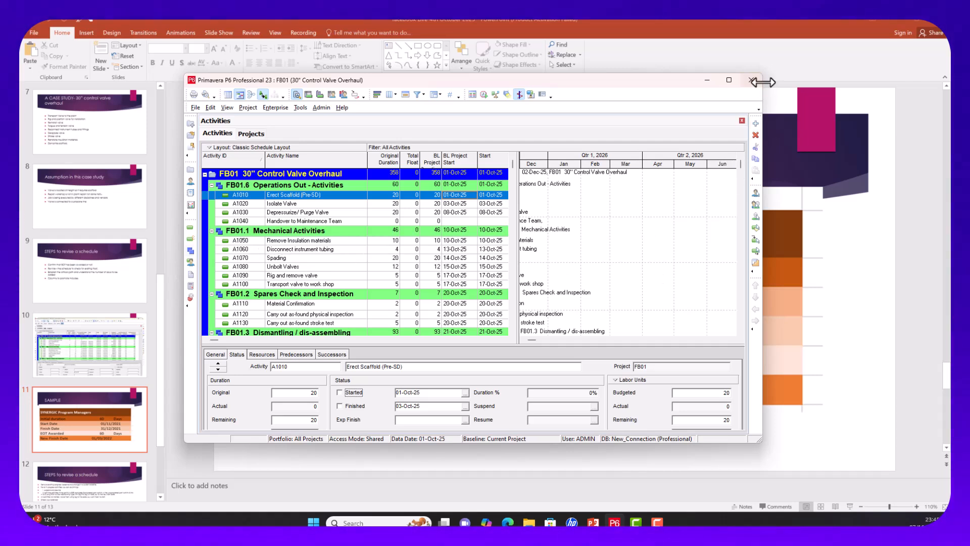
Step: Widen the P6 window, then remove the B1 baseline in Maintain Baselines and confirm the deletion
drag(763, 82, 866, 81)
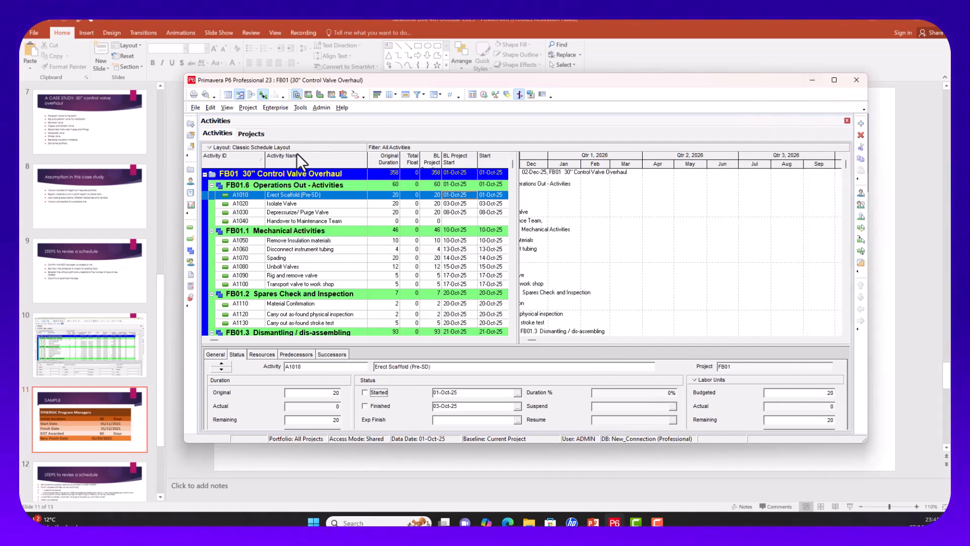
click(248, 108)
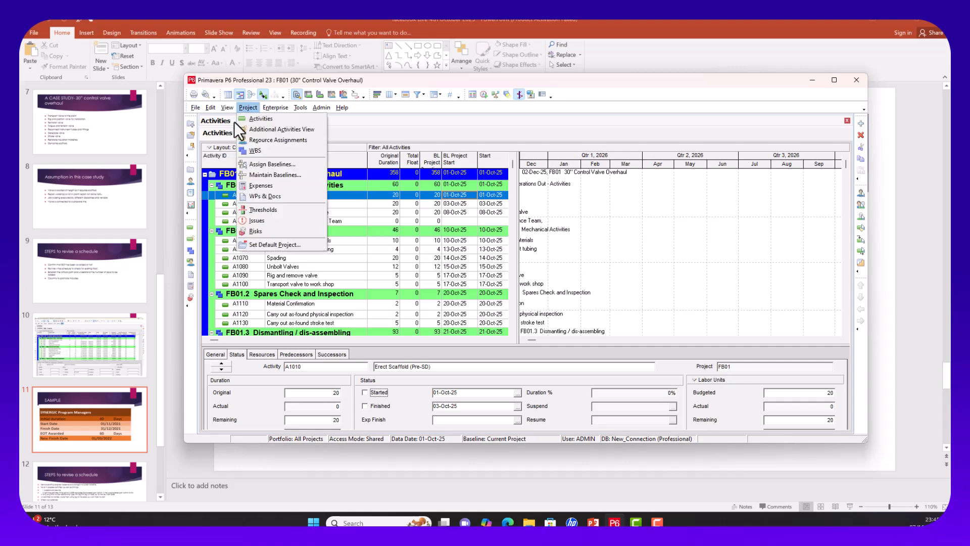
mouse_move(230, 108)
mouse_move(254, 145)
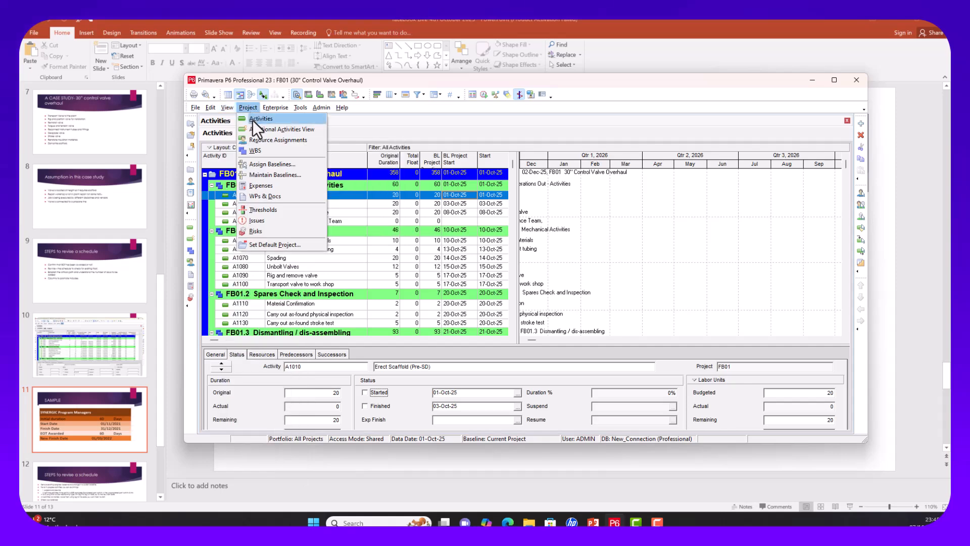
click(265, 174)
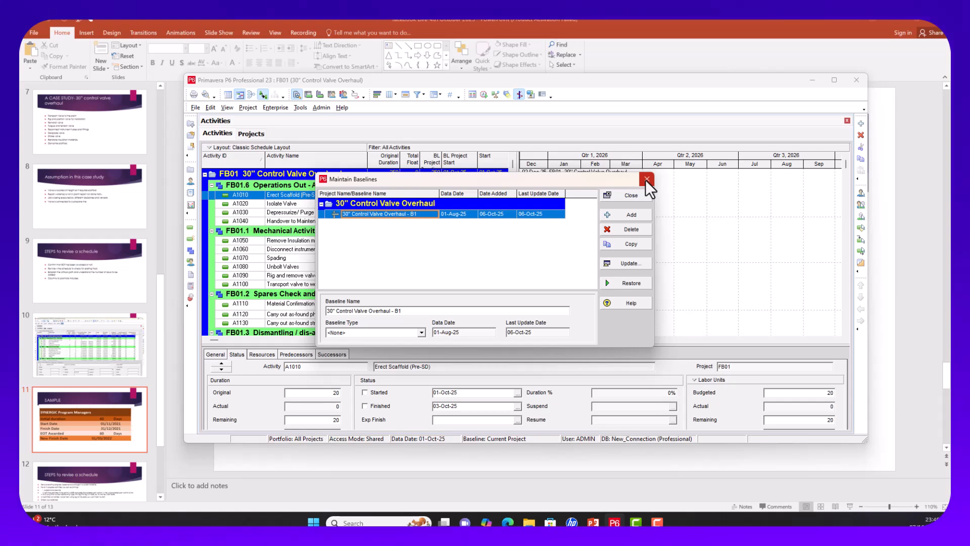
click(500, 214)
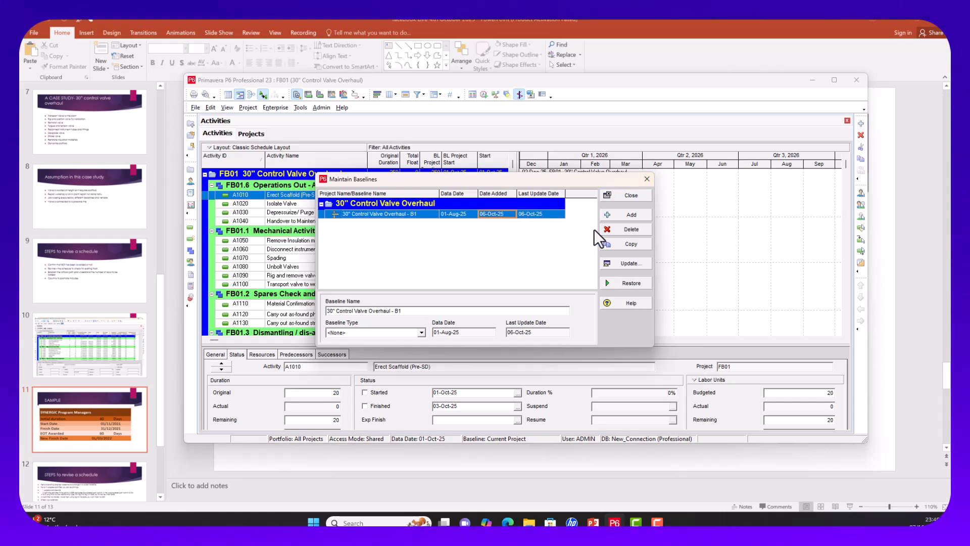
click(638, 230)
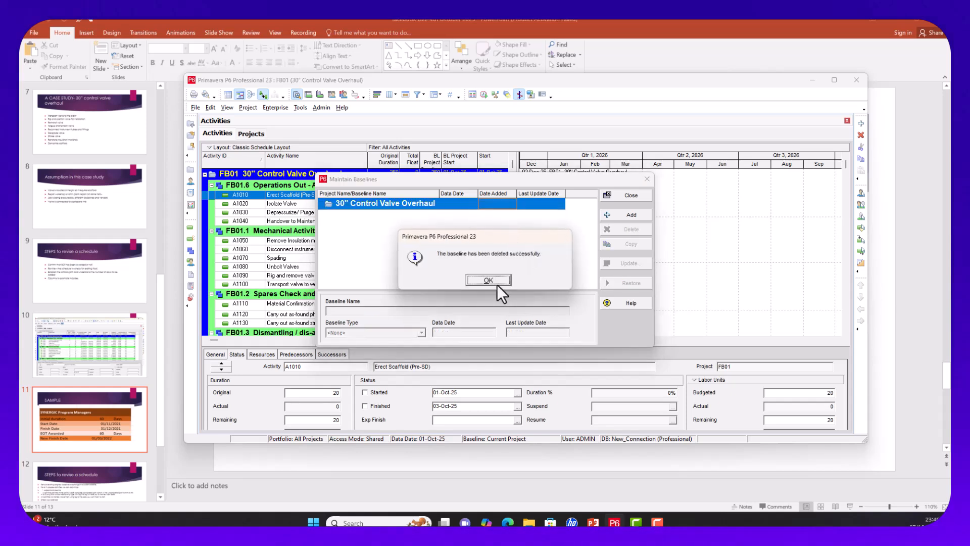
click(491, 280)
click(646, 179)
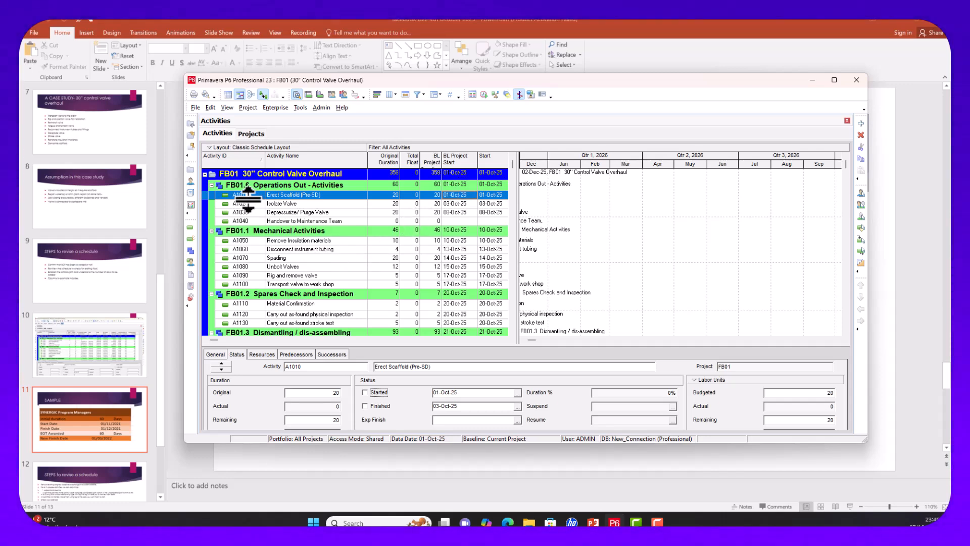
Step: Set FB01's Project Planned Start to 01-Aug-25 on the Projects Dates tab
click(188, 168)
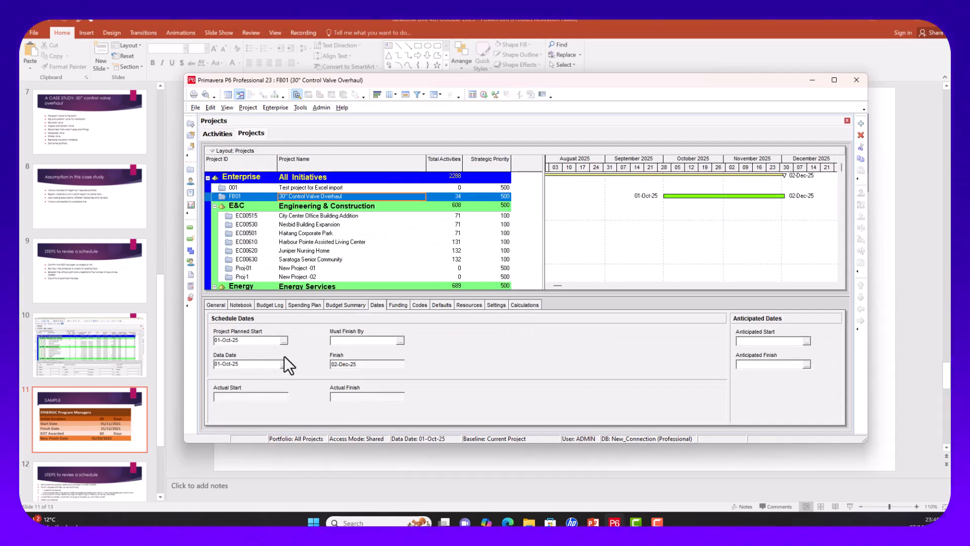
click(284, 340)
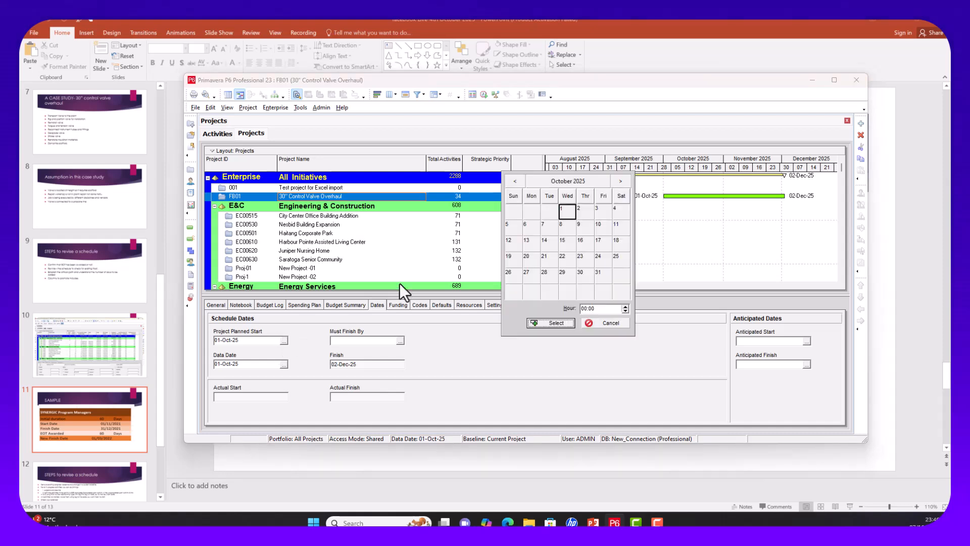
click(516, 181)
click(515, 181)
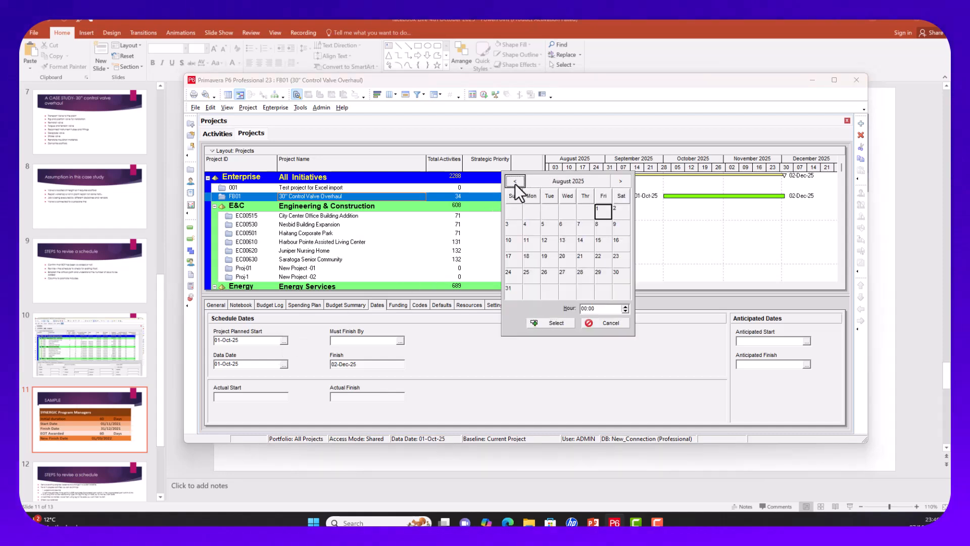
click(558, 325)
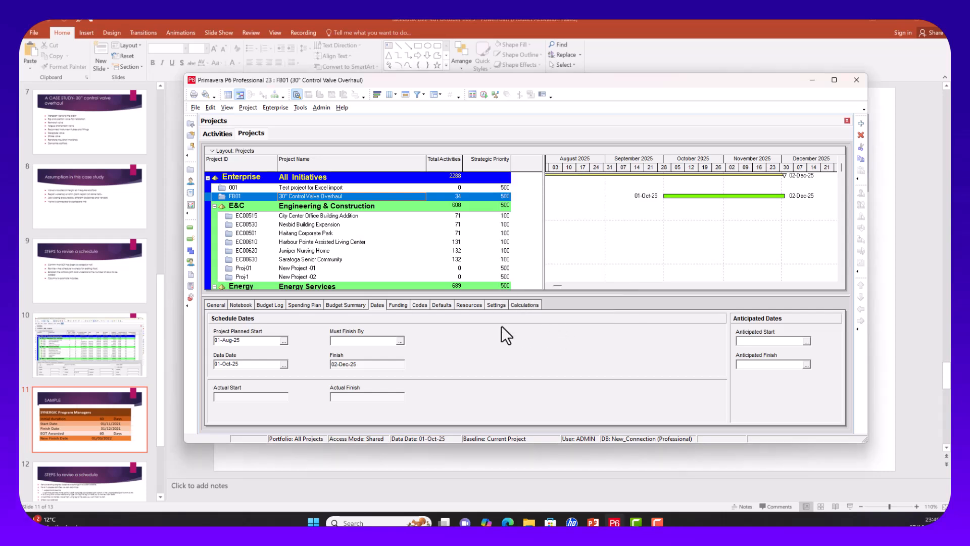
Step: Set FB01's Data Date to 01-Aug-25
click(284, 364)
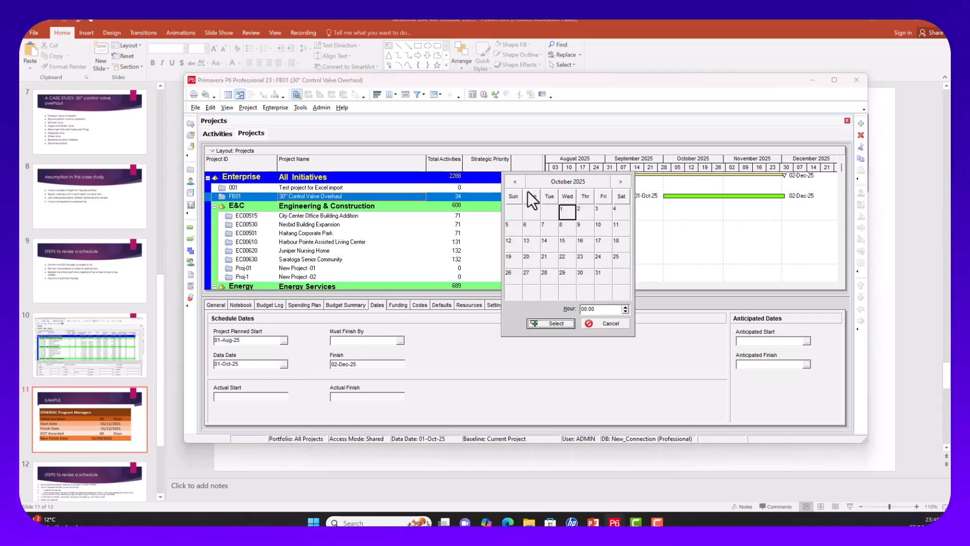
click(515, 181)
click(516, 181)
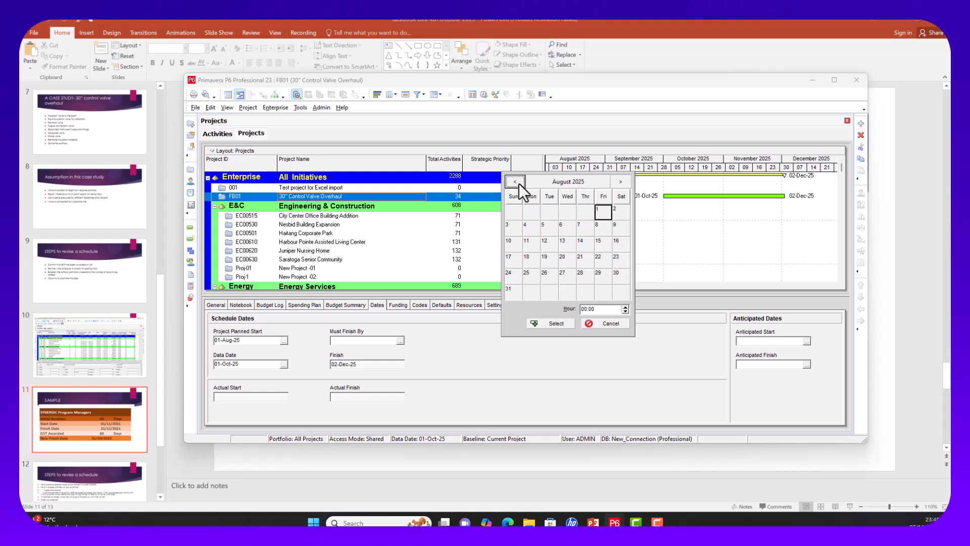
click(554, 325)
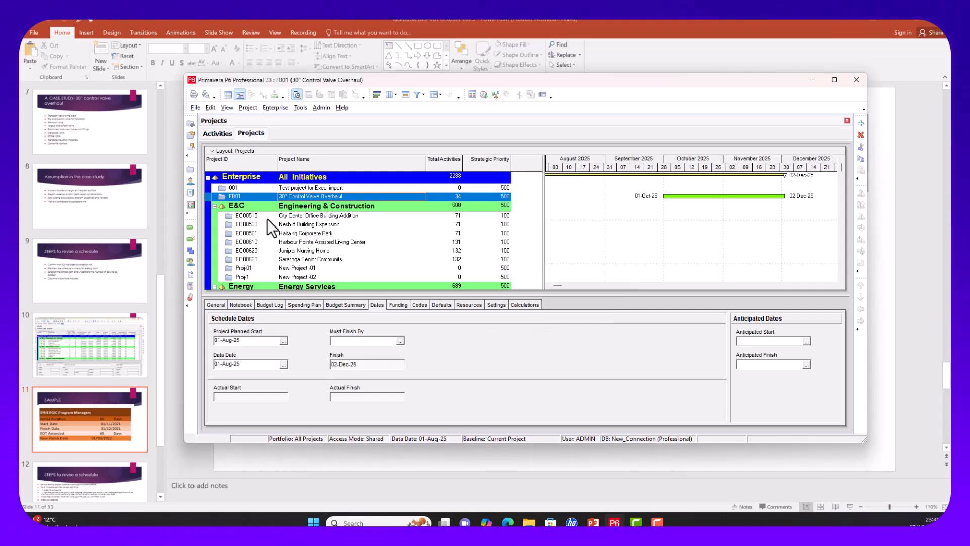
right_click(302, 193)
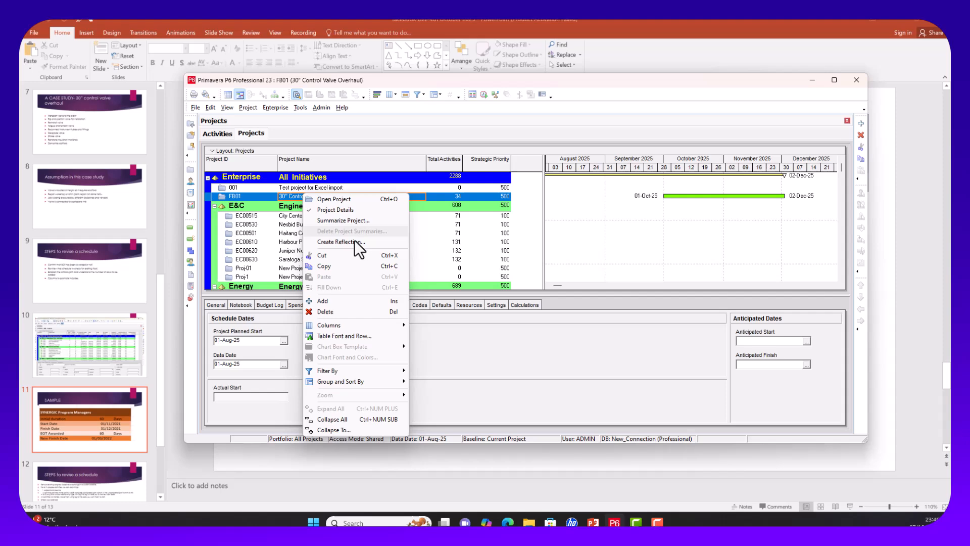
Step: Open FB01's activities, schedule from the 01-Aug-25 data date, and show the Finish columns
click(340, 197)
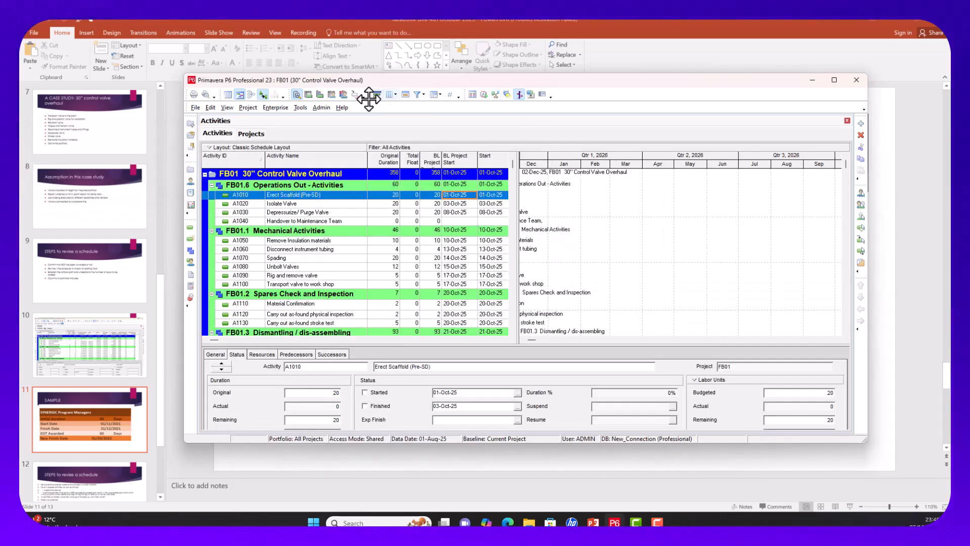
click(484, 94)
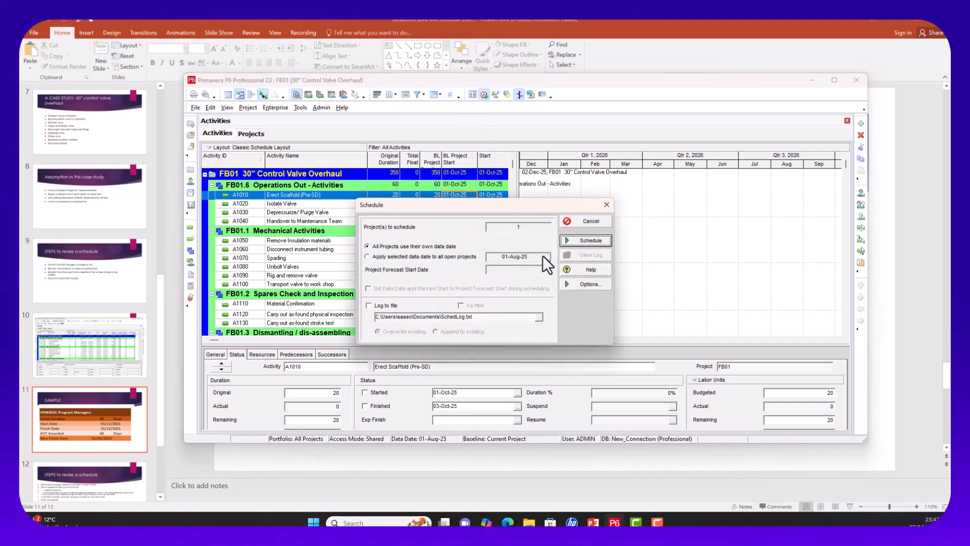
click(586, 240)
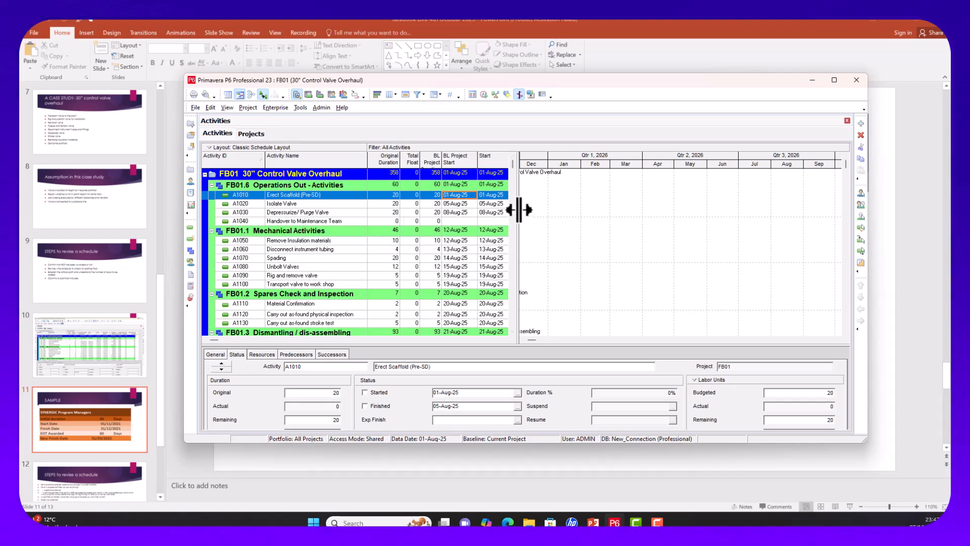
drag(519, 210, 608, 217)
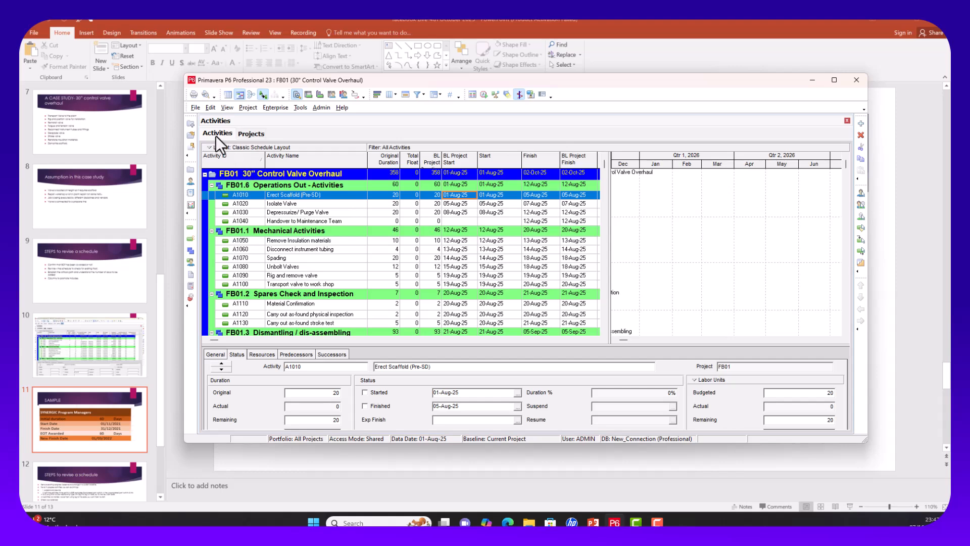
Step: Add a B1 baseline that saves a copy of the current 01-Aug-25 schedule
click(252, 106)
click(270, 177)
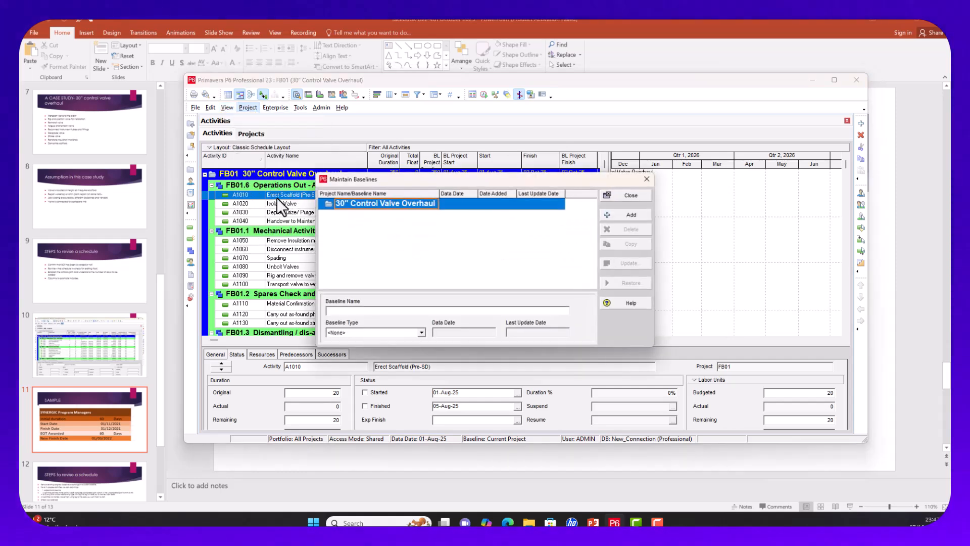
click(633, 213)
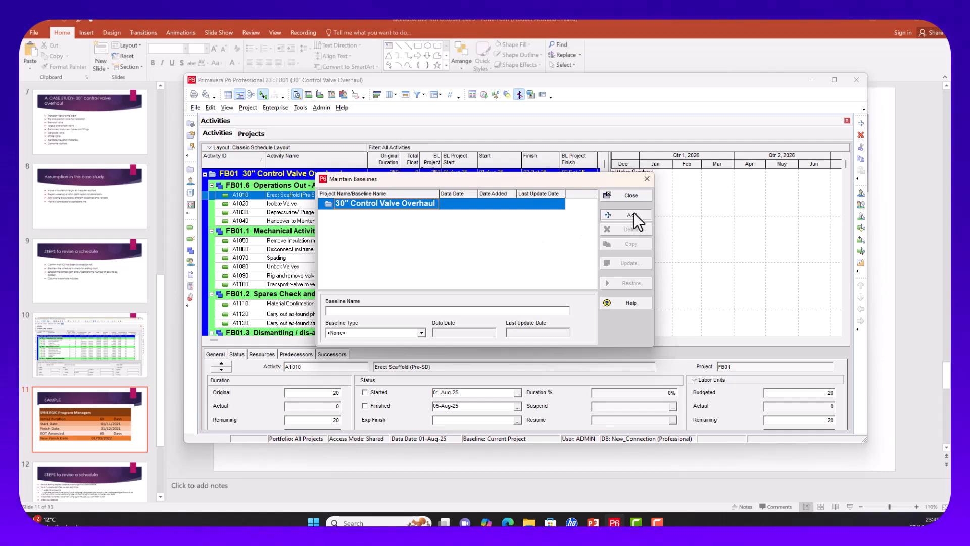
click(600, 244)
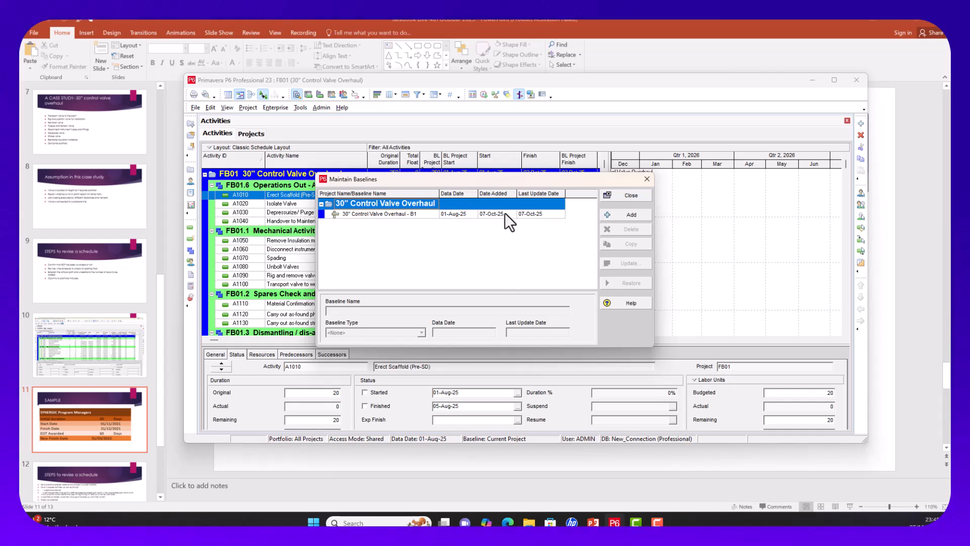
click(631, 196)
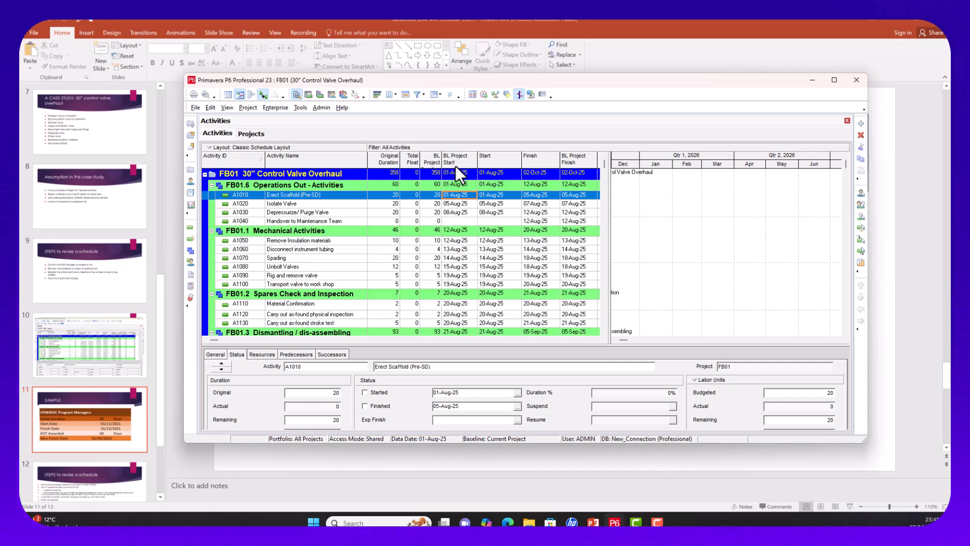
Step: Widen BL Project Duration, place BL Project Finish beside BL Project Start, and reveal the cost columns
drag(441, 158, 455, 159)
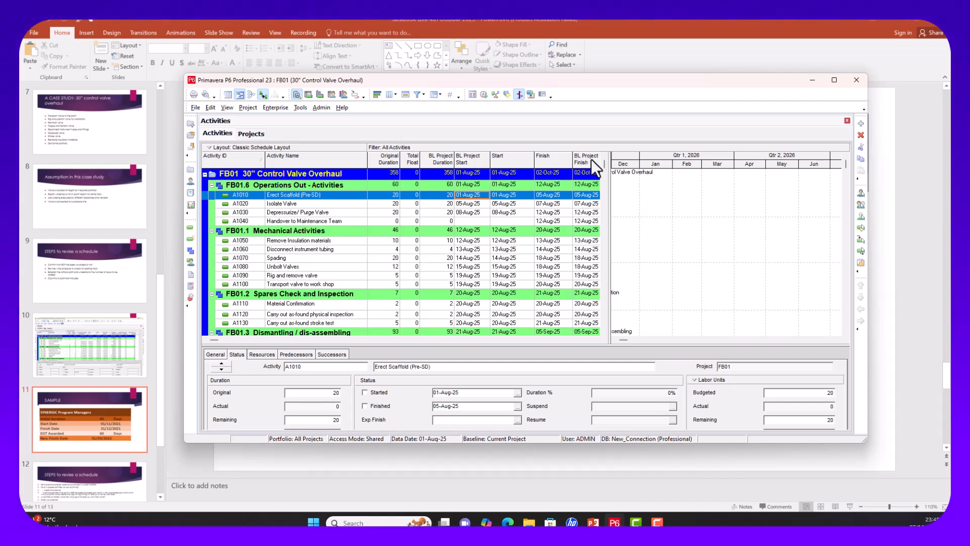
click(574, 155)
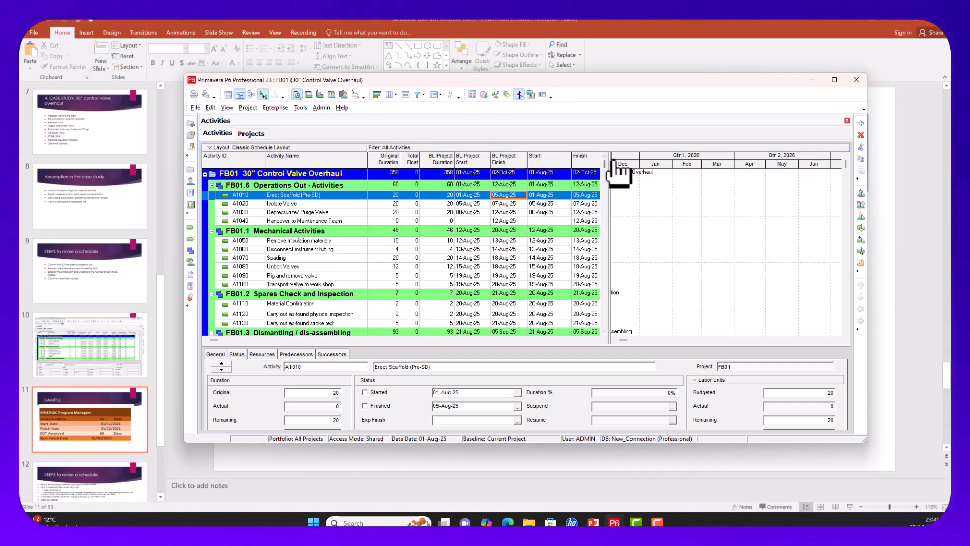
drag(609, 161, 700, 163)
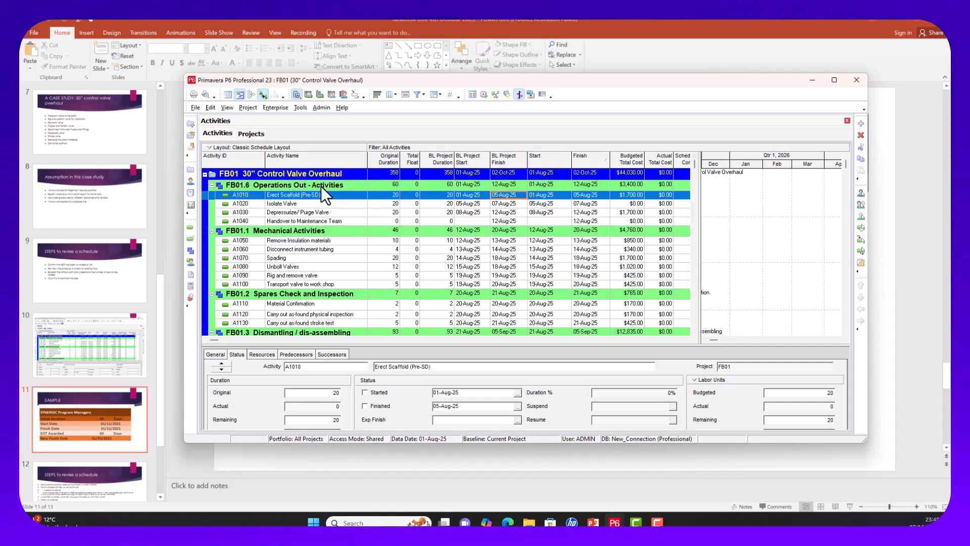
drag(565, 83, 505, 62)
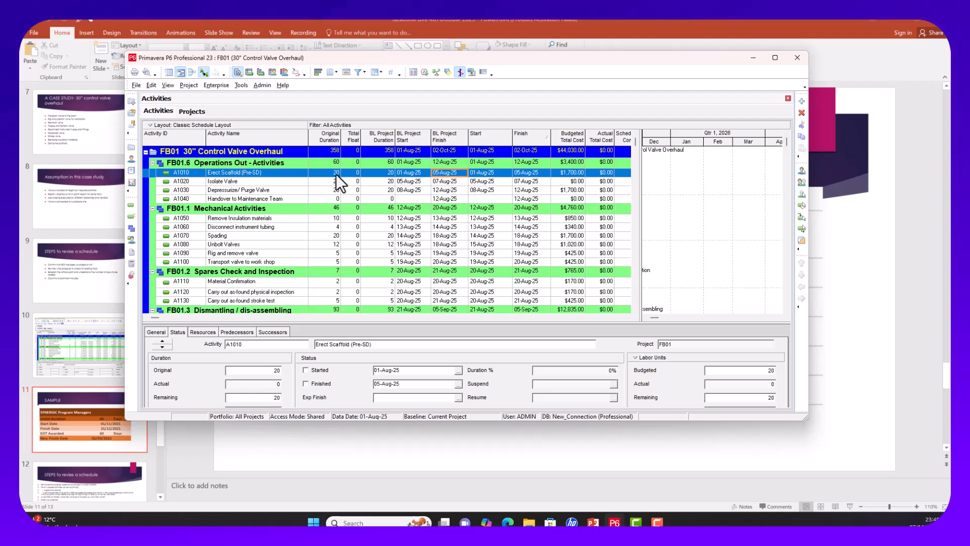
Step: Mark A1010 Erect Scaffold started and finished with 20 actual labor units
click(308, 369)
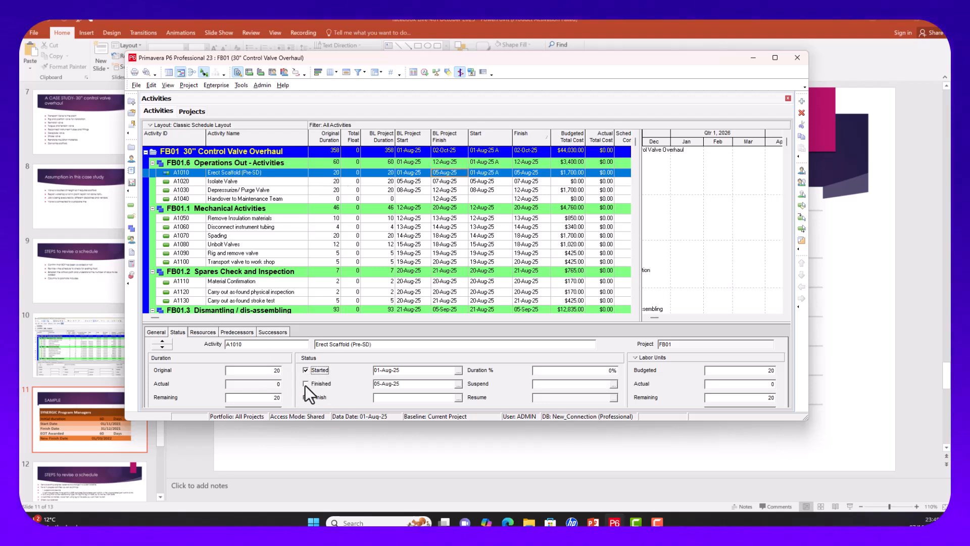
click(306, 384)
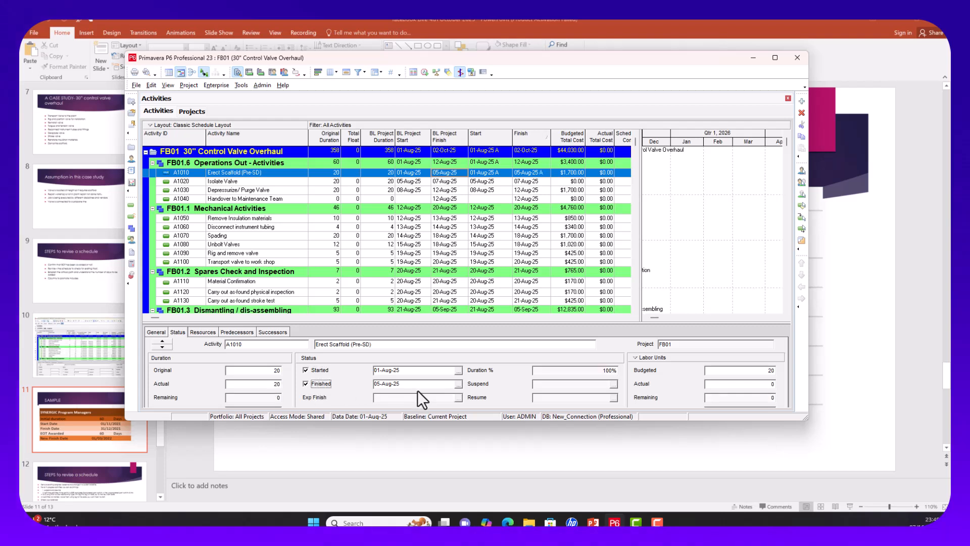
click(717, 385)
text(20)
click(392, 190)
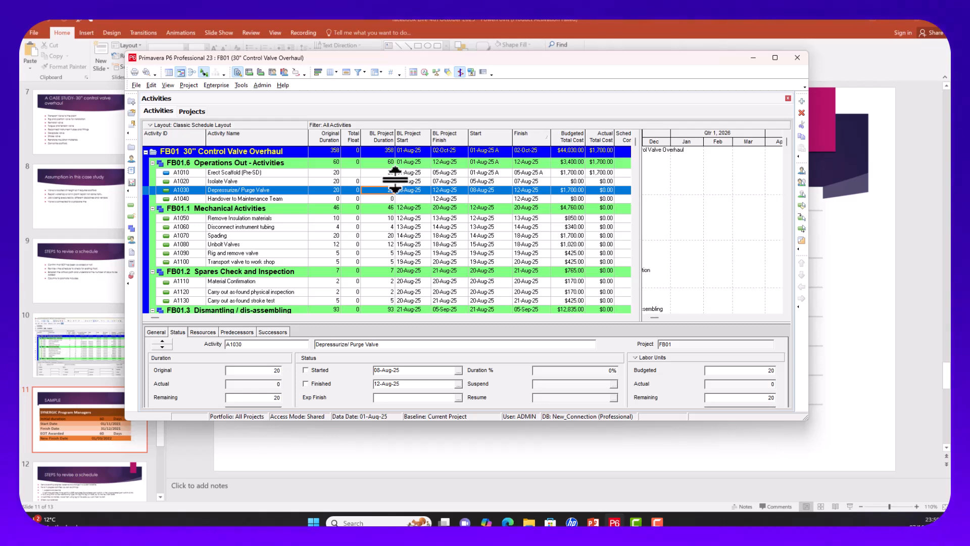
click(397, 181)
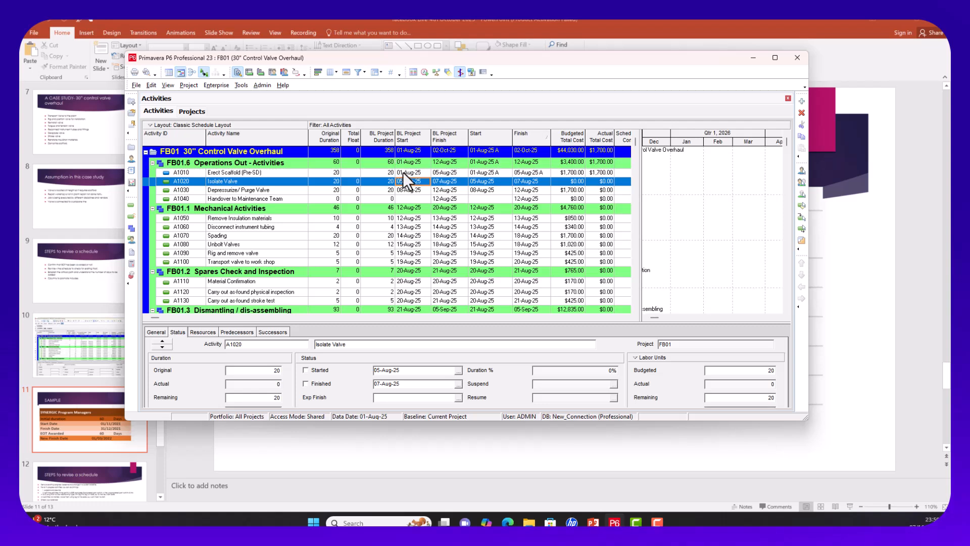
click(403, 173)
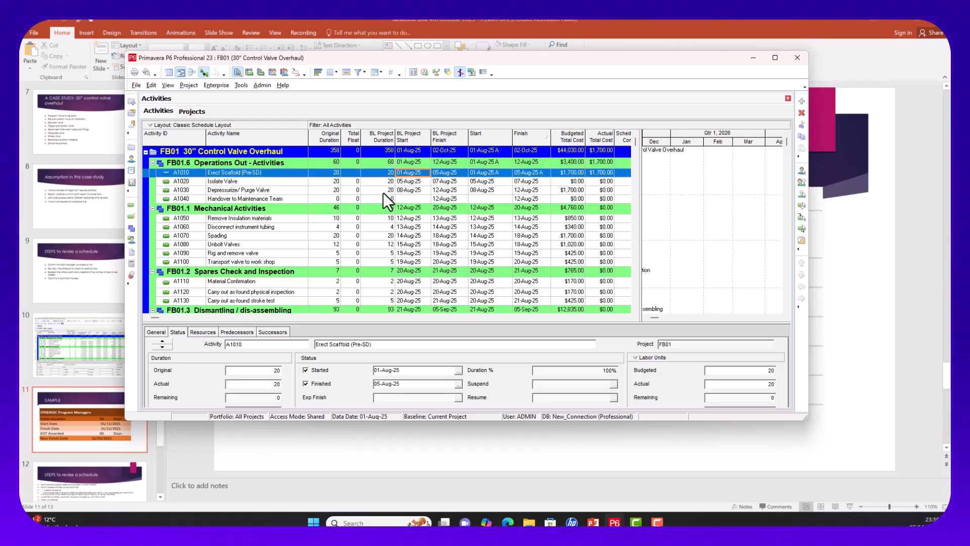
Step: Mark A1020 Isolate Valve started and finished, with an actual finish of 11-Aug-25
click(410, 182)
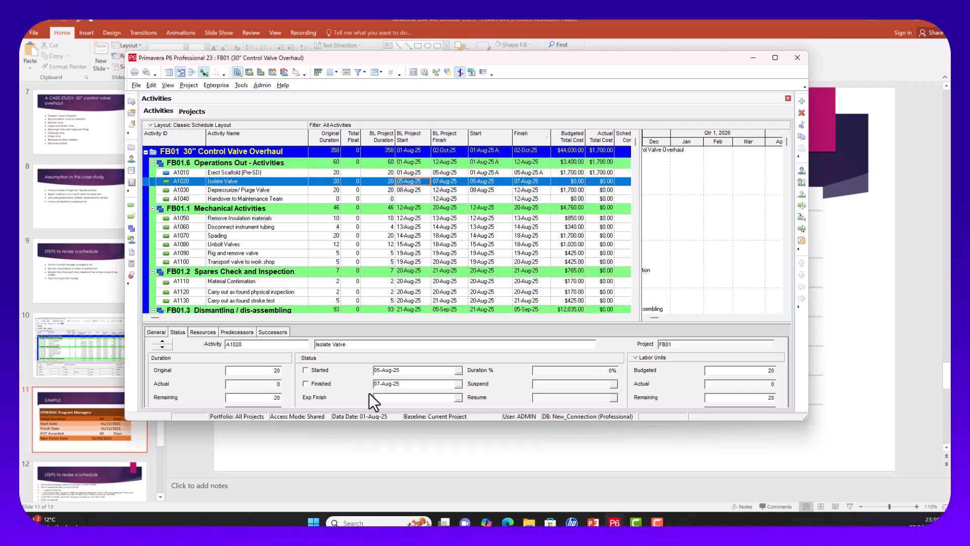
click(305, 370)
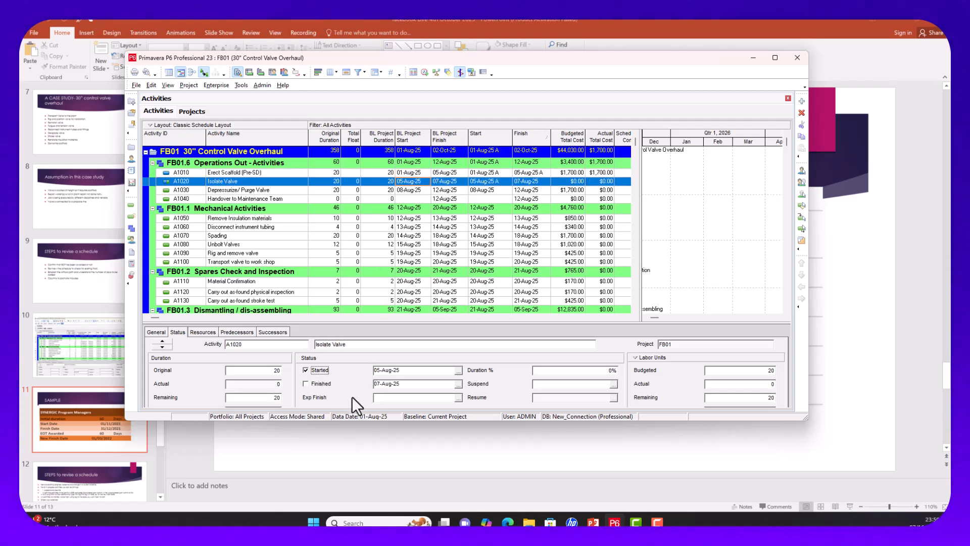
click(306, 384)
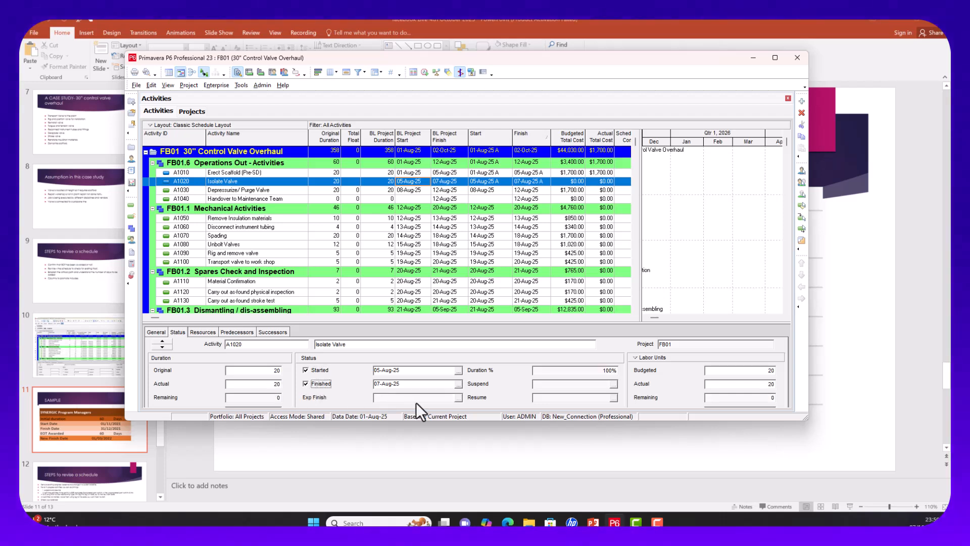
click(458, 386)
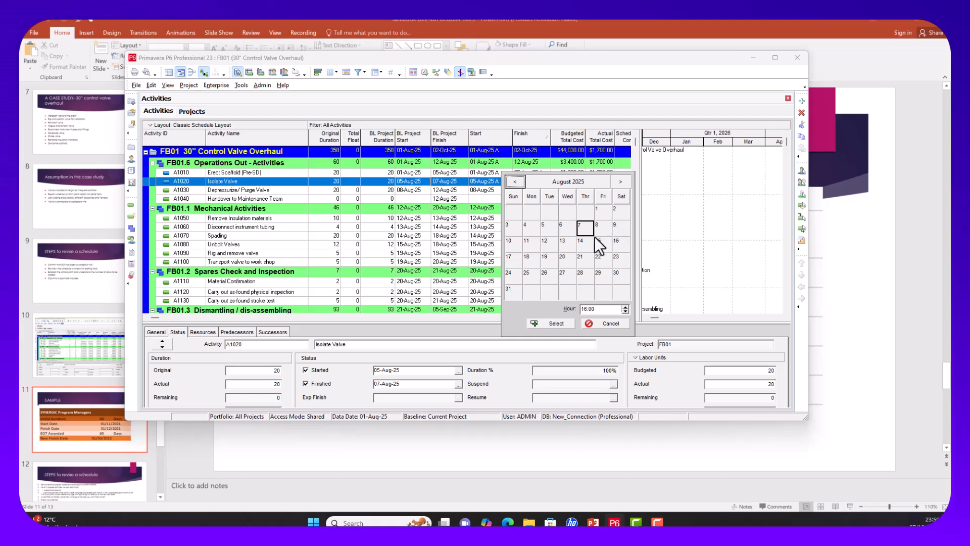
click(520, 244)
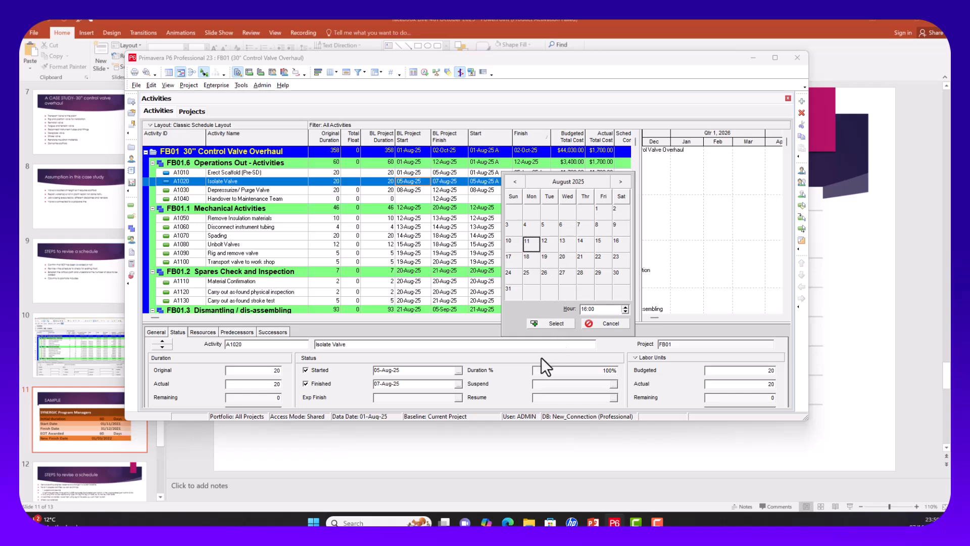
click(551, 324)
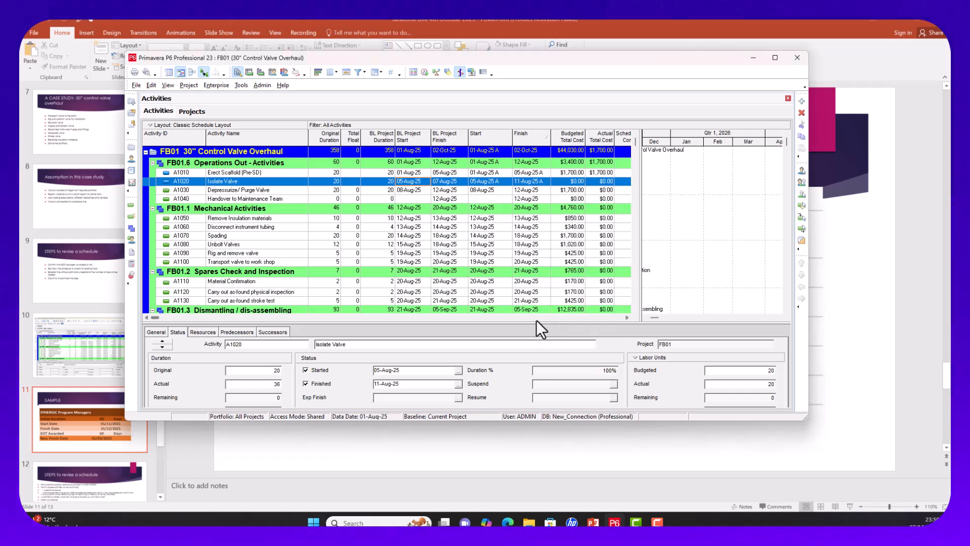
click(416, 191)
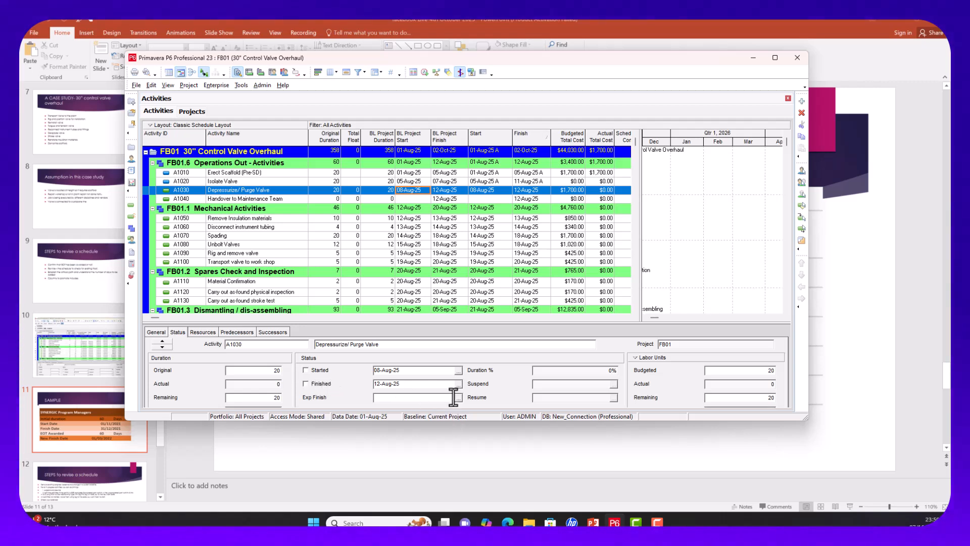
Step: Give A1030 an actual start of 12-Aug-25. Accept the Start On or After constraint and mark it finished
click(458, 371)
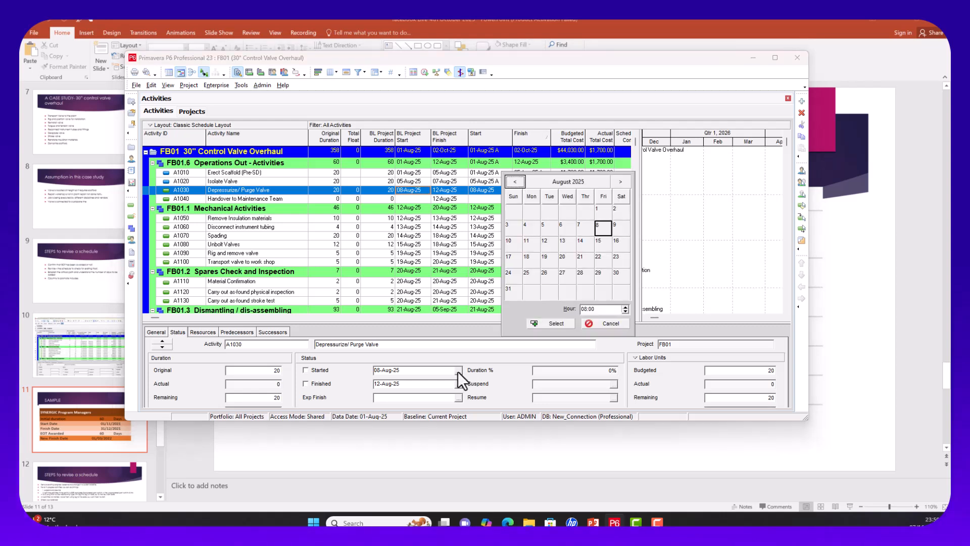
click(547, 241)
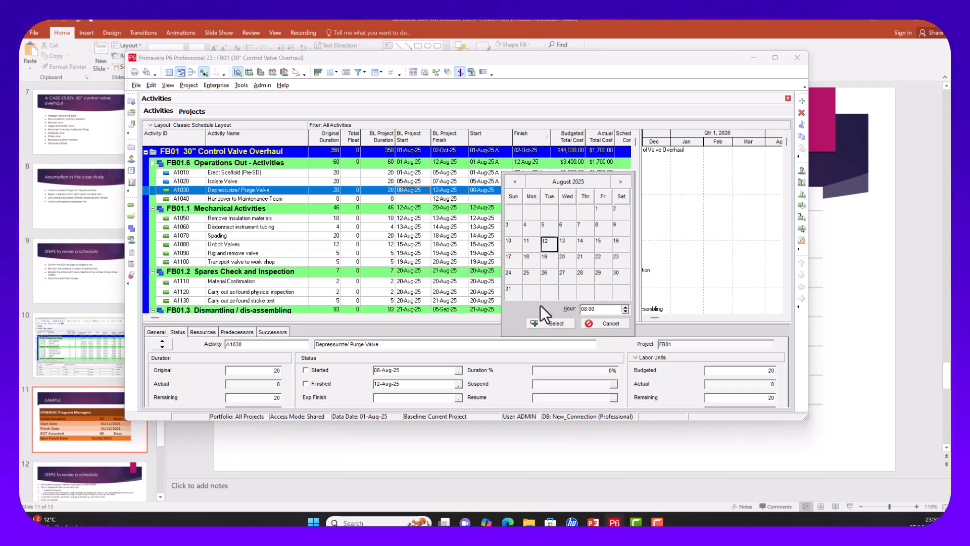
click(584, 245)
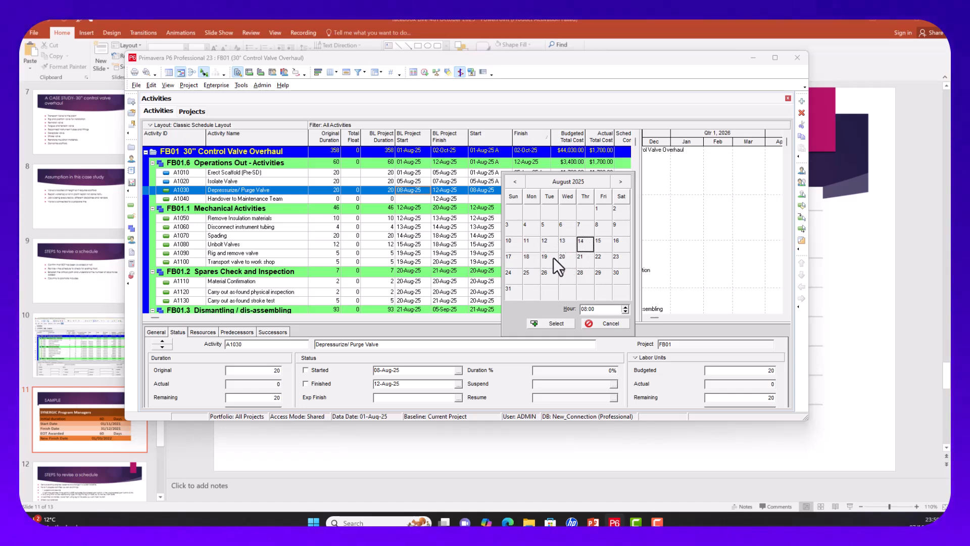
click(552, 243)
click(558, 323)
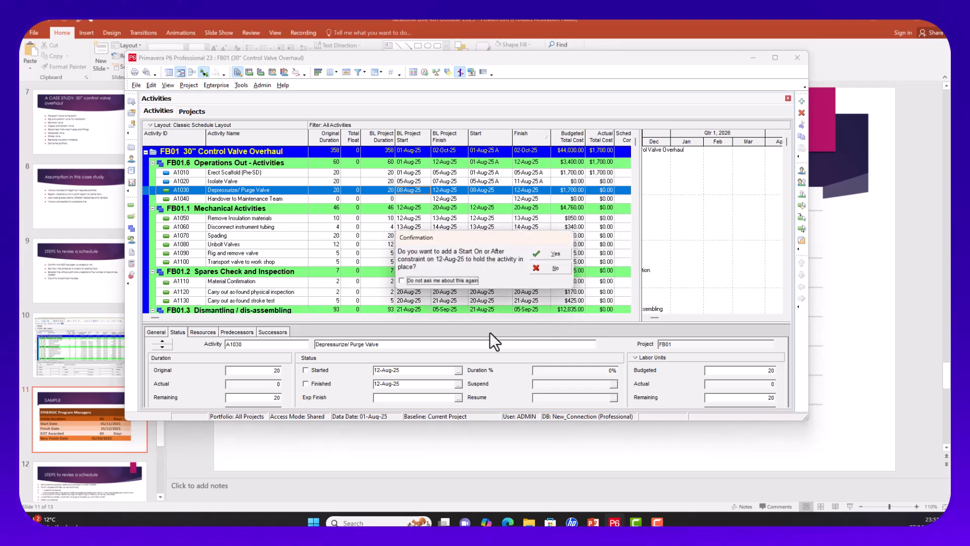
click(553, 253)
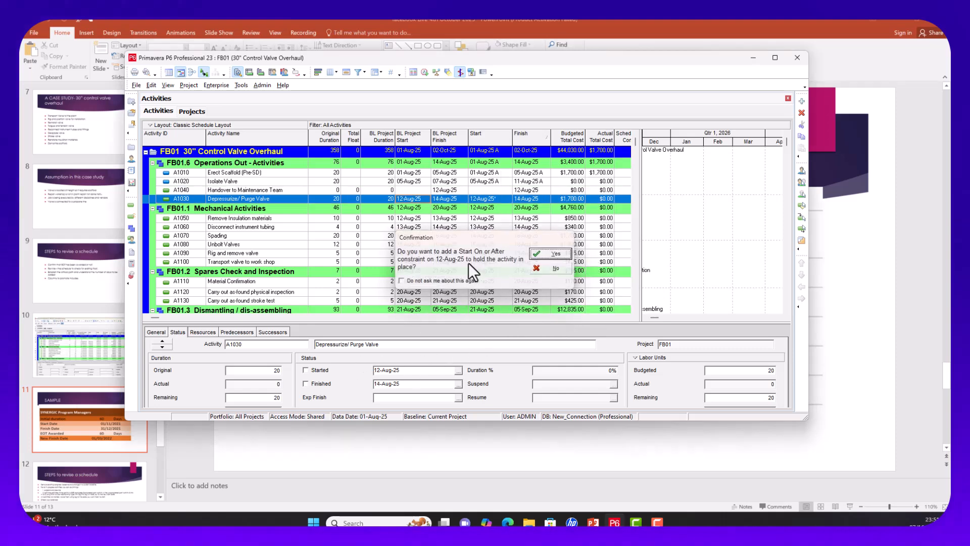
click(314, 384)
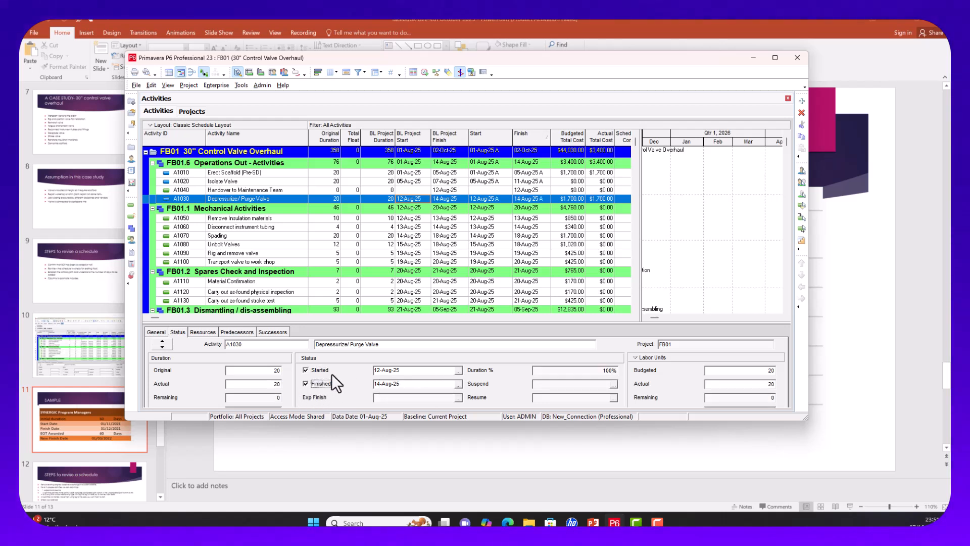
click(404, 220)
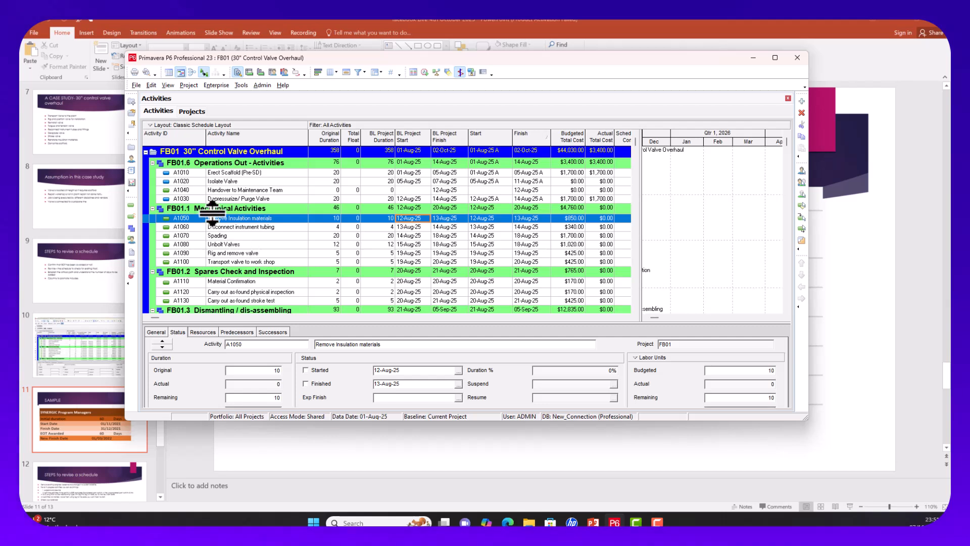
Step: Sort activities by Activity ID and mark A1040 Handover to Maintenance Team finished on 14-Aug-25
click(413, 190)
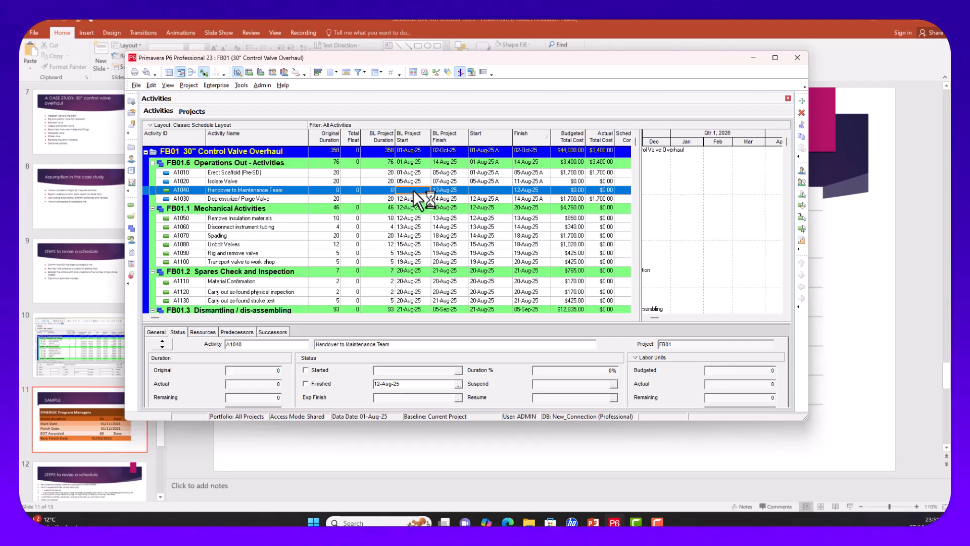
click(200, 139)
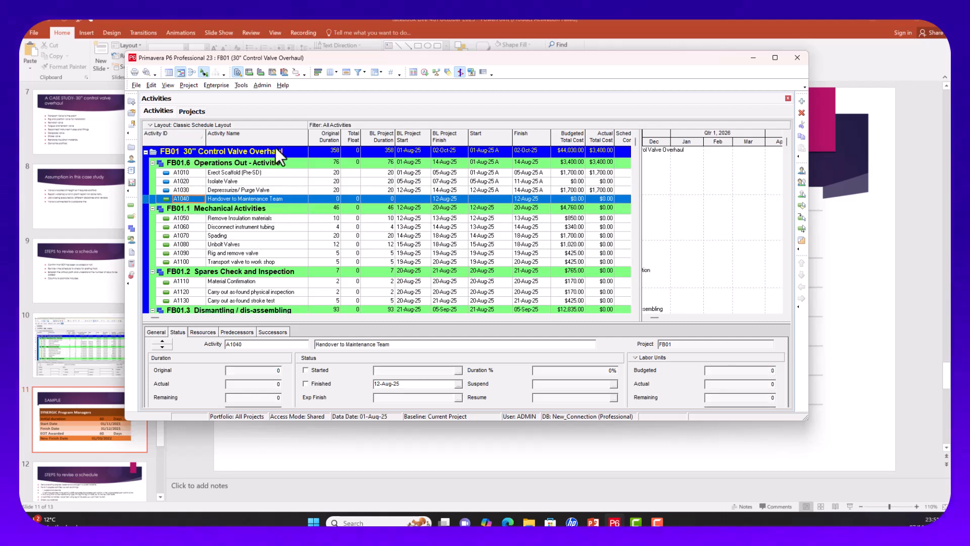
click(418, 199)
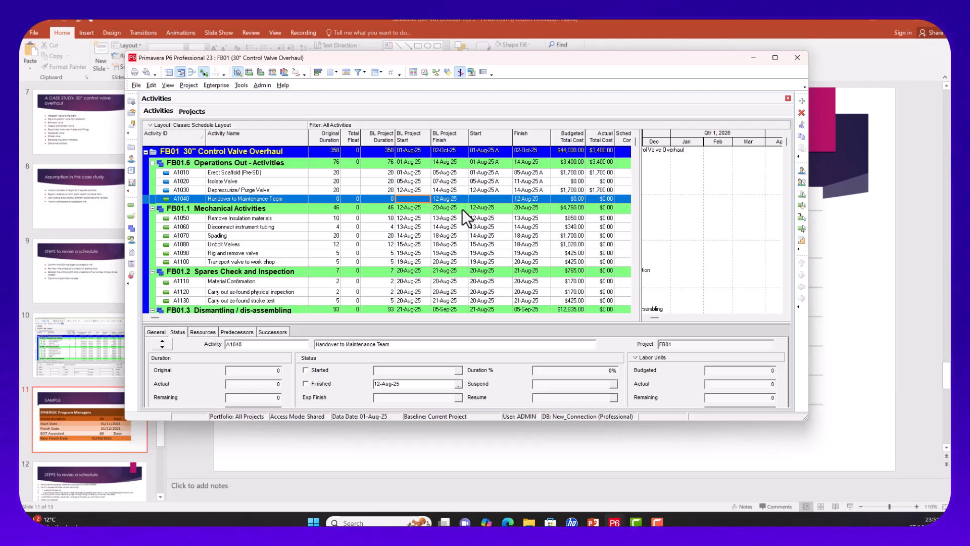
click(458, 383)
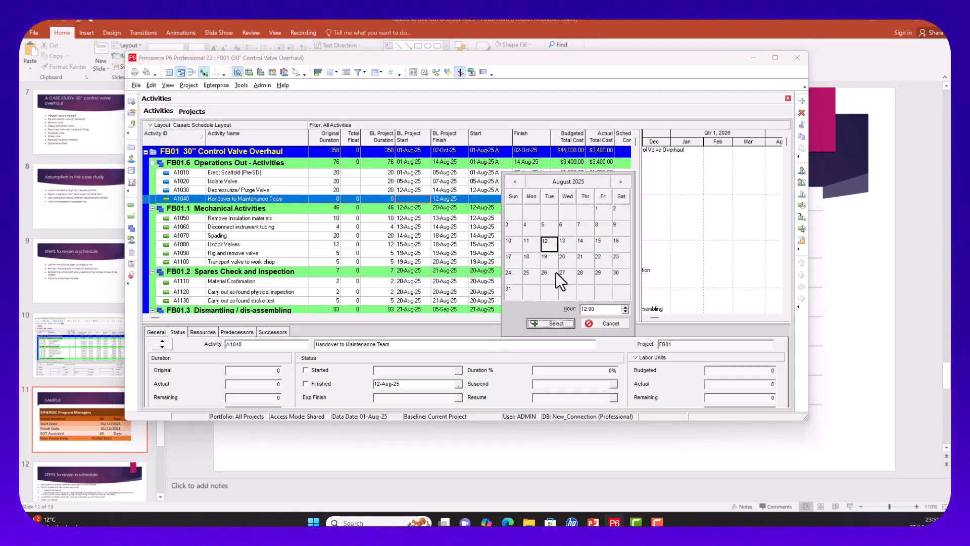
click(580, 244)
click(551, 323)
click(313, 383)
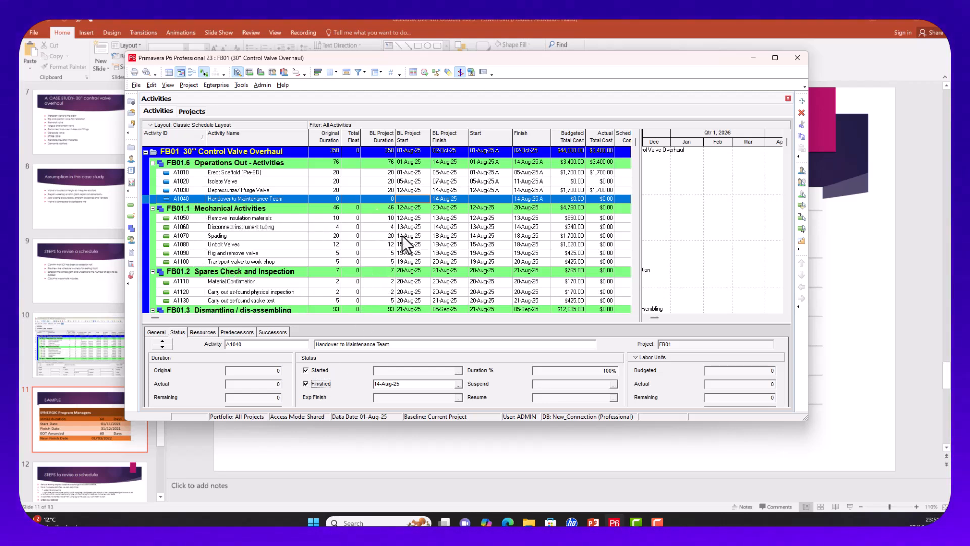
click(412, 219)
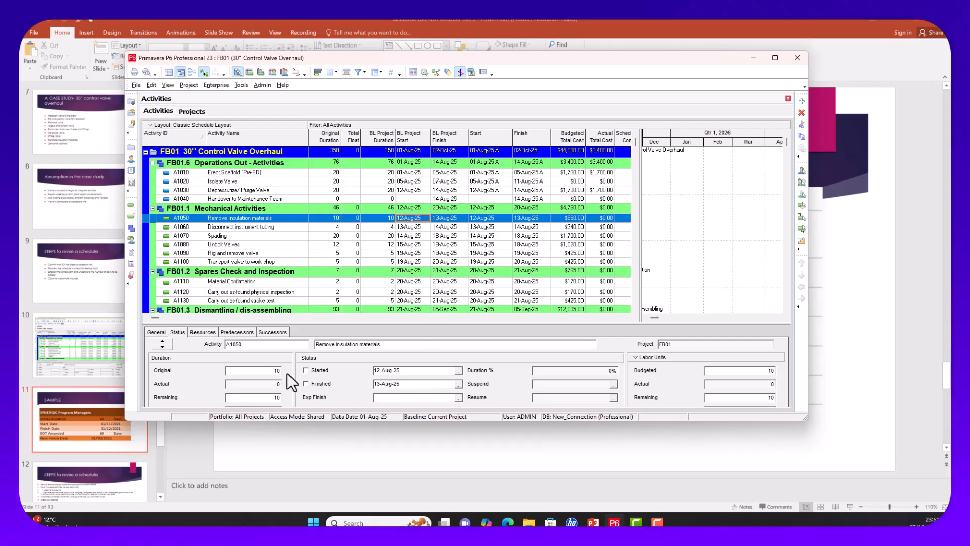
Step: Mark A1050 Remove Insulation materials started with an actual start of 05-Aug-25
click(305, 369)
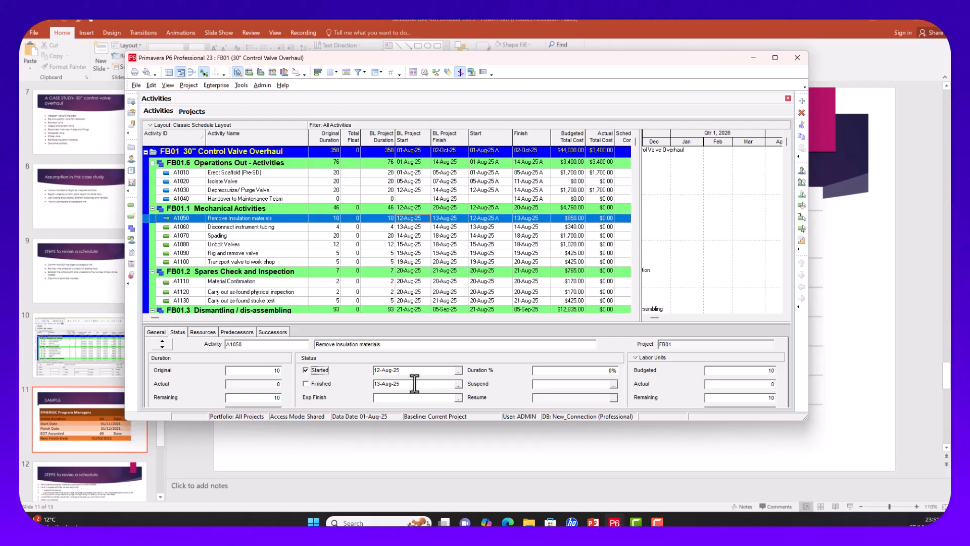
click(458, 371)
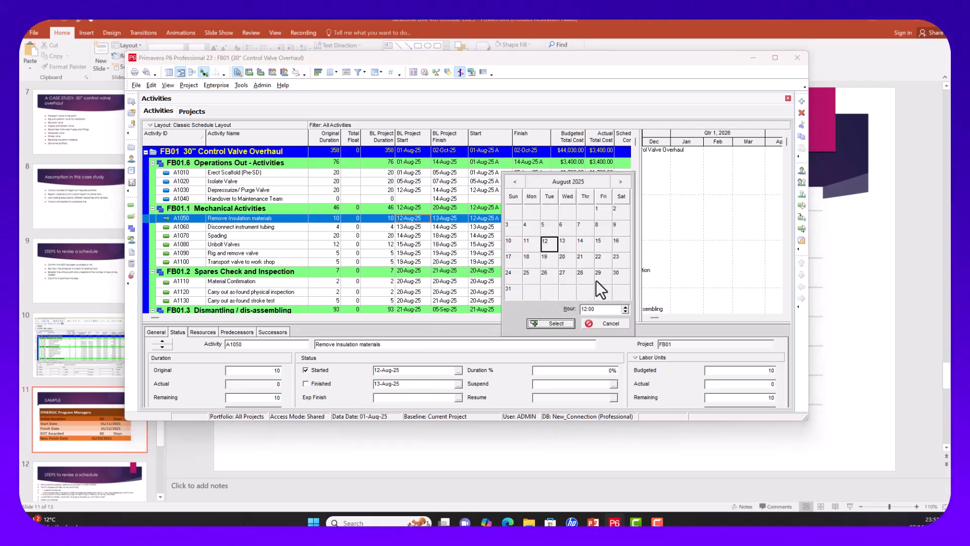
click(553, 226)
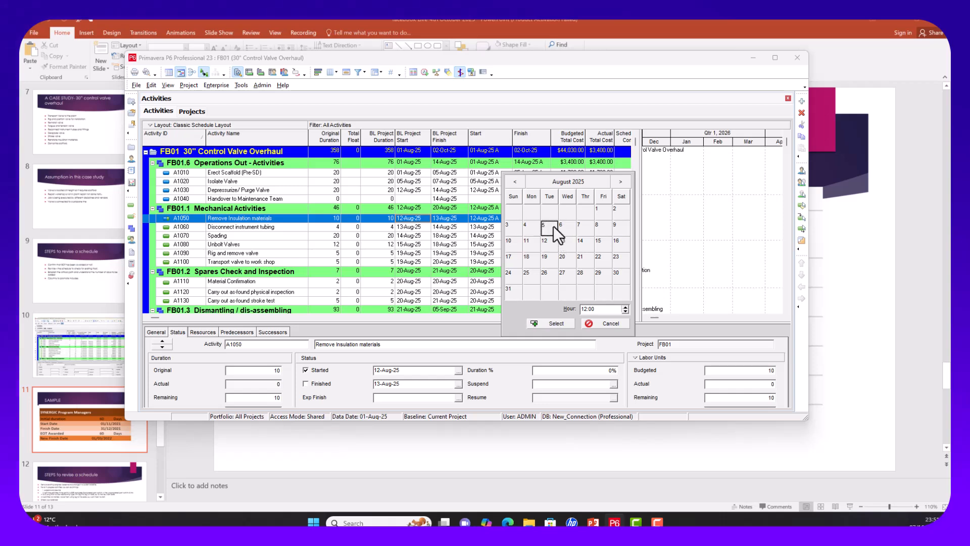
click(554, 325)
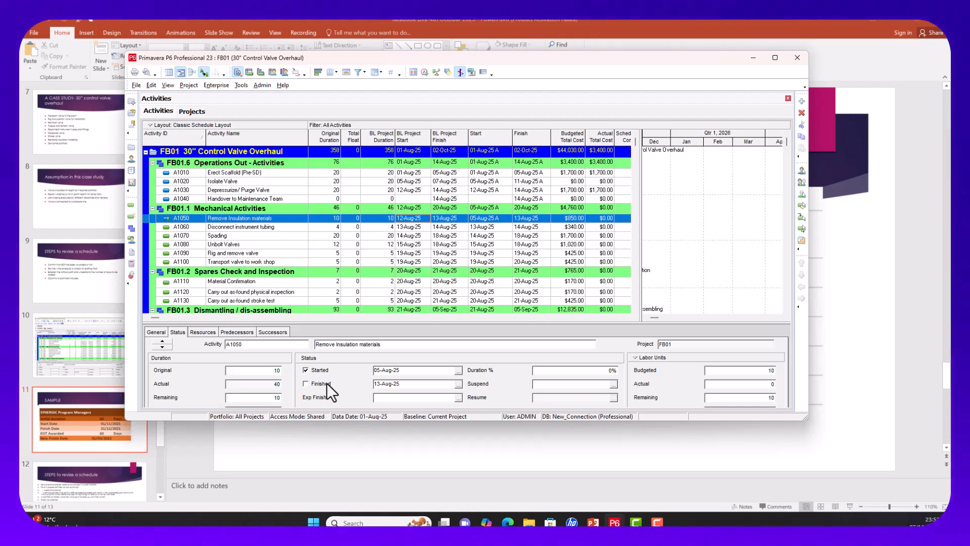
Step: Mark A1050 finished with an actual finish of 18-Aug-25
click(307, 385)
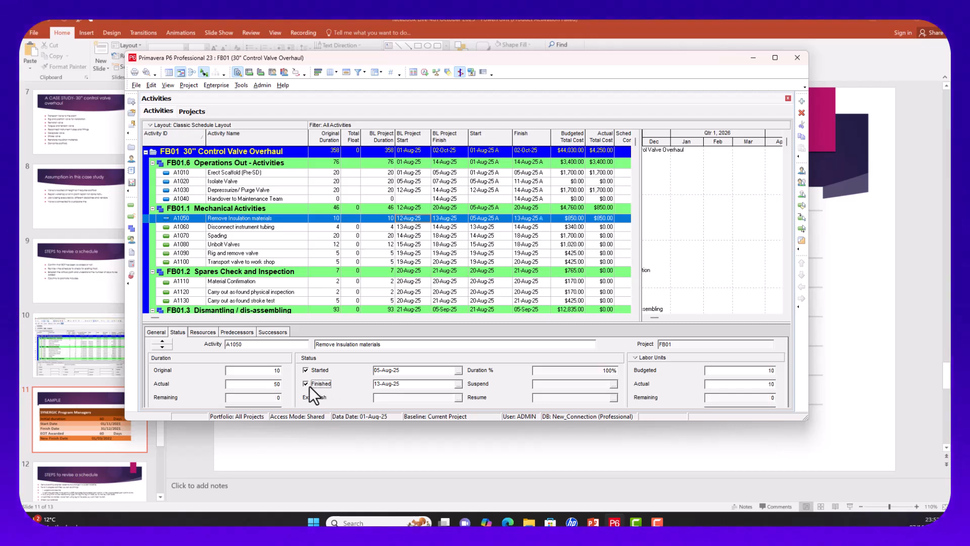
click(454, 385)
click(458, 385)
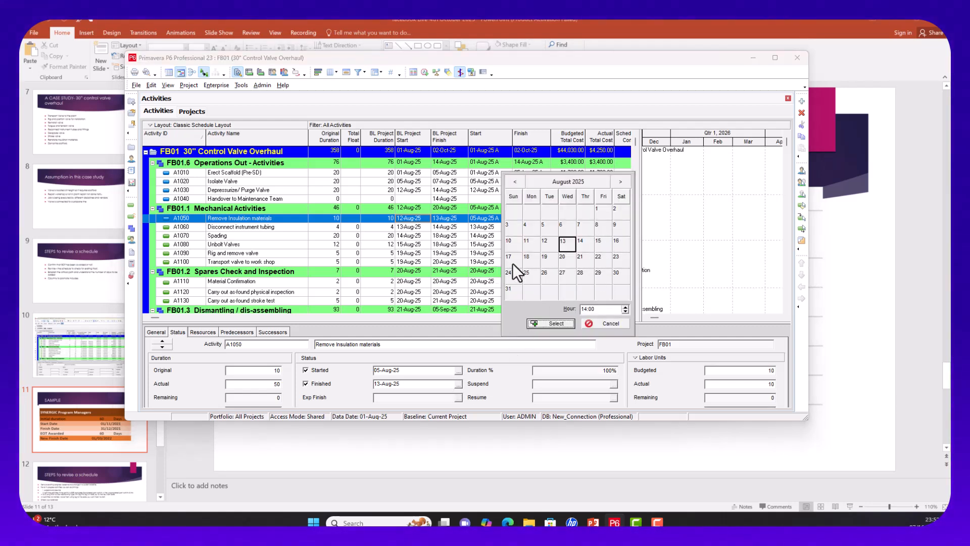
click(529, 263)
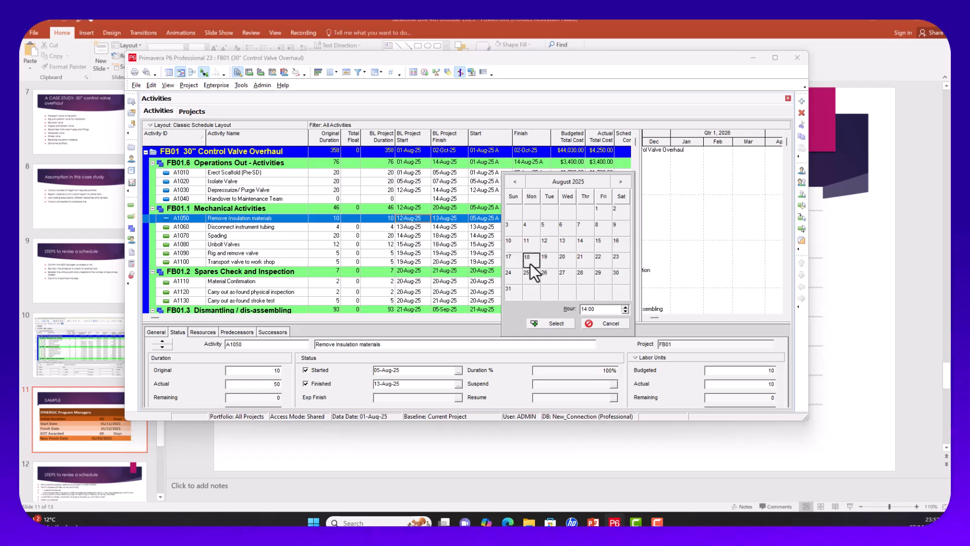
click(541, 322)
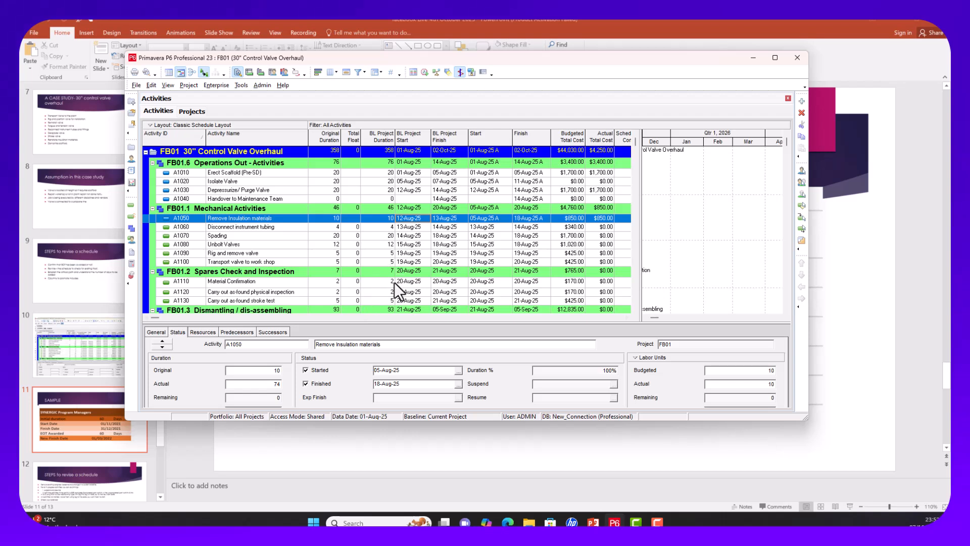
click(413, 226)
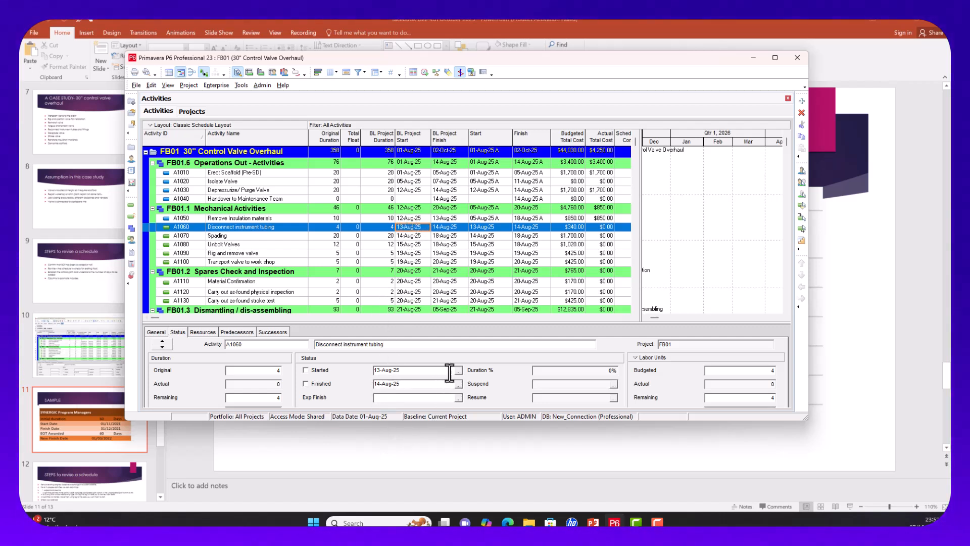
Step: Mark A1060 Disconnect instrument tubing started with an actual start of 18-Aug-25
click(307, 370)
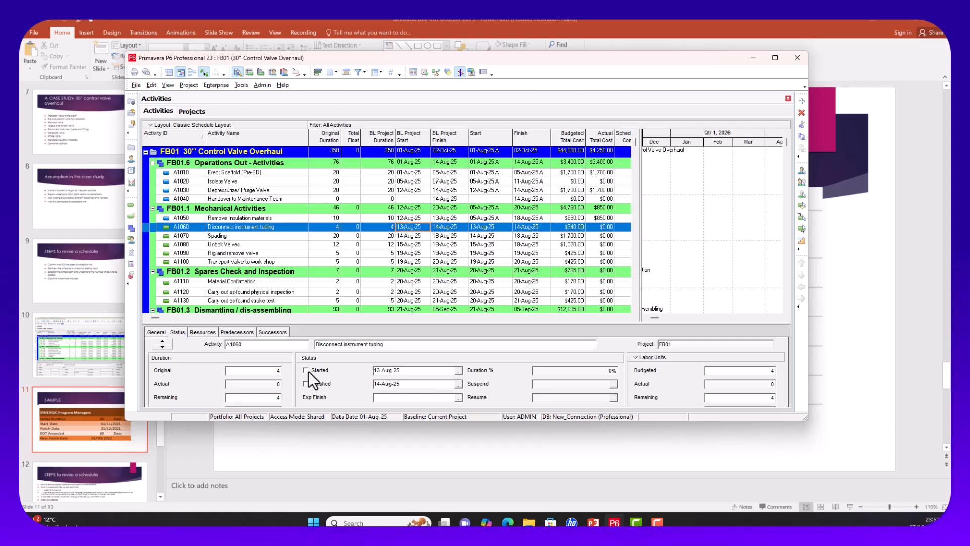
click(459, 371)
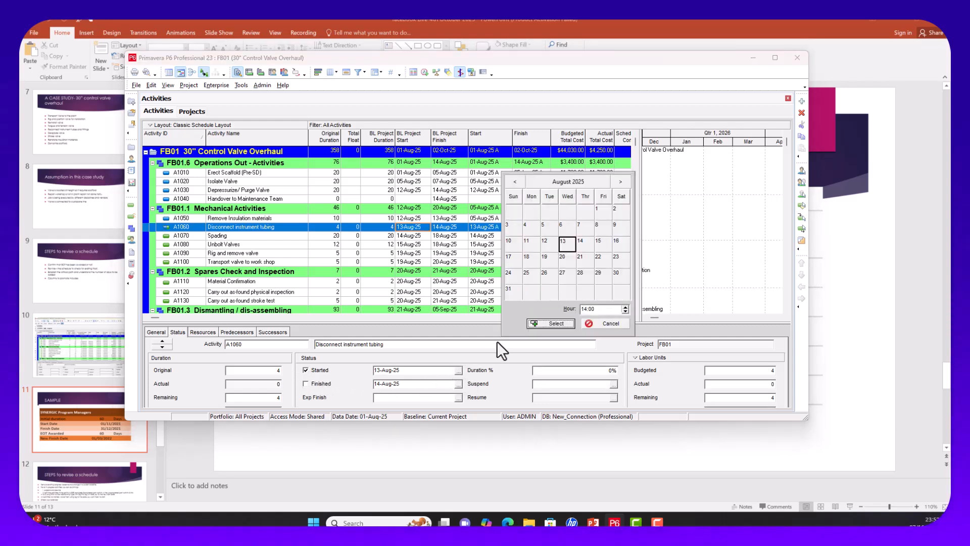
click(528, 263)
click(550, 326)
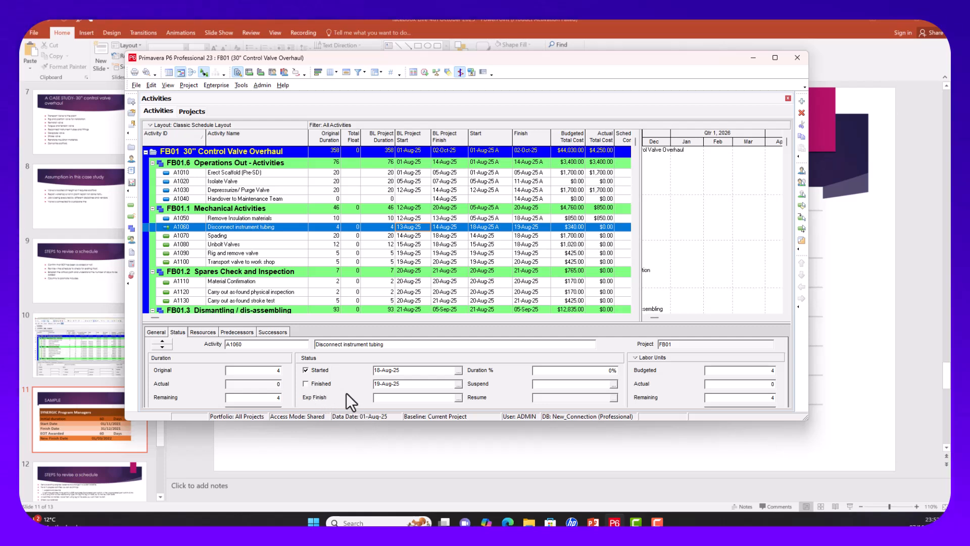
Step: Mark A1060 finished. Dismiss the finish-before-start warning and keep the 19-Aug-25 finish
click(305, 384)
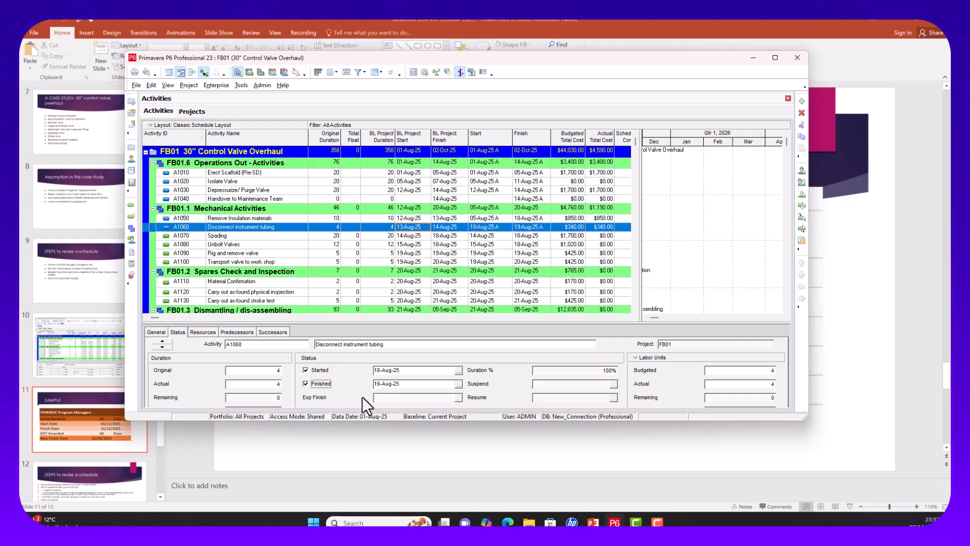
click(458, 384)
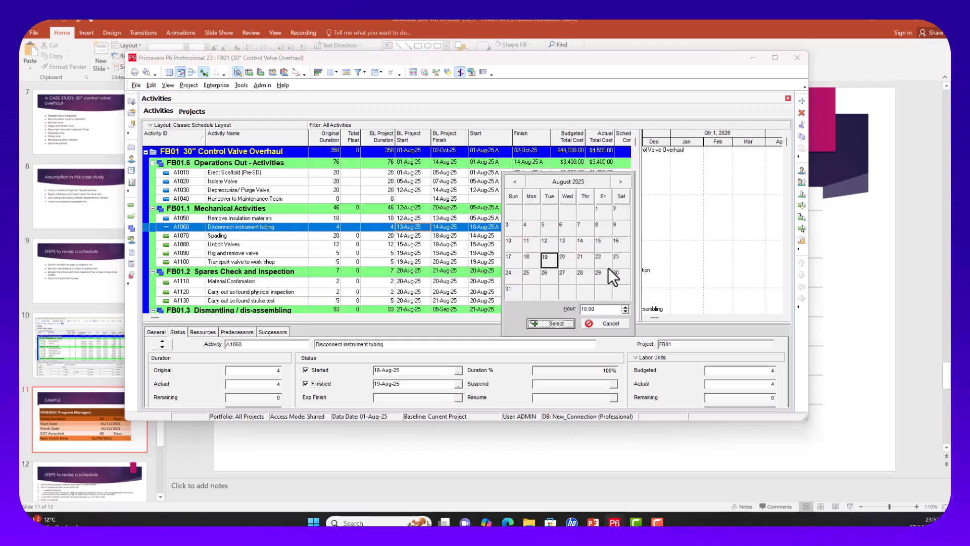
click(534, 262)
click(547, 323)
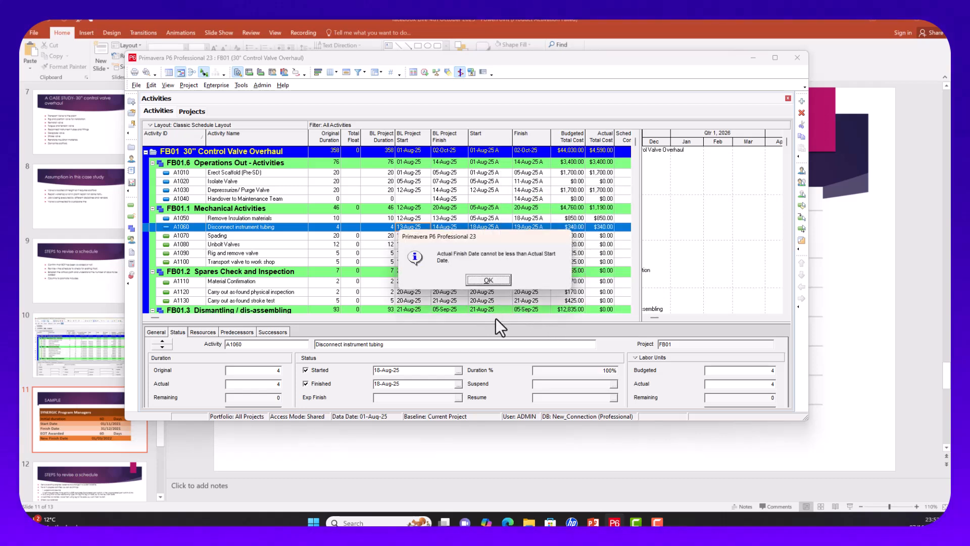
click(498, 277)
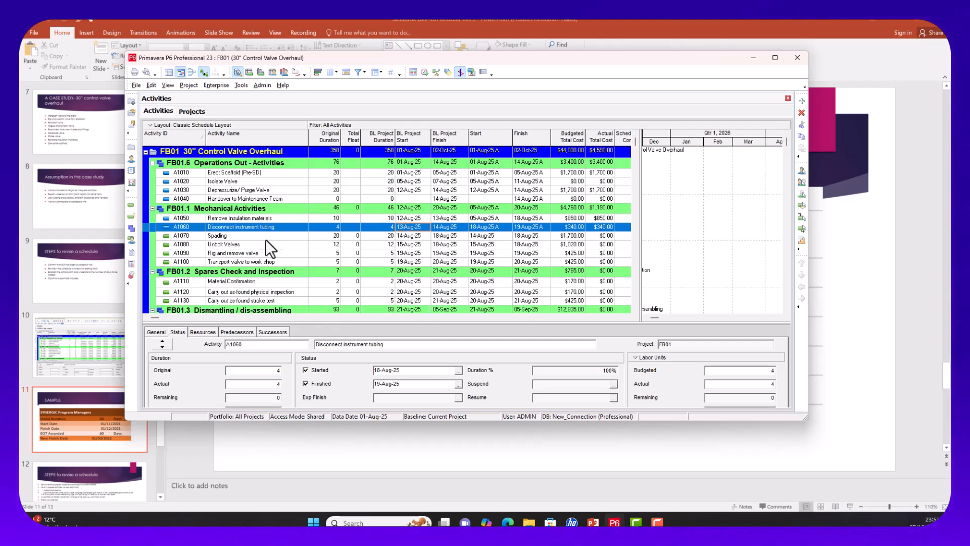
Step: Mark Spading (A1070) as started with an actual start date of 20-Aug-25
click(232, 236)
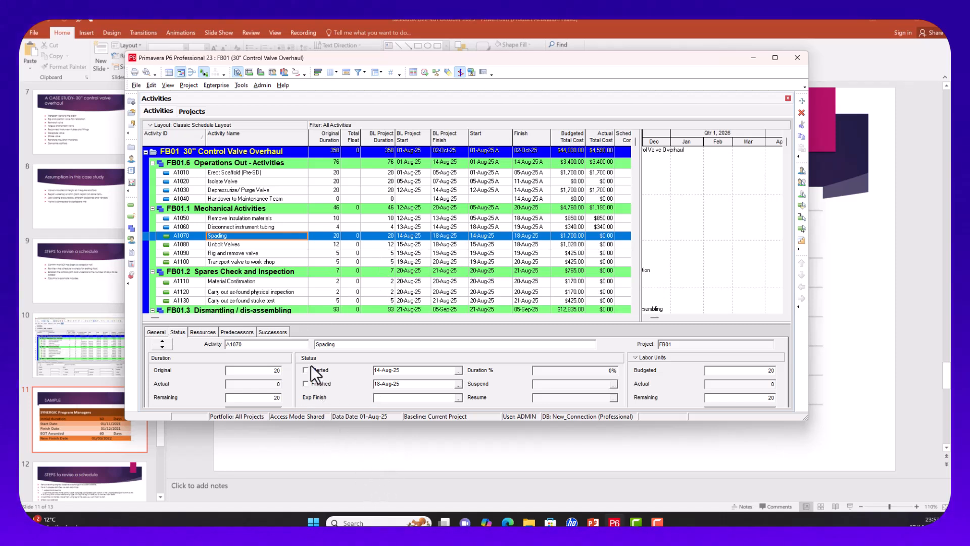
click(323, 371)
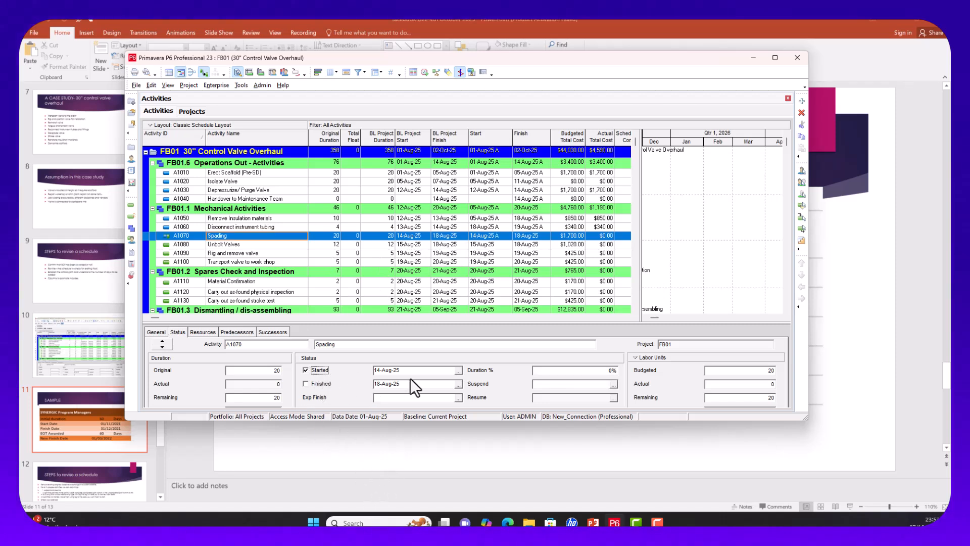
click(458, 371)
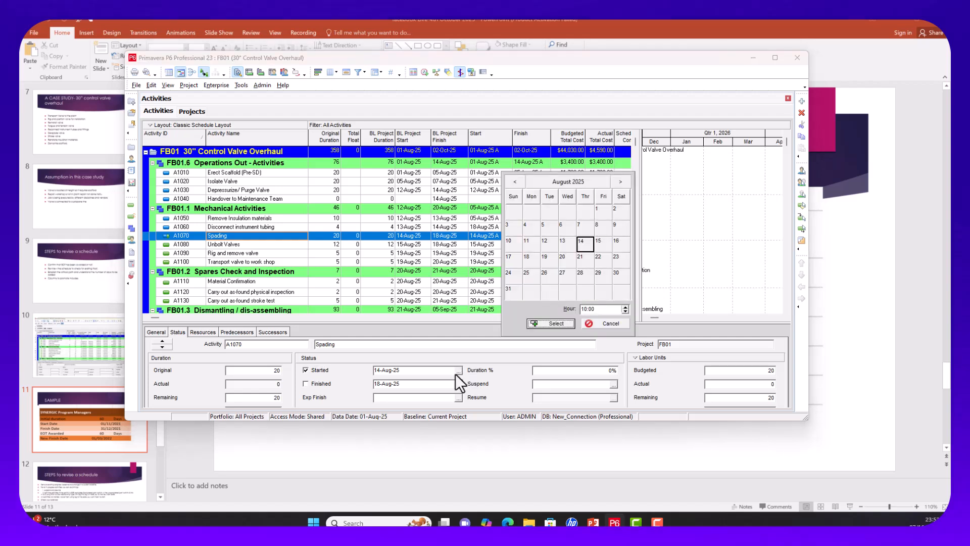
click(564, 257)
click(554, 324)
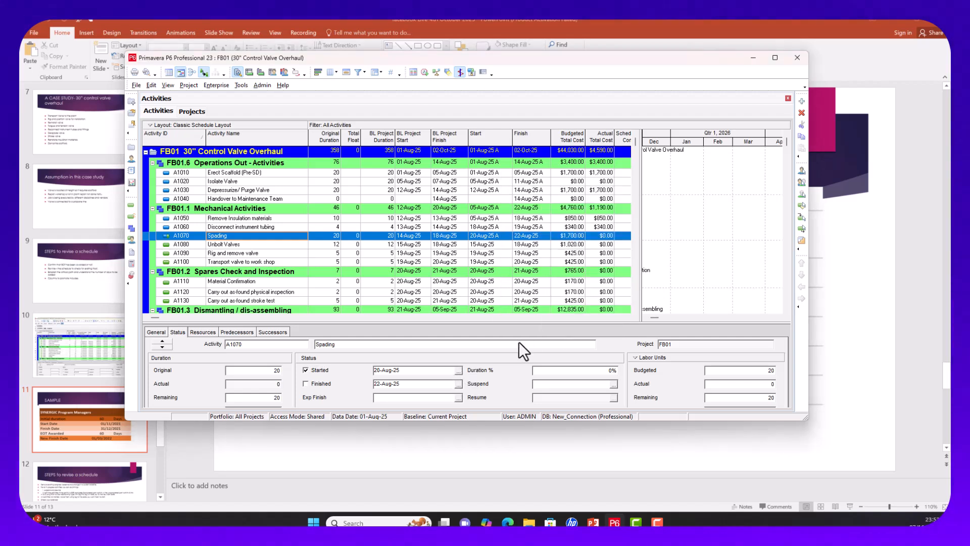
Step: Keep Spading unfinished at 50% complete, forecasting its finish on 25-Aug-25
click(306, 383)
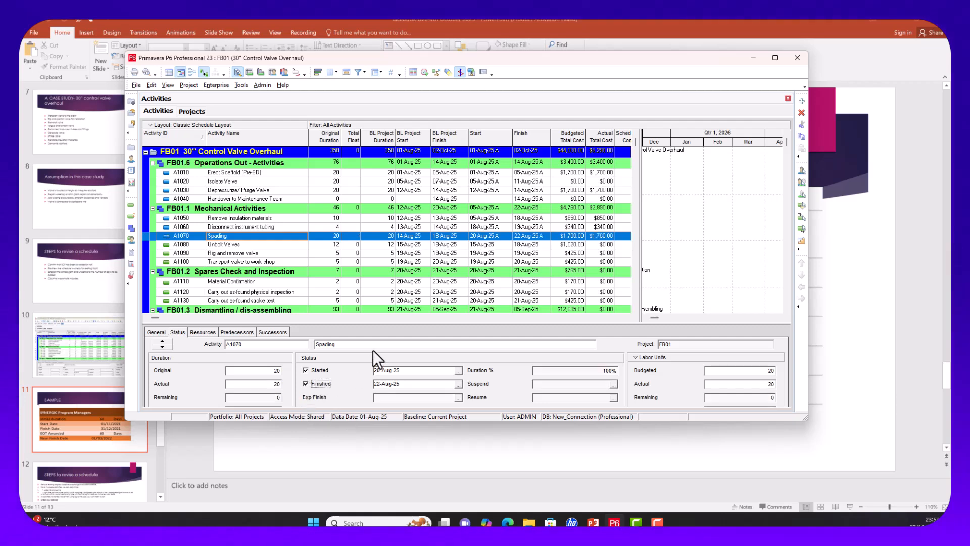
click(410, 244)
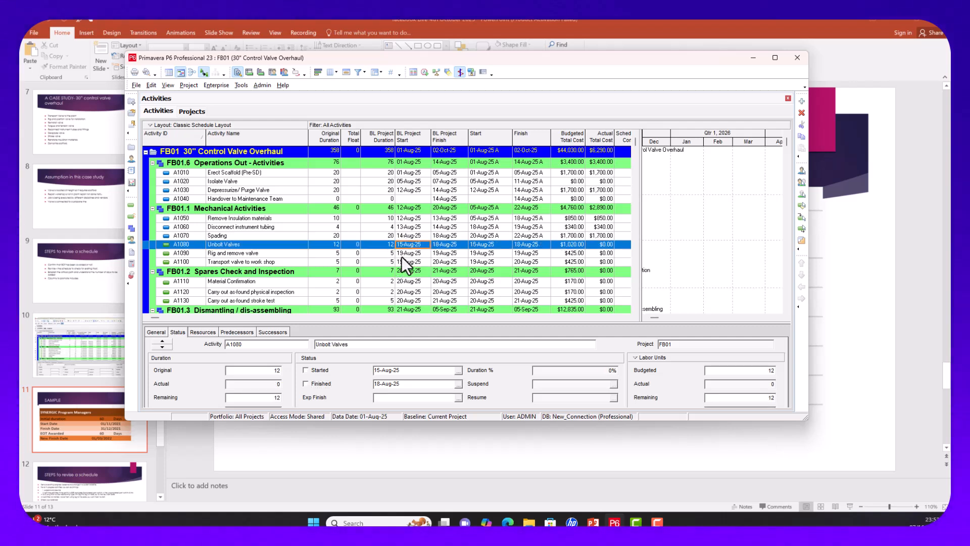
click(414, 235)
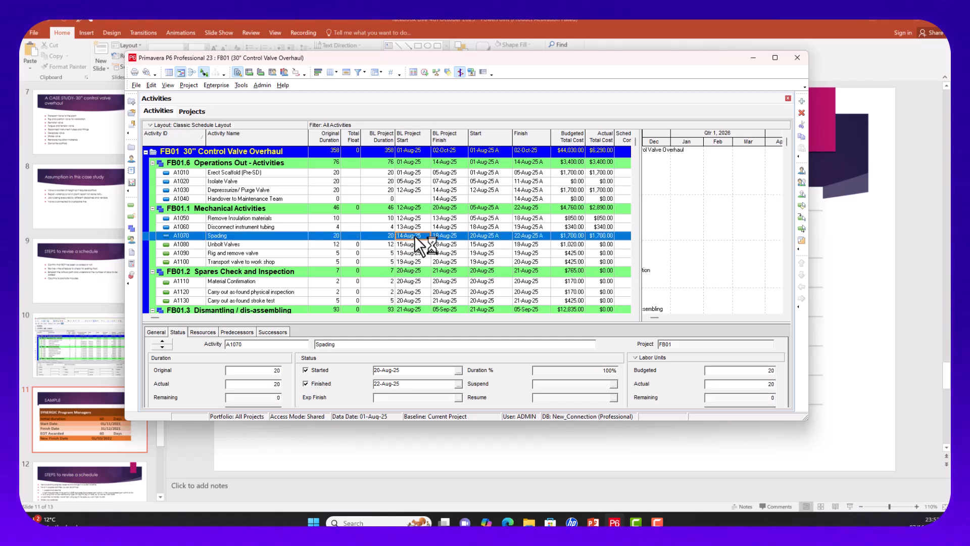
click(306, 384)
click(563, 372)
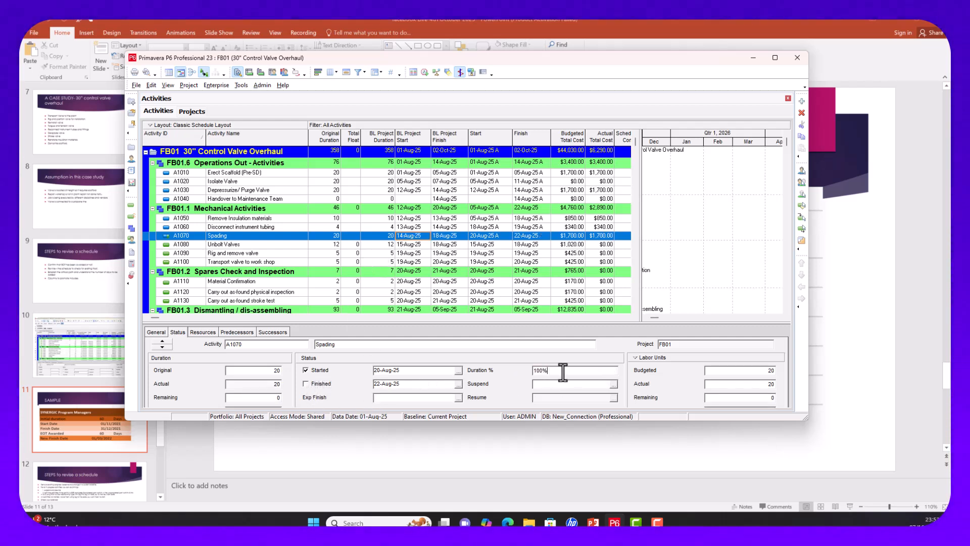
drag(546, 370, 513, 371)
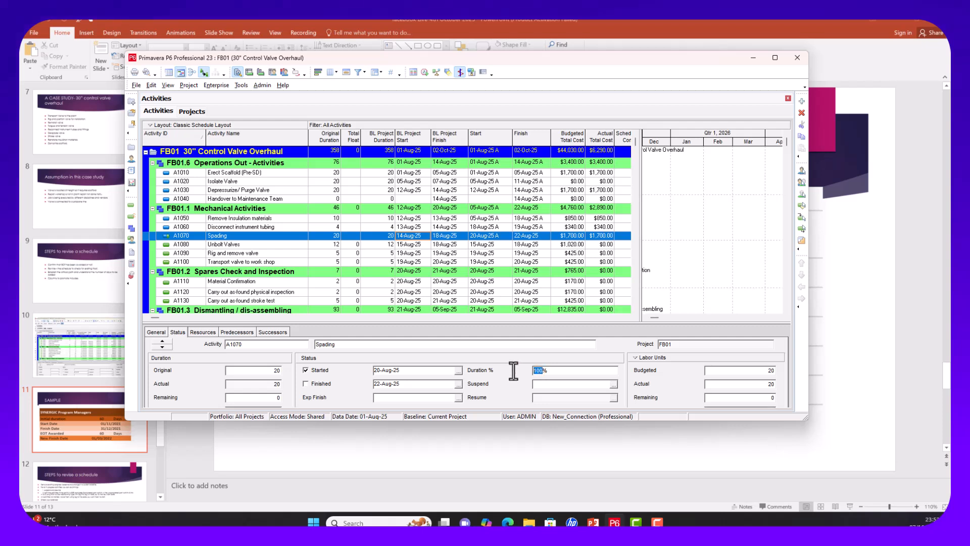
text(50)
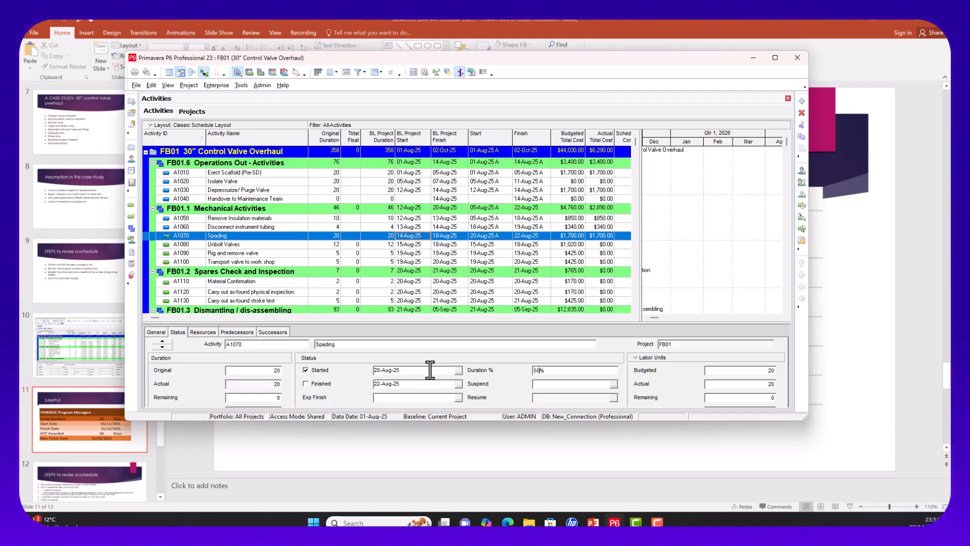
click(729, 383)
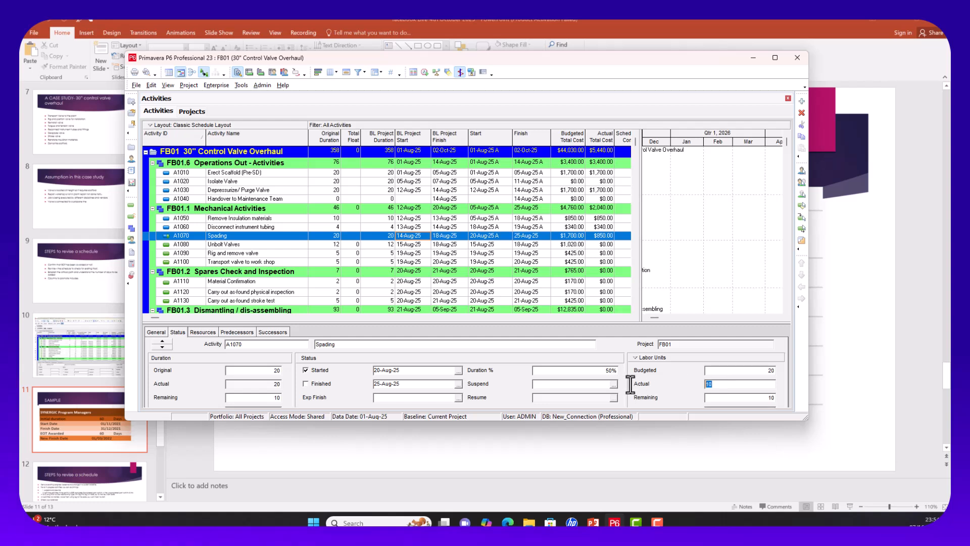
click(509, 293)
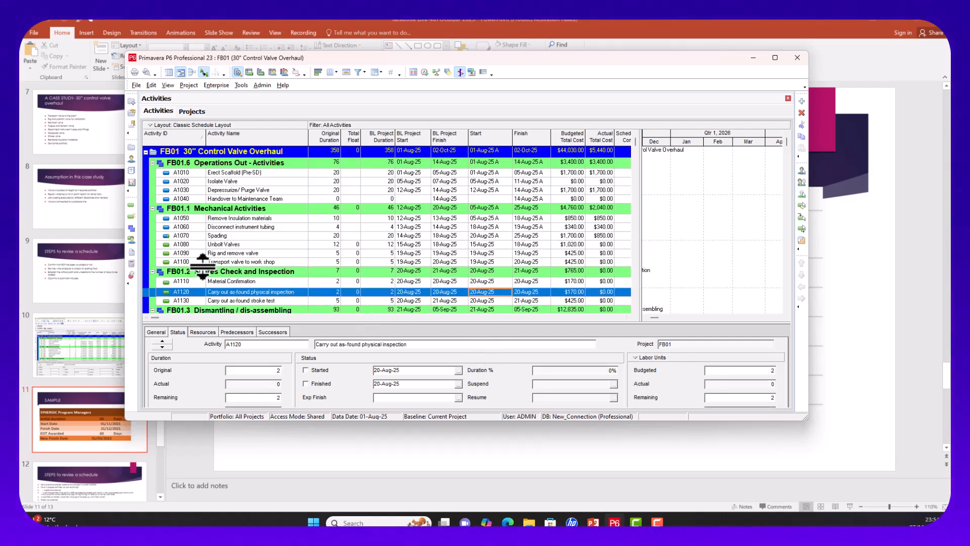
Step: Start Unbolt Valves (A1080) on 22-Aug-25 and set it to 30% complete
click(226, 244)
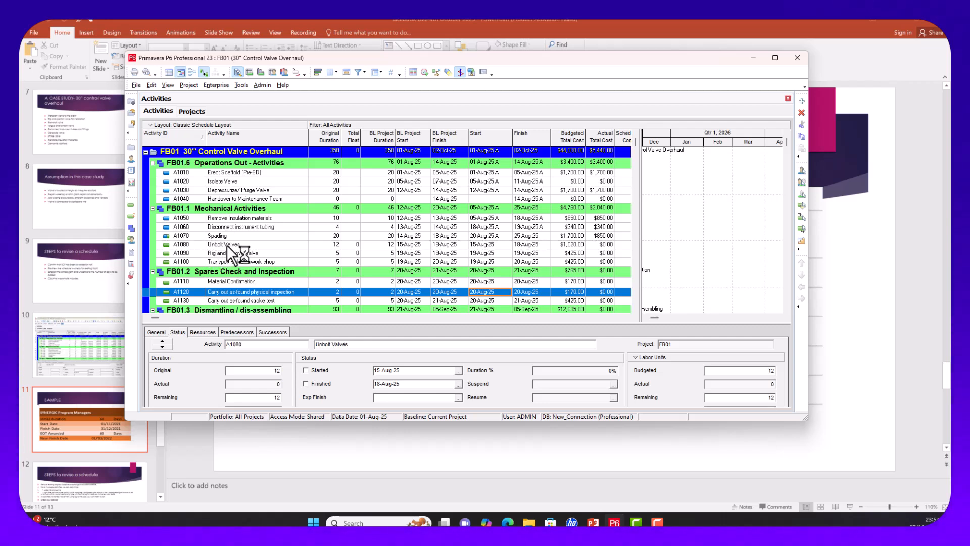
click(306, 370)
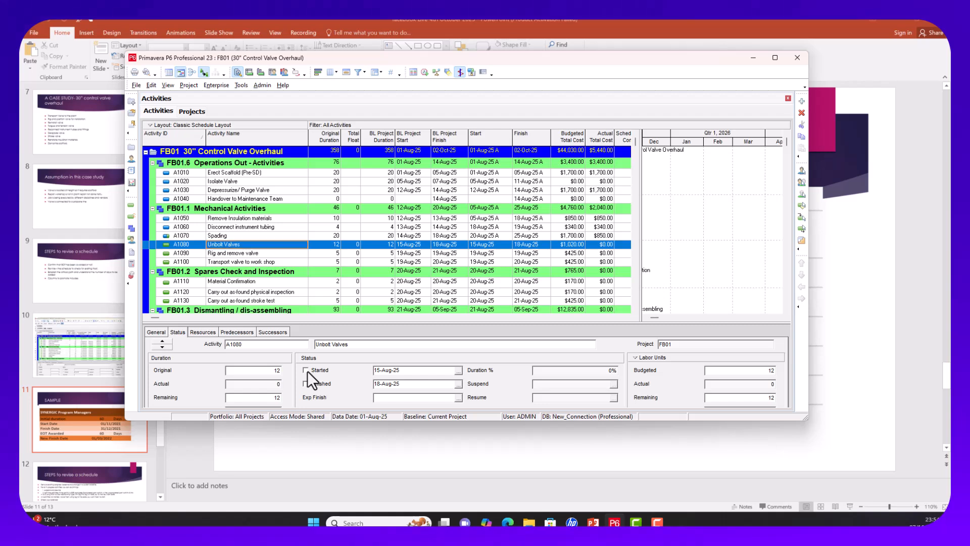
click(458, 370)
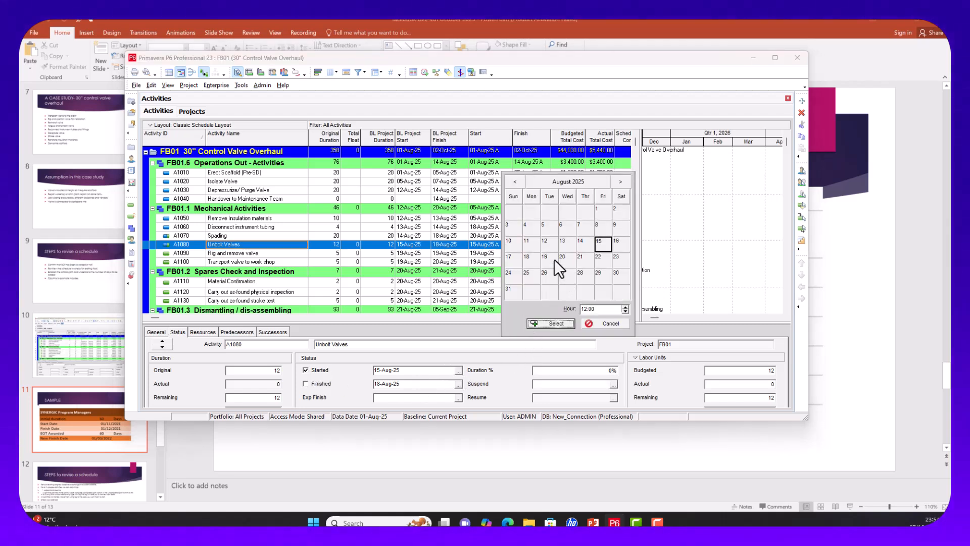
click(600, 260)
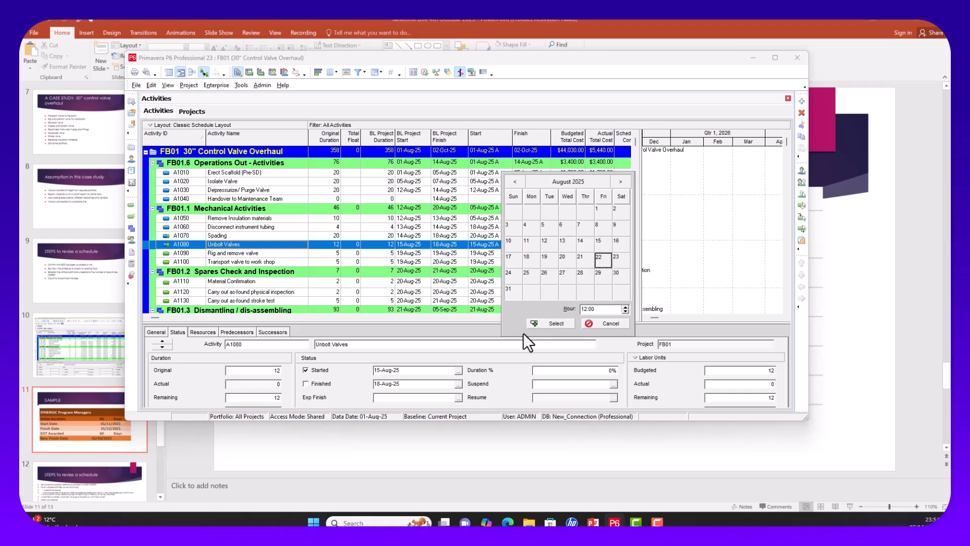
click(538, 320)
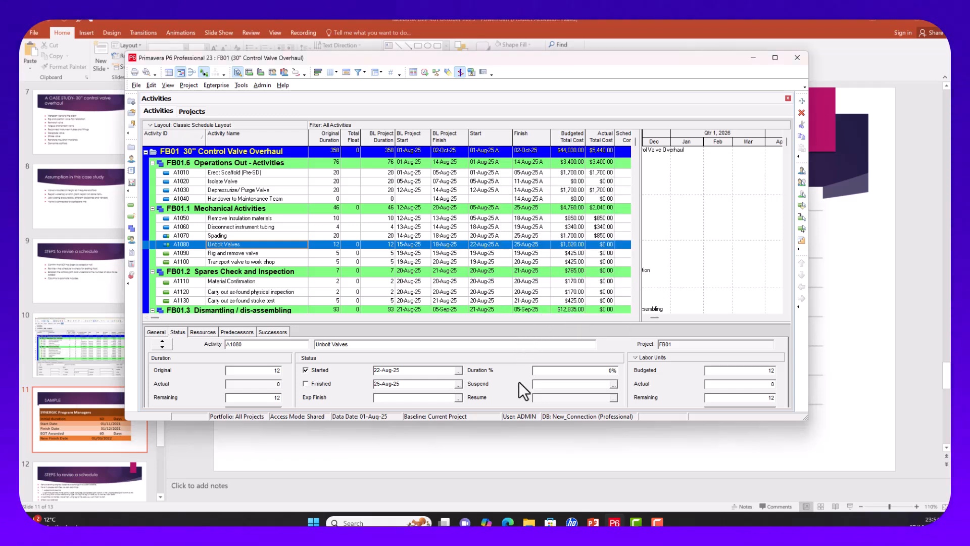
click(556, 372)
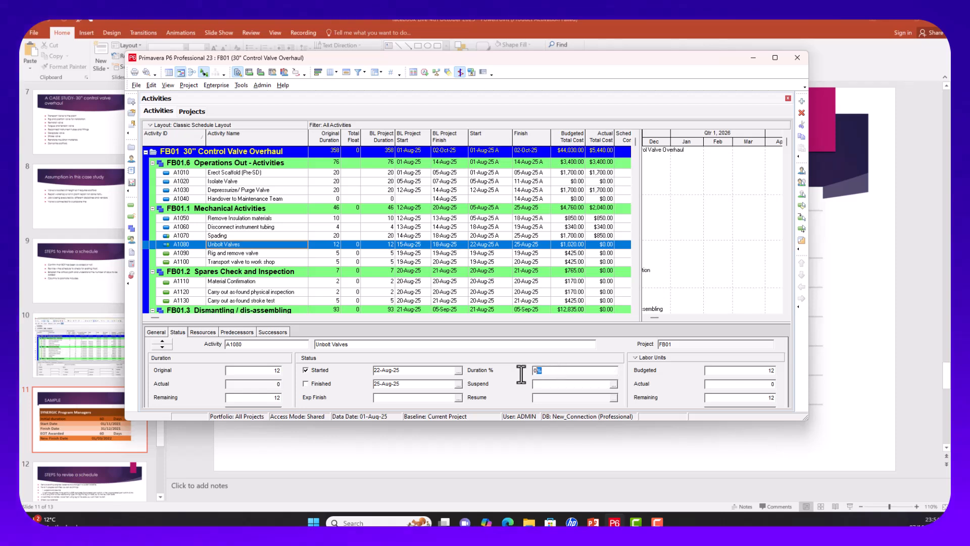
text(30)
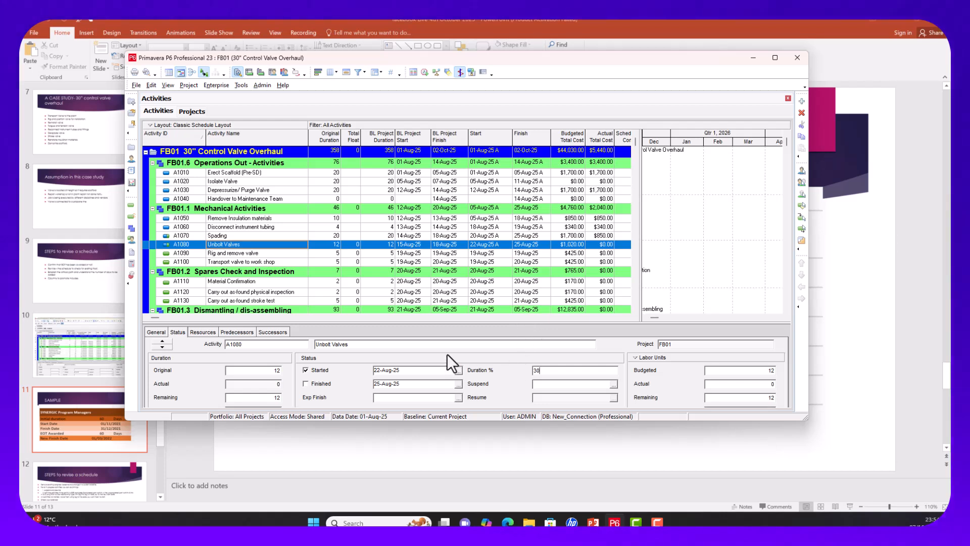
click(604, 278)
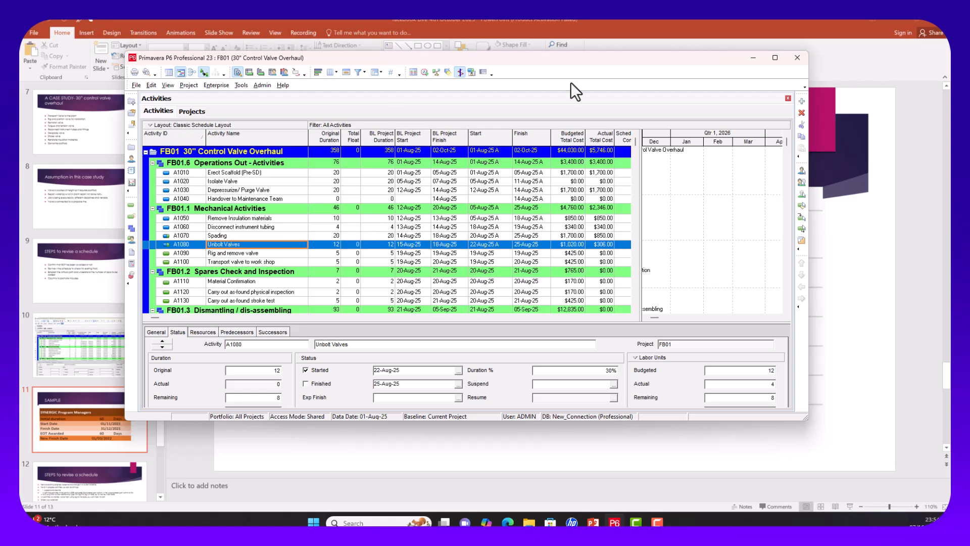
Step: In the Projects list, change FB01's data date to 07 October 2025
click(424, 72)
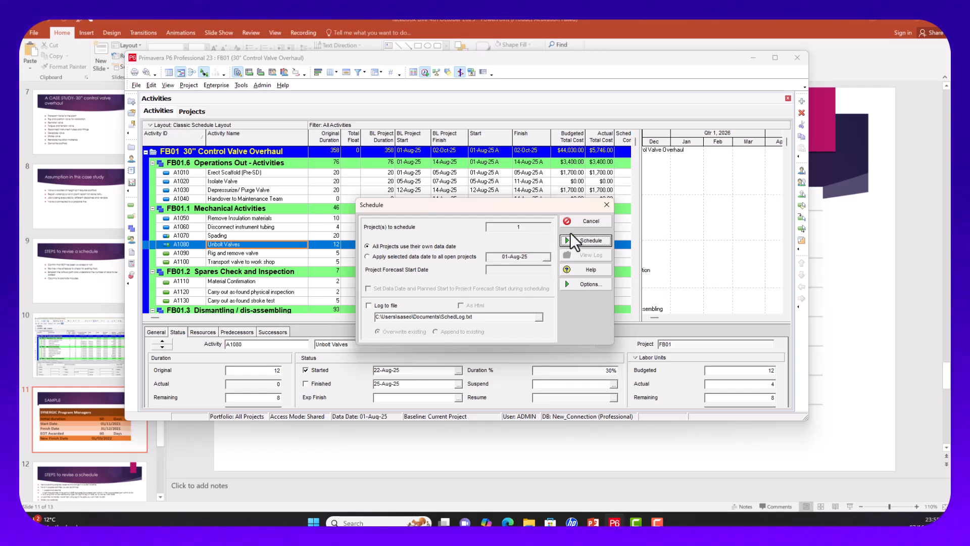
click(606, 204)
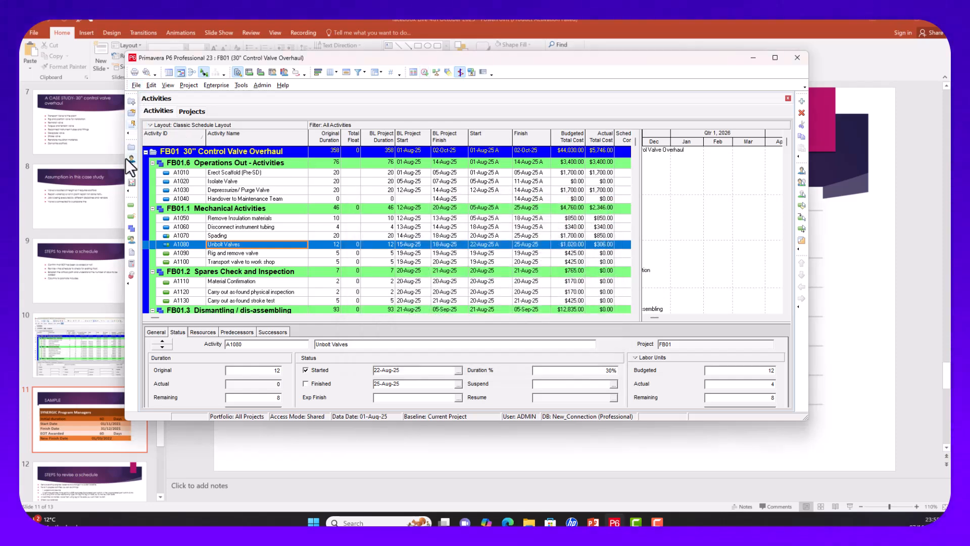
click(132, 145)
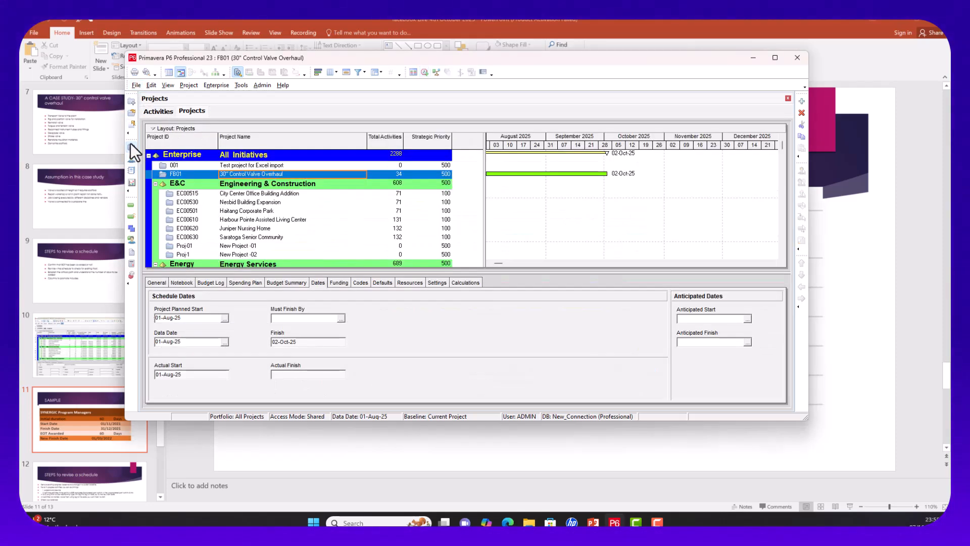
click(221, 376)
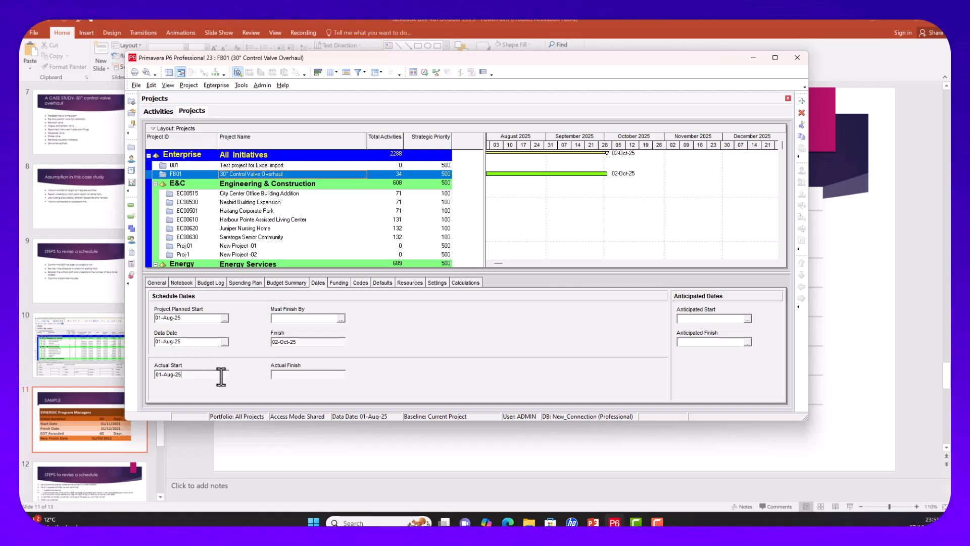
click(224, 342)
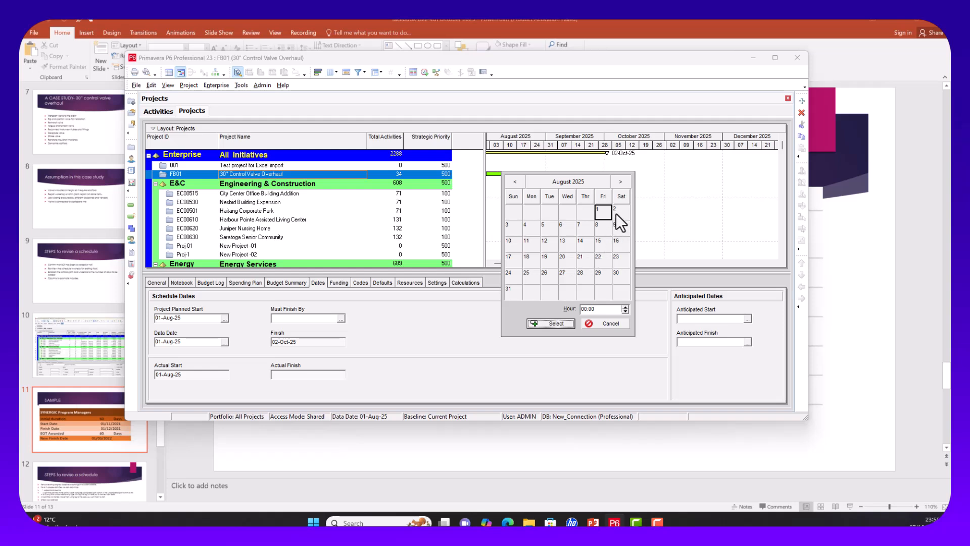
click(617, 178)
click(617, 178)
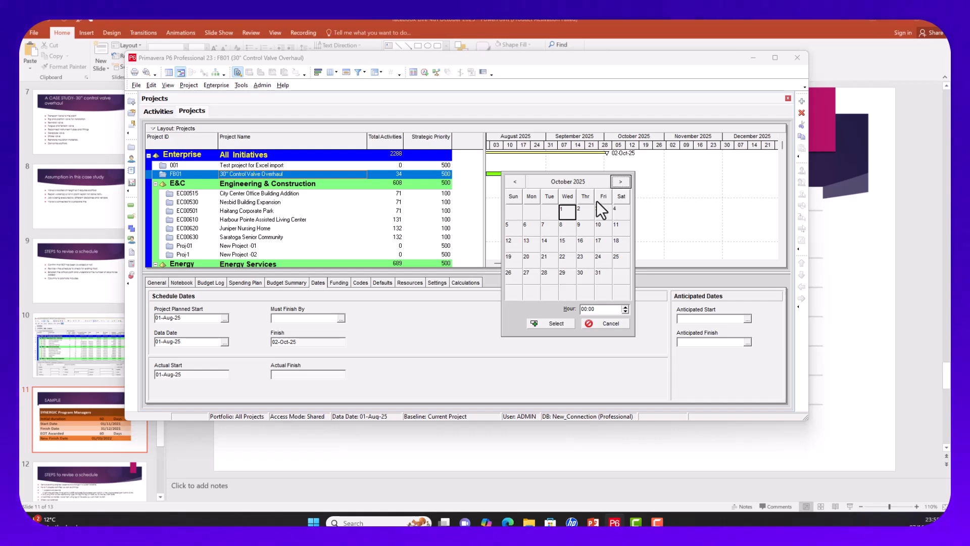
click(550, 227)
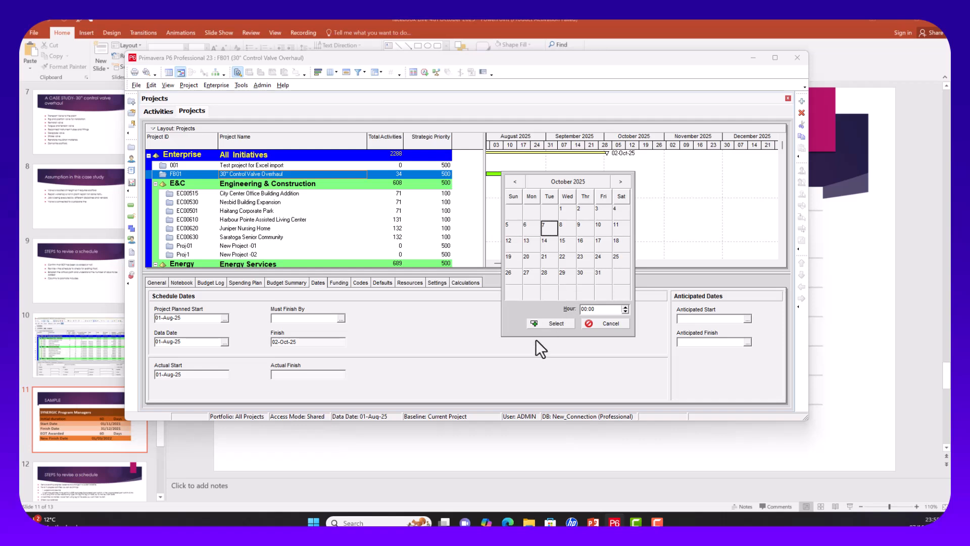
click(560, 325)
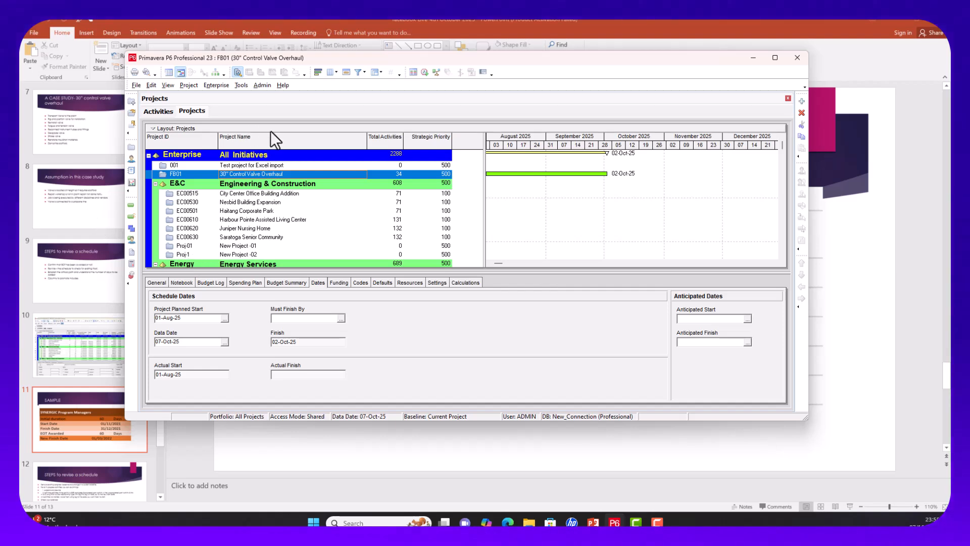
right_click(235, 171)
key(Escape)
Step: Open FB01 and reschedule it from the 07-Oct-25 data date, finishing 21-Nov-25
double_click(262, 175)
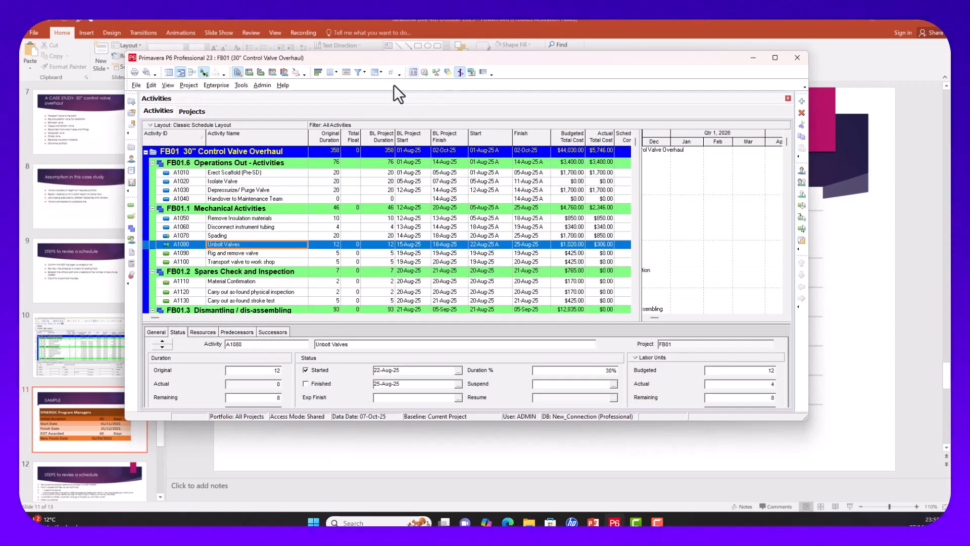
click(425, 73)
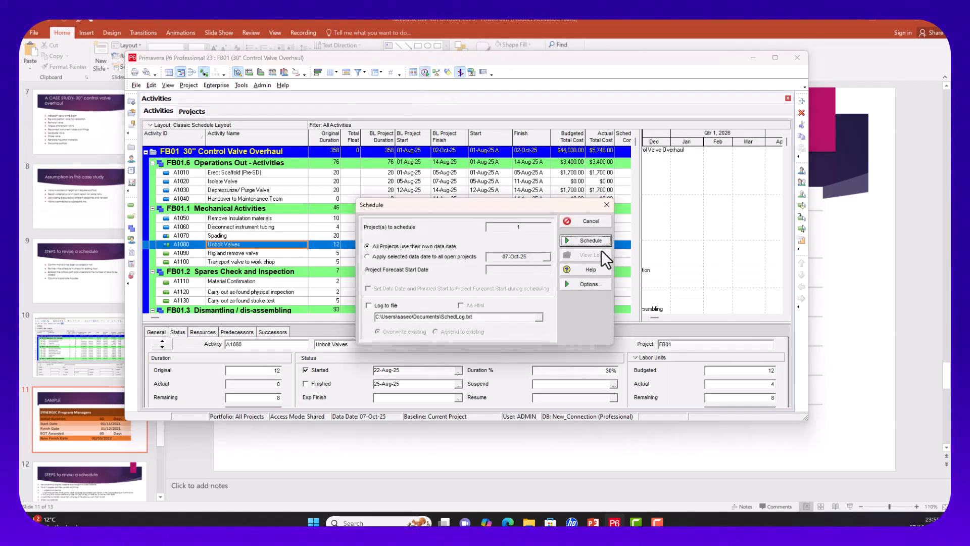
click(591, 242)
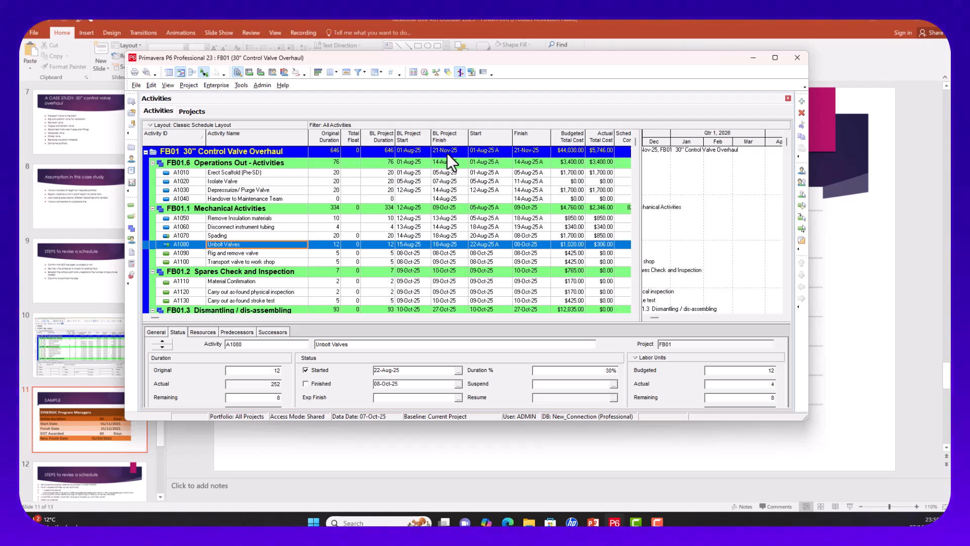
Step: Assign '30" Control Valve Overhaul - B1' as FB01's project baseline
click(183, 85)
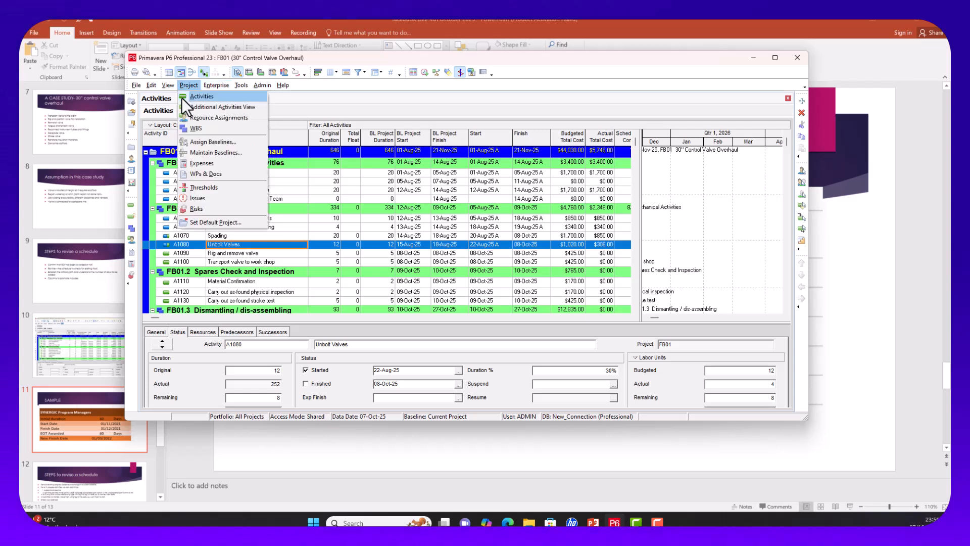
click(219, 141)
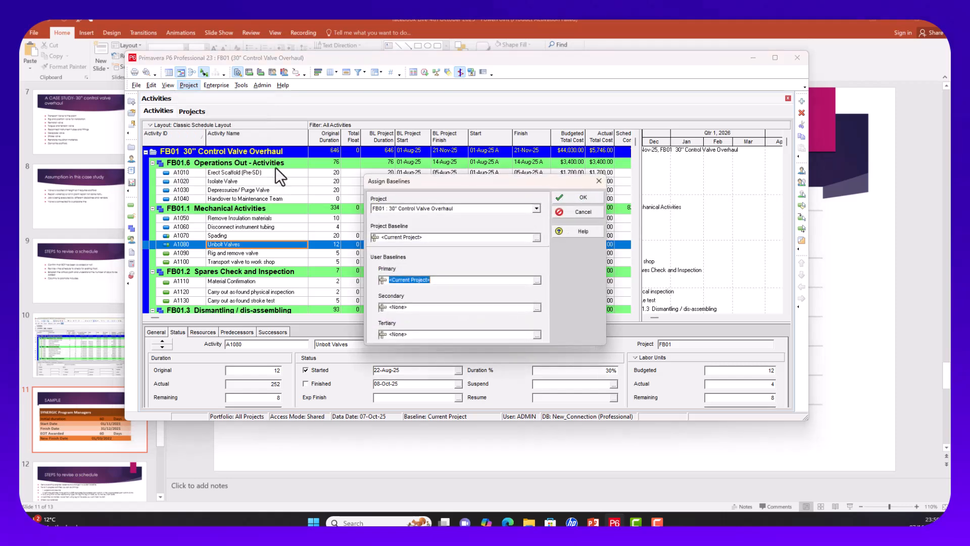
click(534, 238)
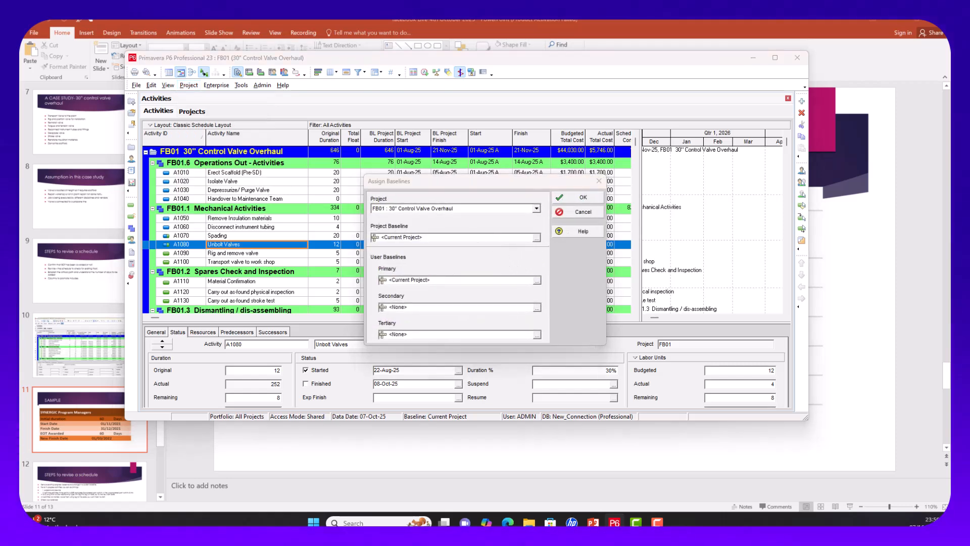
double_click(449, 273)
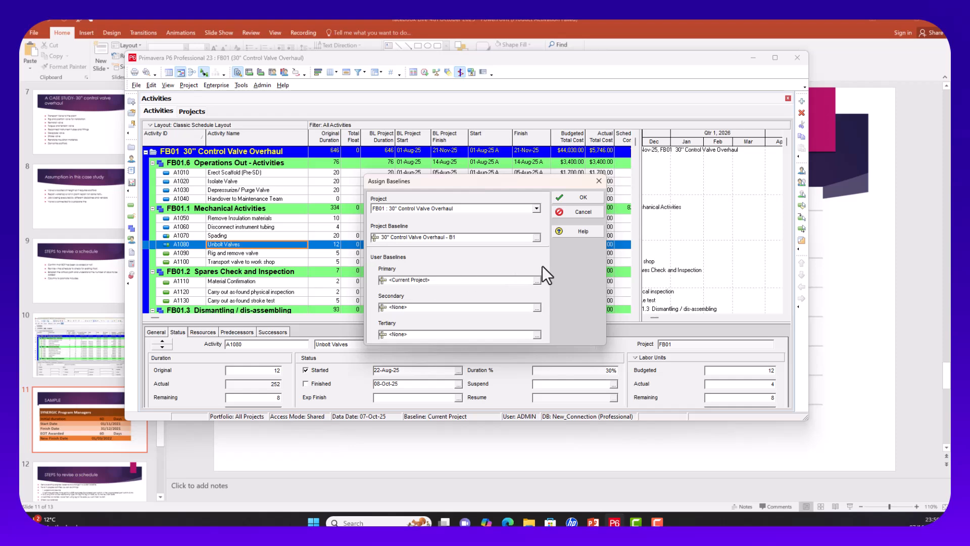
click(583, 196)
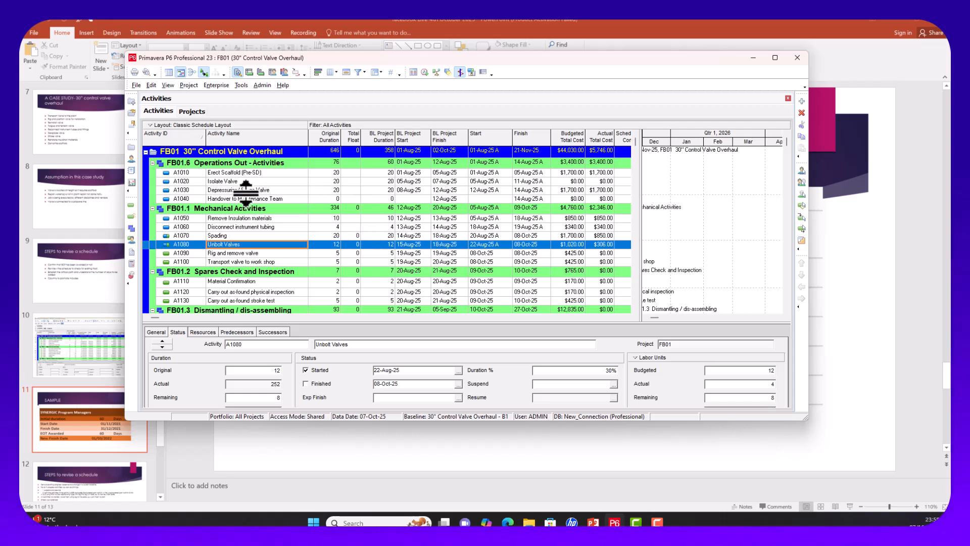
Step: Reassign FB01's project baseline to Current Project in Assign Baselines
click(190, 84)
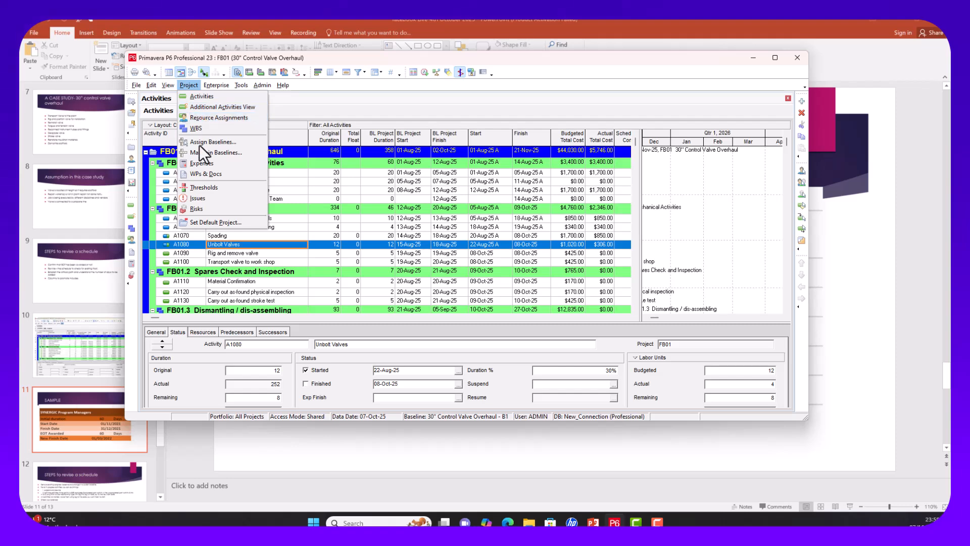
click(213, 143)
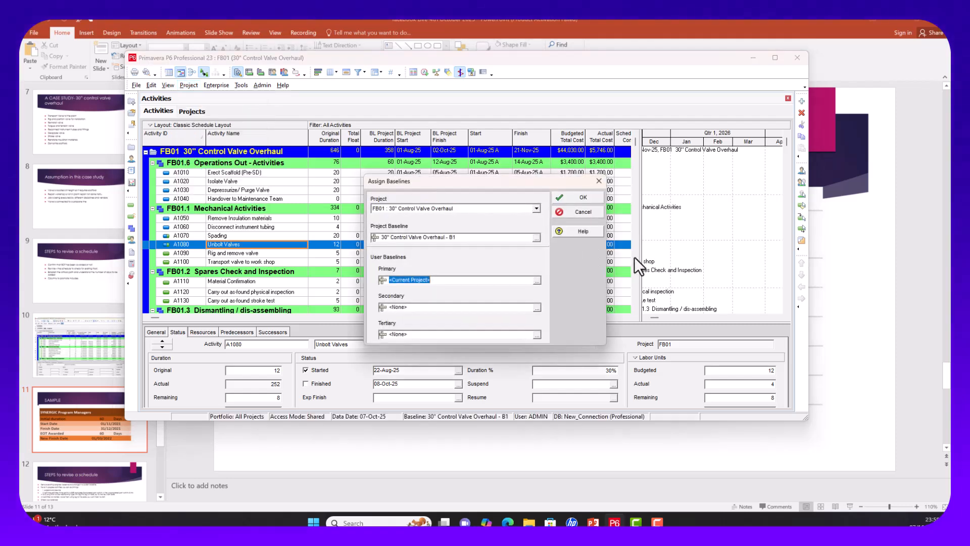
click(536, 237)
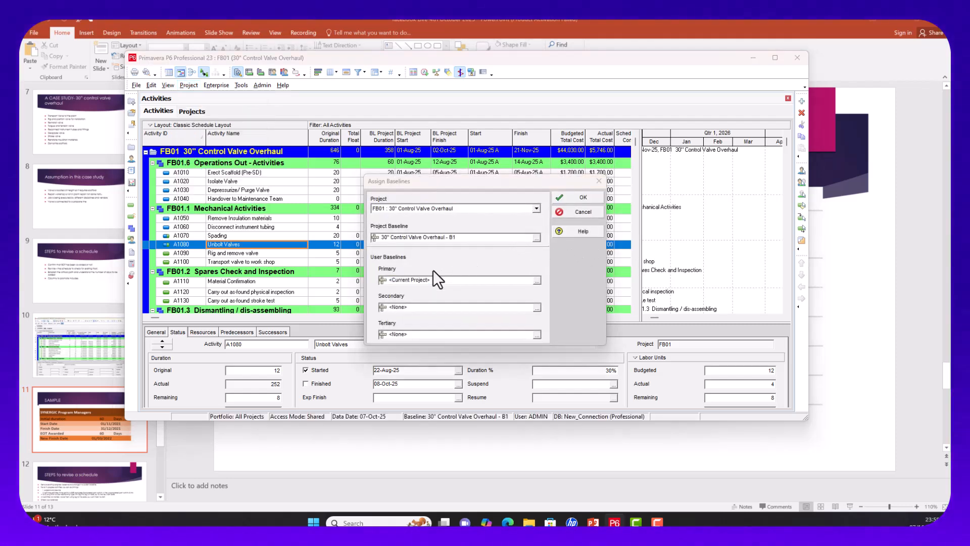
click(575, 199)
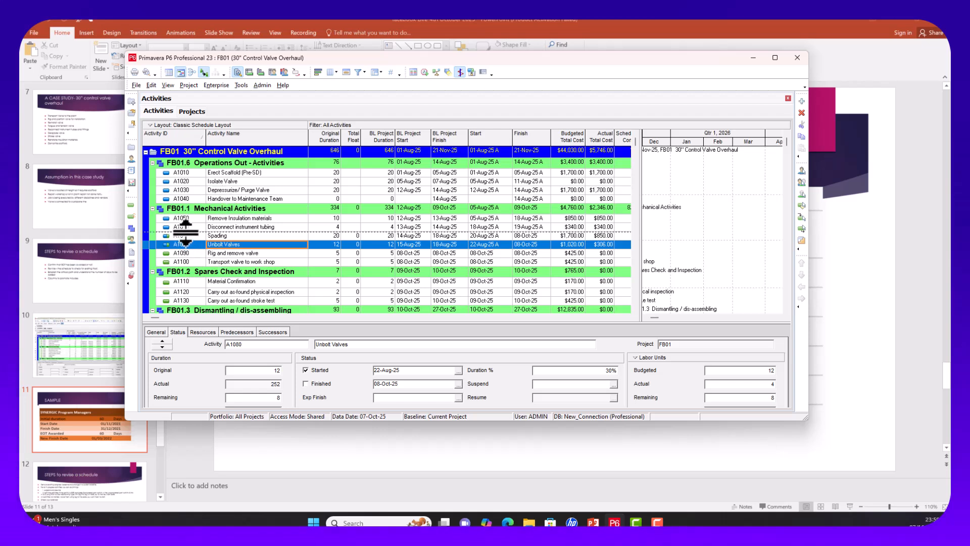
click(186, 236)
click(187, 244)
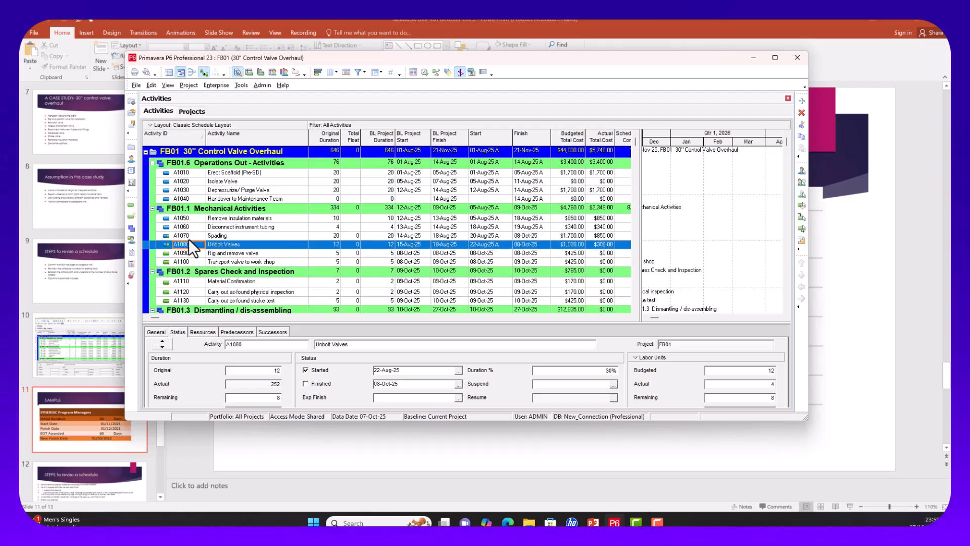
click(190, 236)
click(190, 244)
click(193, 237)
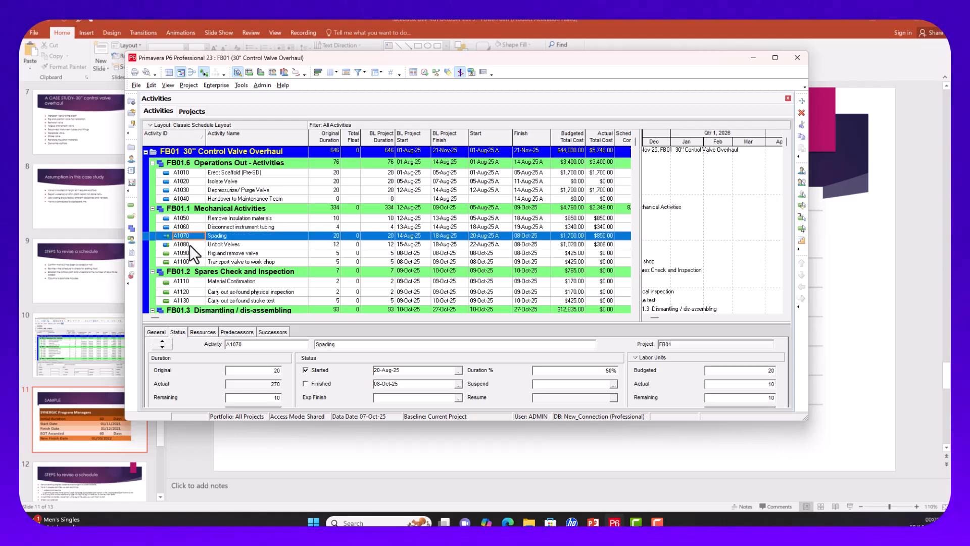
click(190, 245)
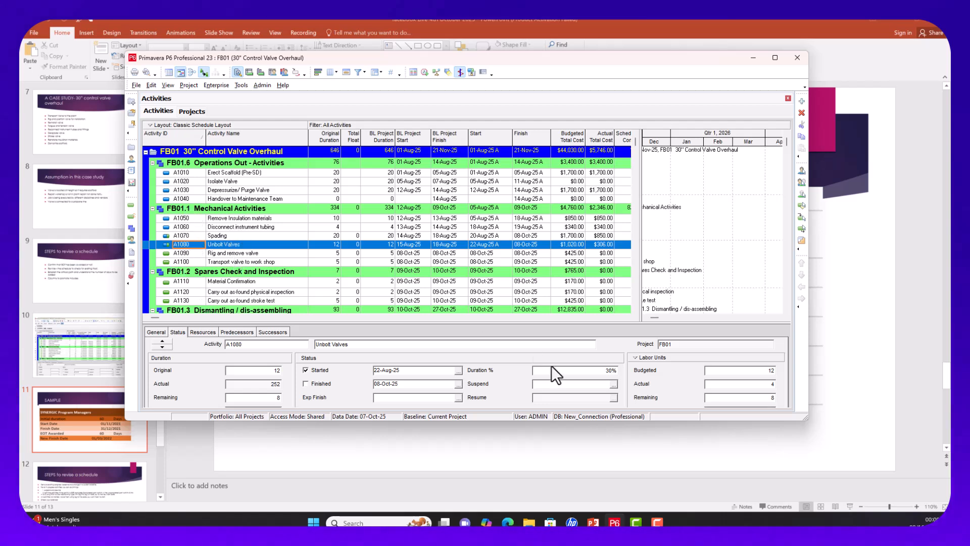
mouse_move(653, 521)
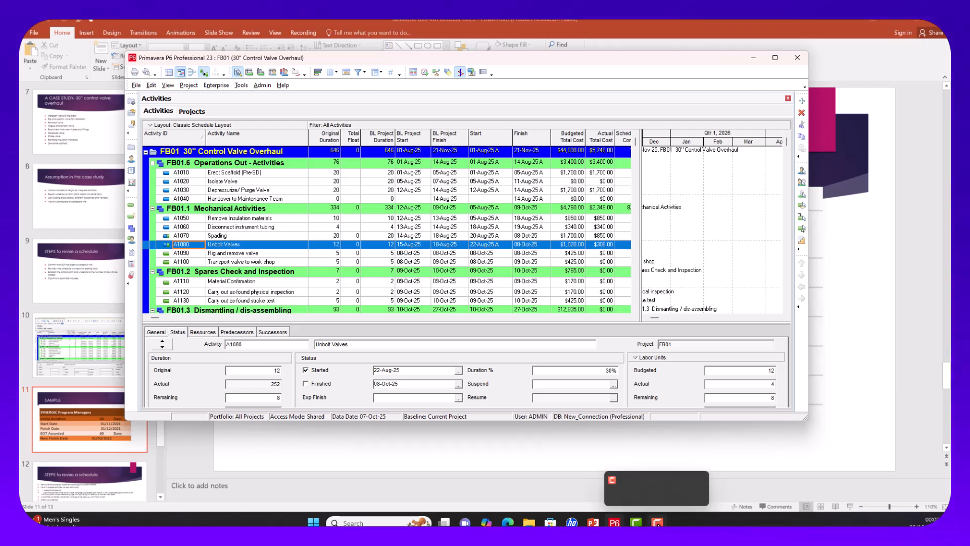
click(658, 523)
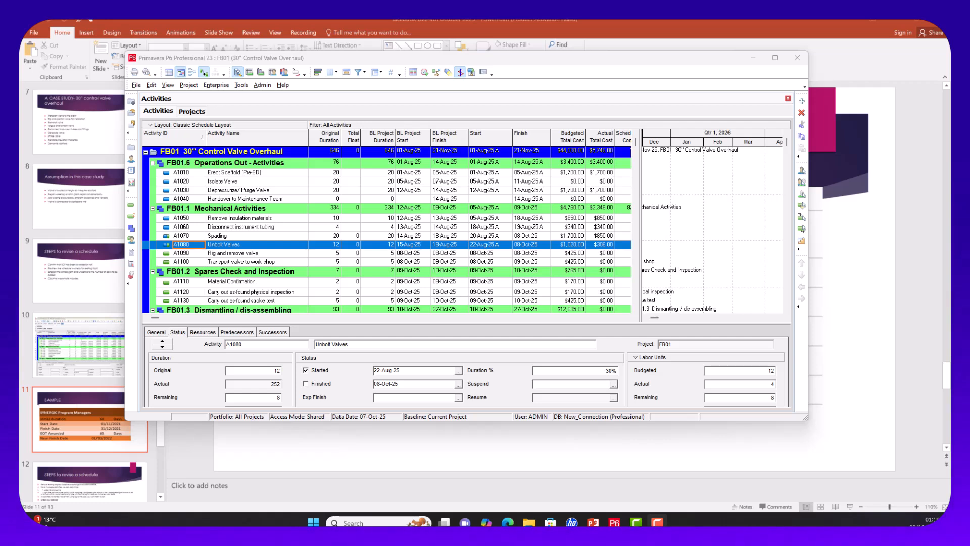
click(248, 237)
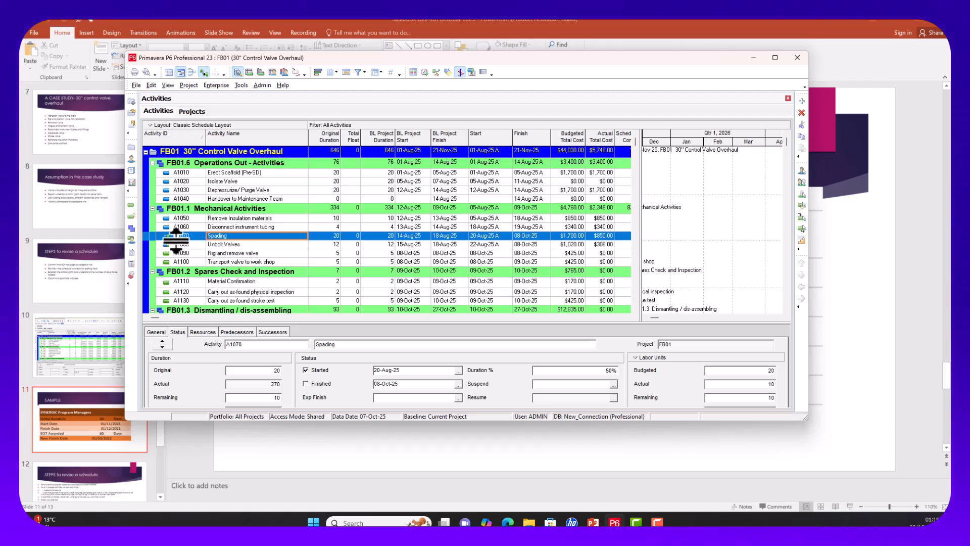
Step: Add two default 'New Activity' placeholders, A1350 and A1360, under Mechanical Activities
click(802, 101)
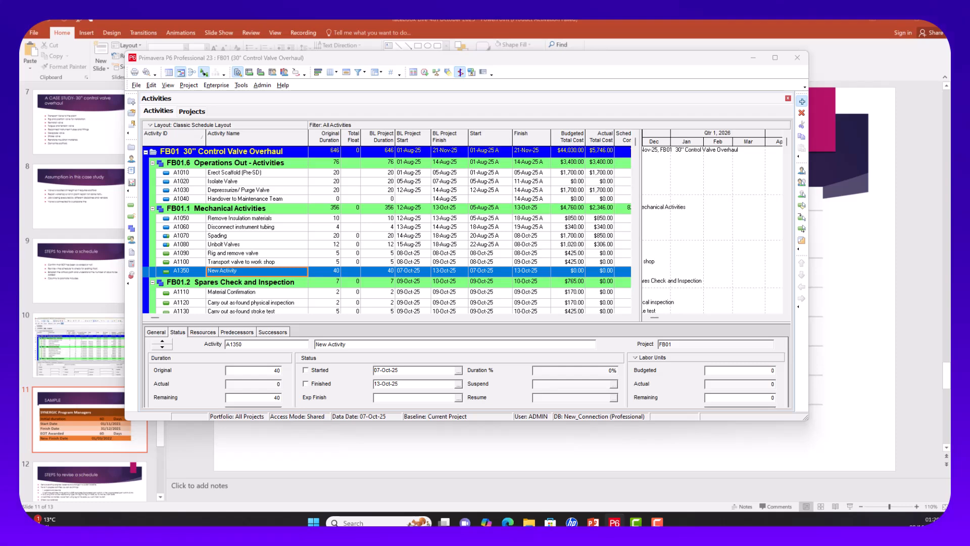
drag(223, 176, 528, 121)
click(612, 289)
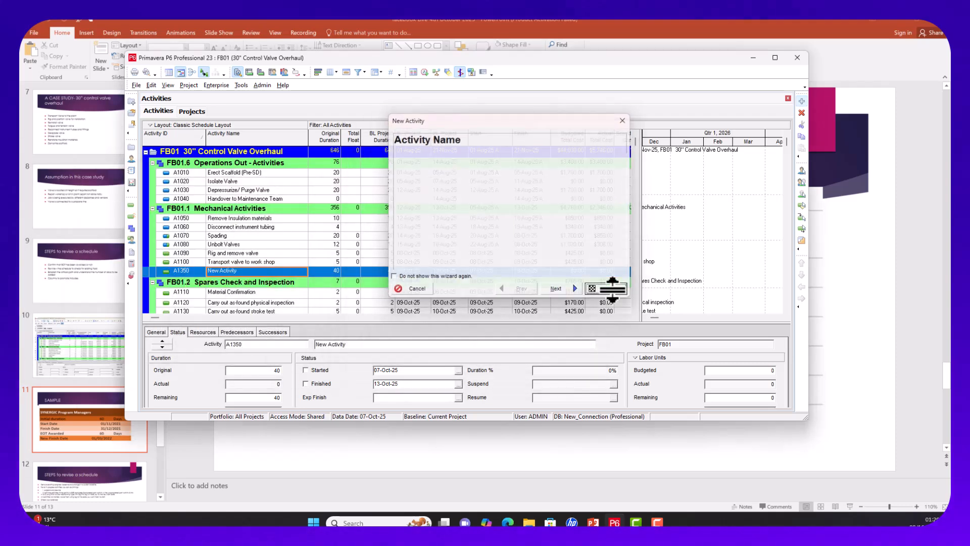
click(802, 100)
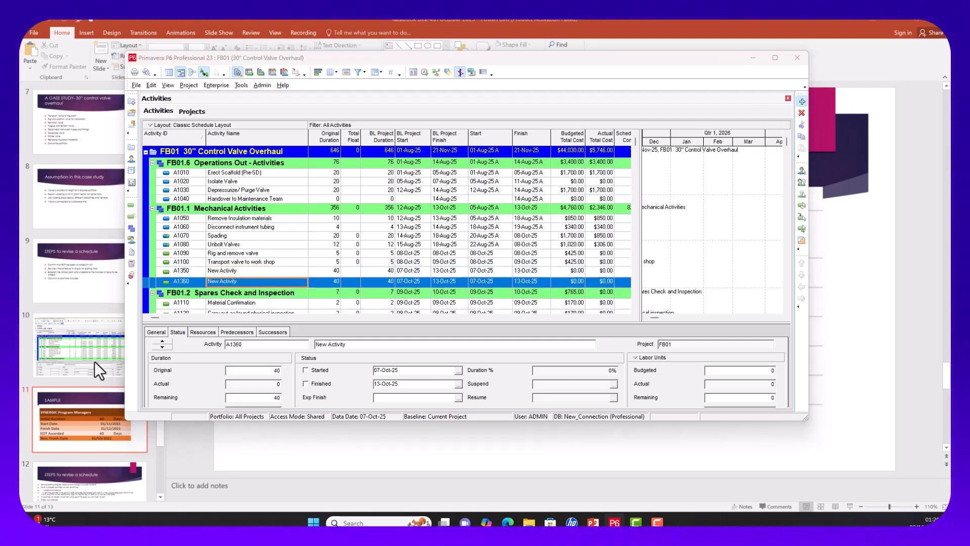
drag(247, 189, 454, 191)
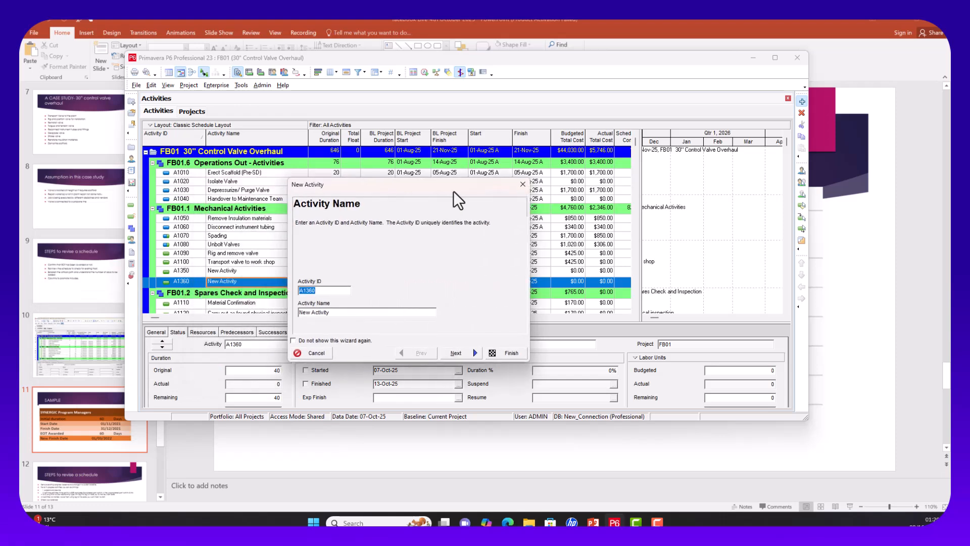
click(509, 352)
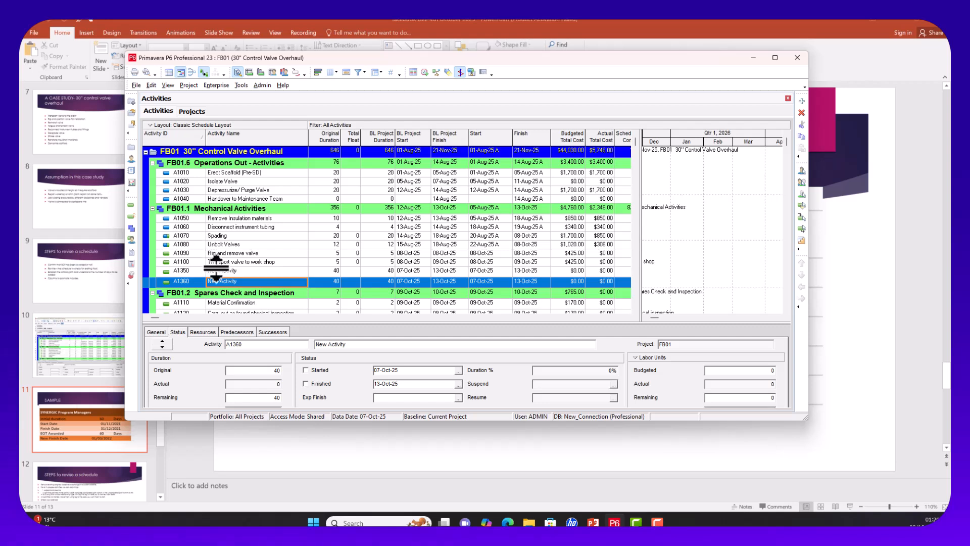
click(188, 235)
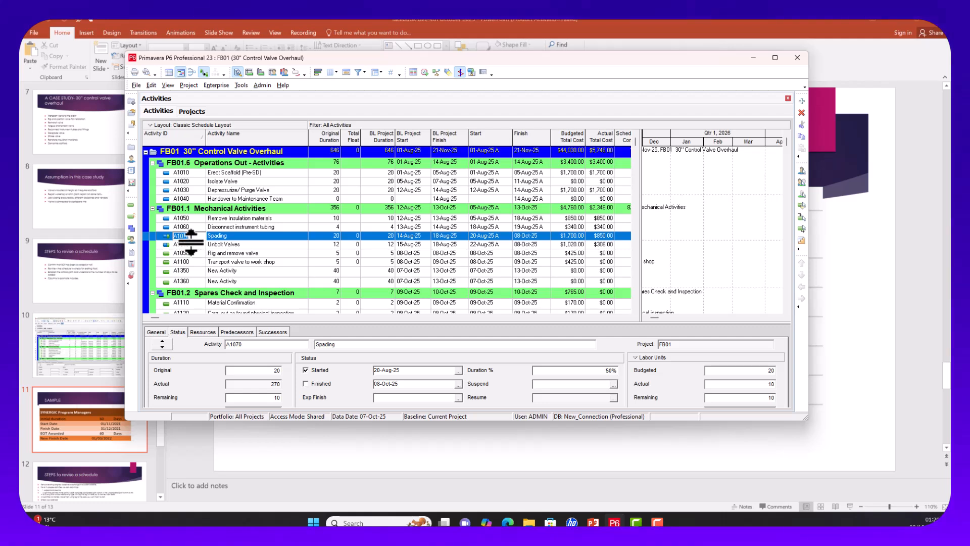
Step: Change activity A1350's ID to A1070A so it lists below Spading
click(190, 273)
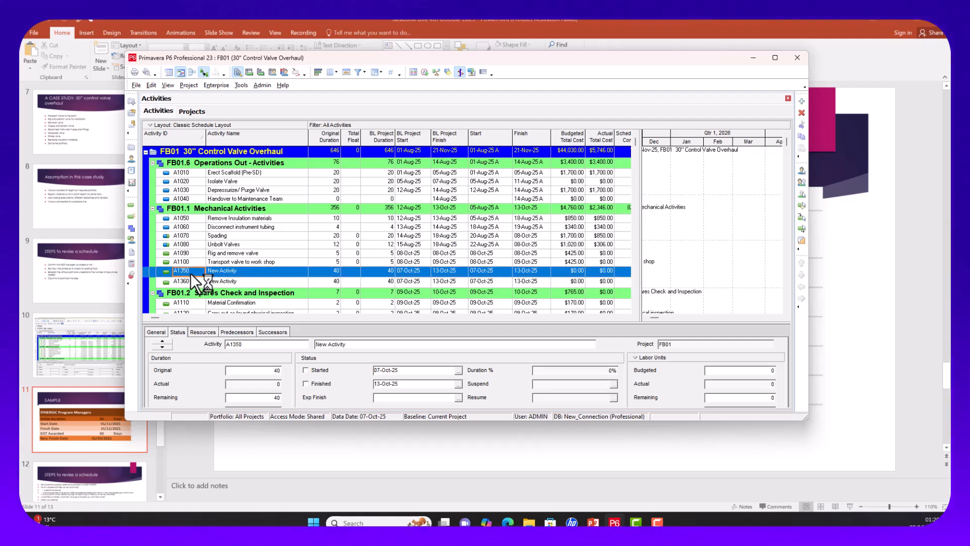
text(A1070A)
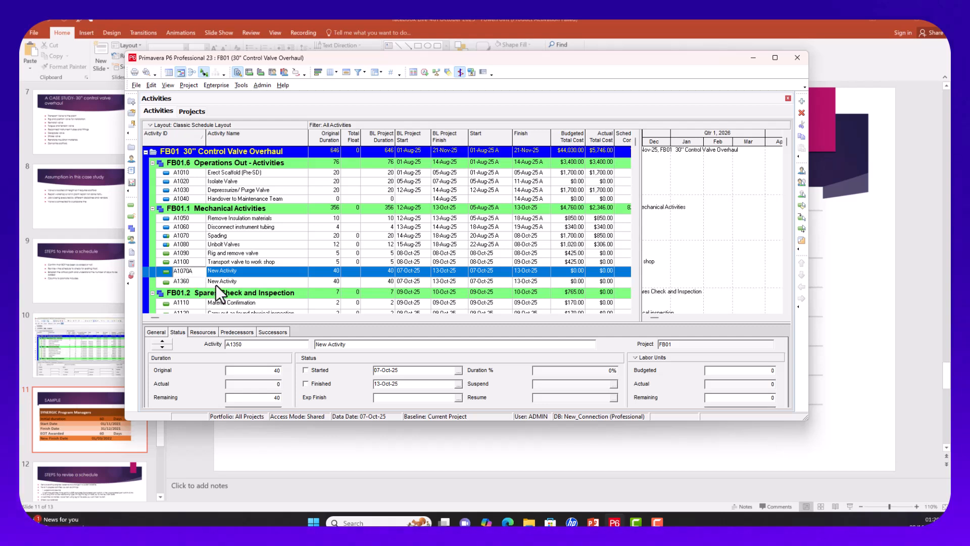
click(219, 284)
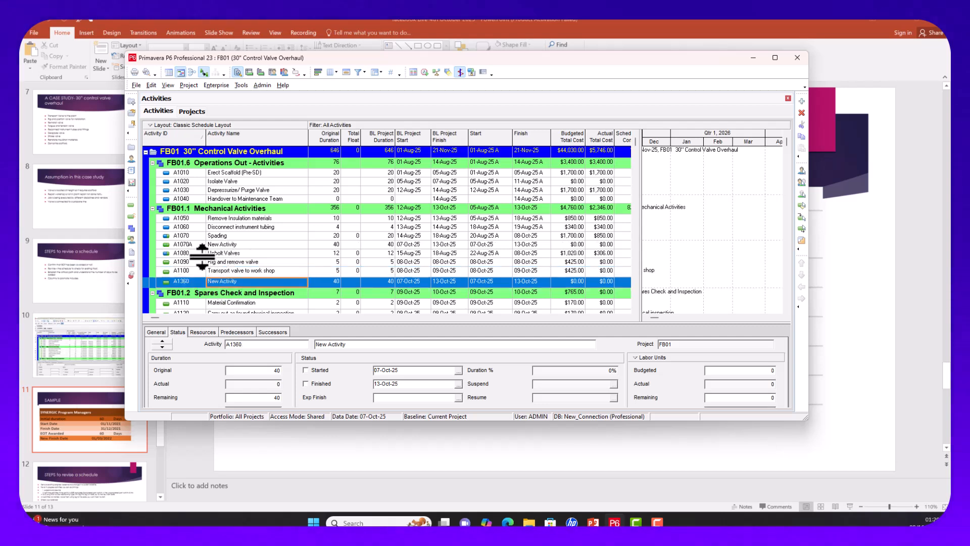
click(247, 255)
click(244, 255)
key(ctrl+c)
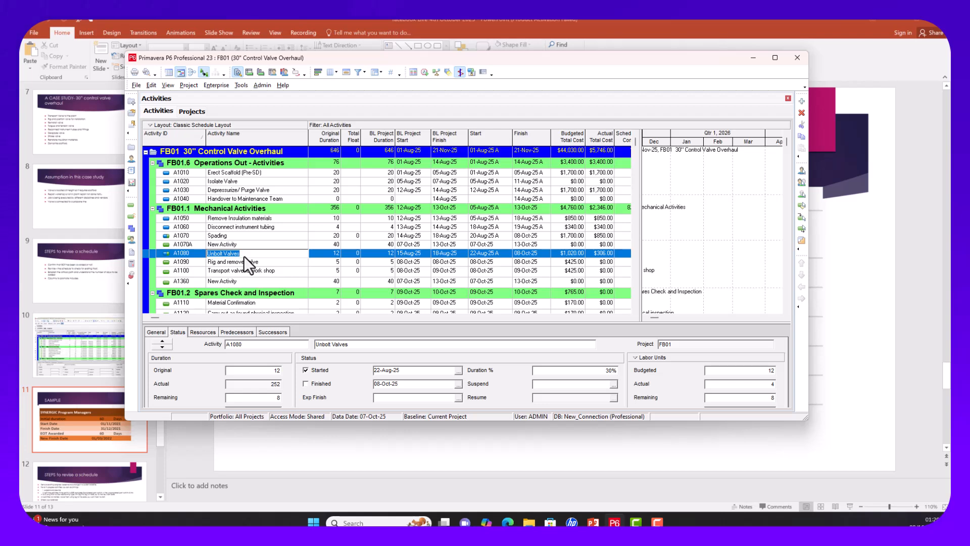
Step: Rename placeholder A1360 to 'Unbolt Valves-70%' using the copied Unbolt Valves name
click(247, 282)
click(247, 281)
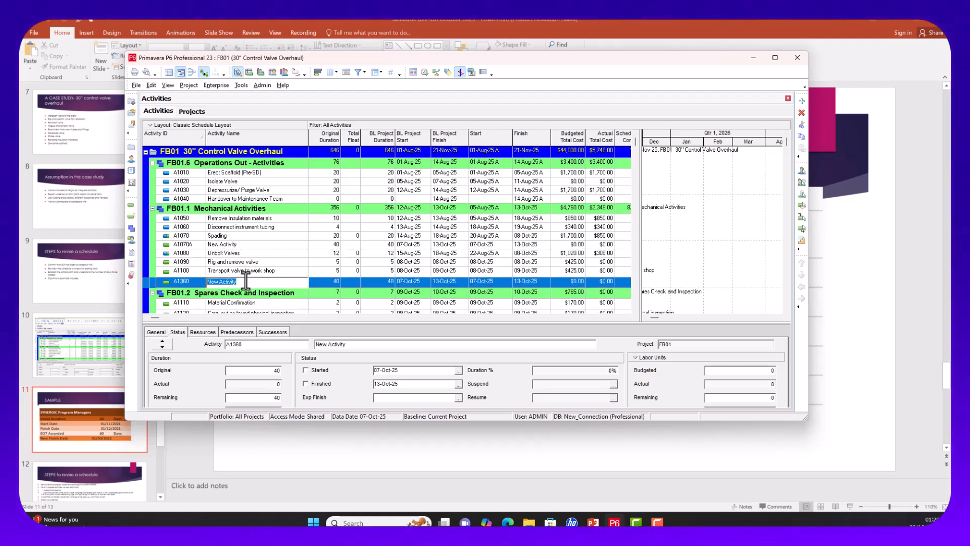
key(ctrl+v)
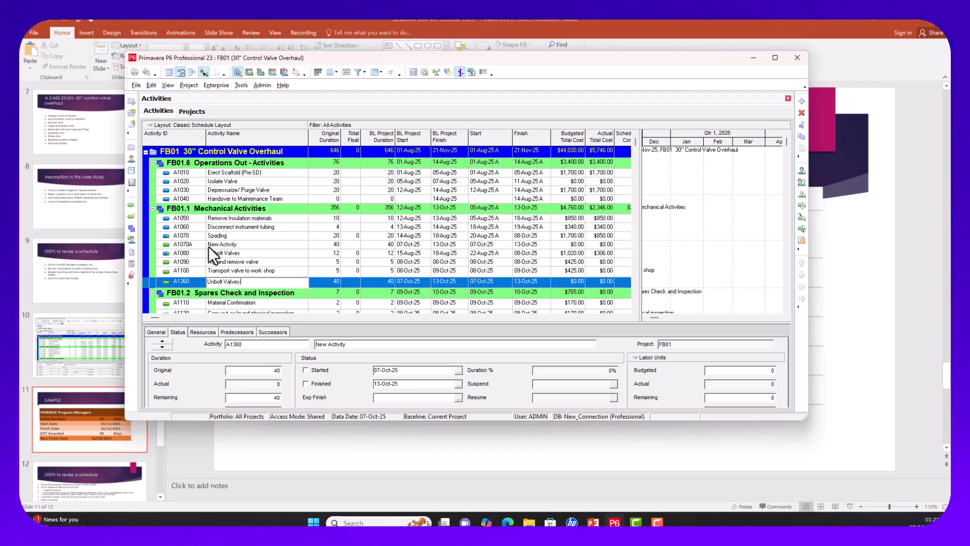
click(193, 254)
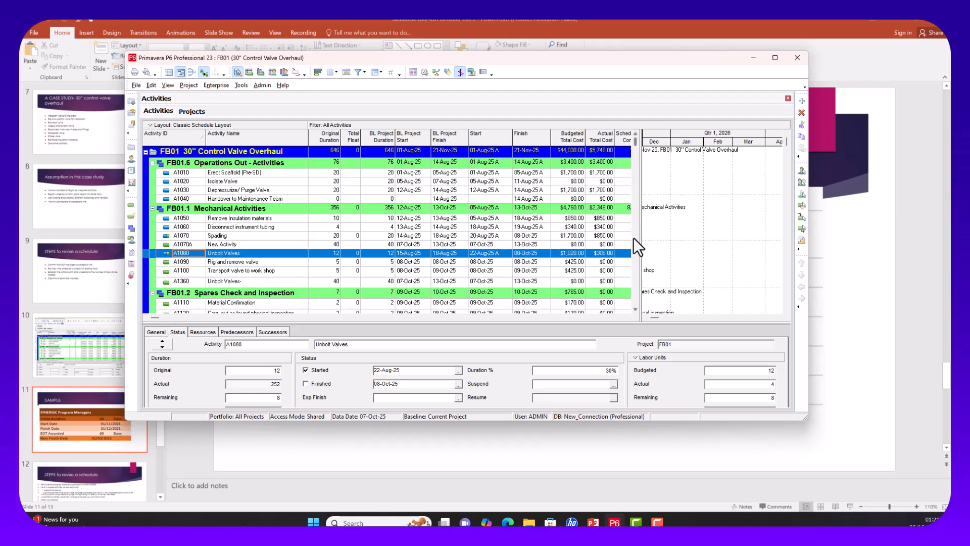
drag(641, 236, 617, 249)
click(250, 283)
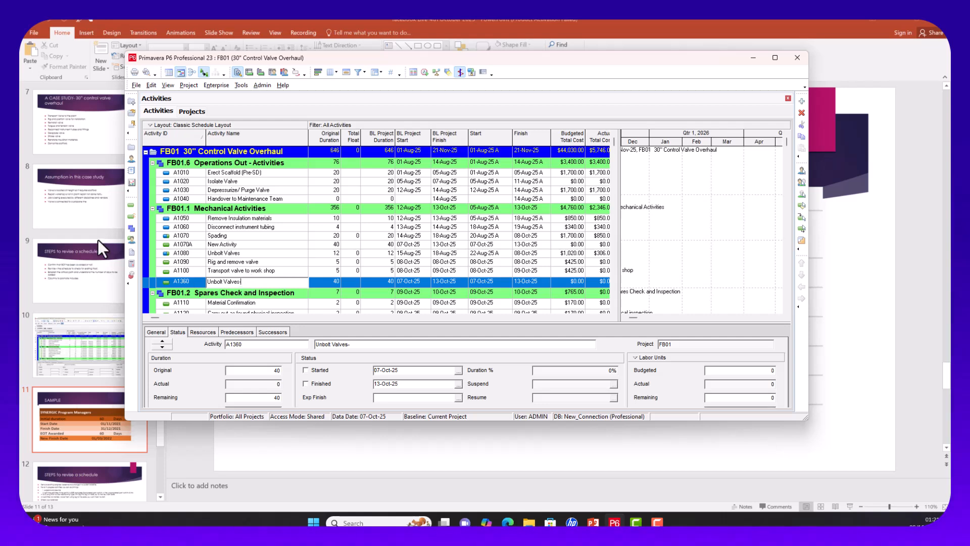
text(70)
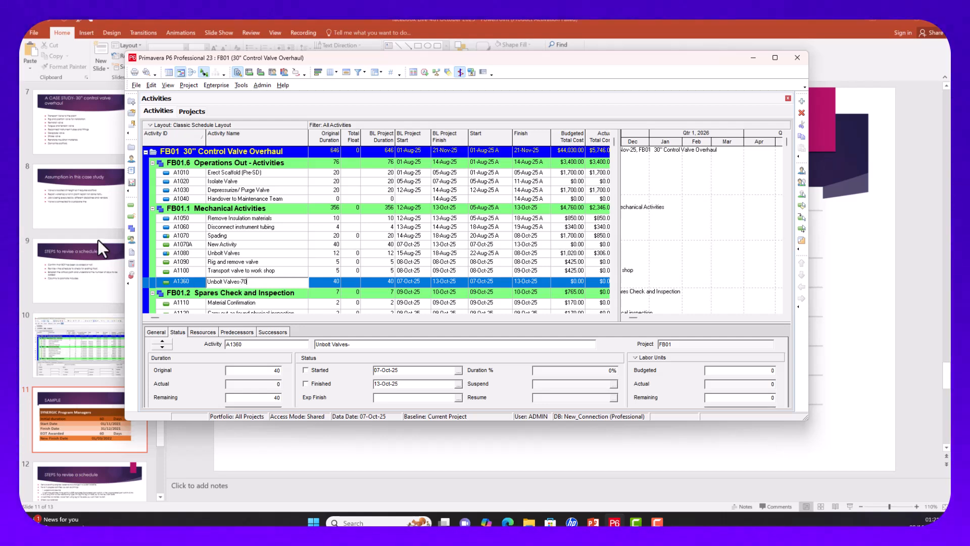
text(%)
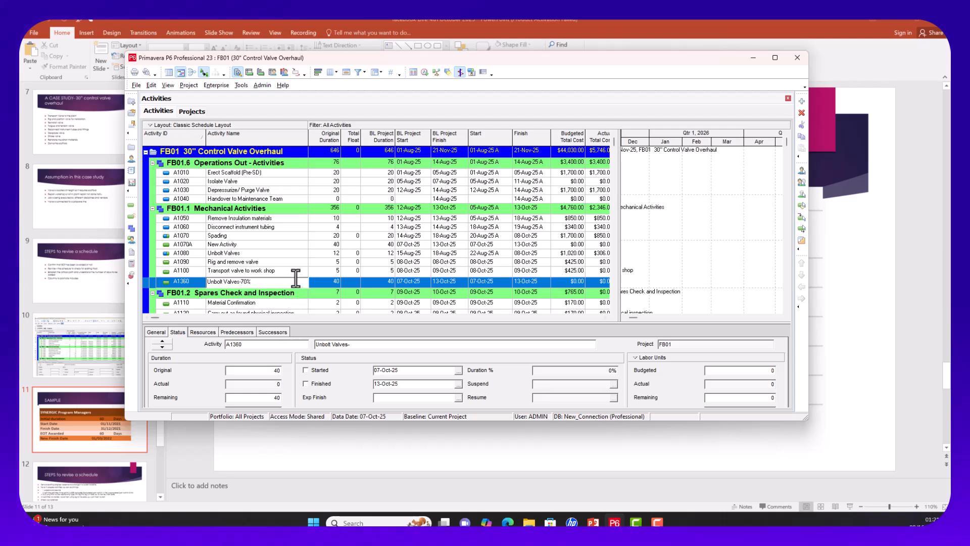
click(192, 253)
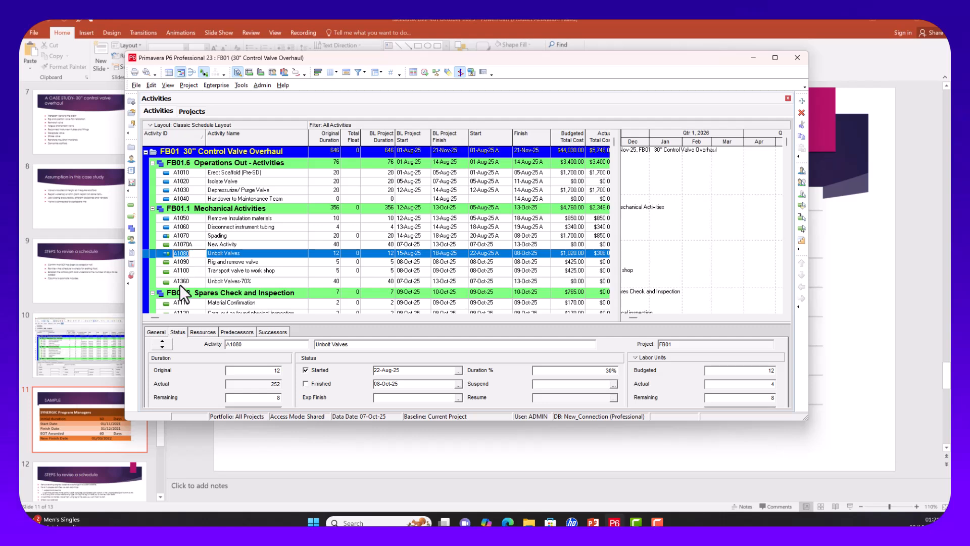
Step: Change the Unbolt Valves-70% activity ID from A1360 to A1080A
click(195, 281)
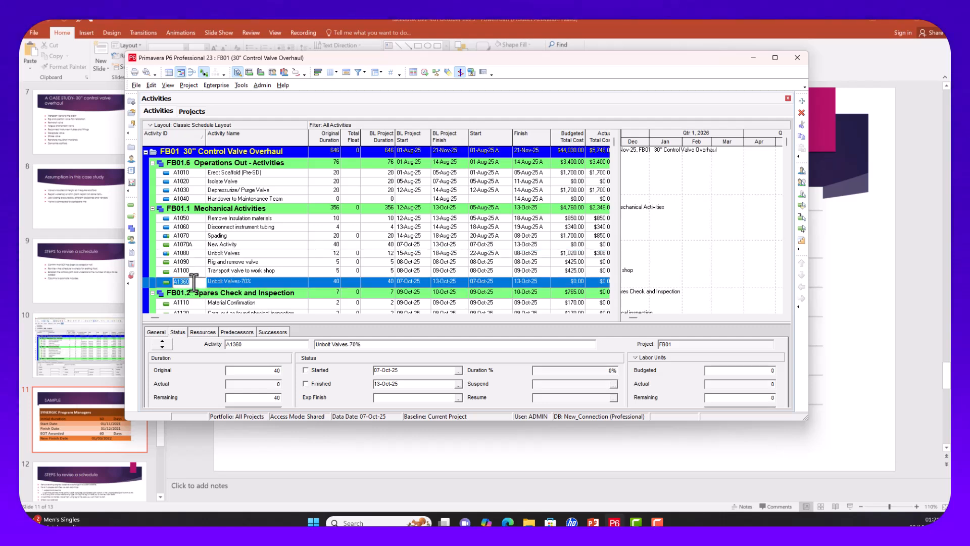
text(A1080A)
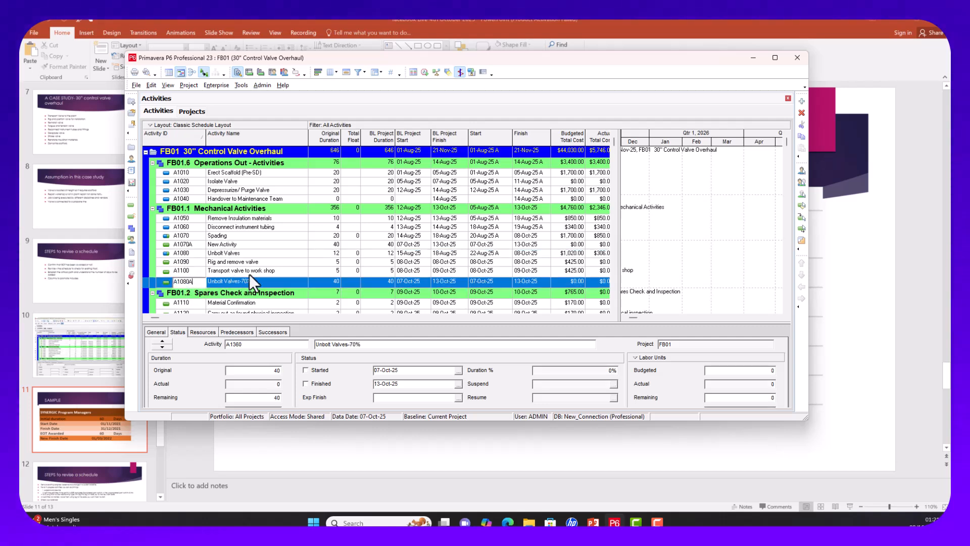
key(Return)
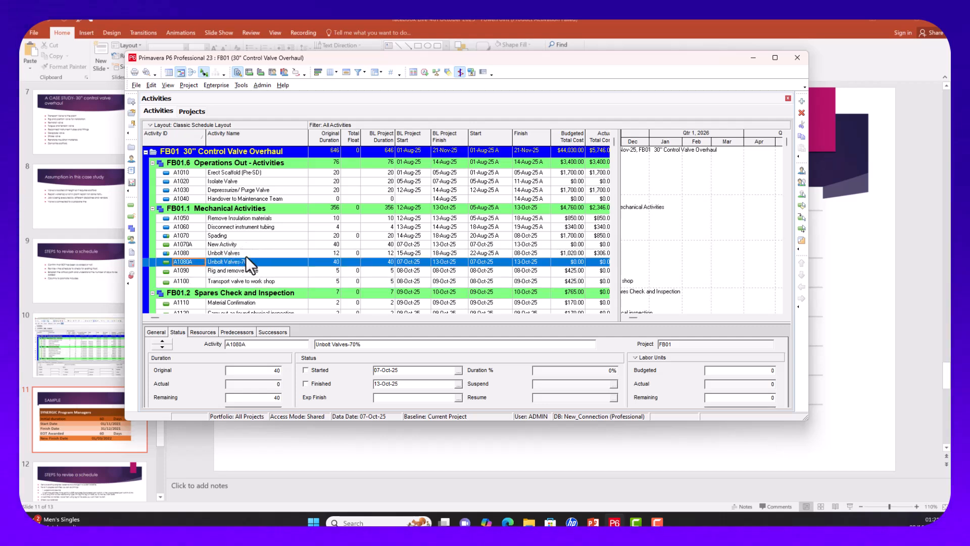
Step: Rename A1080 to 'Unbolt Valves-30%'
click(243, 253)
click(238, 253)
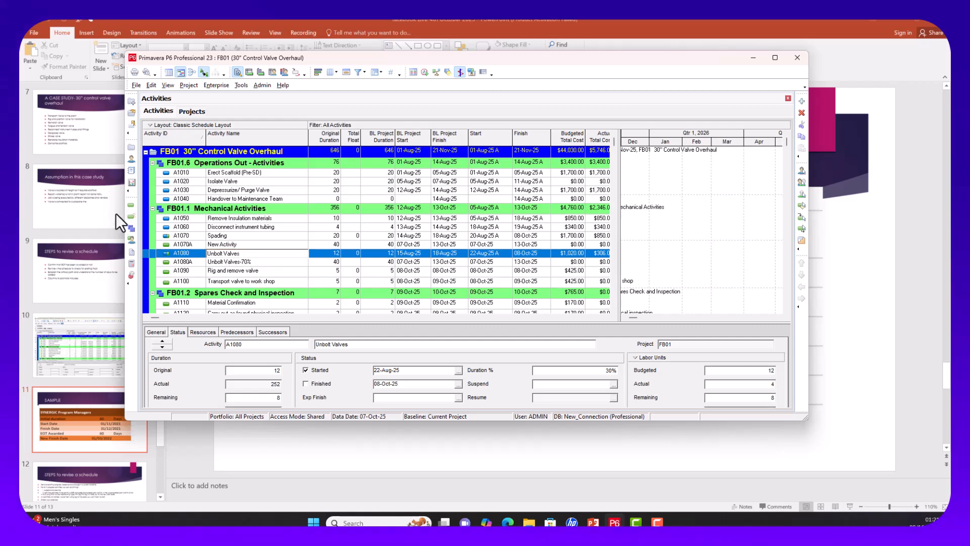
text(-30%)
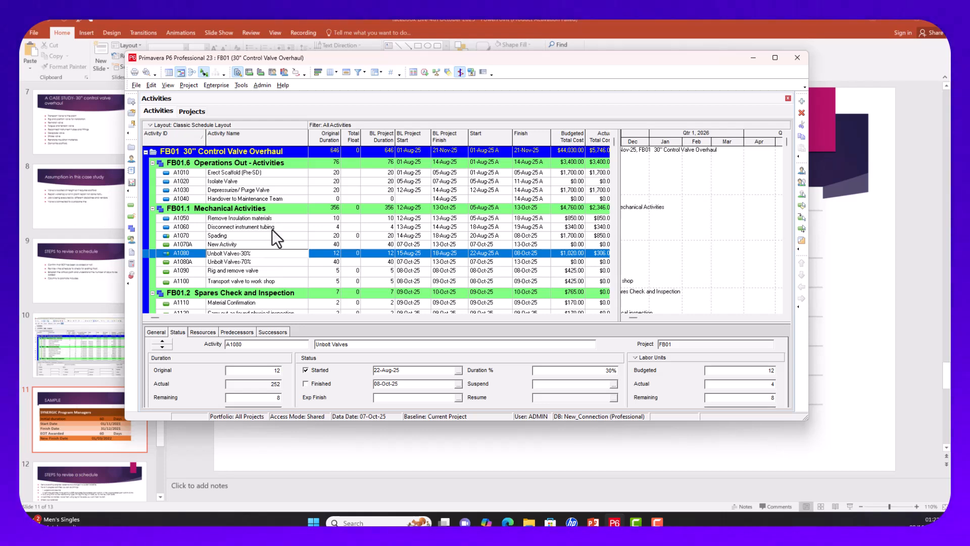
key(Return)
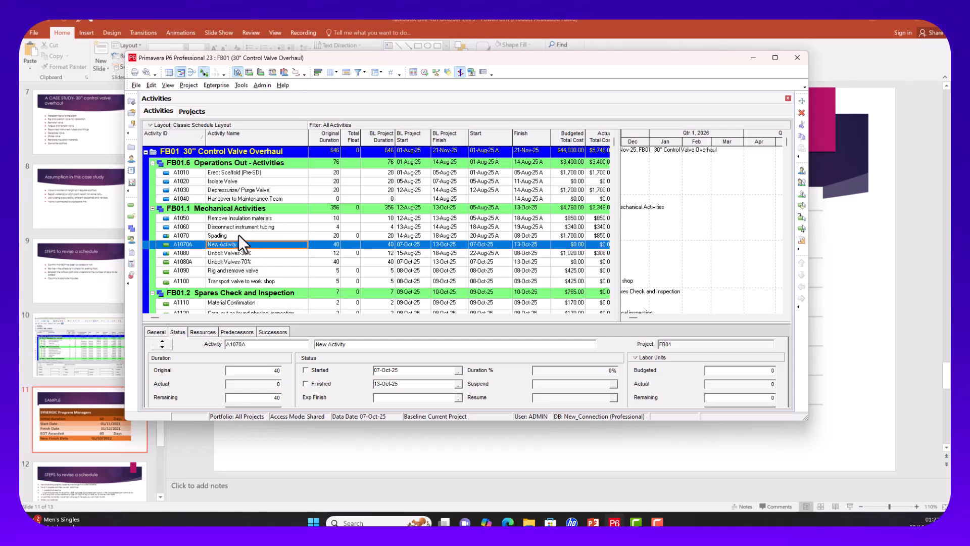
Step: Rename A1070A to 'SSpading- 50% Remaining' using the copied Spading name
click(238, 234)
click(238, 234)
key(ctrl+c)
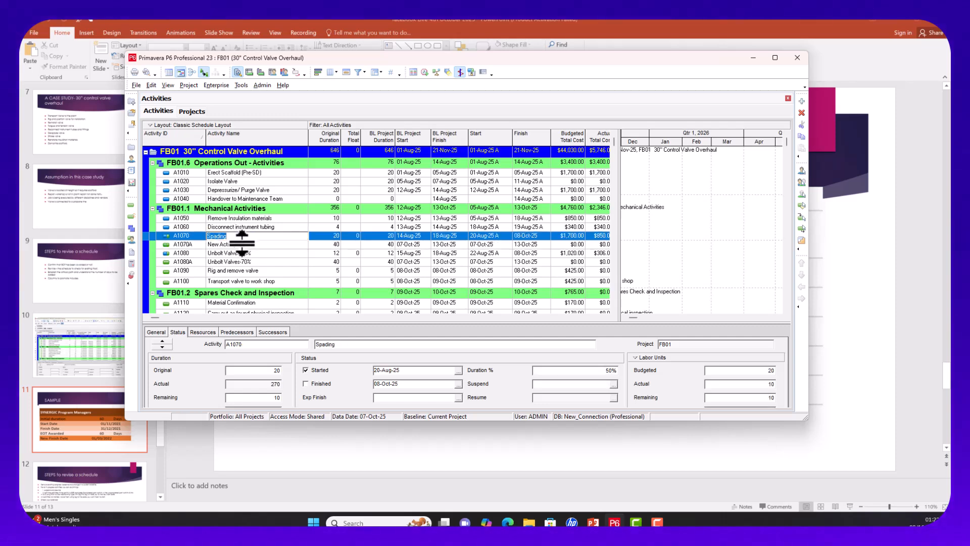
click(241, 246)
click(241, 246)
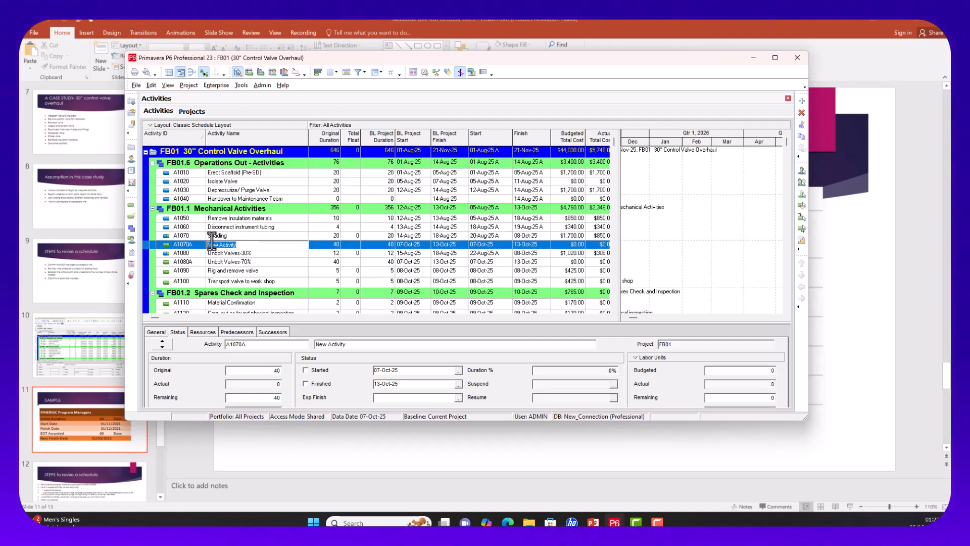
key(ctrl+v)
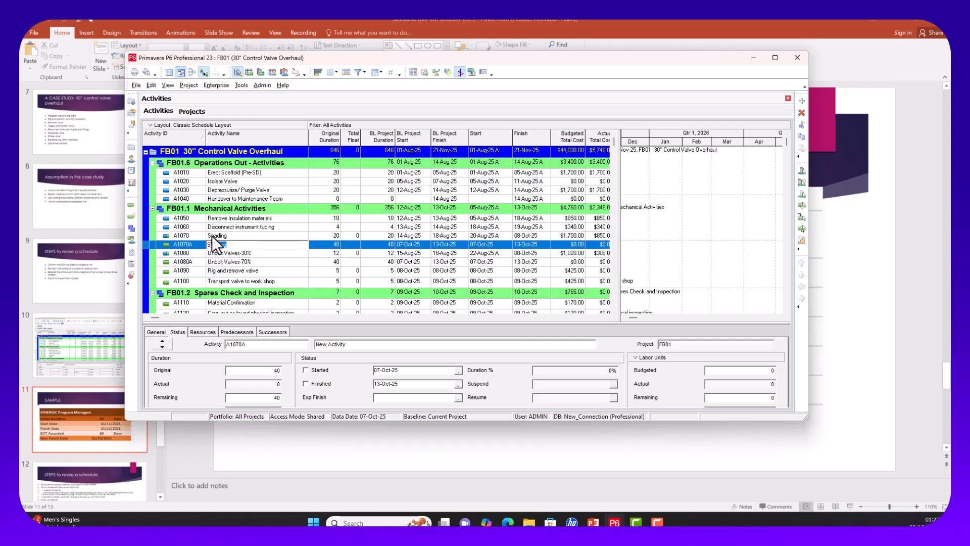
key(ctrl+v)
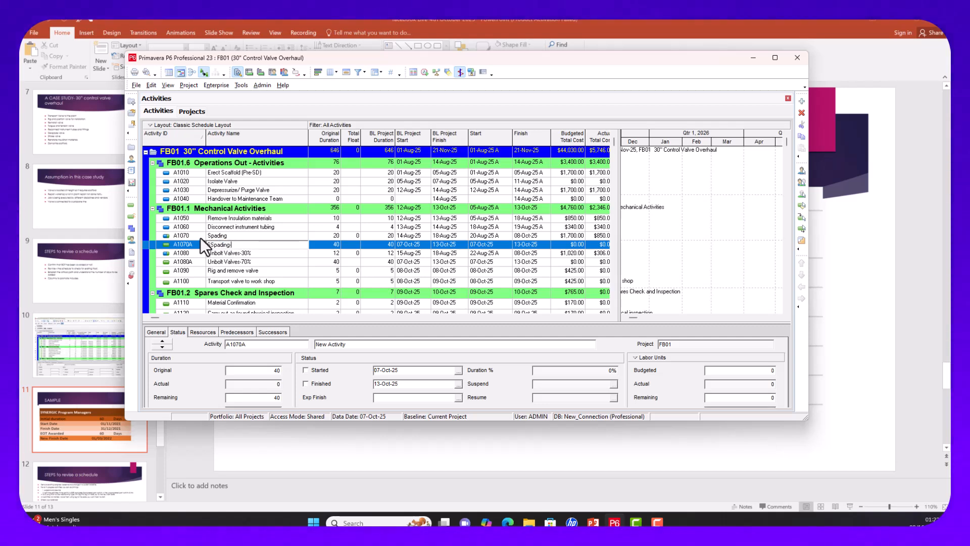
text(- R)
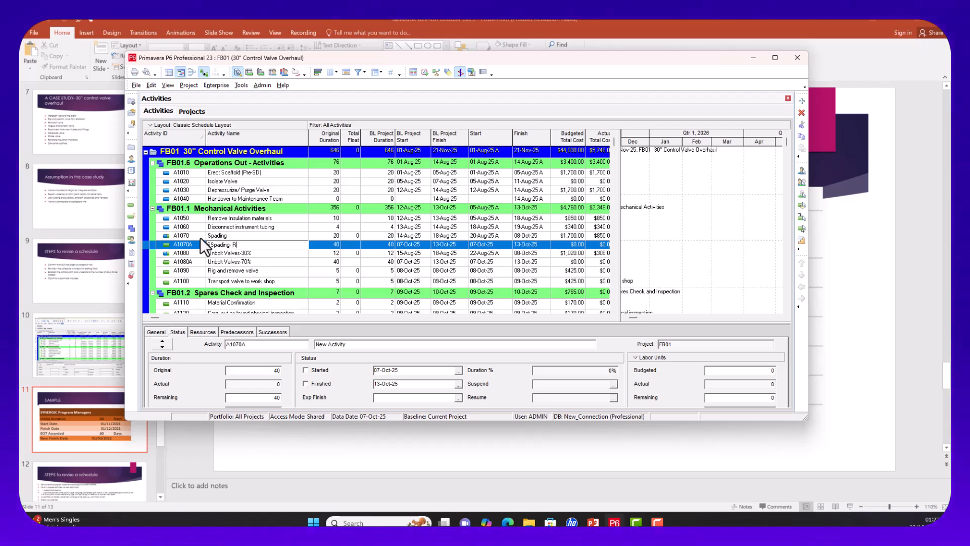
text(emaining)
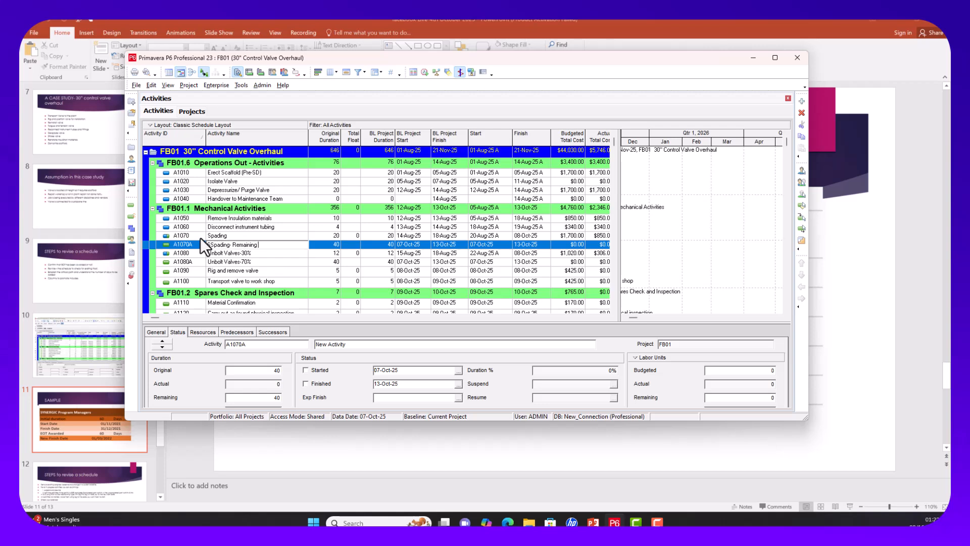
key(BackSpace)
key(BackSpace)
key(BackSpace)
key(BackSpace)
key(BackSpace)
key(BackSpace)
key(BackSpace)
key(BackSpace)
key(BackSpace)
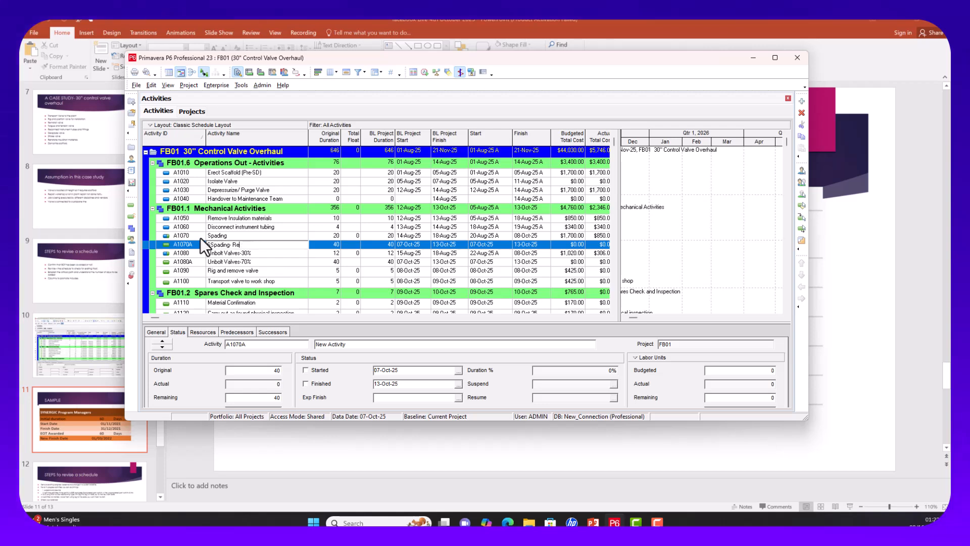
text(5)
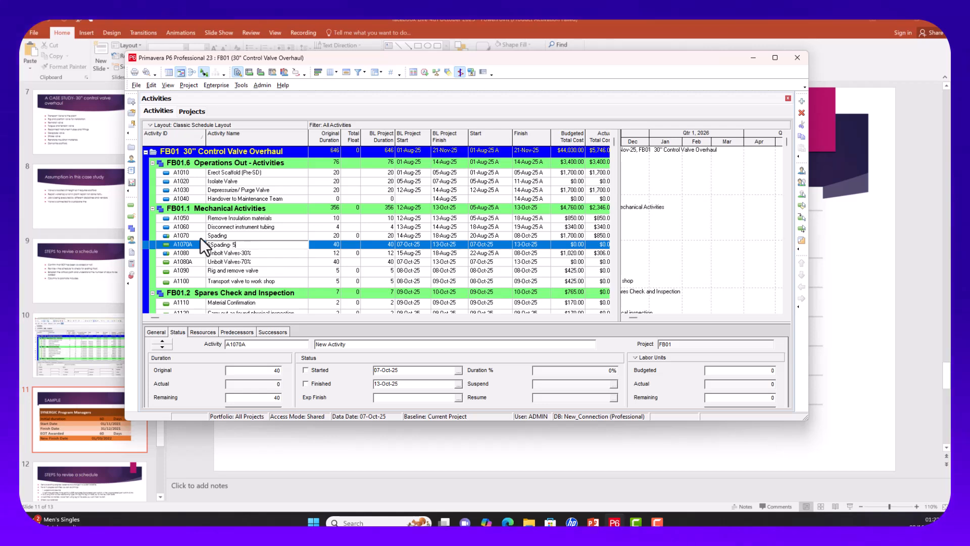
text(0% )
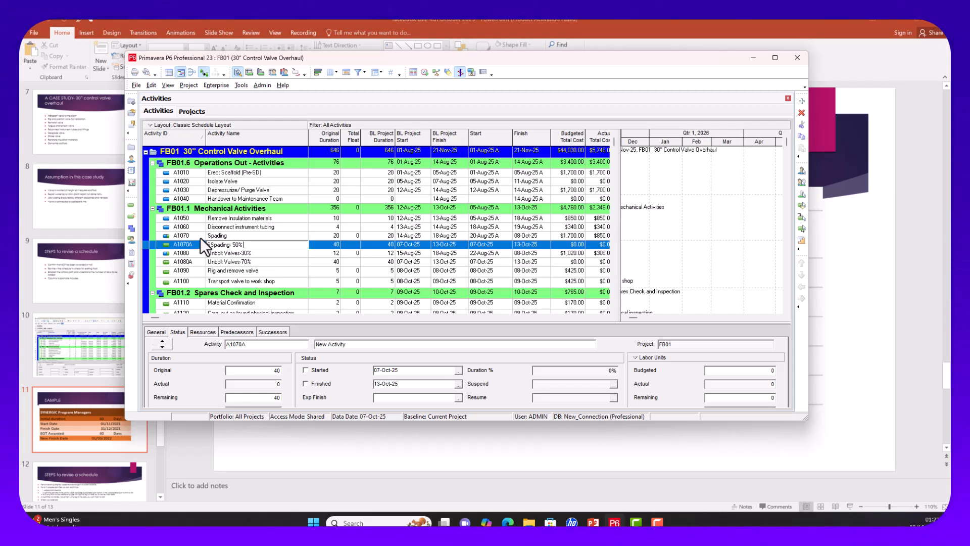
text(Remaining)
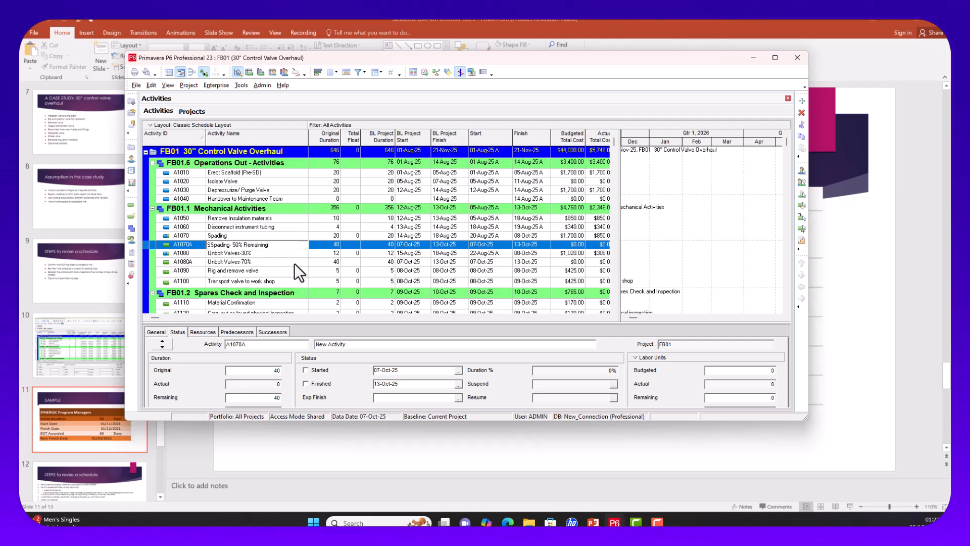
key(Return)
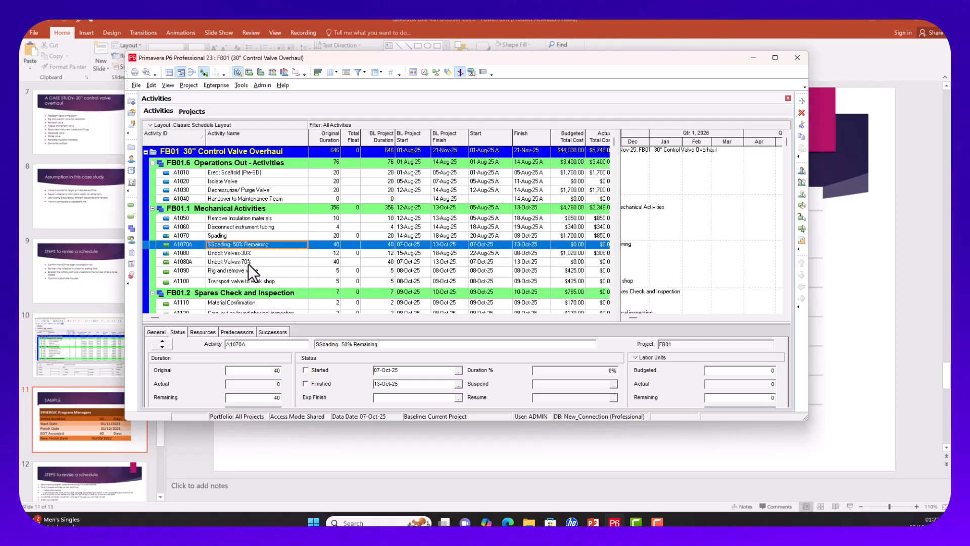
click(237, 235)
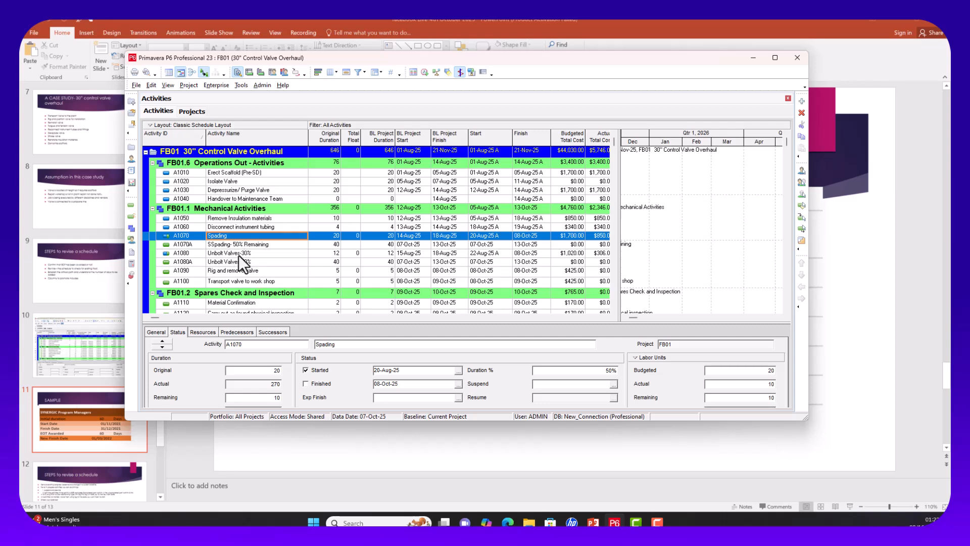
Step: Reselect Spading (A1070), then open and cancel the Schedule dialog without rescheduling
click(238, 255)
click(241, 236)
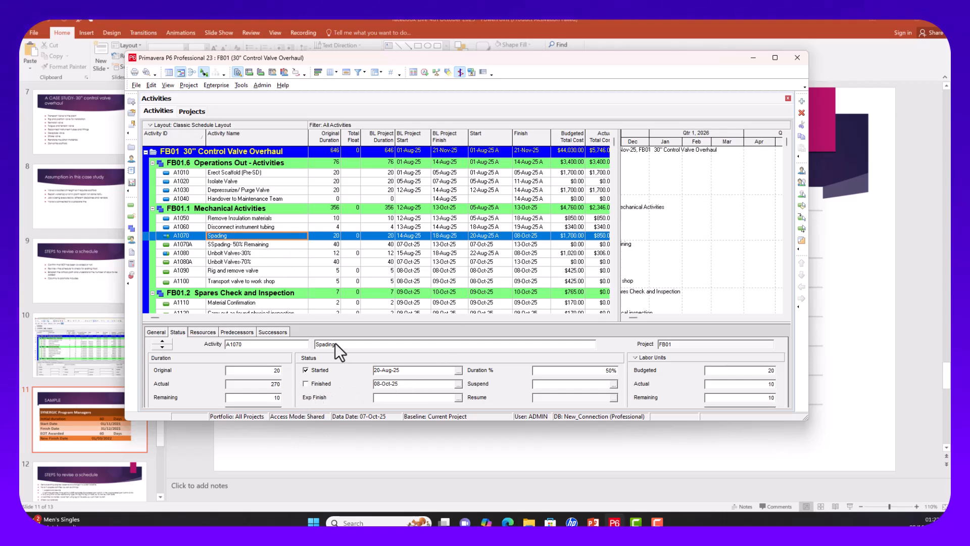
click(423, 72)
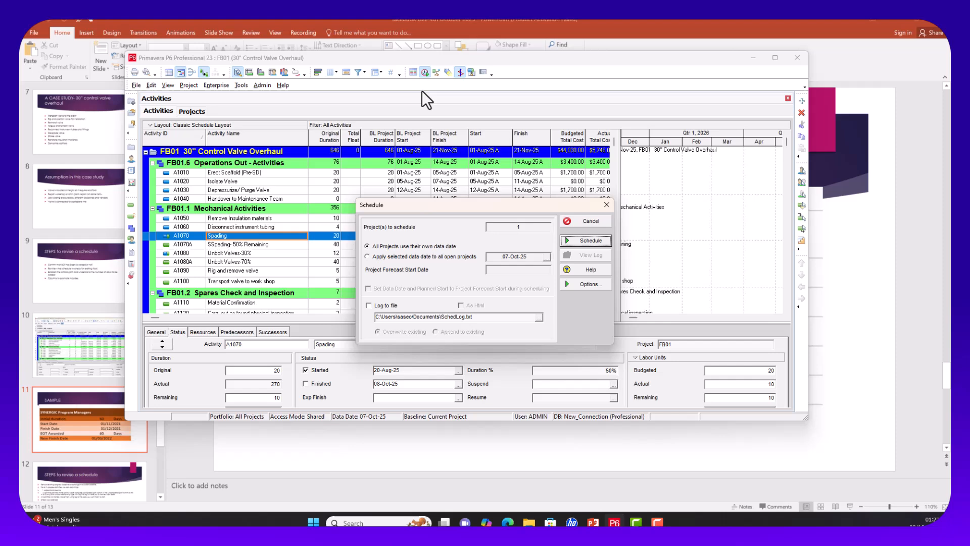
click(606, 205)
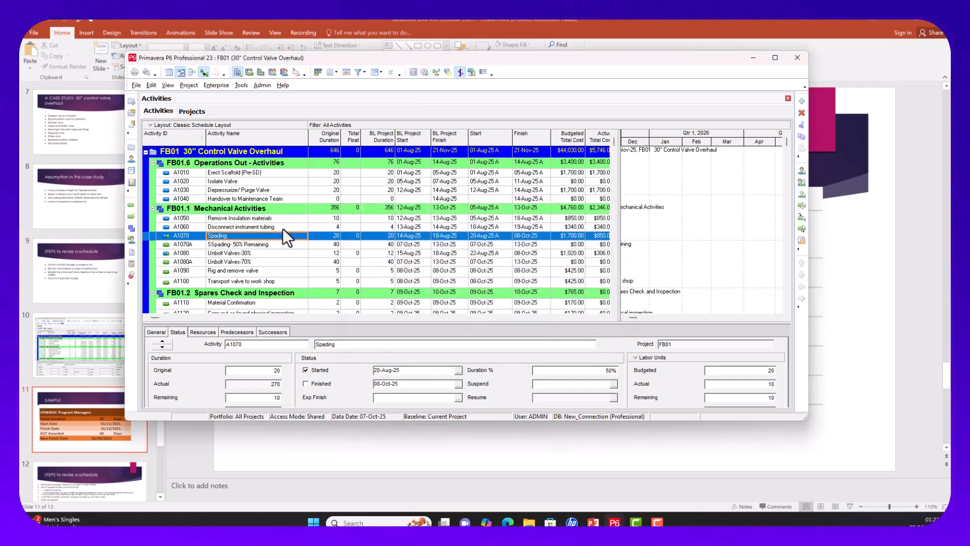
Step: Mark Spading (A1070) finished with an actual finish date of 07-Oct-25
click(306, 384)
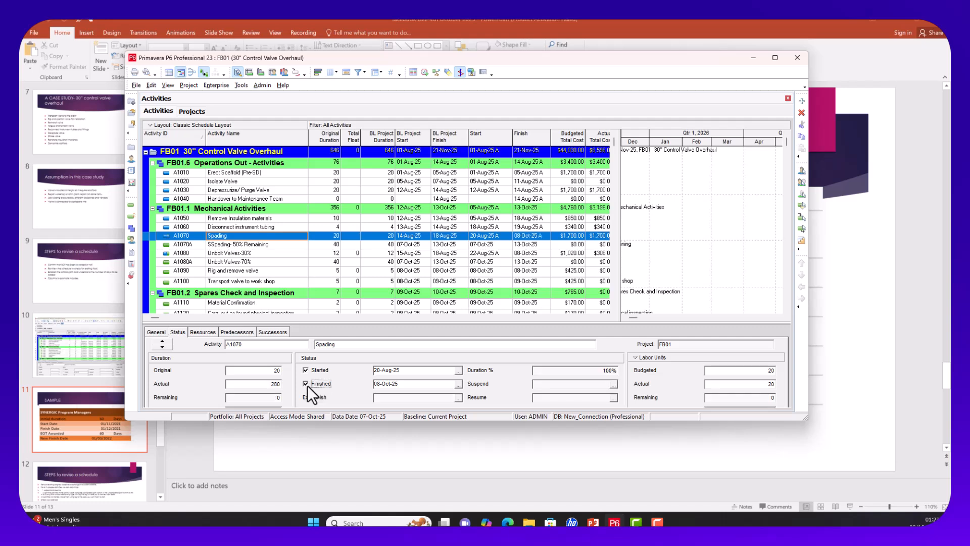
click(453, 384)
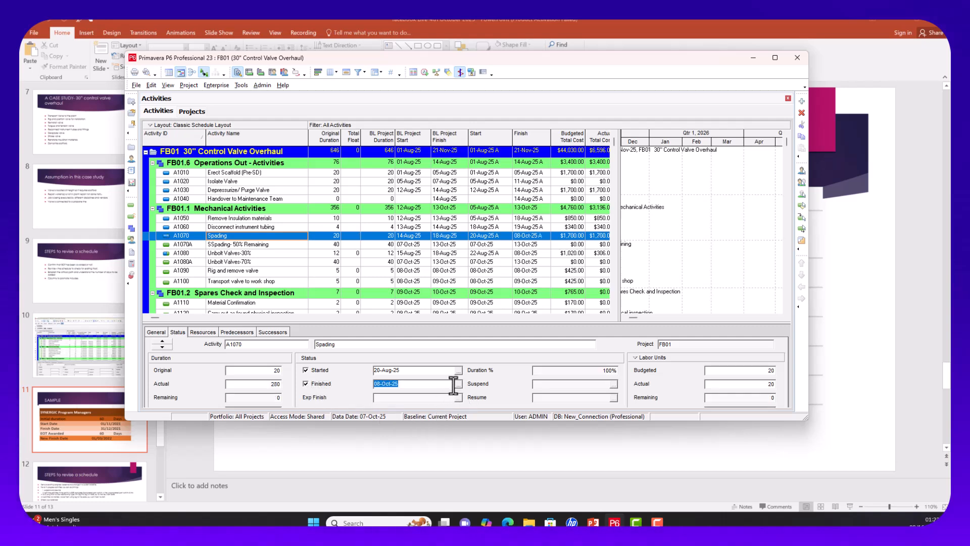
click(453, 384)
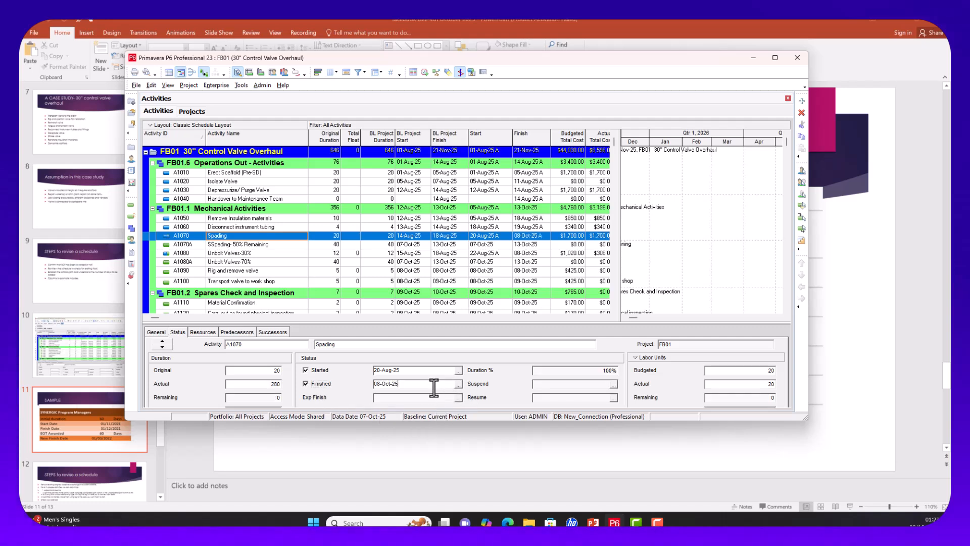
click(458, 384)
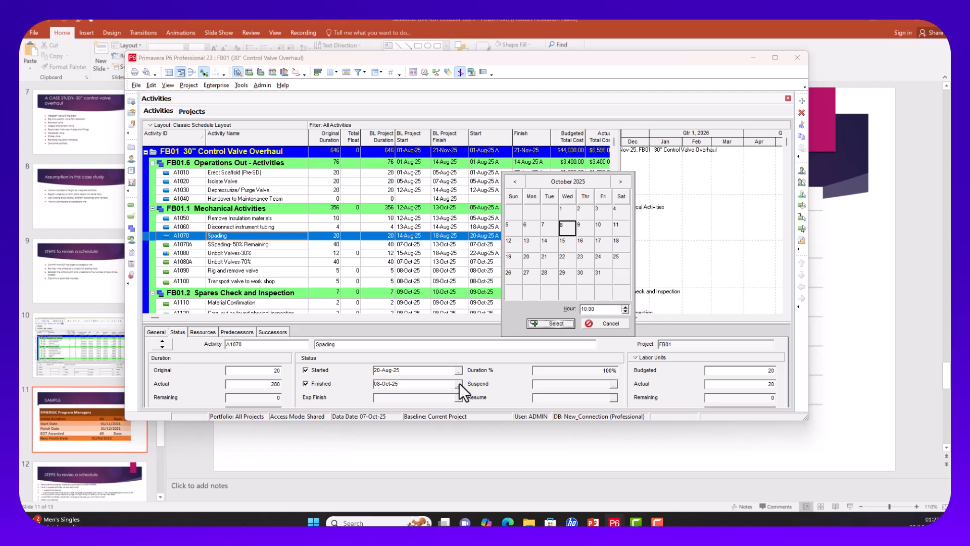
click(544, 226)
click(549, 325)
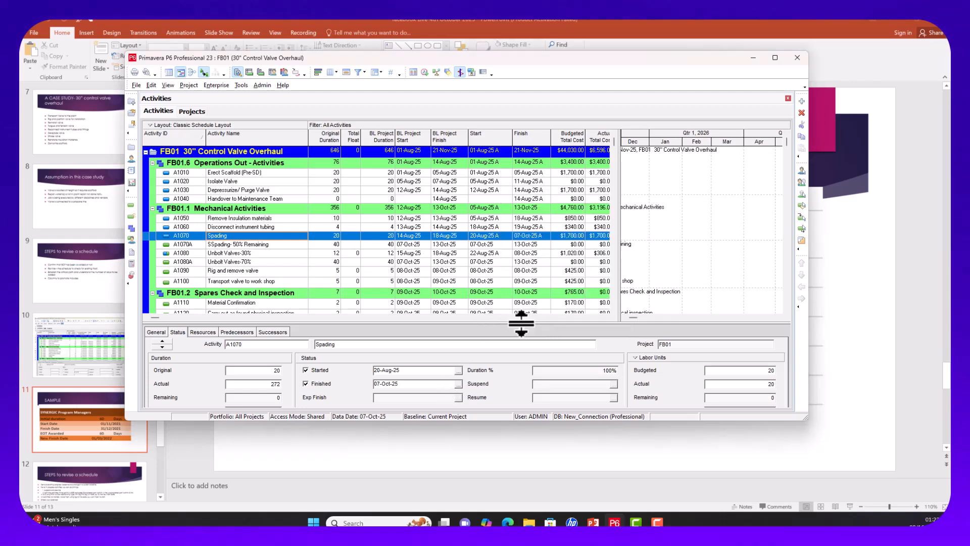
click(232, 253)
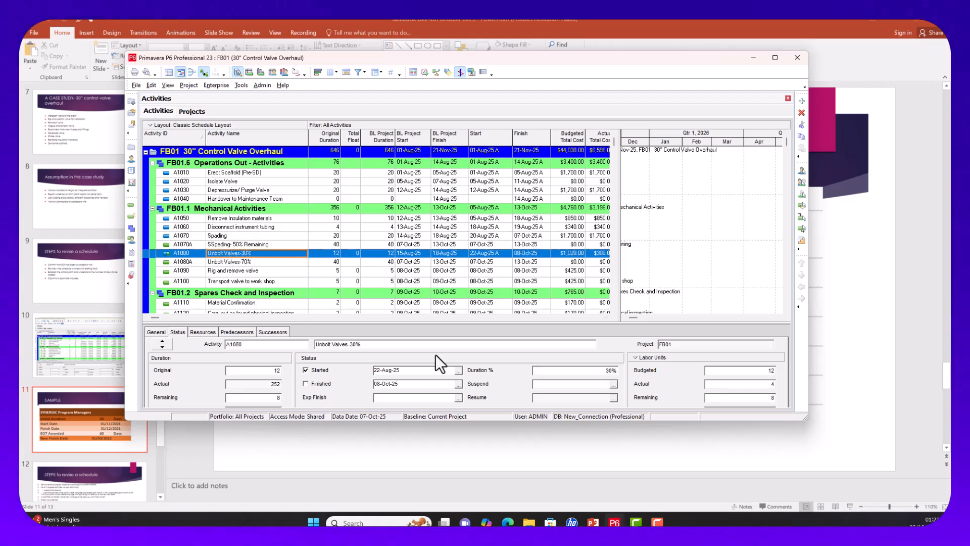
Step: Tick Finished for Unbolt Valves-30% (A1080) and set its actual finish to 07-Oct-25
click(320, 385)
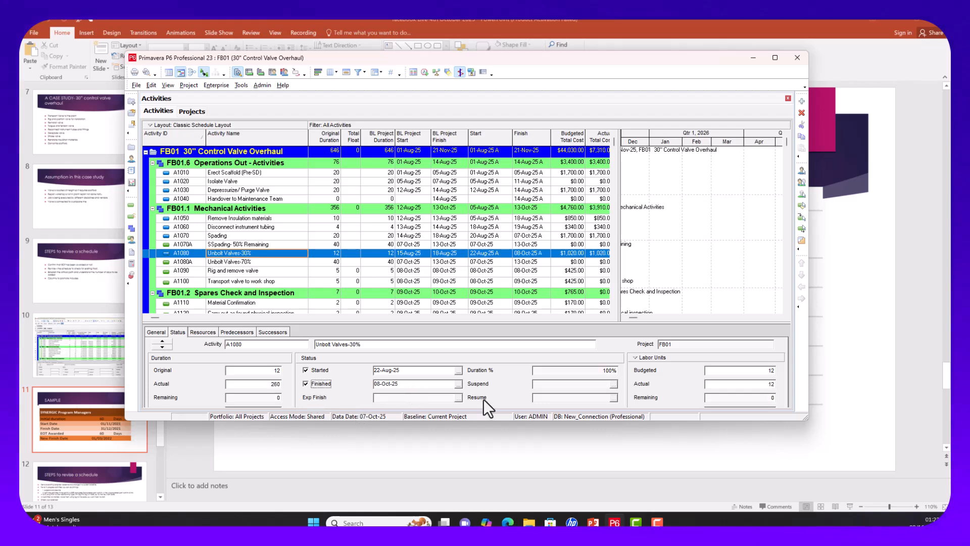
click(458, 383)
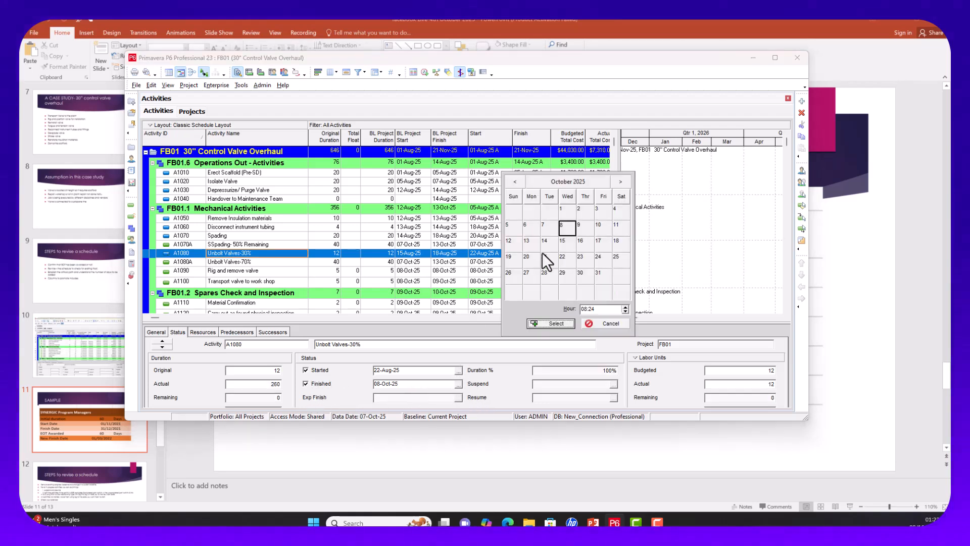
click(547, 228)
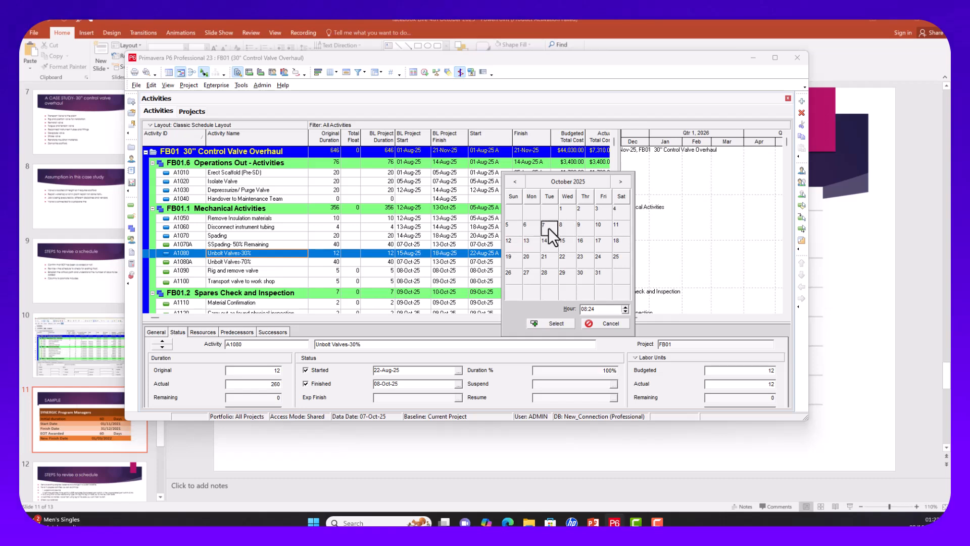
click(554, 326)
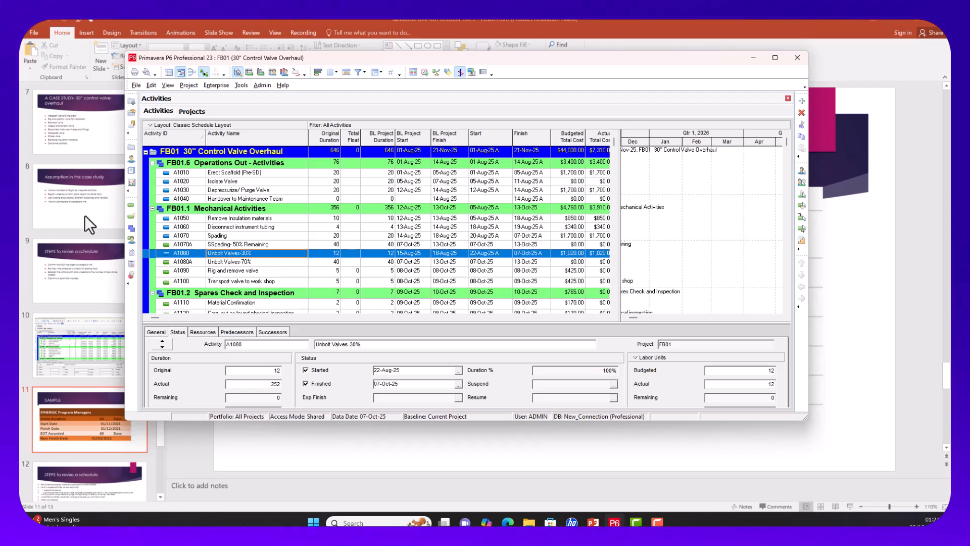
click(223, 236)
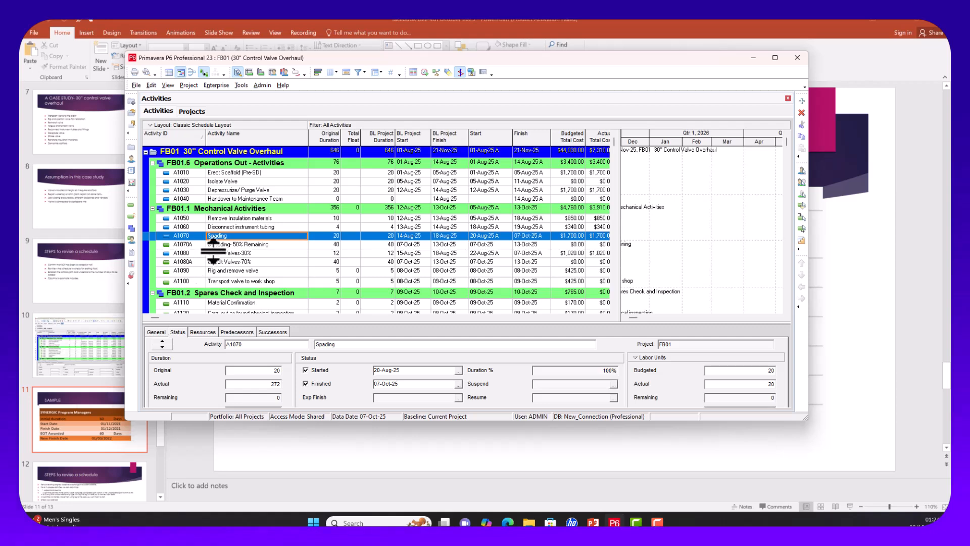
Step: Add Relationships to the displayed detail tabs and view Spading's predecessor A1060 and successor A1080
right_click(305, 330)
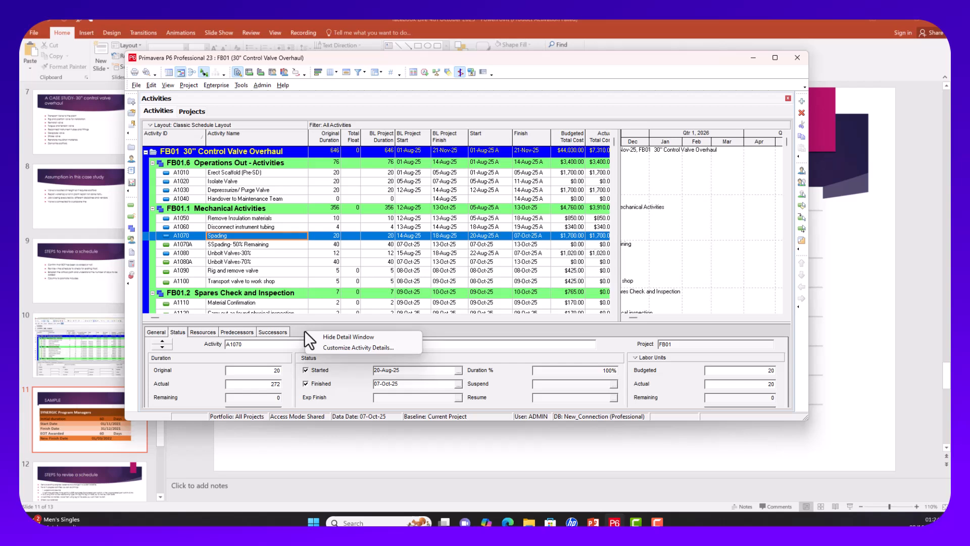
click(342, 347)
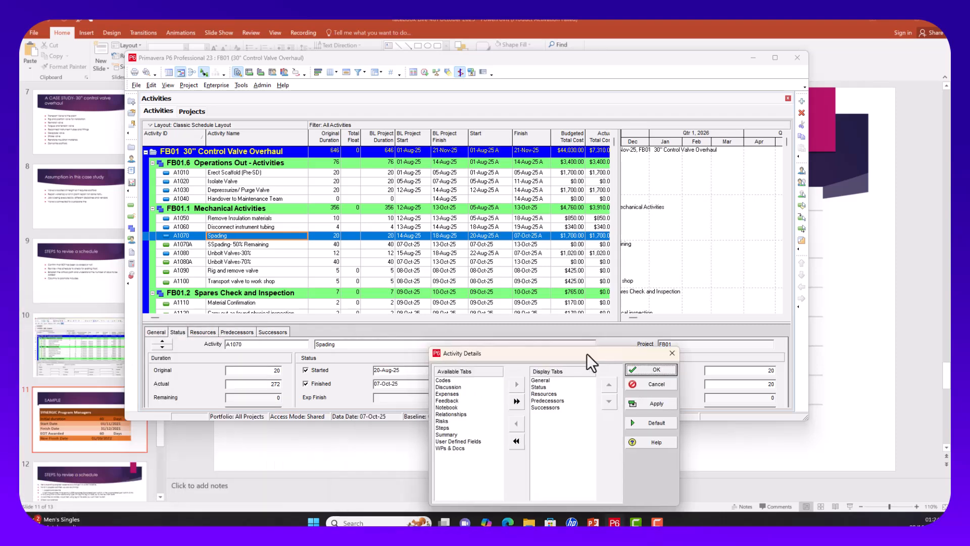
drag(586, 353, 416, 205)
click(279, 265)
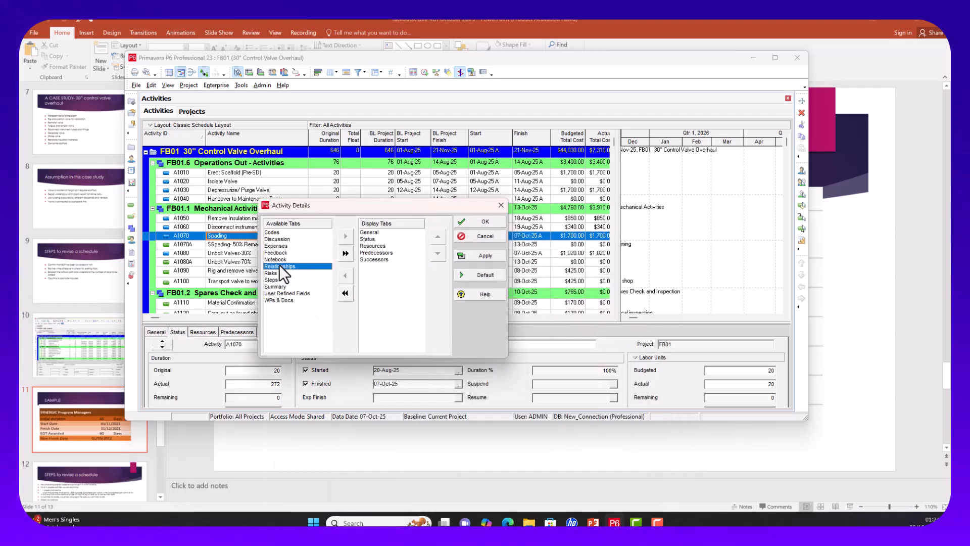
click(345, 236)
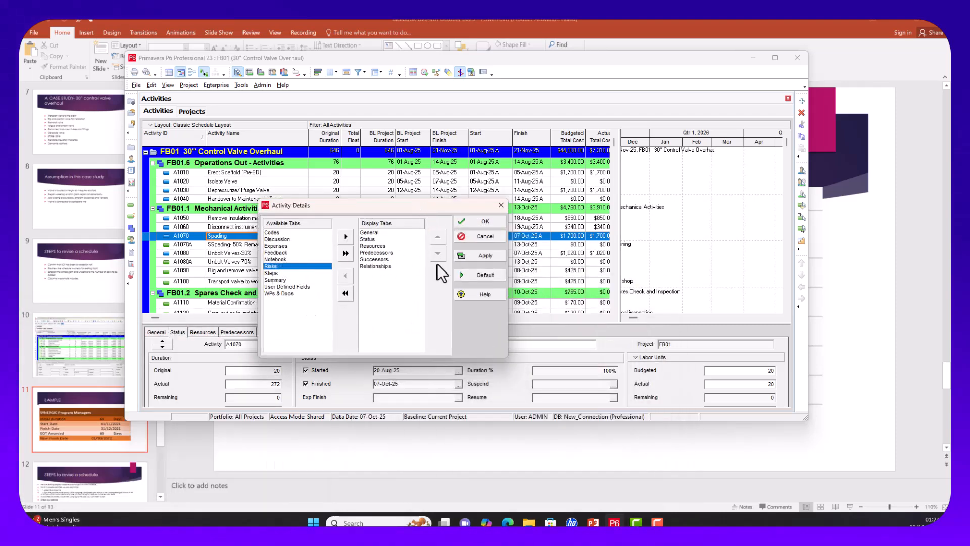
click(474, 253)
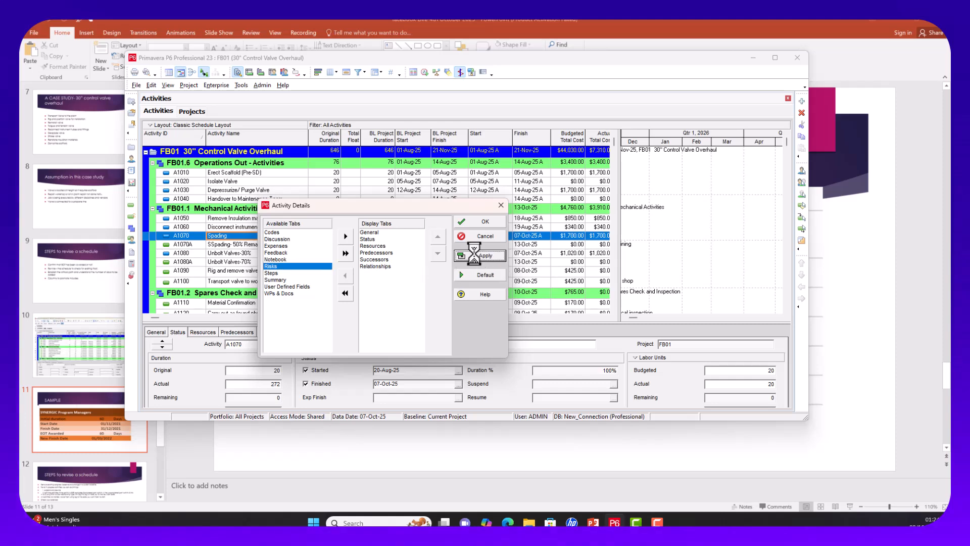
click(500, 205)
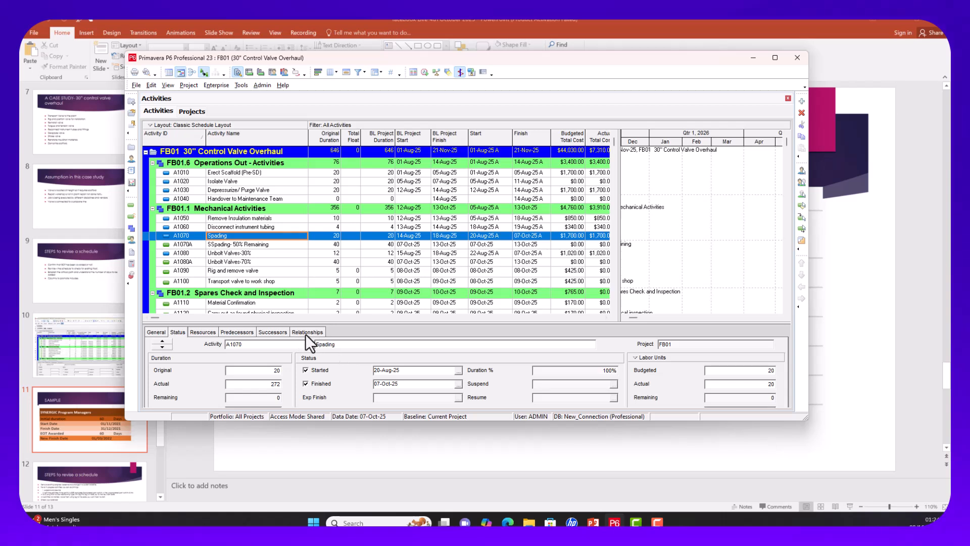
click(307, 332)
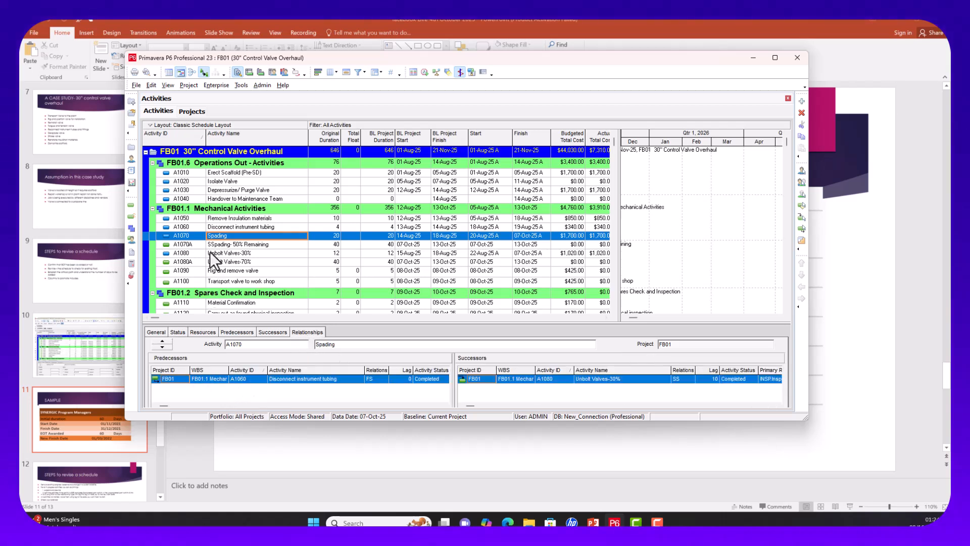
Step: Assign Spading (A1070) as finish-to-start predecessor of SSpading- 50% Remaining (A1070A) and verify the link
click(230, 244)
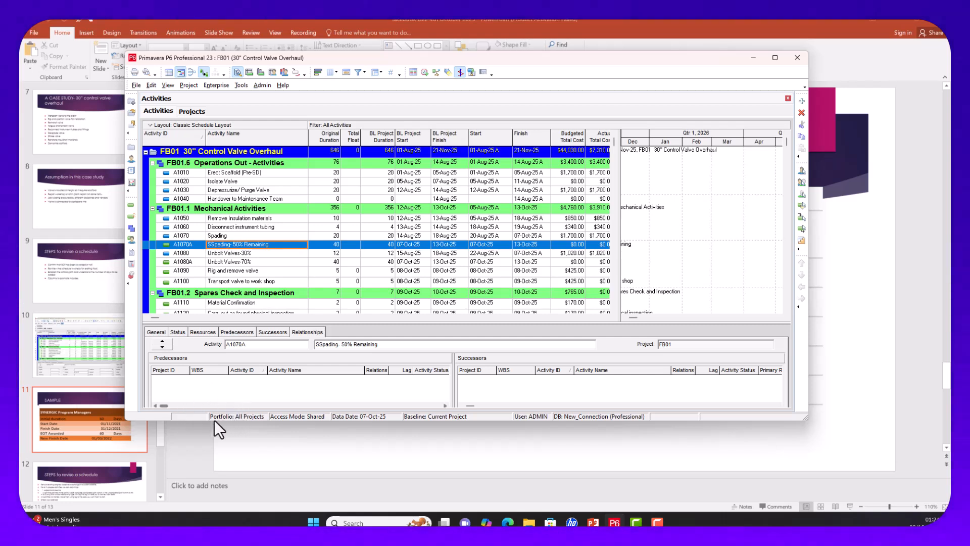
drag(202, 420, 200, 465)
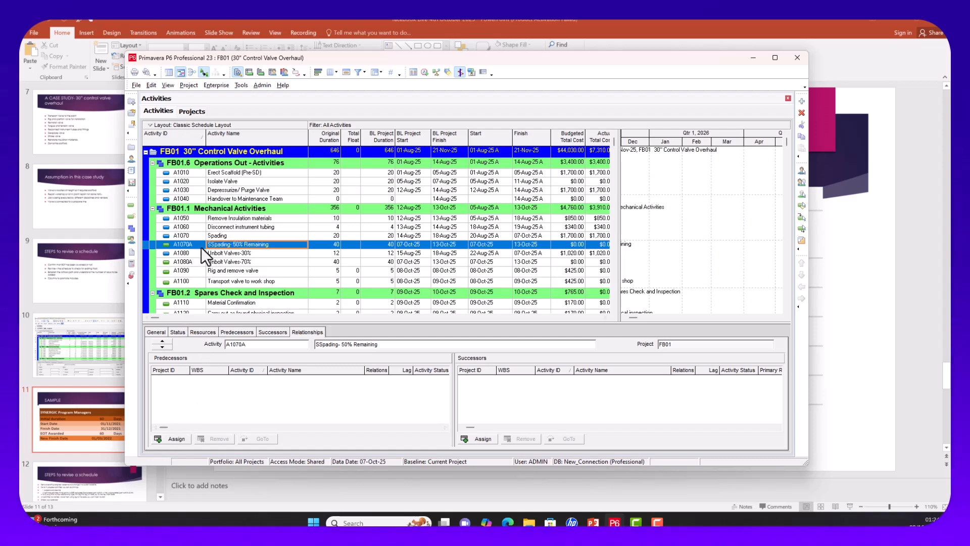
click(175, 438)
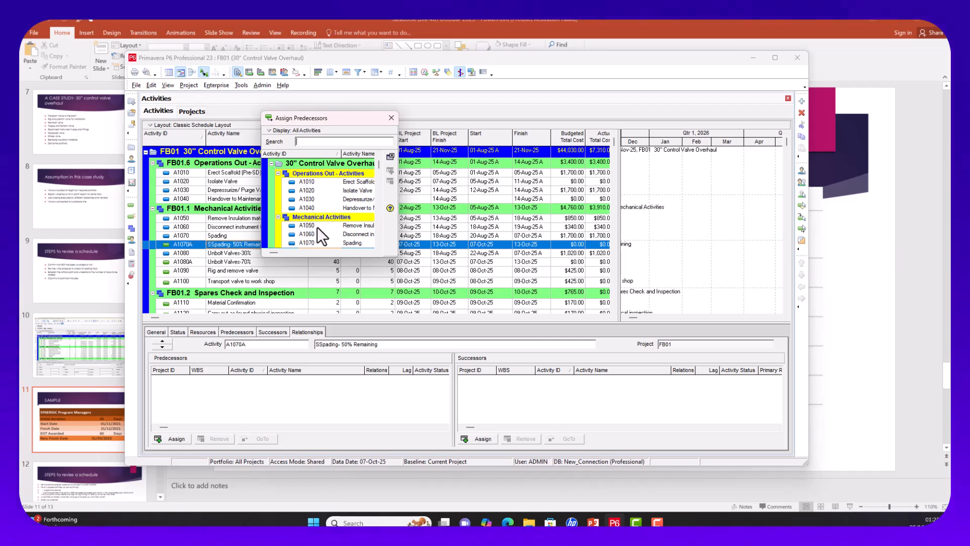
click(320, 242)
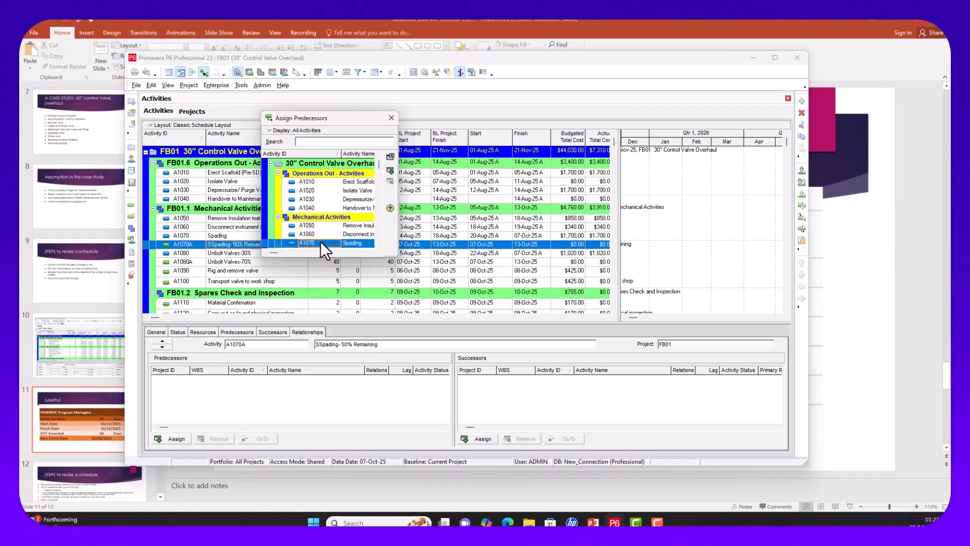
click(389, 170)
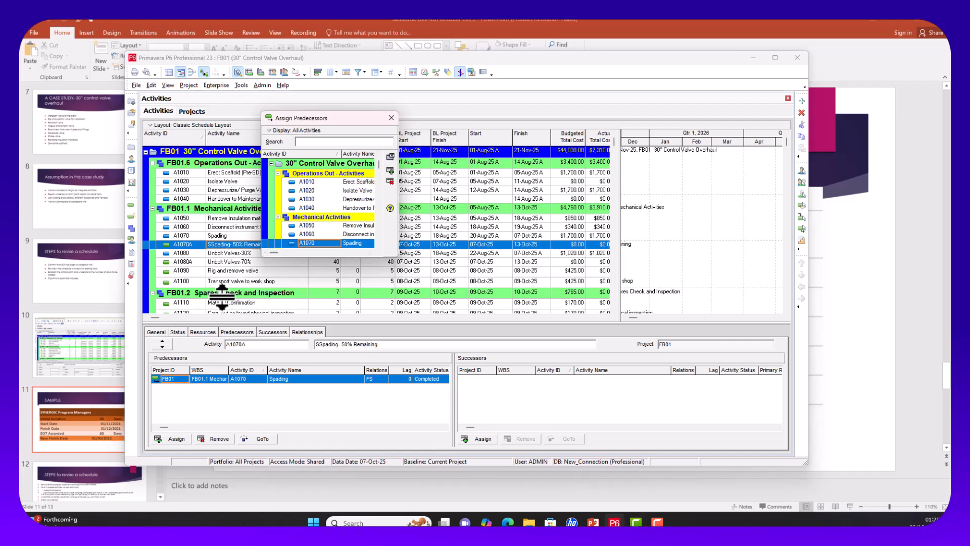
click(391, 118)
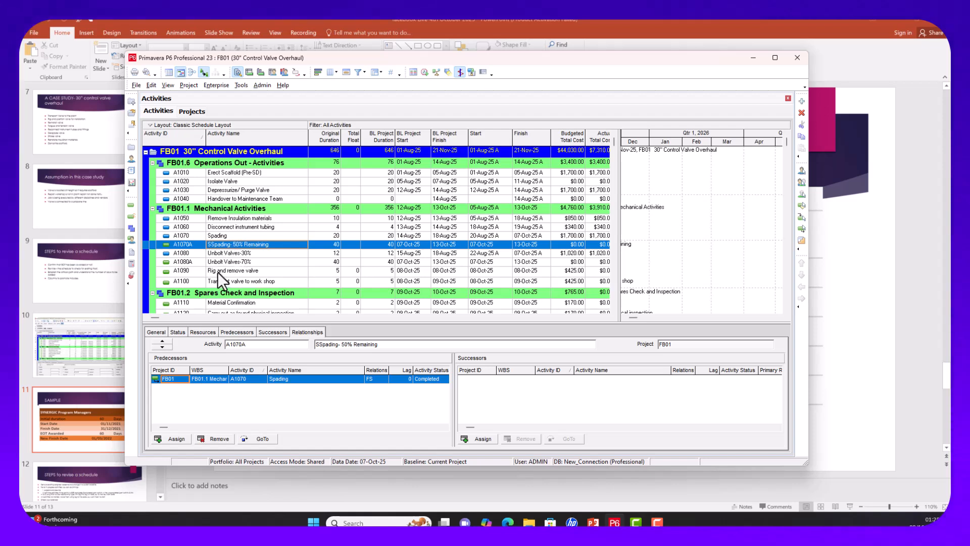
click(220, 235)
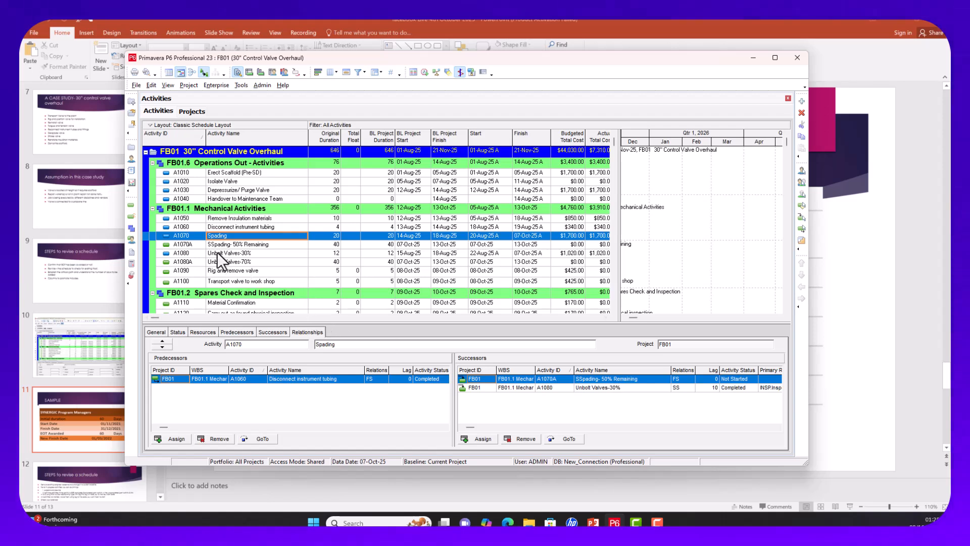
click(258, 244)
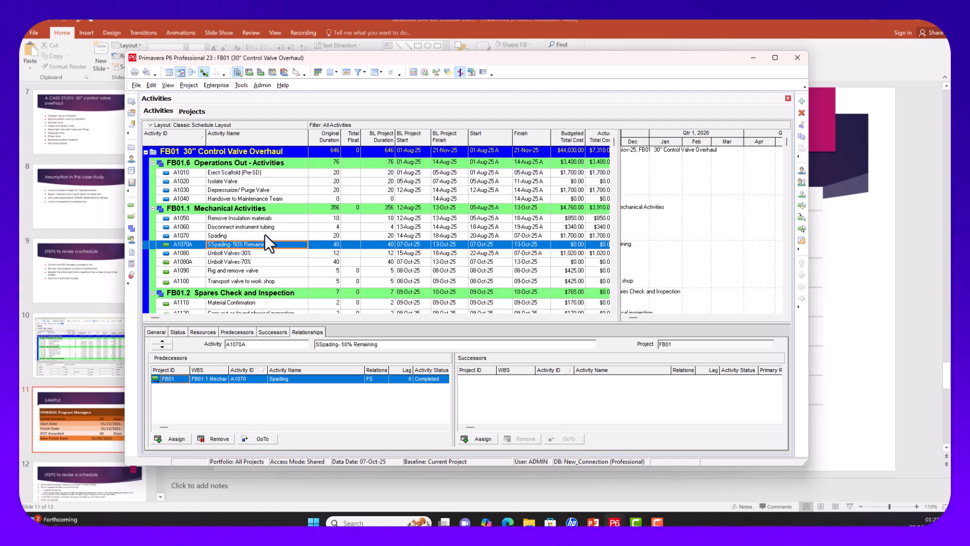
Step: Link SSpading- 50% Remaining (A1070A) to Unbolt Valves-70% (A1080A) and review the unbolt relationships
ctrl+click(248, 261)
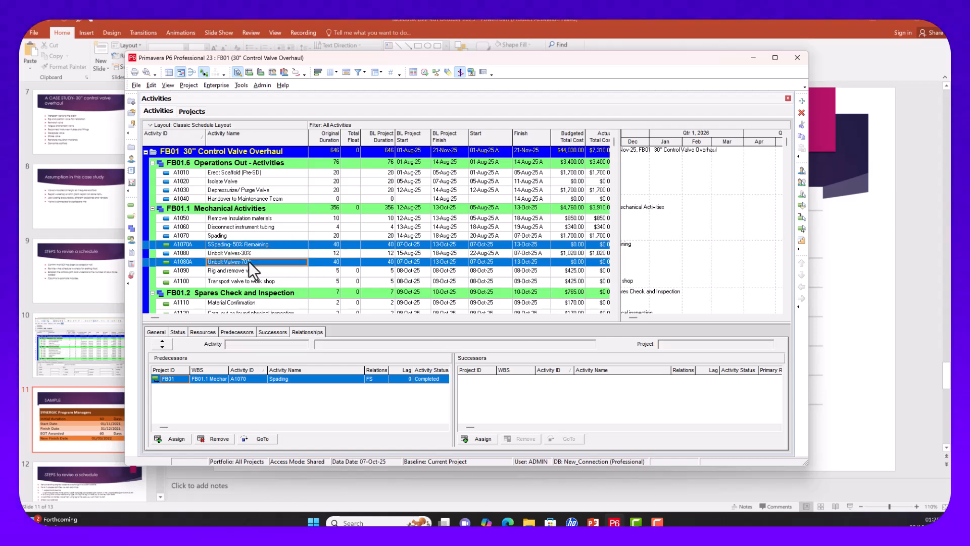
right_click(248, 262)
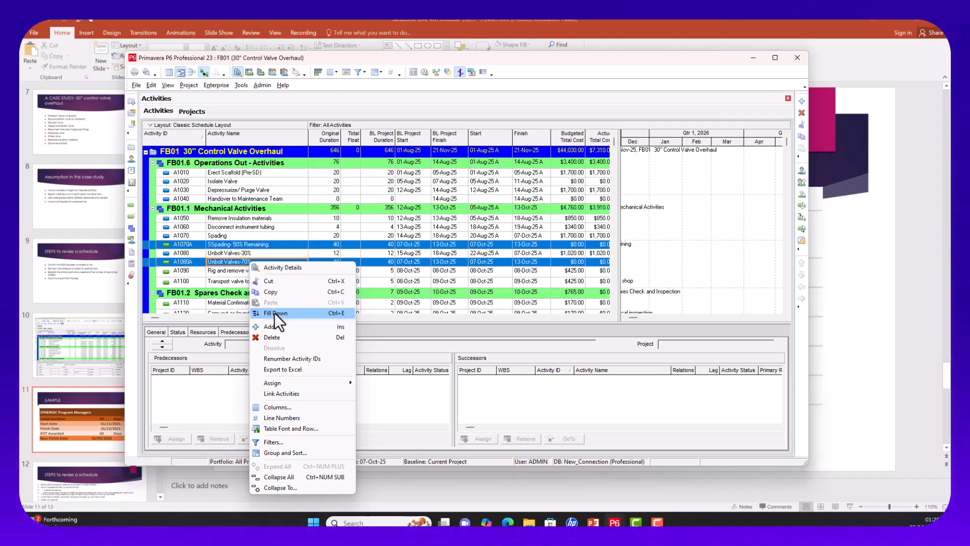
click(271, 392)
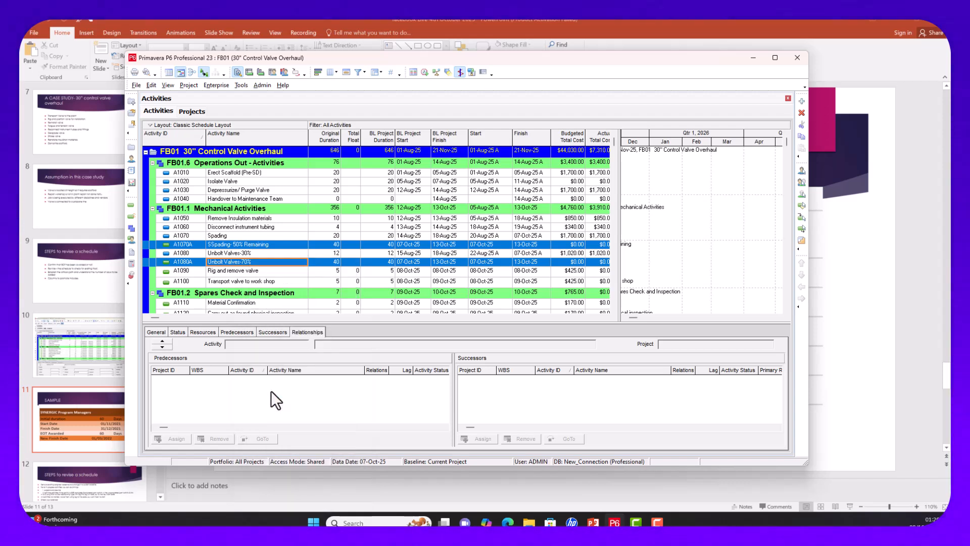
click(266, 294)
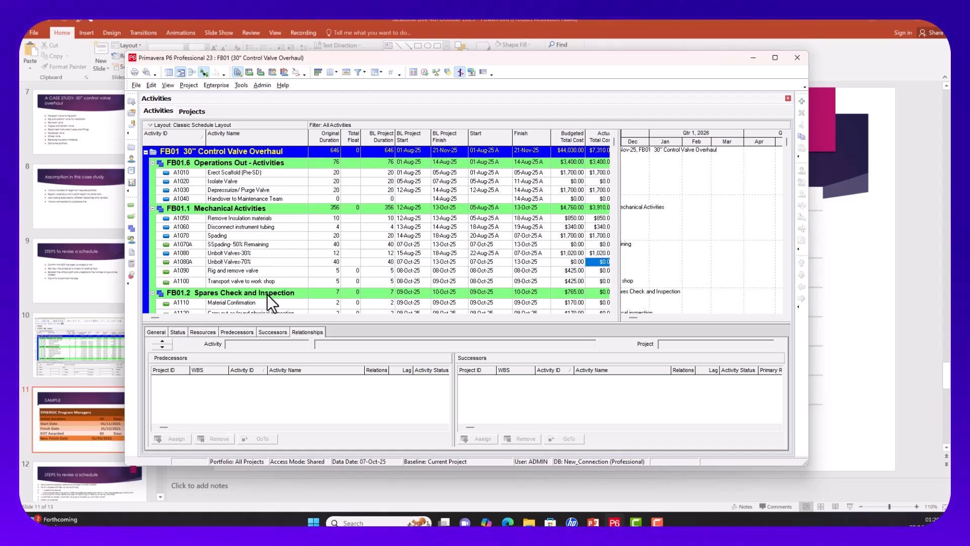
click(248, 262)
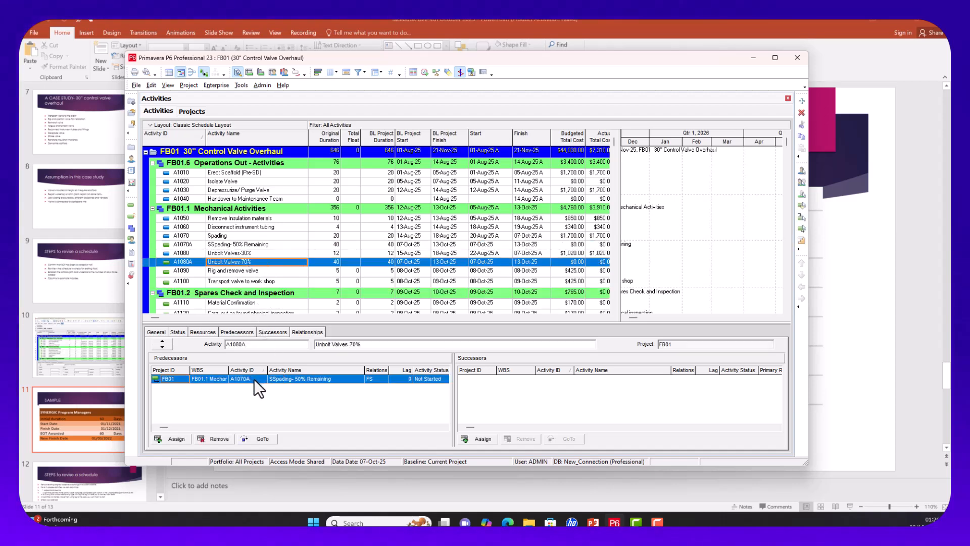
click(232, 255)
click(231, 261)
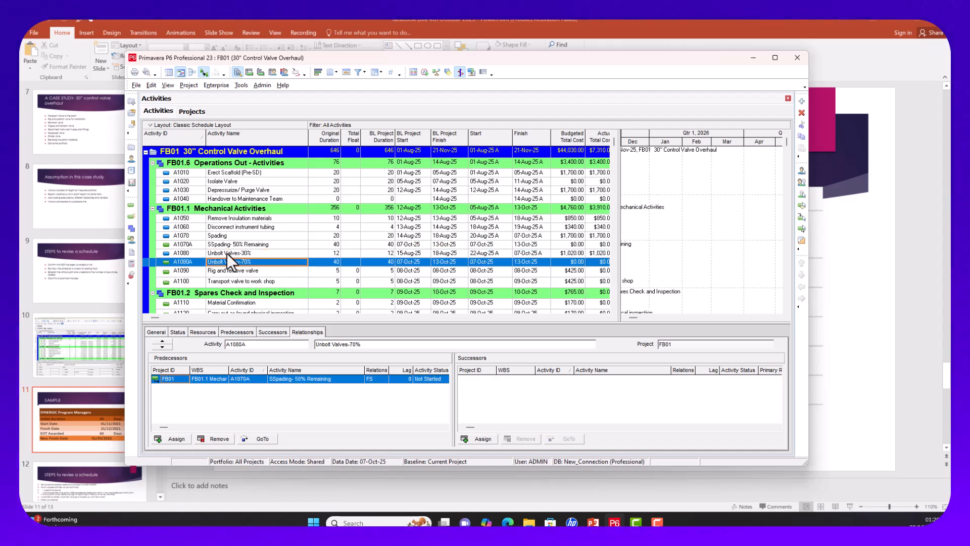
Step: Link Unbolt Valves-30% (A1080) to Unbolt Valves-70% (A1080A) and check the resulting relationships
click(237, 252)
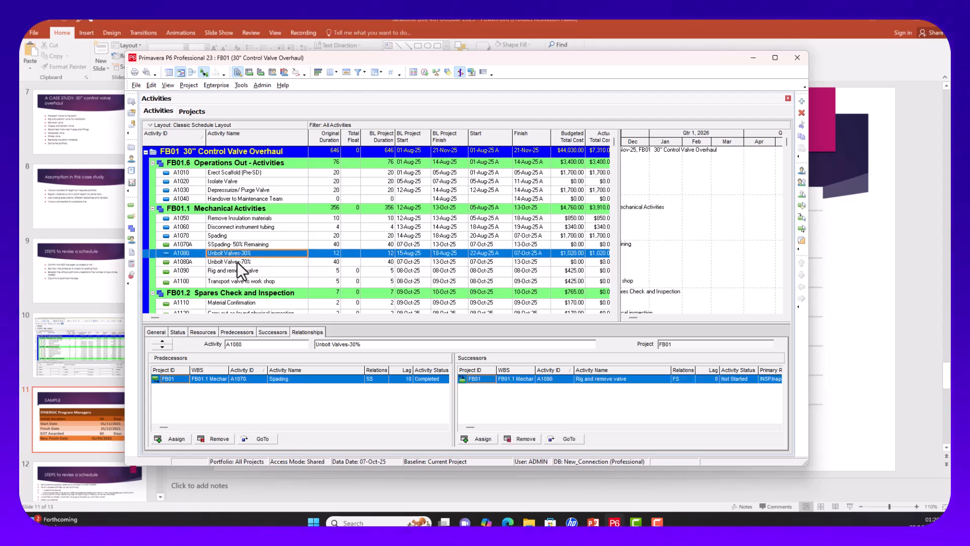
ctrl+click(237, 262)
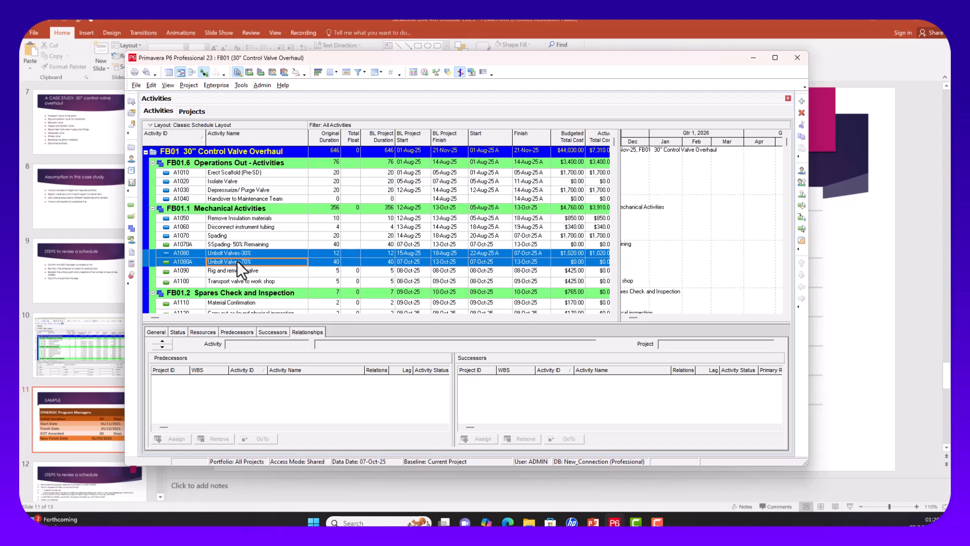
right_click(237, 261)
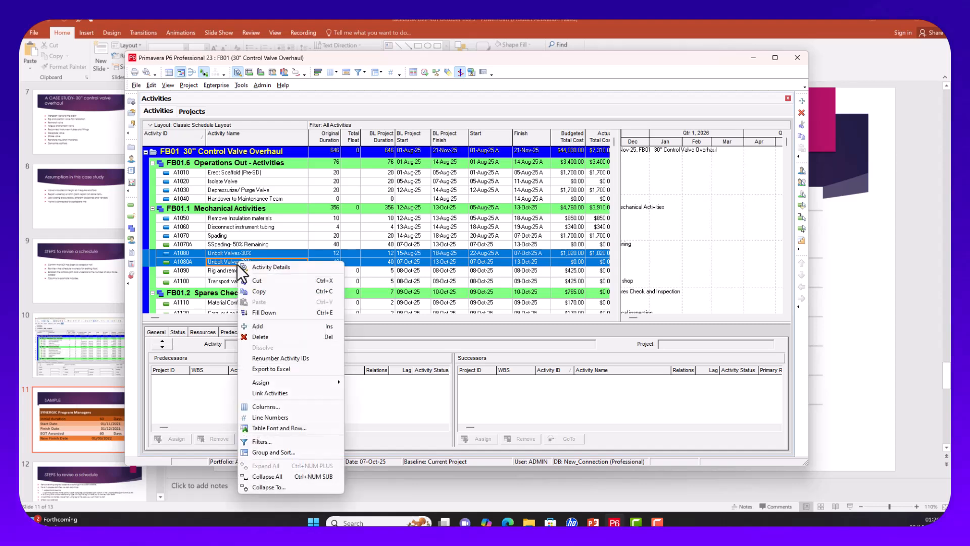
click(273, 394)
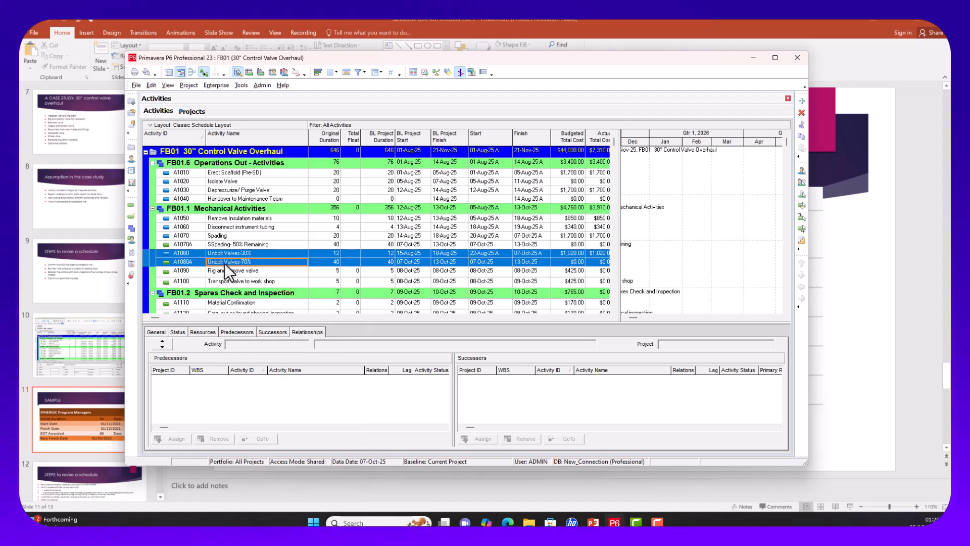
click(248, 274)
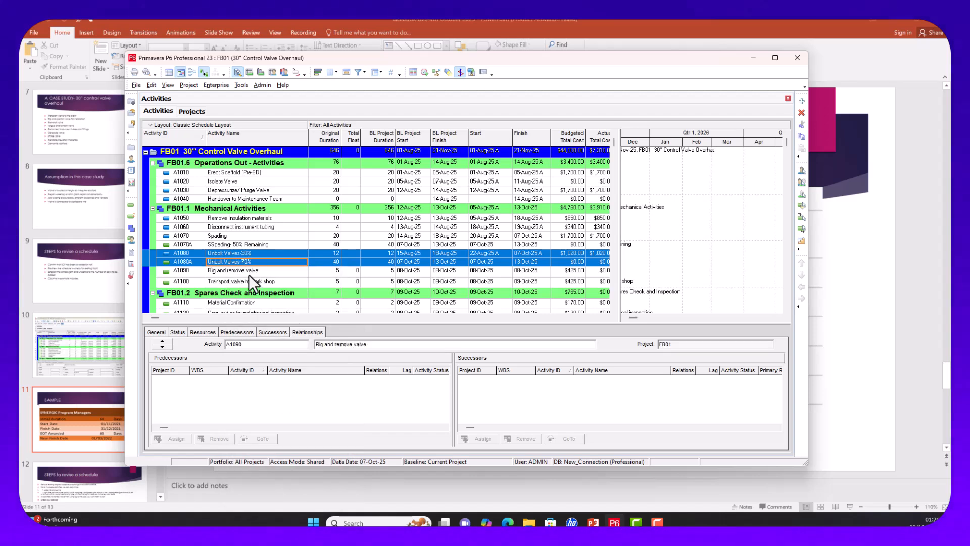
click(247, 262)
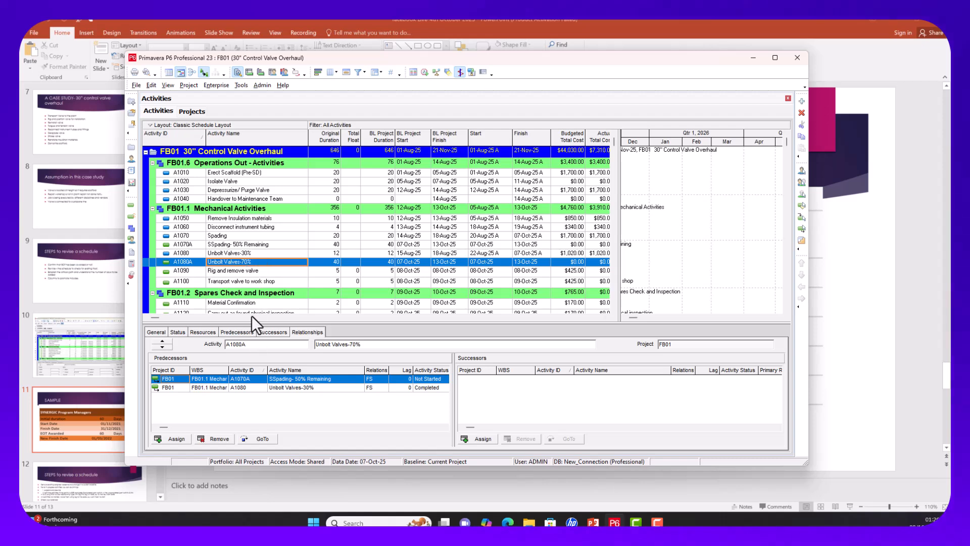
click(251, 253)
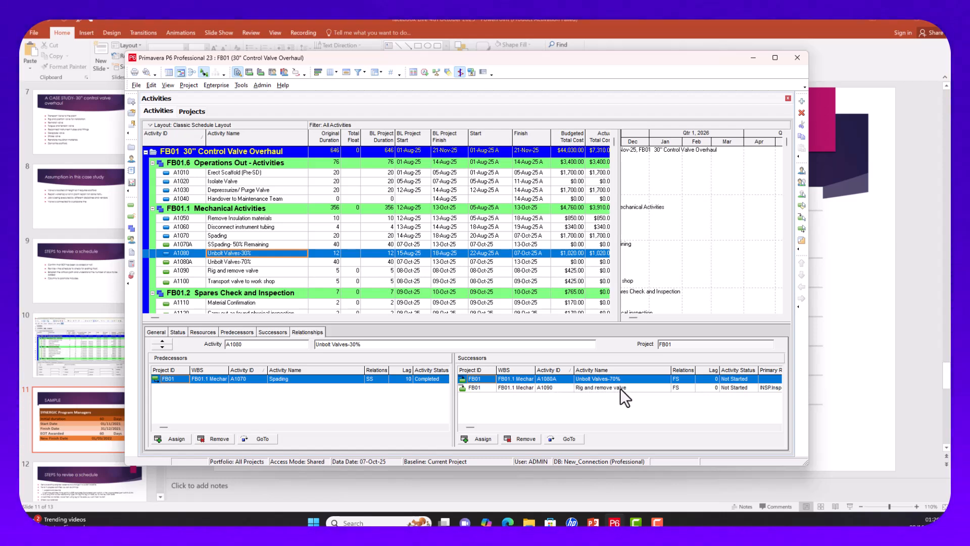
click(236, 262)
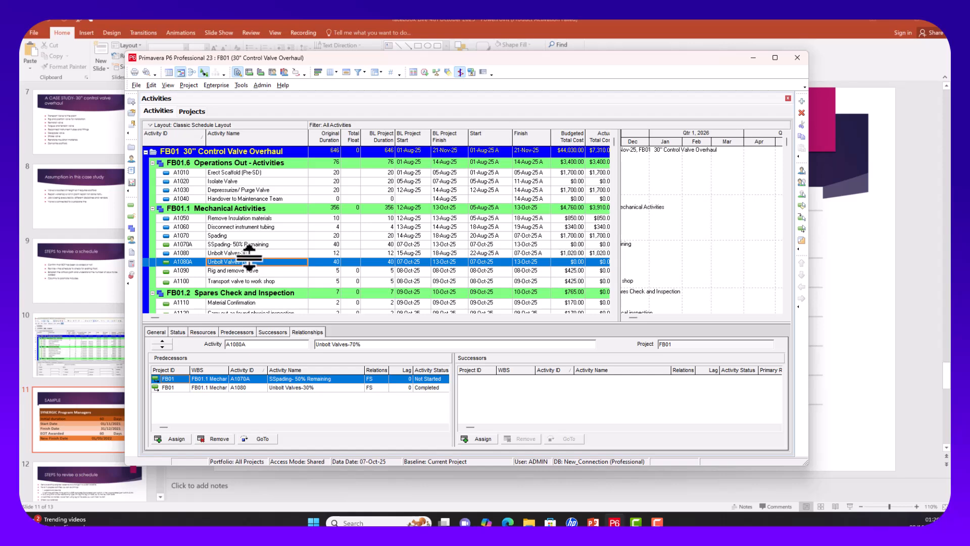
Step: Link Unbolt Valves-70% (A1080A) to Rig and remove valve (A1090) and confirm its predecessors
ctrl+click(247, 271)
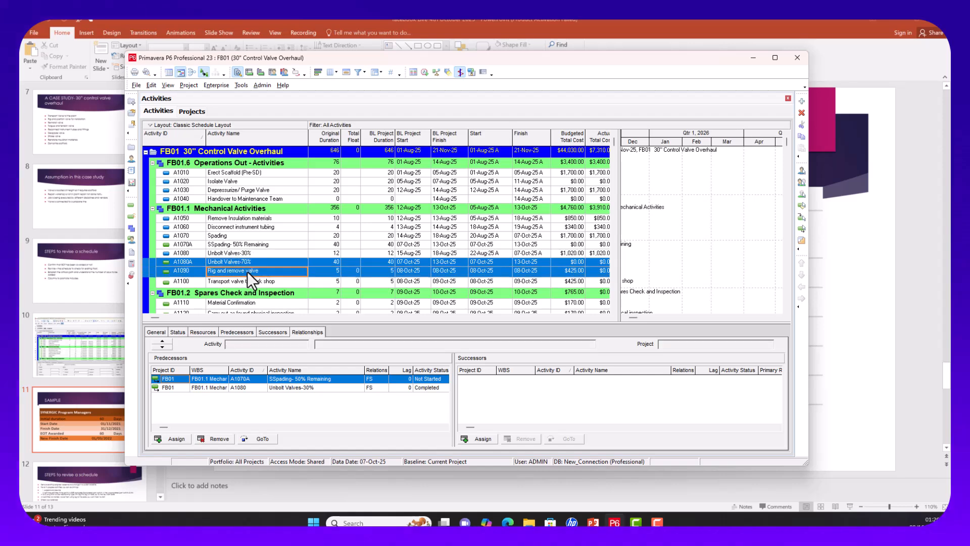
right_click(247, 270)
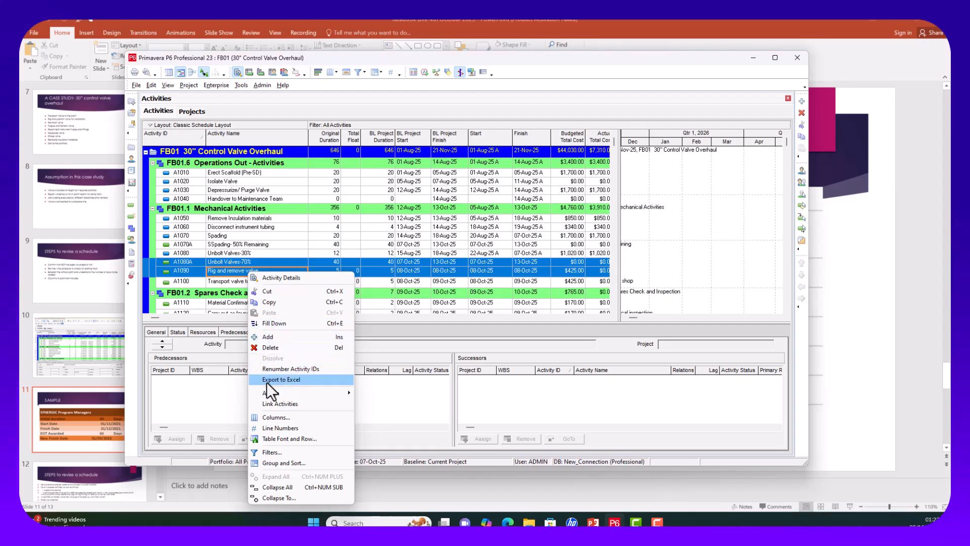
click(277, 404)
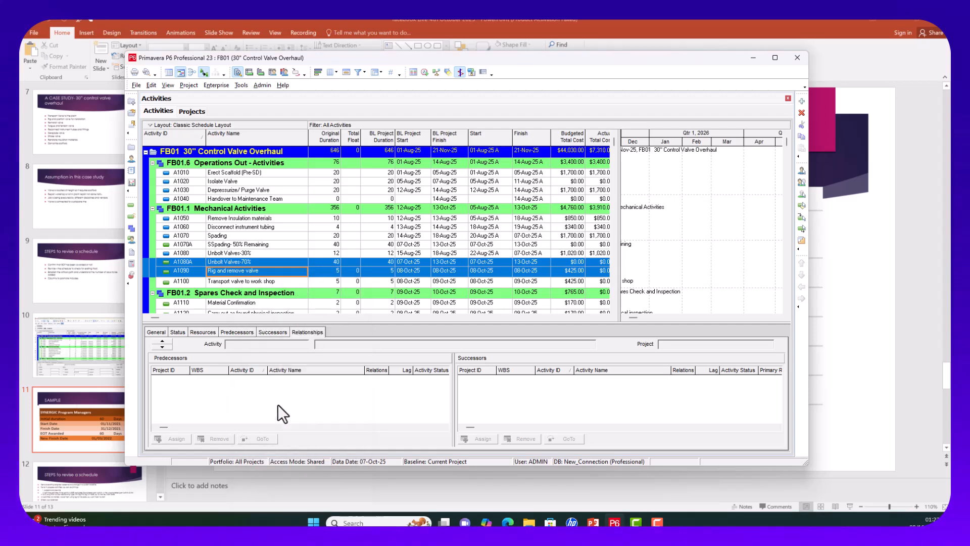
click(277, 246)
click(269, 272)
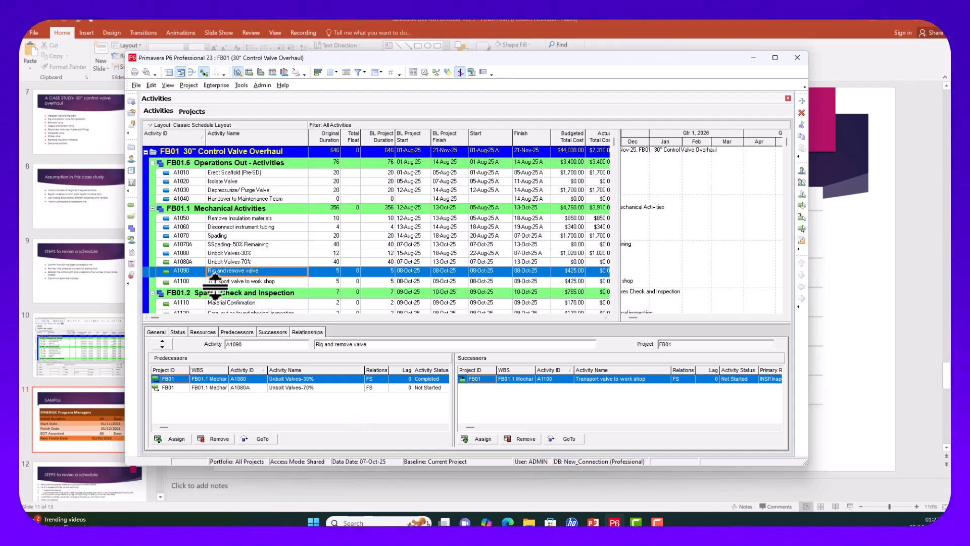
Step: Schedule the project at the 07-Oct-25 data date, pushing the finish to 04-Dec-25
click(424, 72)
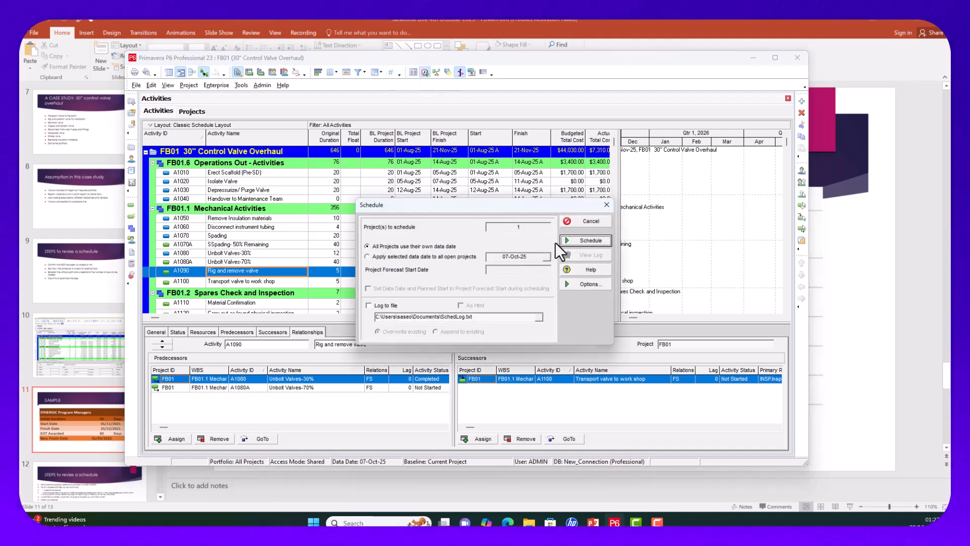
click(569, 238)
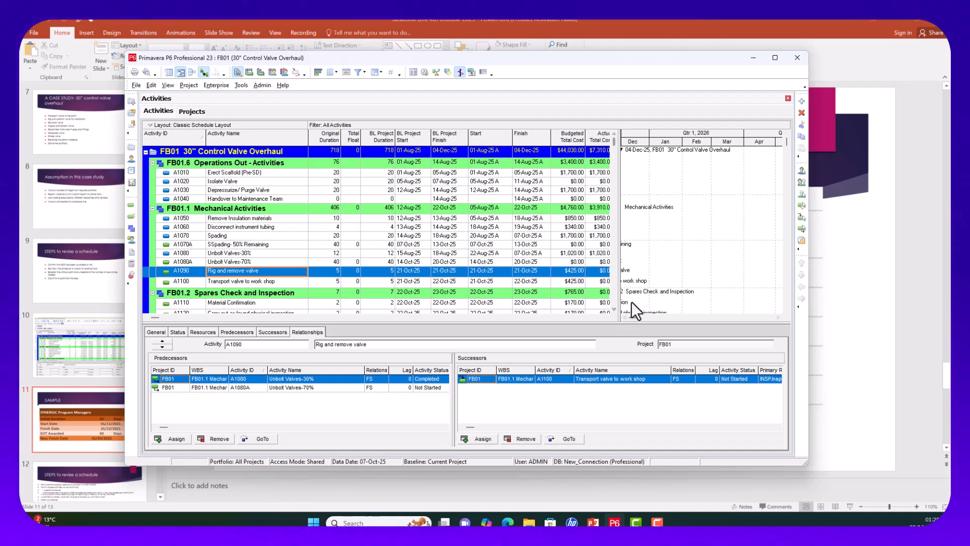
Step: Widen the Gantt chart and scroll through bars down to Valve reinstatement finishing 04-Dec-25
drag(617, 261, 554, 261)
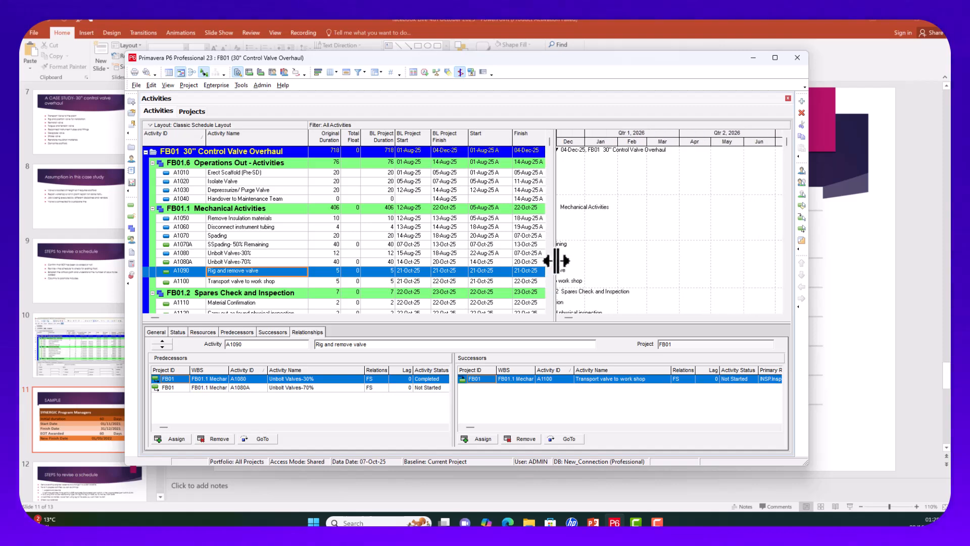
scroll(561, 315, left, 5)
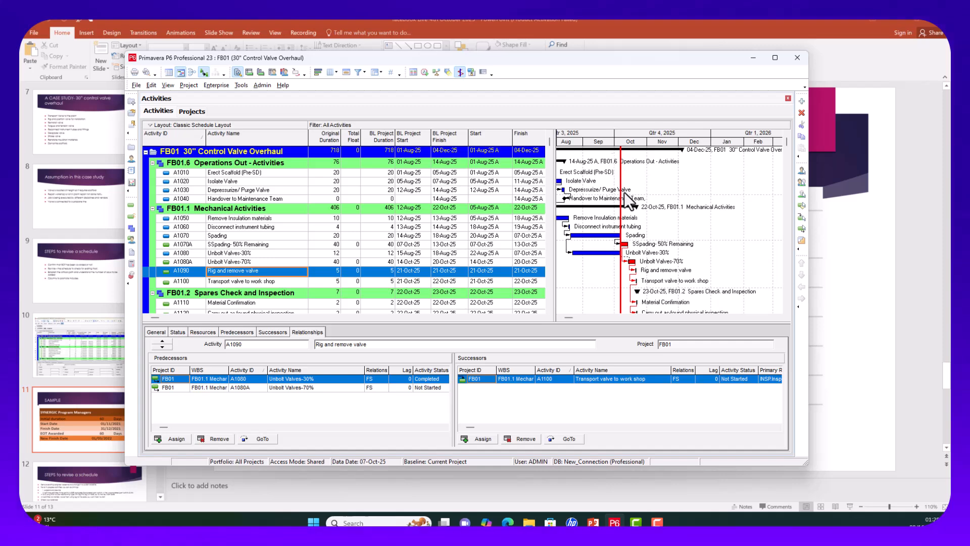
scroll(623, 192, down, 2)
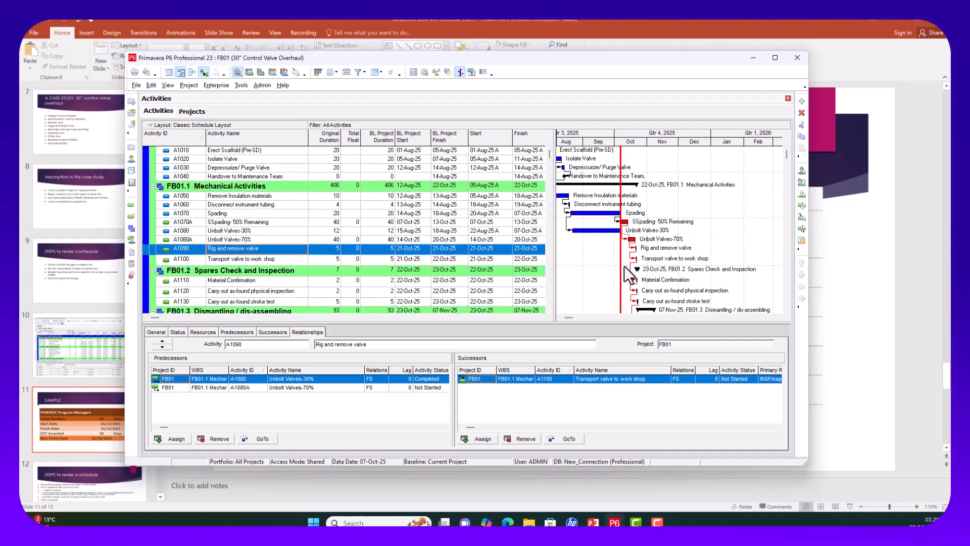
scroll(634, 283, down, 3)
scroll(636, 293, down, 6)
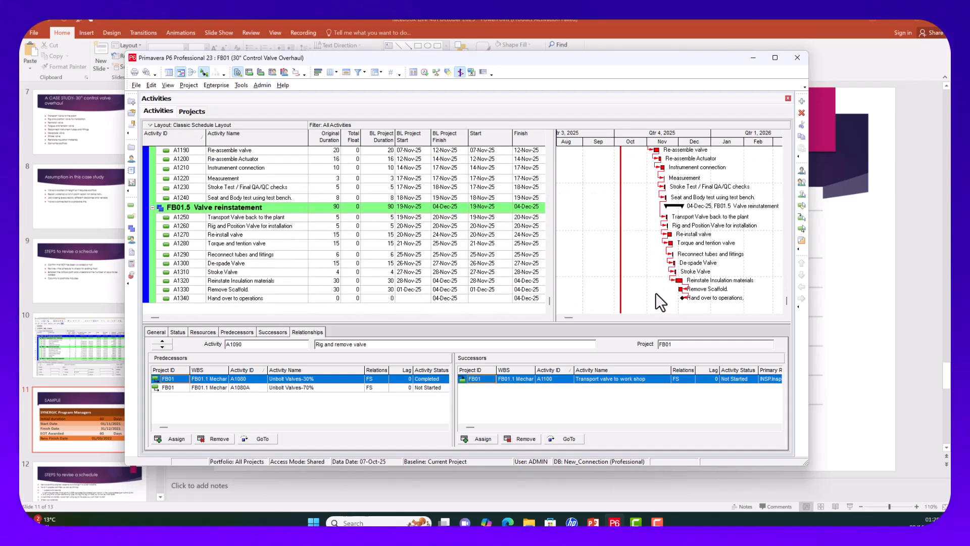
scroll(656, 293, up, 4)
scroll(612, 280, up, 1)
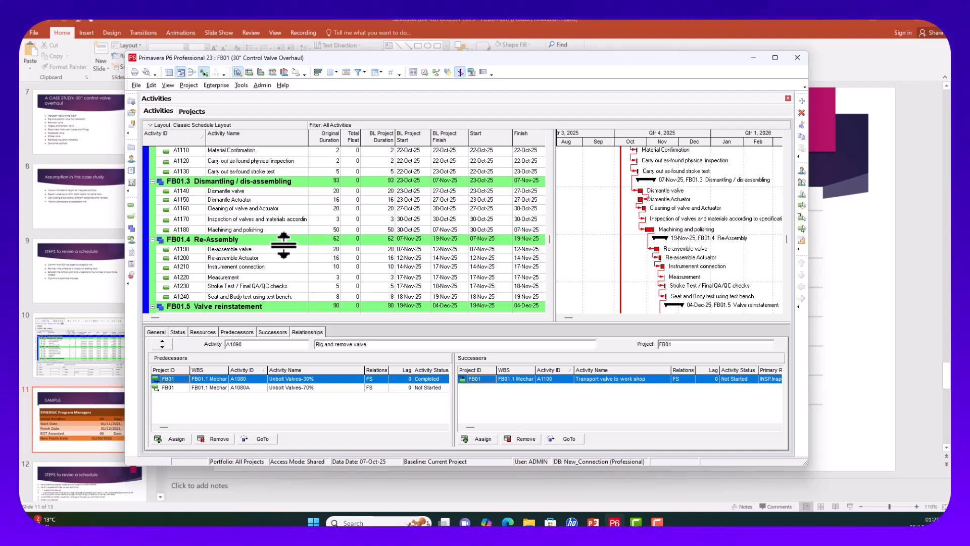
Step: Set Re-assemble Actuator's (A1200) link from Re-assemble valve (A1190) to finish-to-finish
click(335, 249)
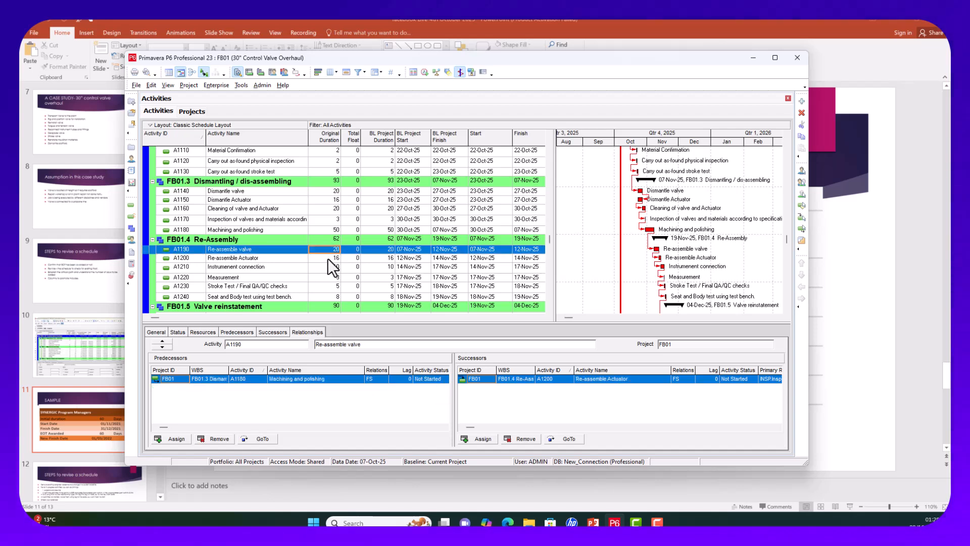
click(326, 258)
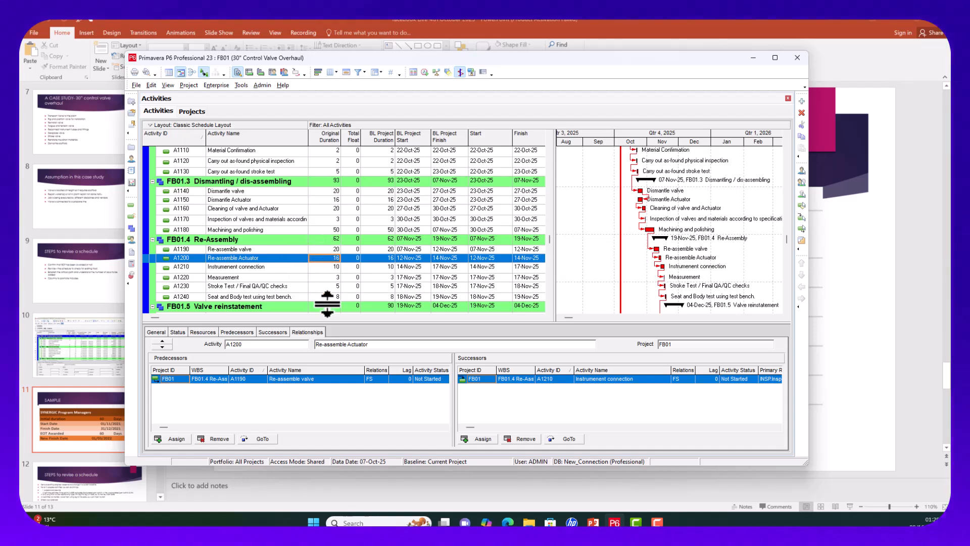
click(377, 380)
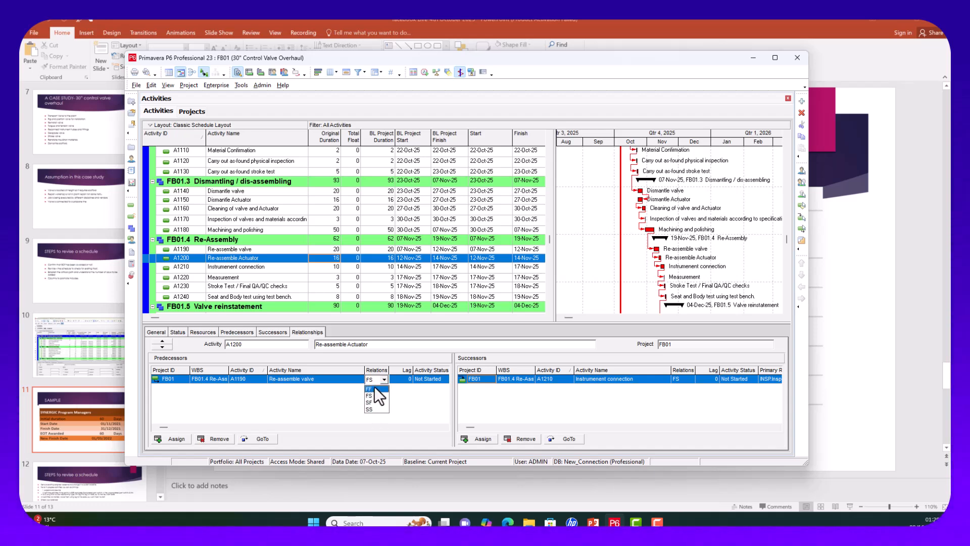
click(376, 389)
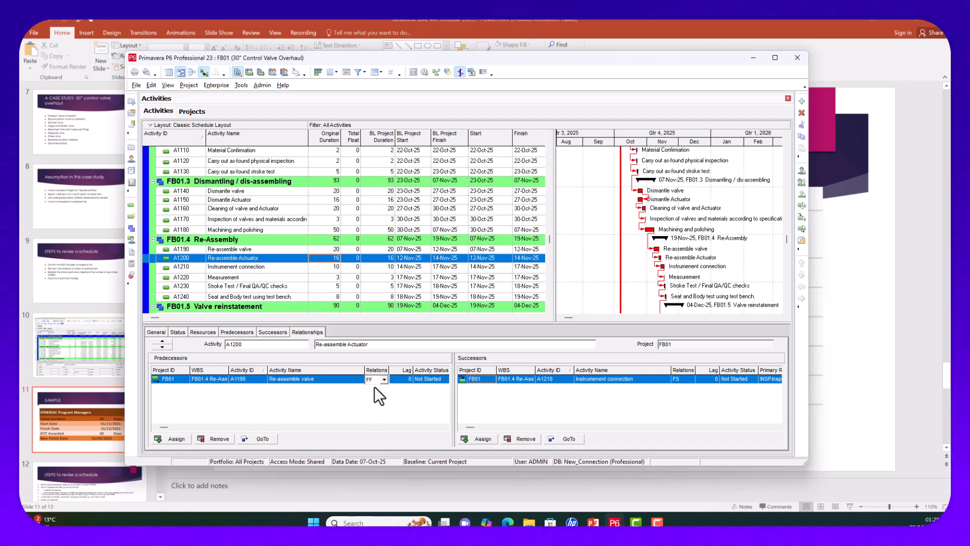
click(350, 268)
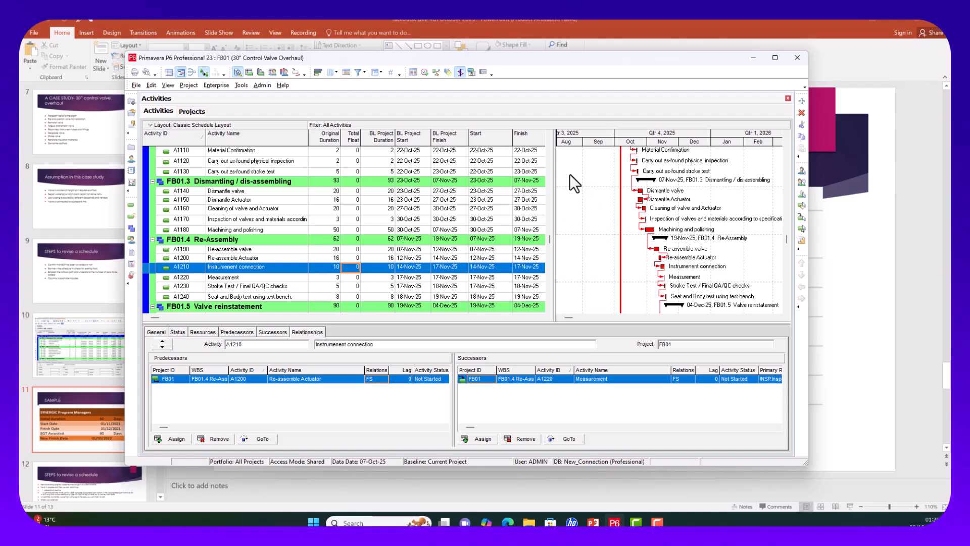
Step: Reschedule and review dates: Re-Assembly now ends 17-Nov-25 and the project 02-Dec-25
click(424, 71)
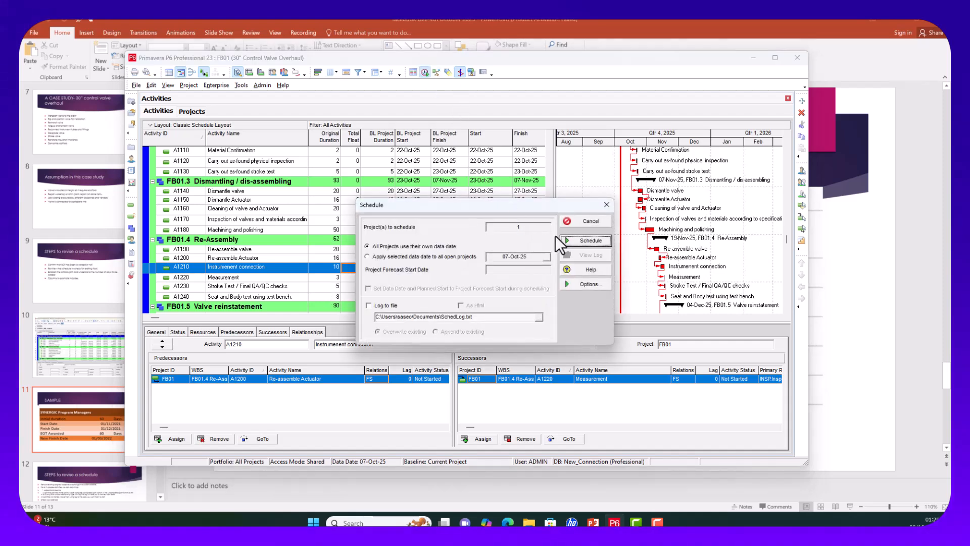
click(575, 242)
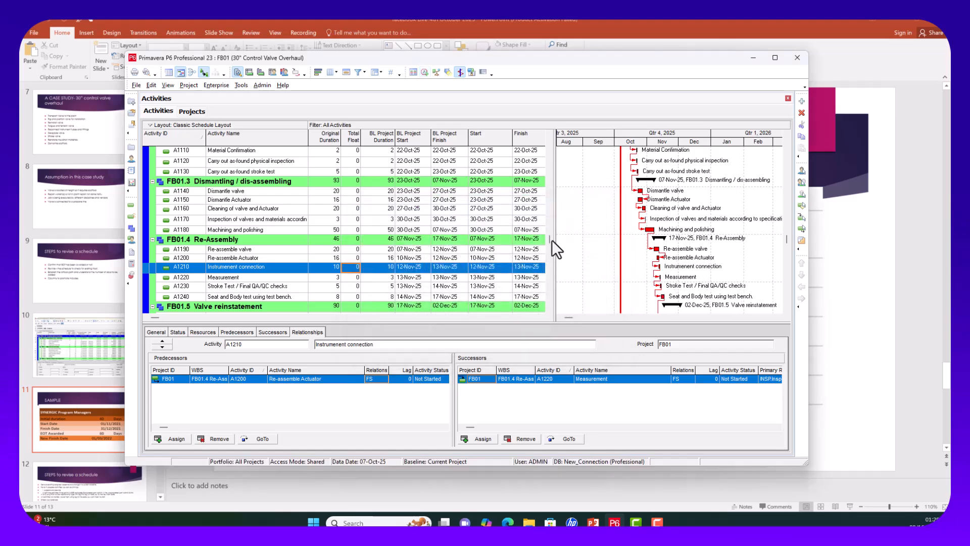
drag(552, 241, 548, 123)
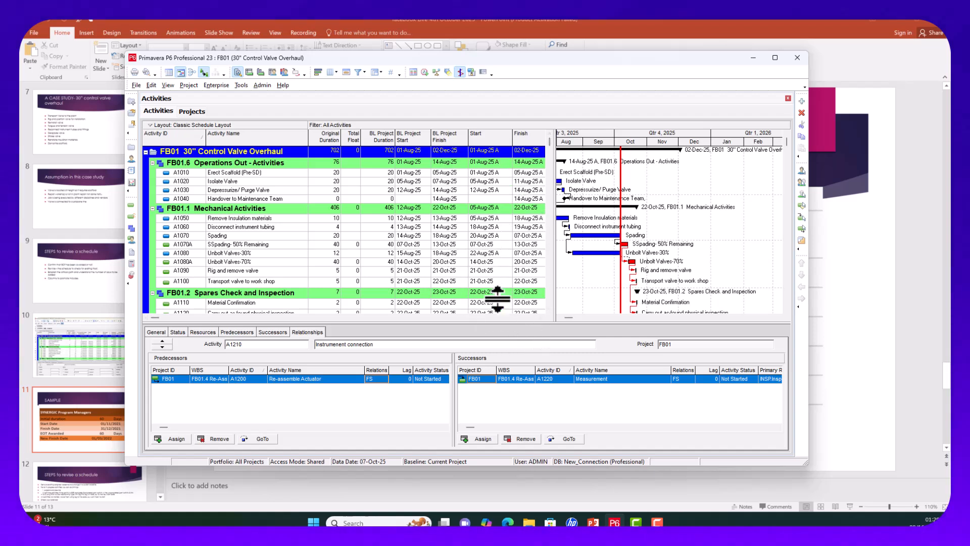
scroll(540, 283, down, 3)
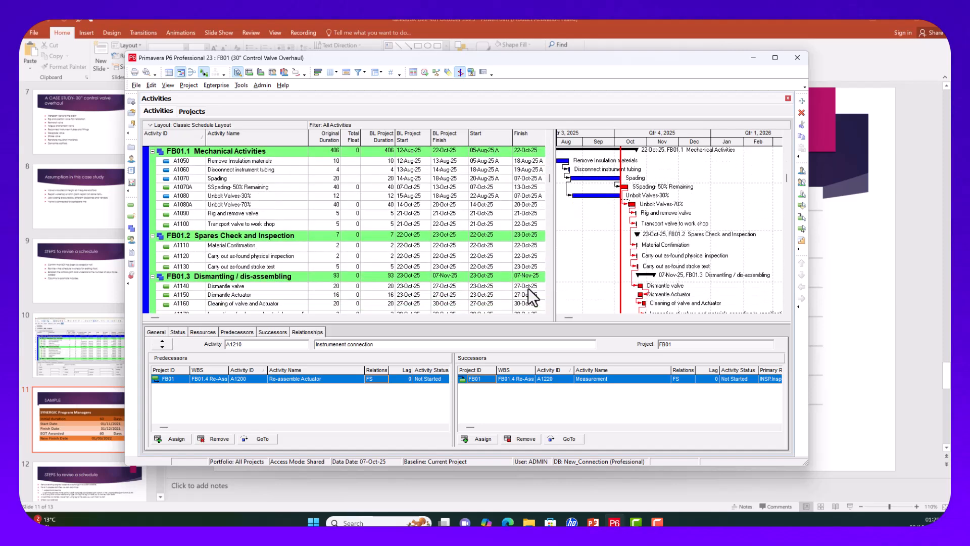
scroll(520, 298, down, 5)
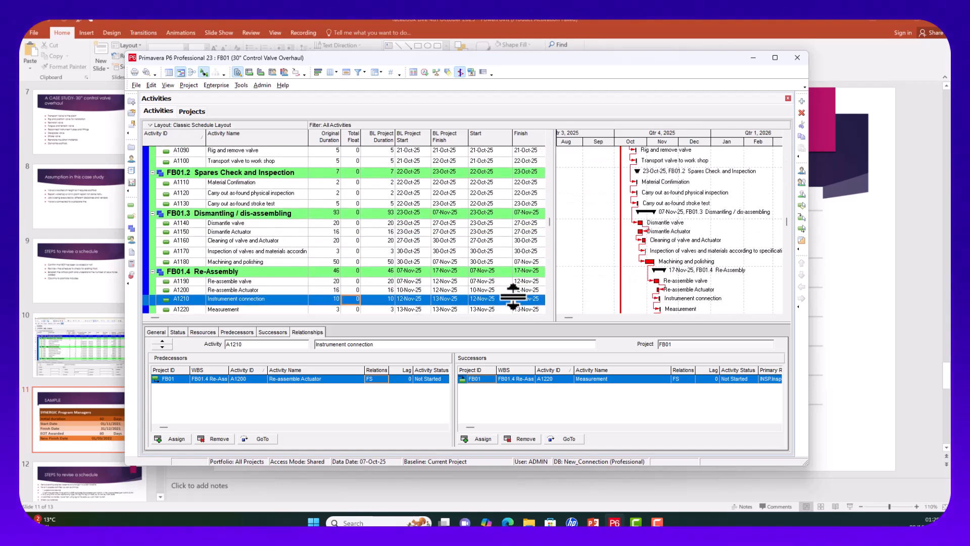
scroll(329, 297, down, 2)
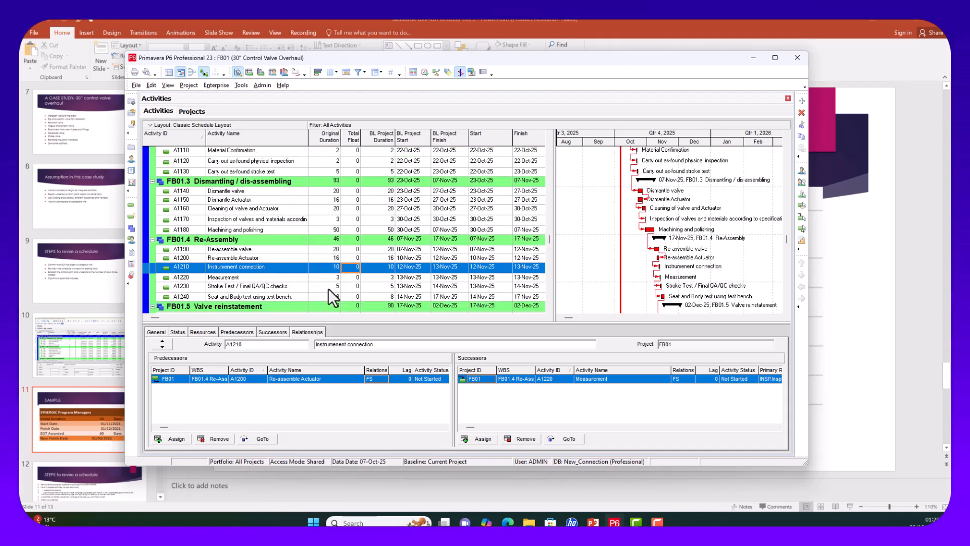
scroll(328, 289, down, 2)
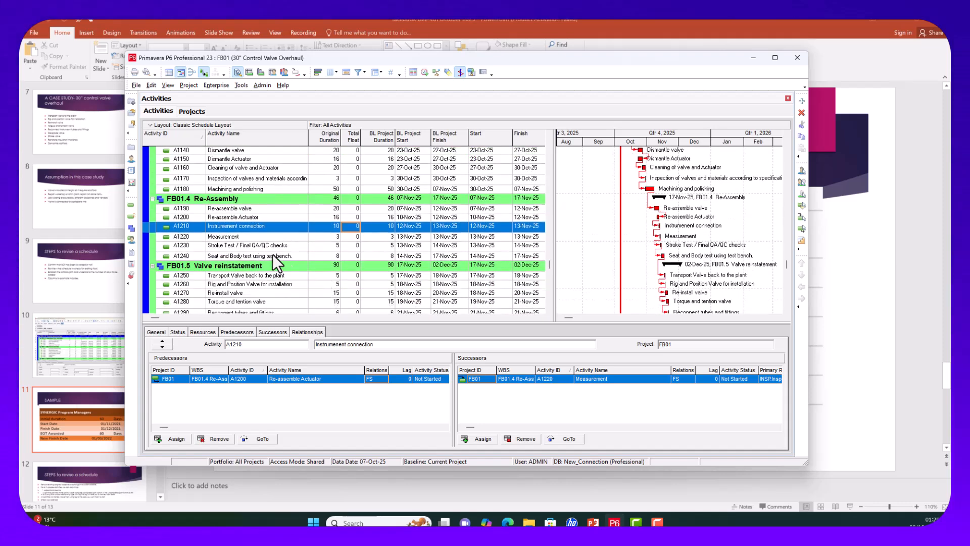
scroll(316, 247, down, 3)
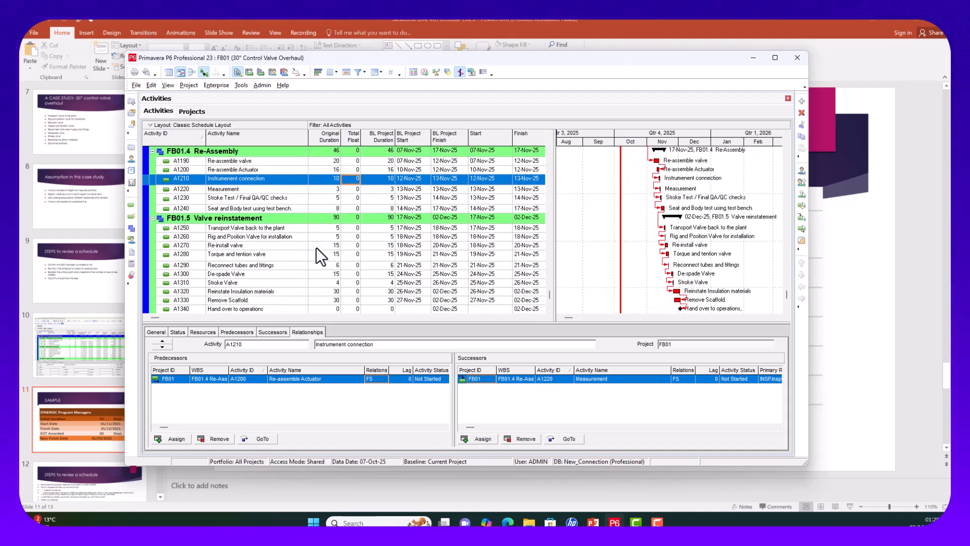
scroll(316, 258, down, 1)
scroll(316, 247, up, 2)
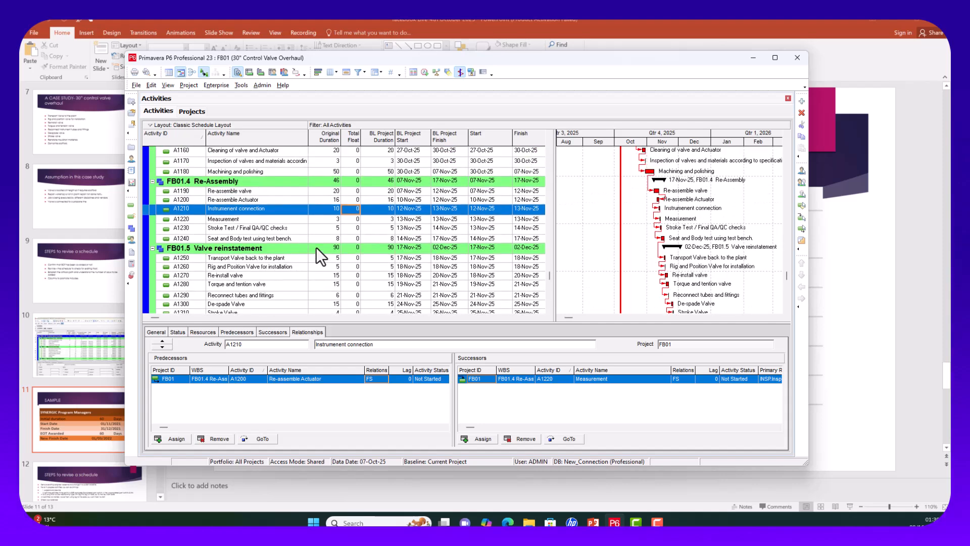
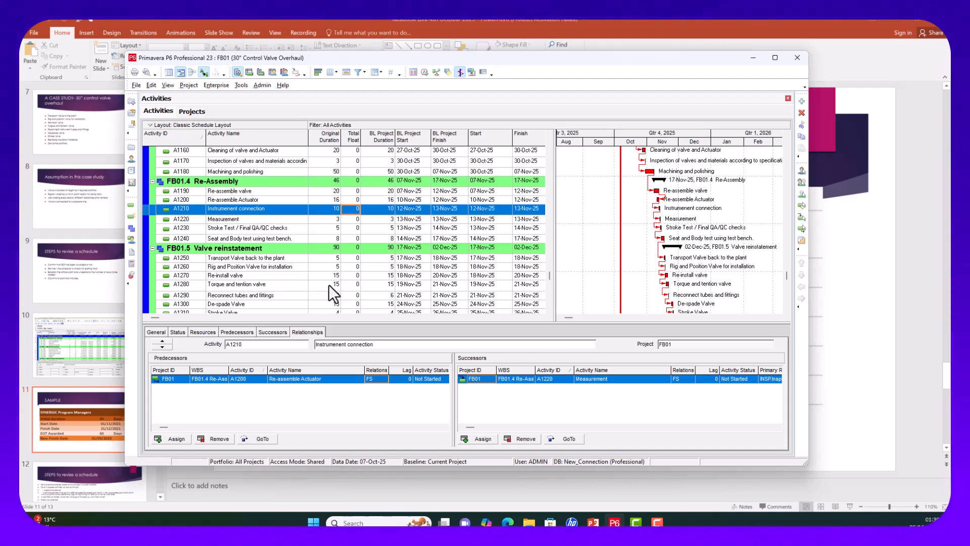
Step: Review the relationships of A1280, Reinstate Insulation materials (A1320) and Remove Scaffold (A1330)
click(329, 284)
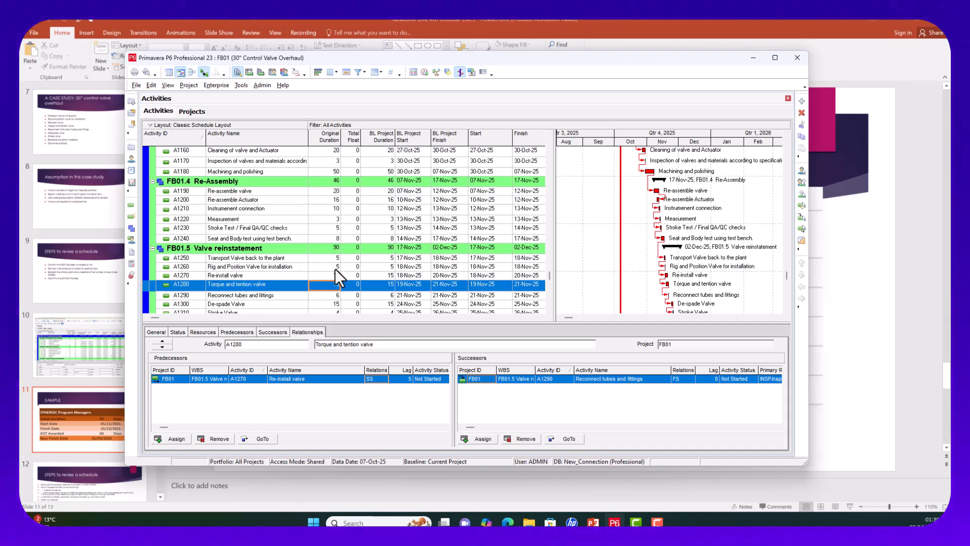
scroll(348, 279, down, 2)
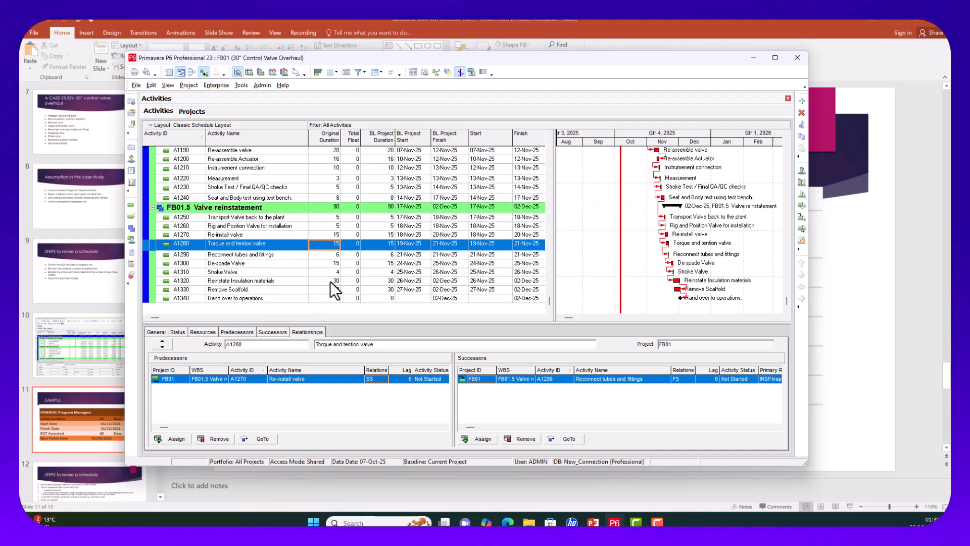
click(333, 281)
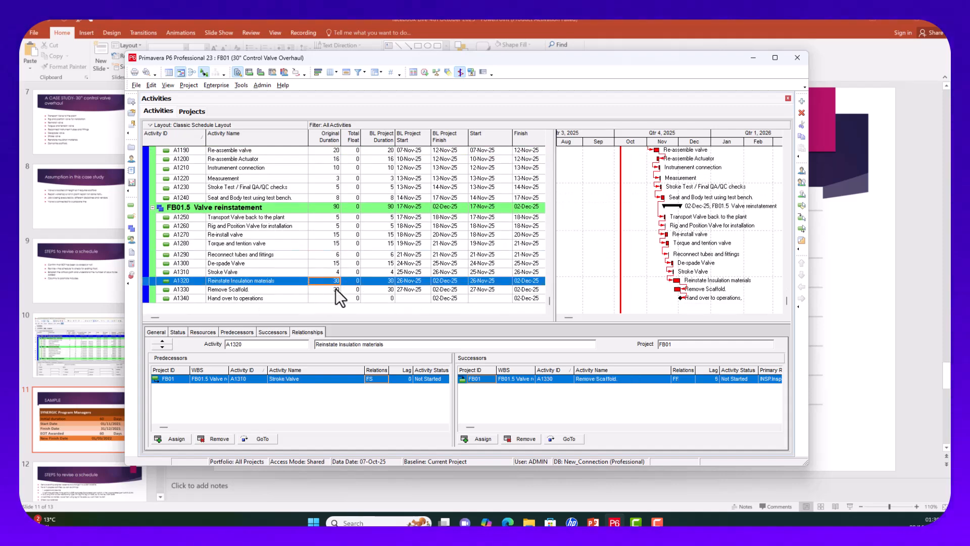
click(335, 289)
click(335, 282)
click(330, 290)
click(333, 281)
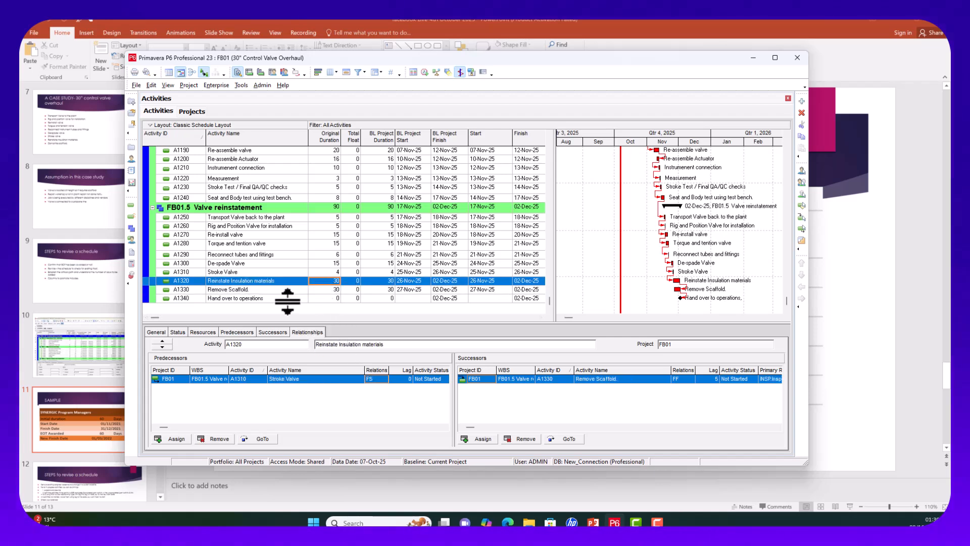
click(325, 290)
click(376, 378)
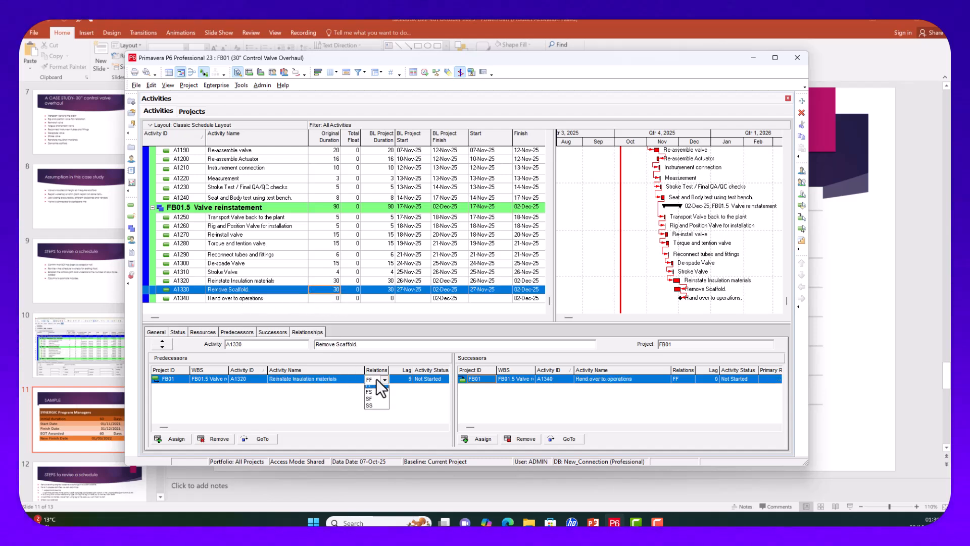
click(326, 280)
click(325, 280)
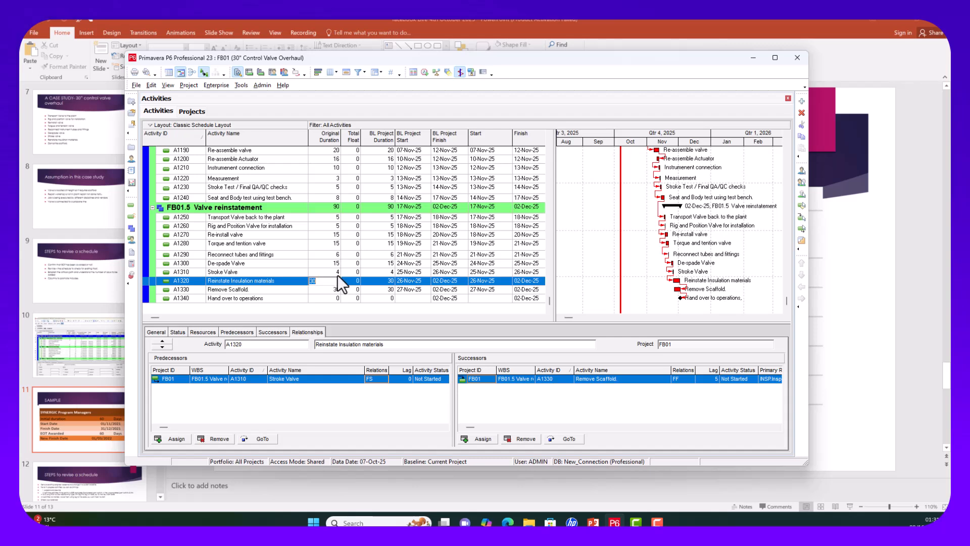
Step: Set A1320 and A1330 original durations to 15 days each and reschedule
text(5)
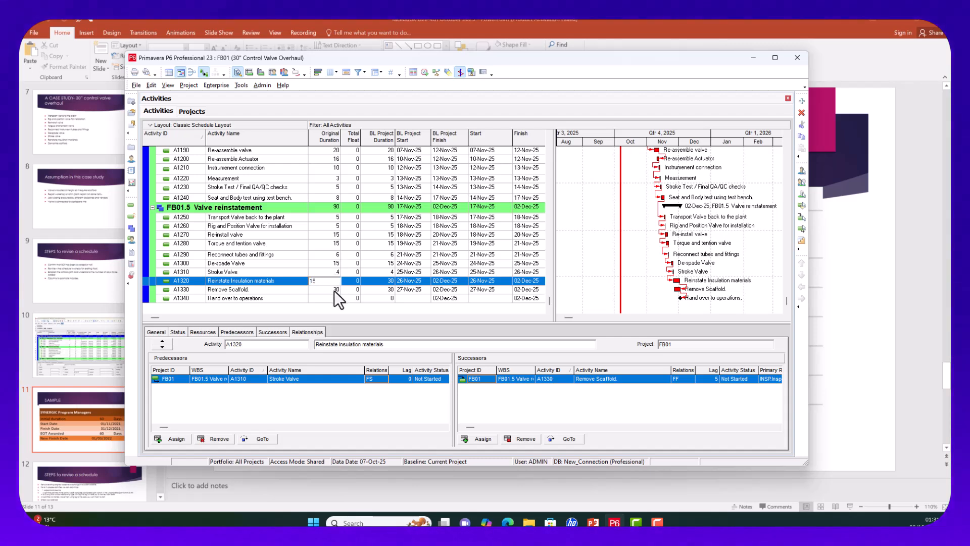
click(335, 290)
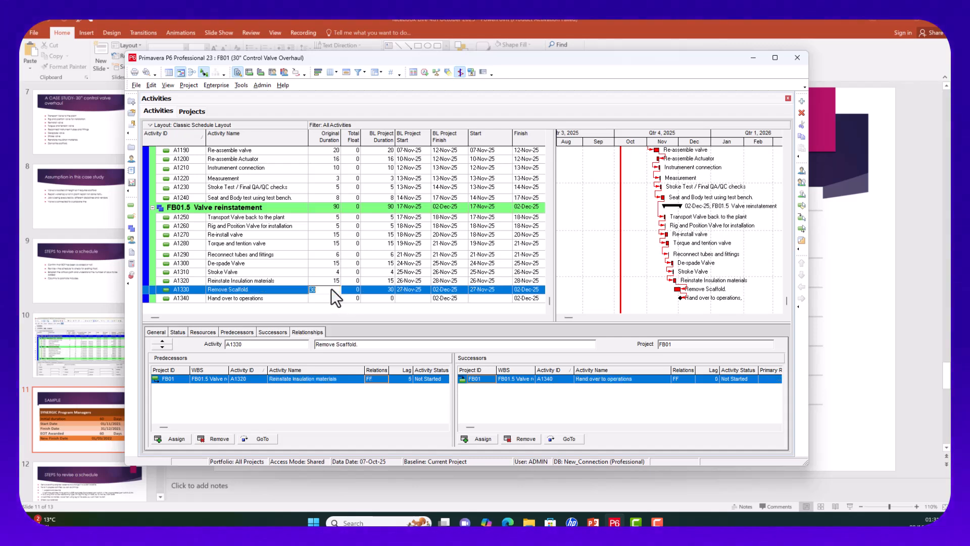
text(15)
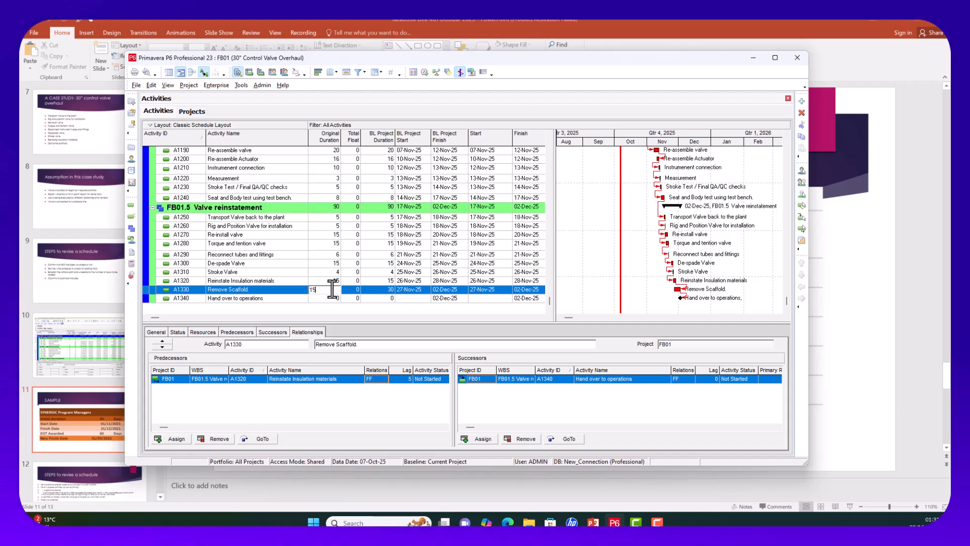
key(Return)
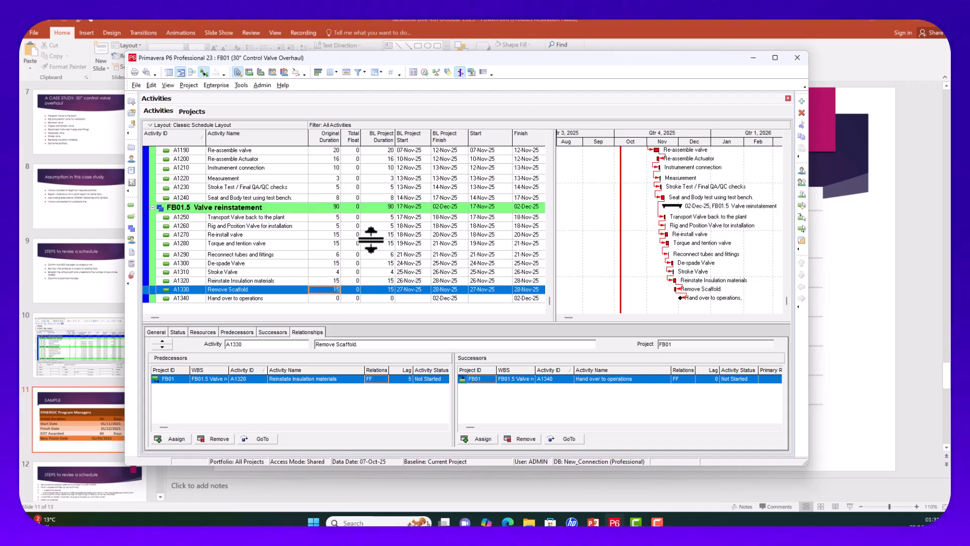
click(423, 72)
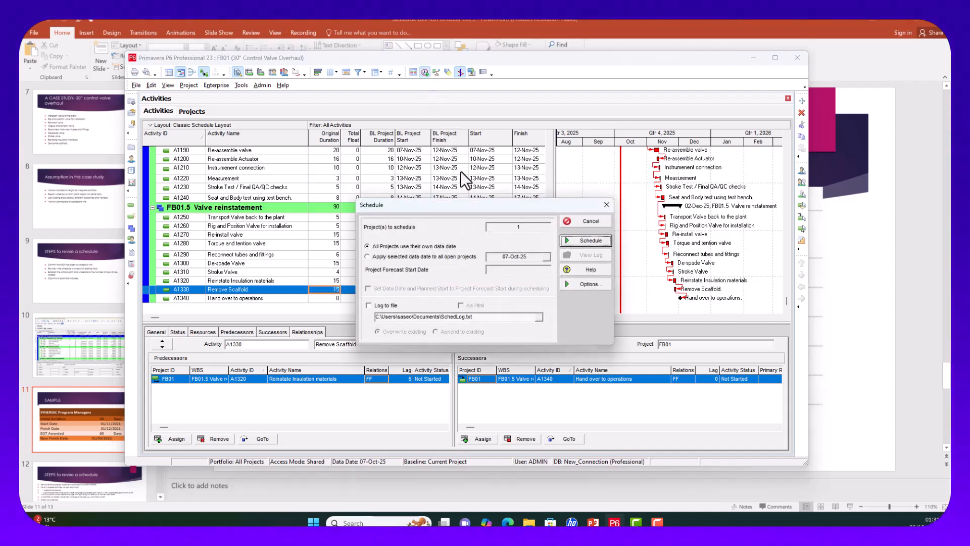
click(587, 240)
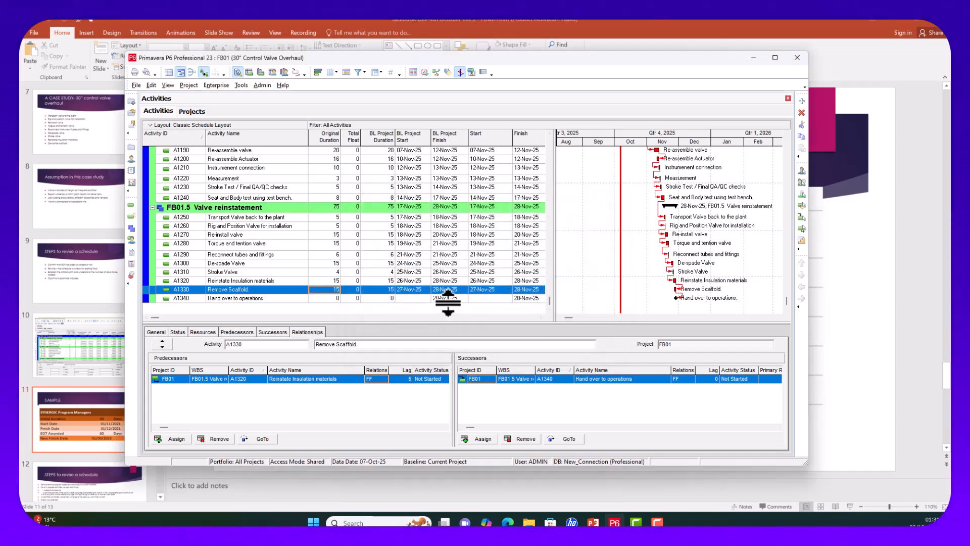
Step: Scroll up to Re-assemble valve (A1190) to review the rescheduled dates
scroll(445, 240, up, 1)
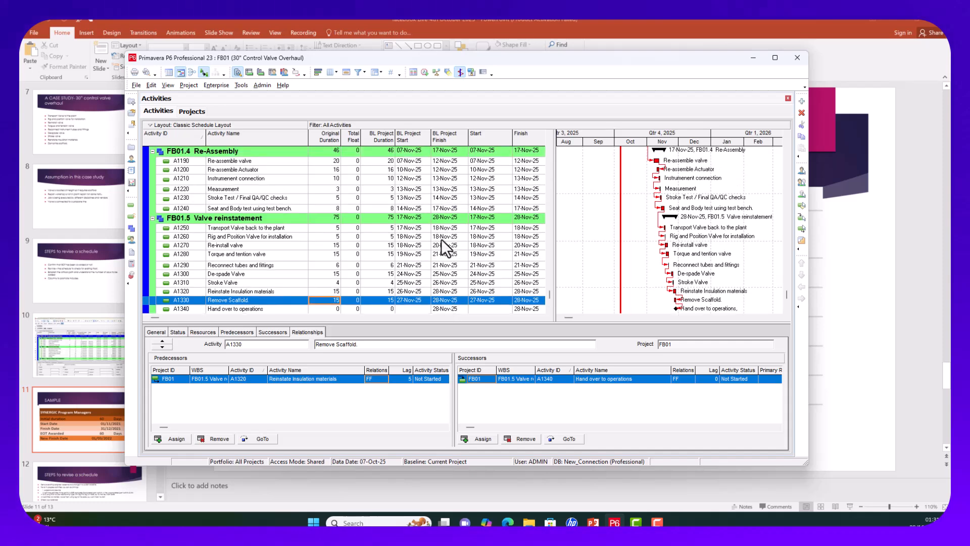
scroll(442, 235, up, 1)
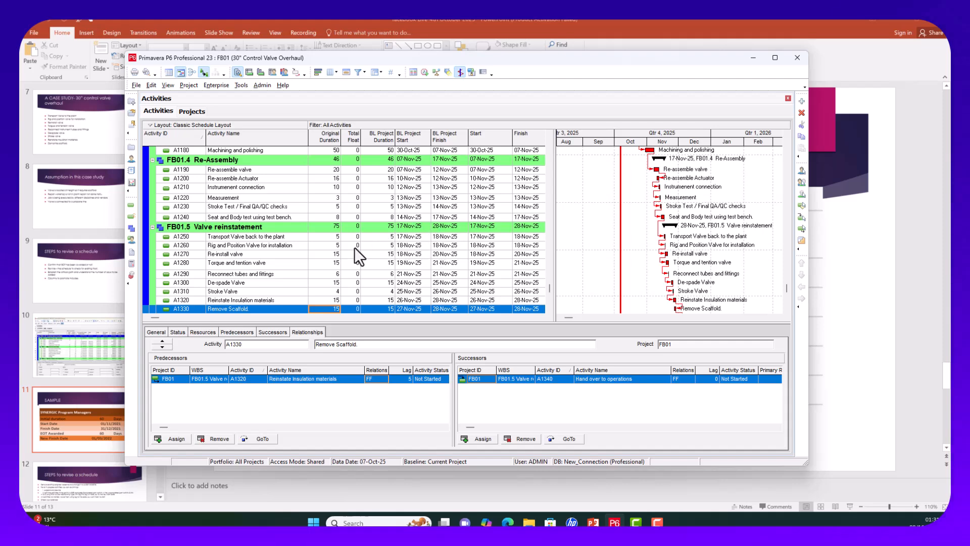
scroll(353, 246, up, 2)
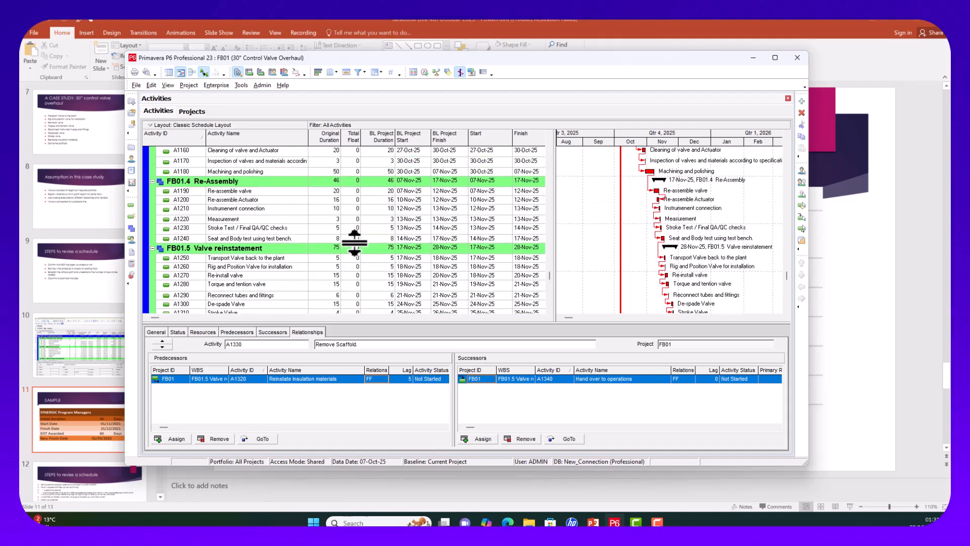
click(333, 191)
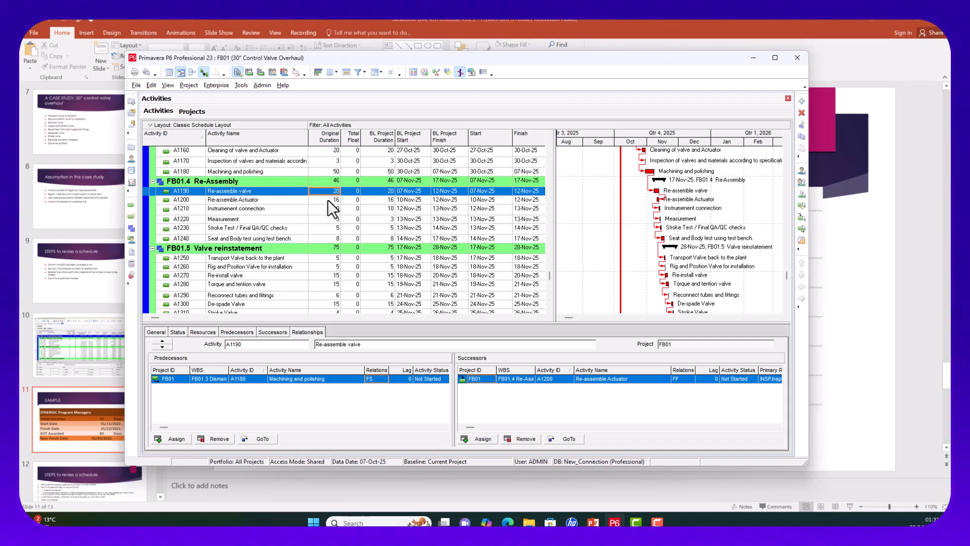
scroll(327, 199, up, 2)
scroll(329, 199, up, 1)
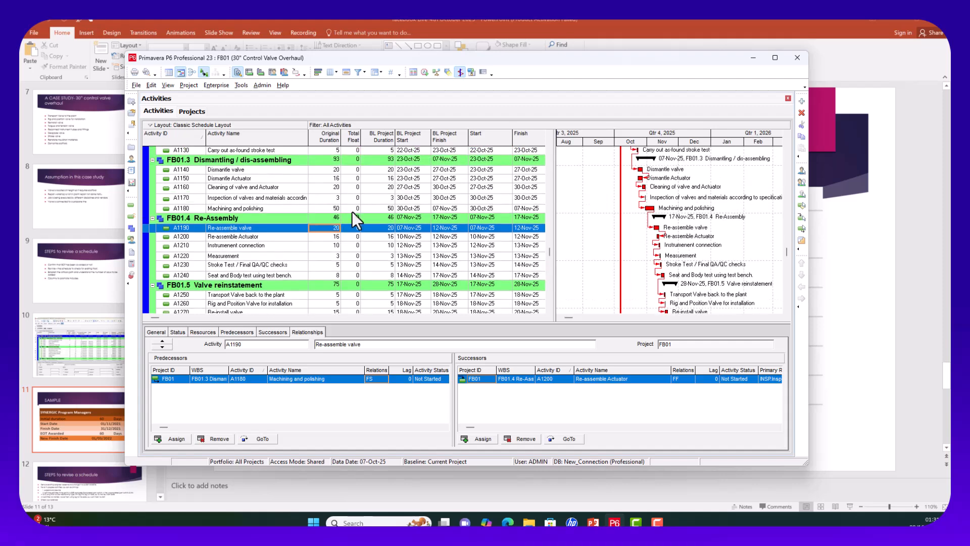
Step: Change Machining and polishing (A1180) original duration from 50 to 30 days
click(335, 209)
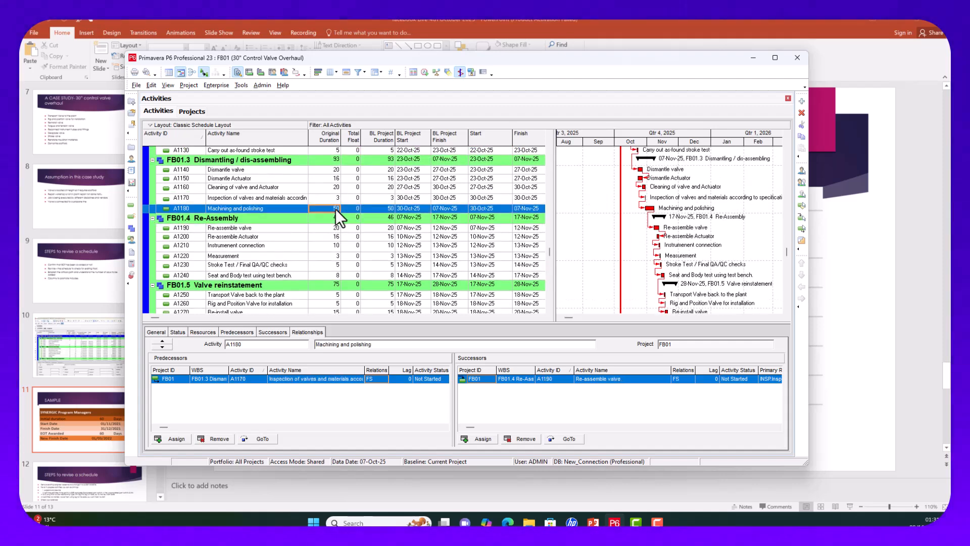
click(336, 209)
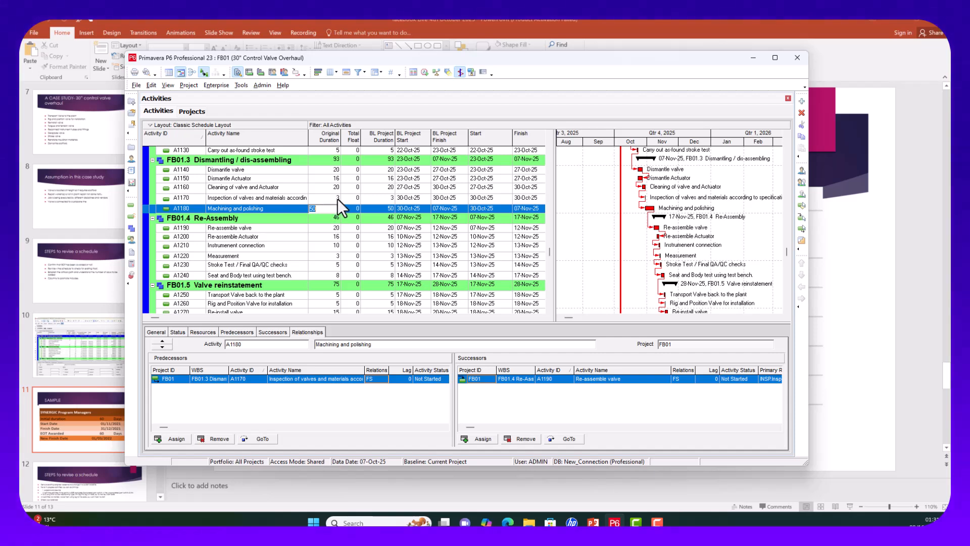
text(30)
click(344, 229)
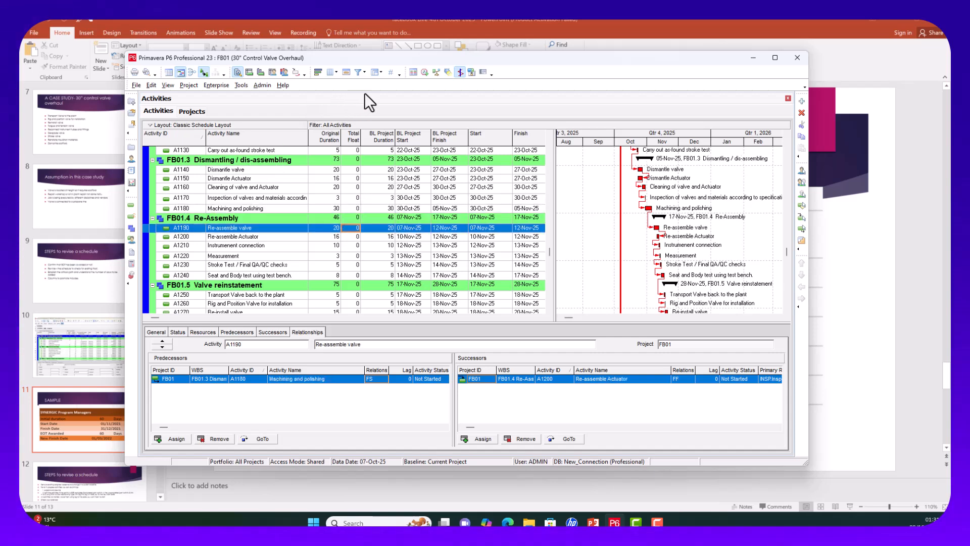
Step: Reschedule the project and check the new 26-Nov-25 finish
click(425, 71)
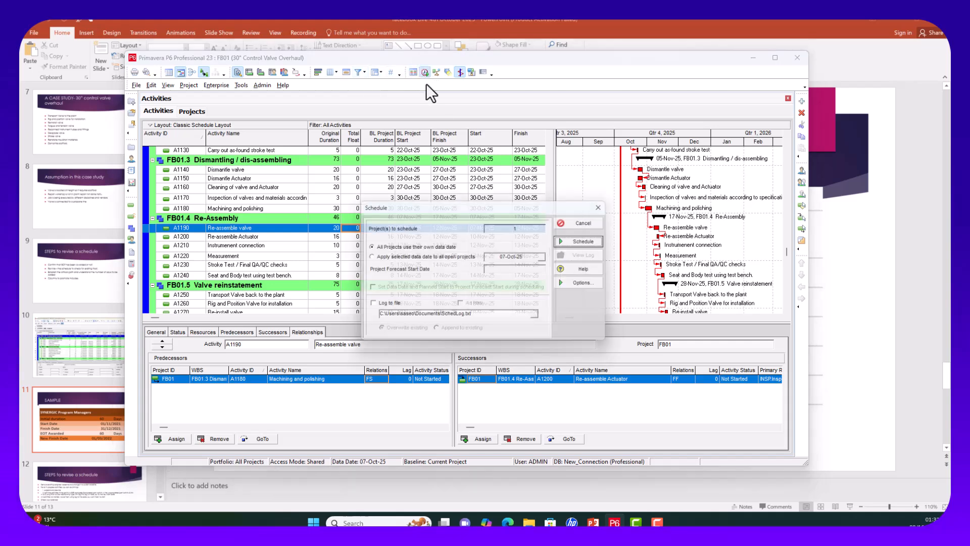
click(582, 241)
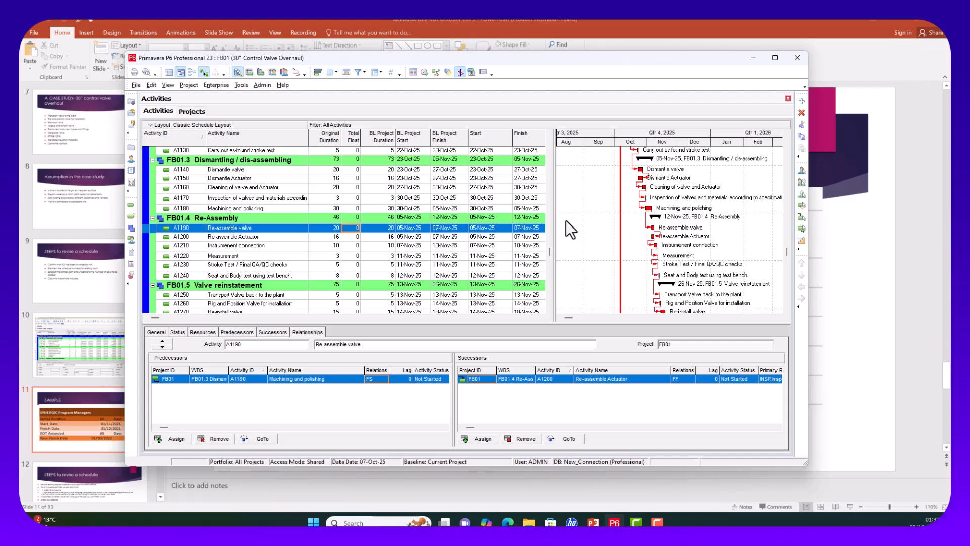
scroll(533, 213, up, 2)
scroll(502, 192, up, 4)
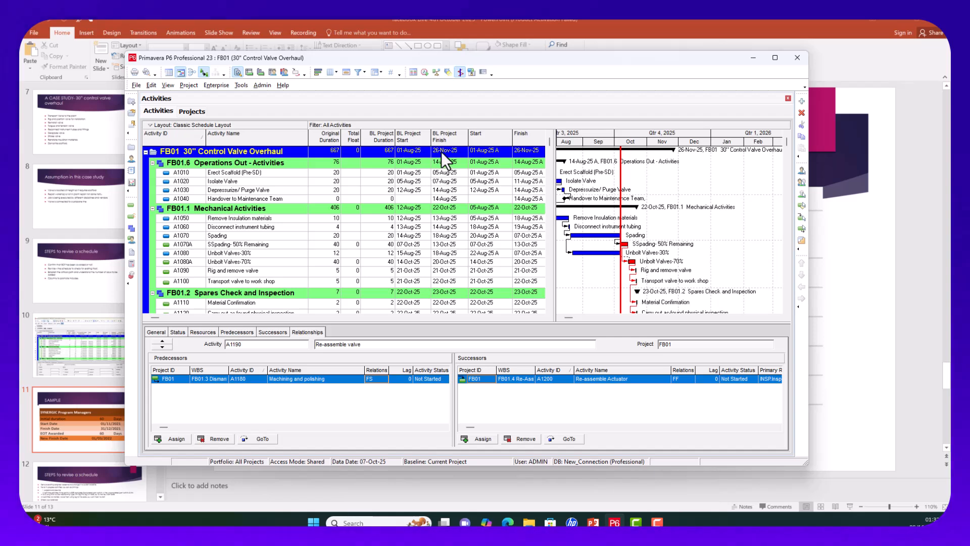
scroll(451, 281, down, 1)
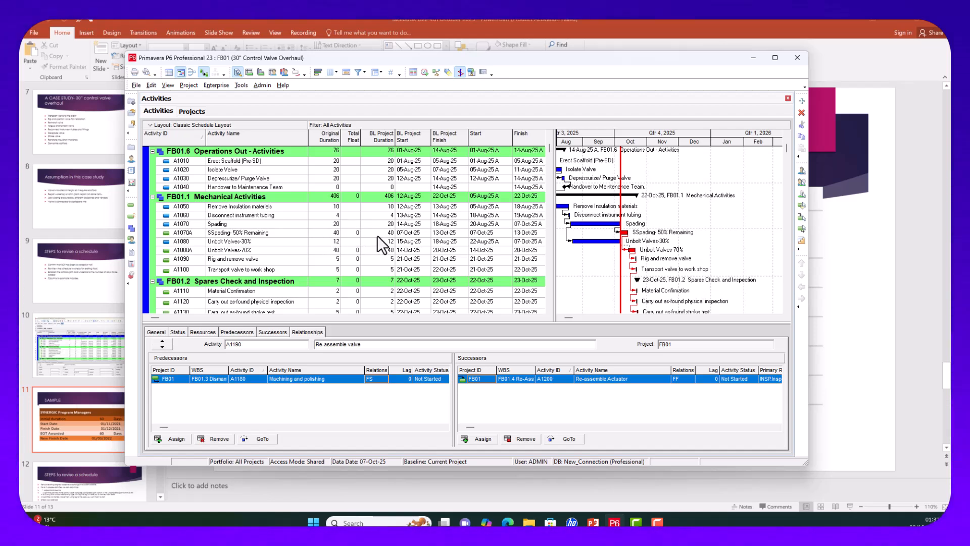
Step: Set SSpading- 50% Remaining (A1070A) and Unbolt Valves-70% (A1080A, was 40) to 10 days, then reschedule
click(326, 233)
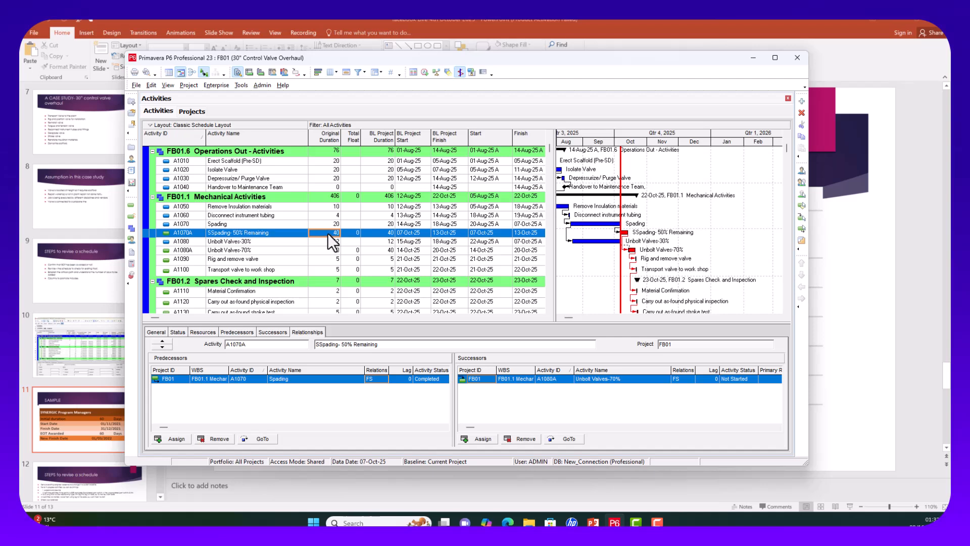
click(327, 232)
text(1)
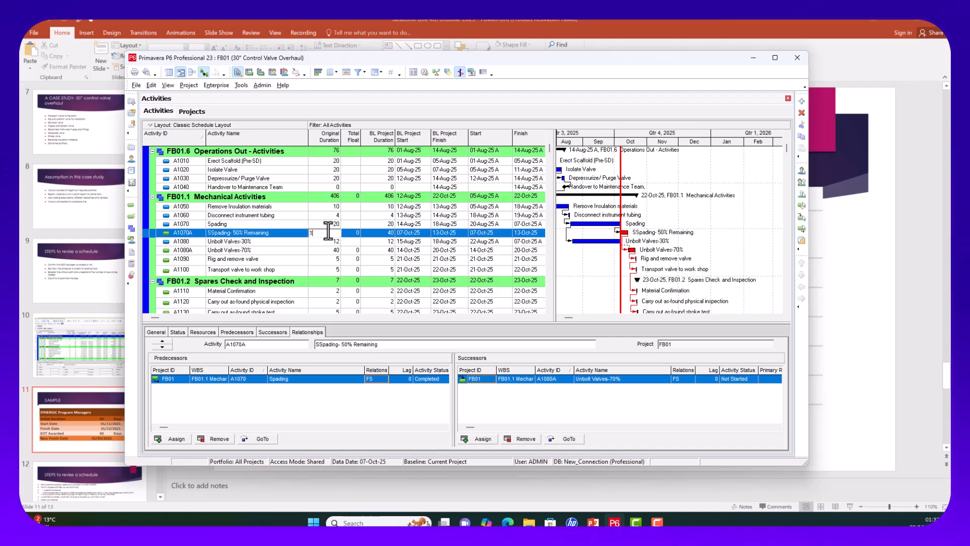
text(0)
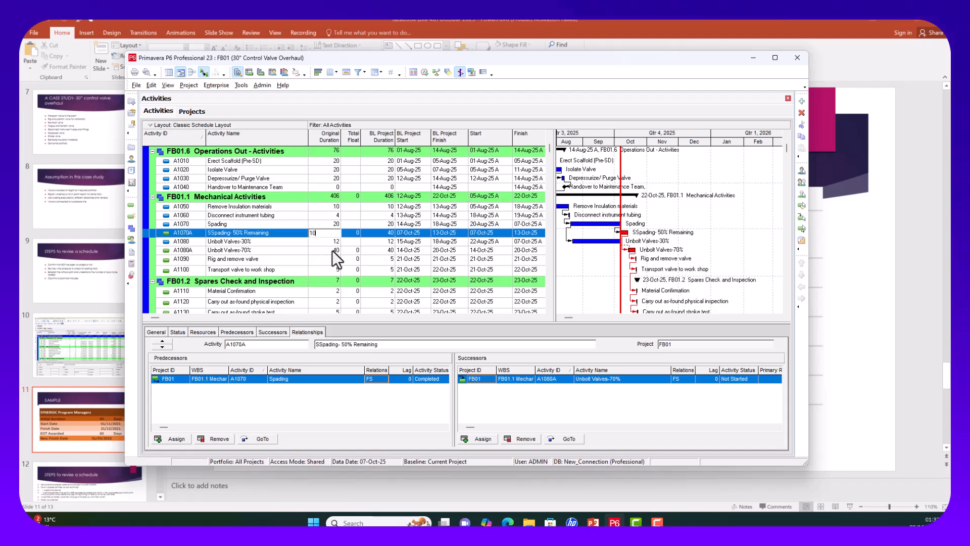
click(332, 250)
click(333, 251)
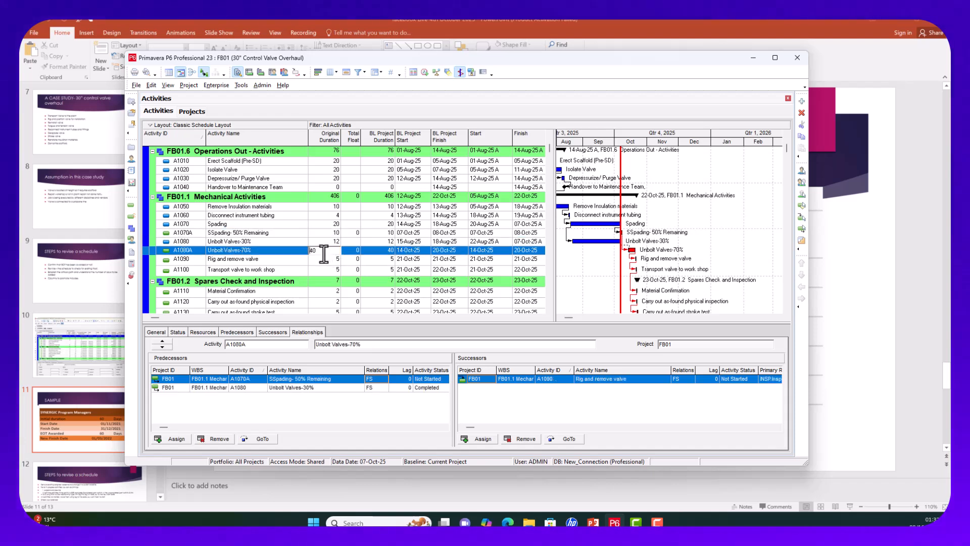
drag(333, 250, 305, 252)
text(10)
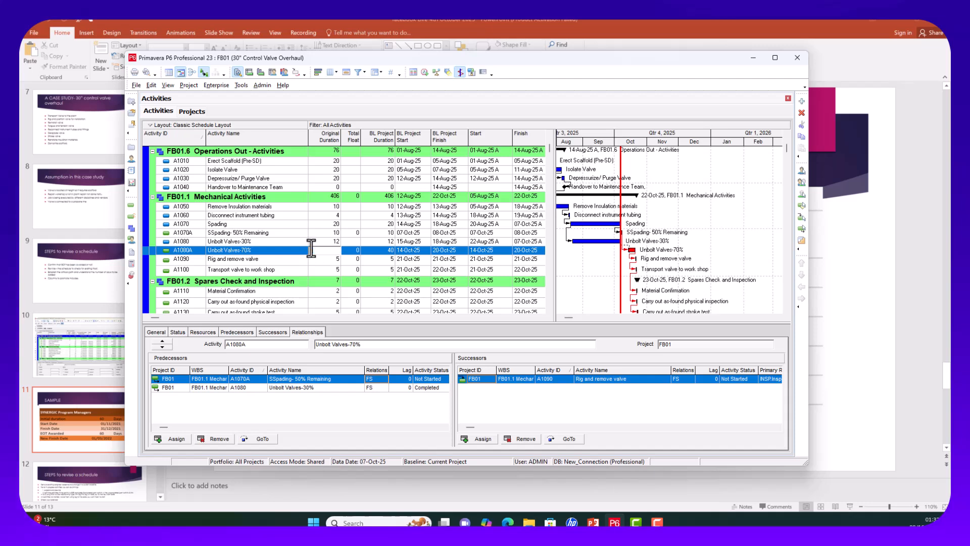
click(325, 269)
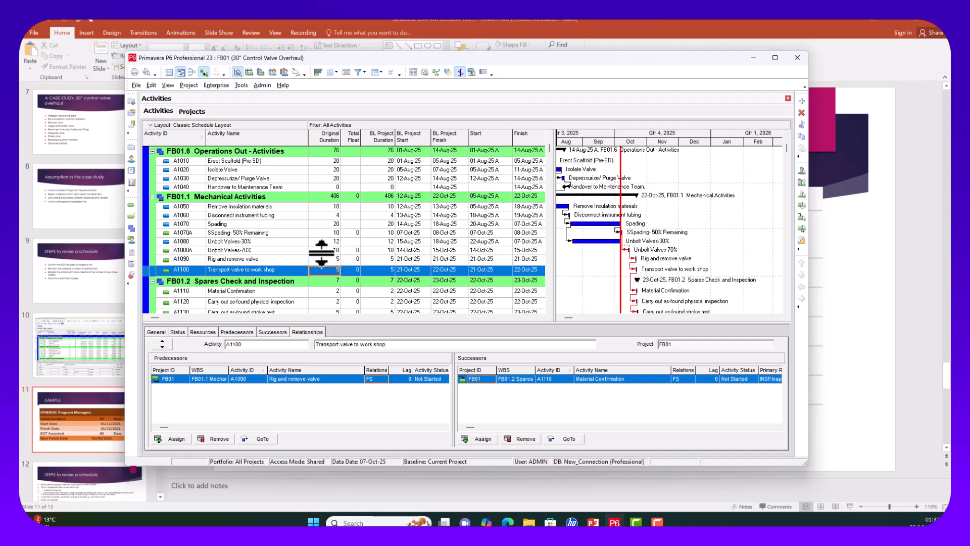
click(424, 71)
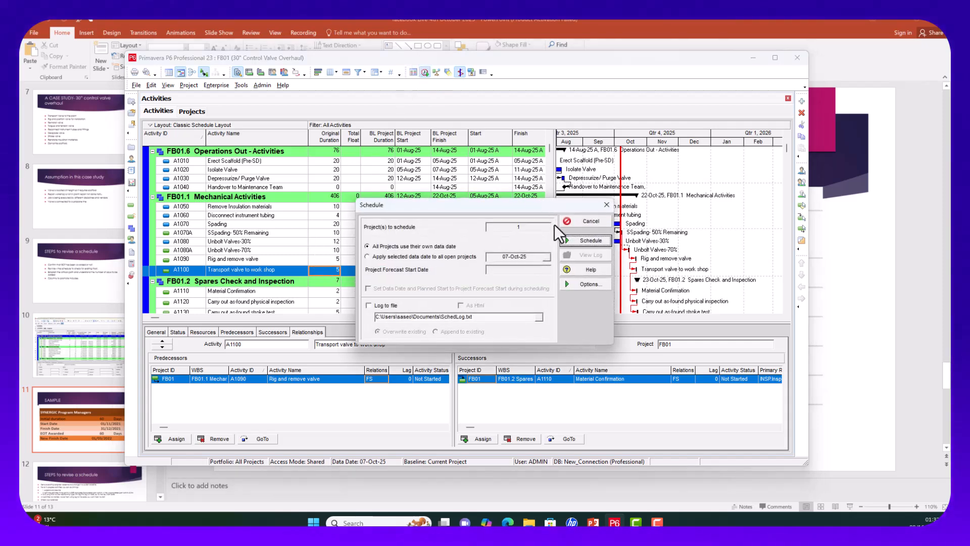
click(585, 241)
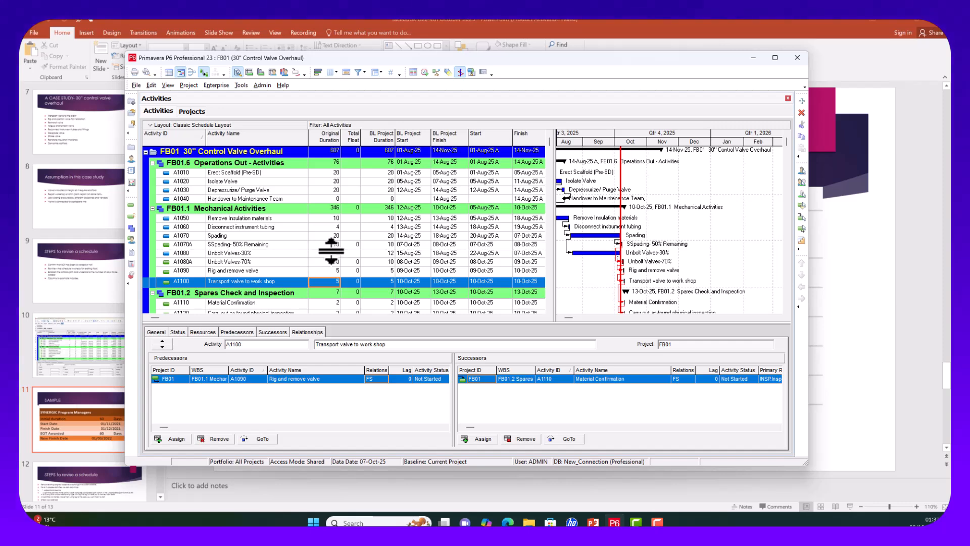
scroll(347, 247, down, 2)
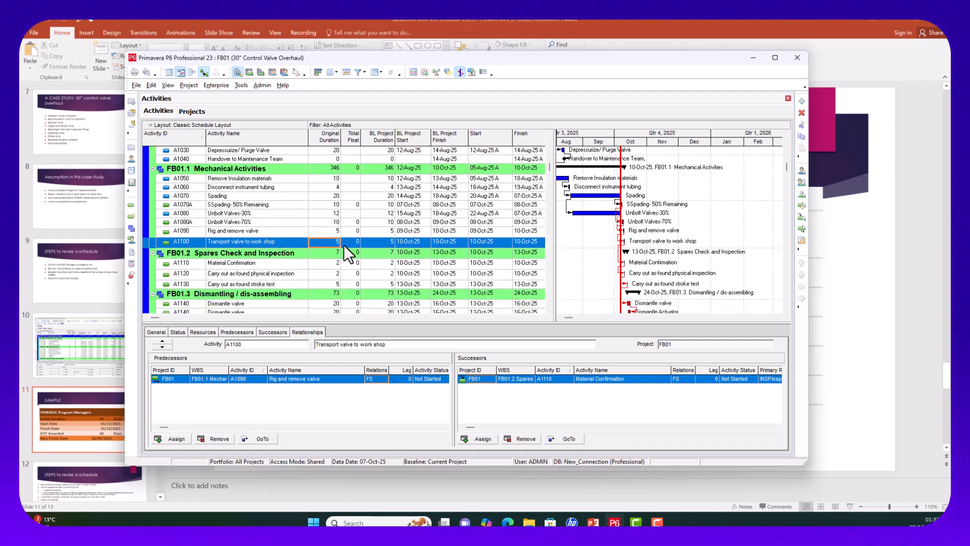
scroll(348, 253, down, 3)
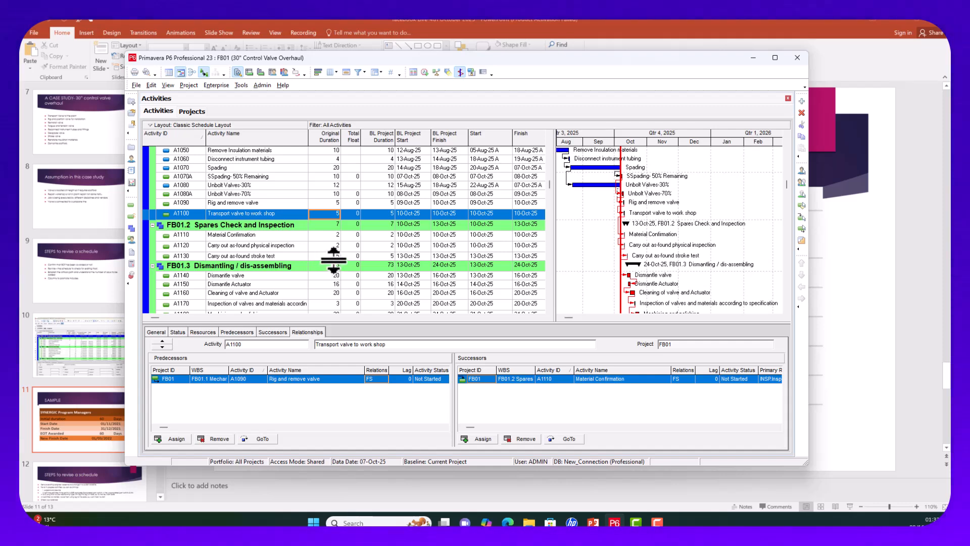
scroll(333, 262, down, 1)
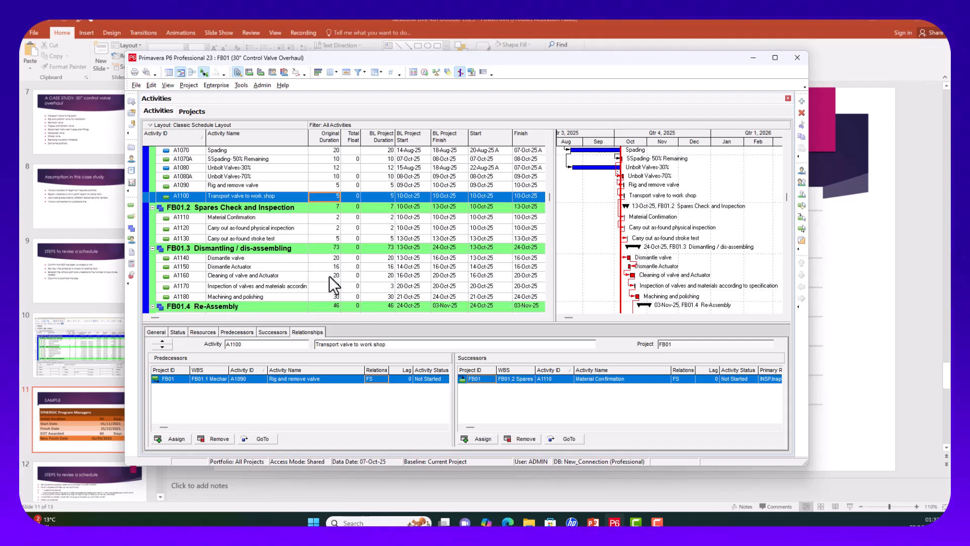
scroll(331, 286, down, 1)
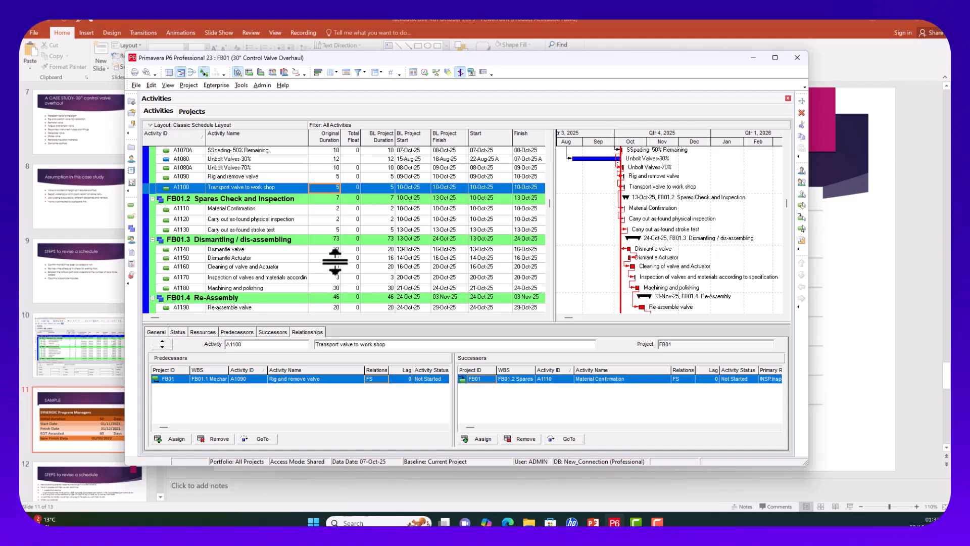
scroll(330, 277, down, 3)
scroll(330, 272, down, 2)
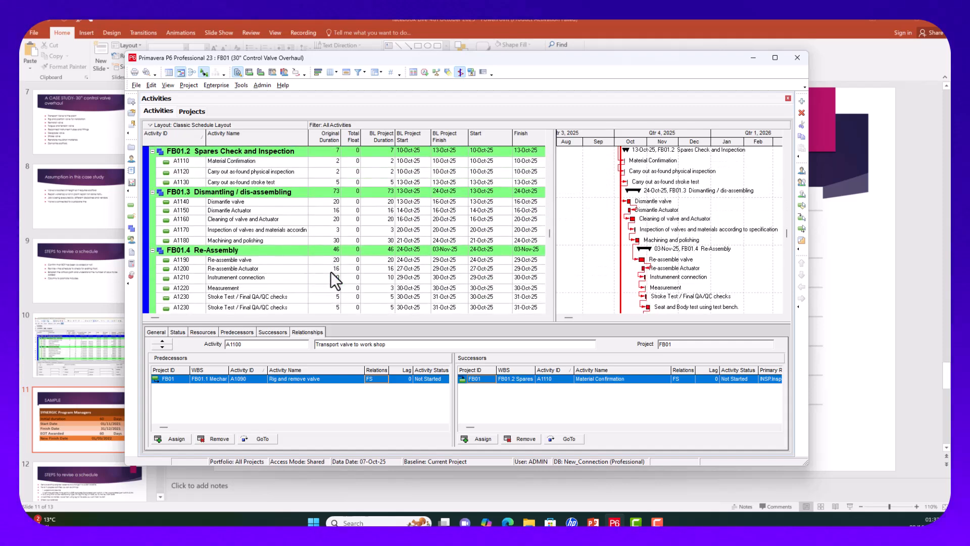
scroll(330, 271, down, 2)
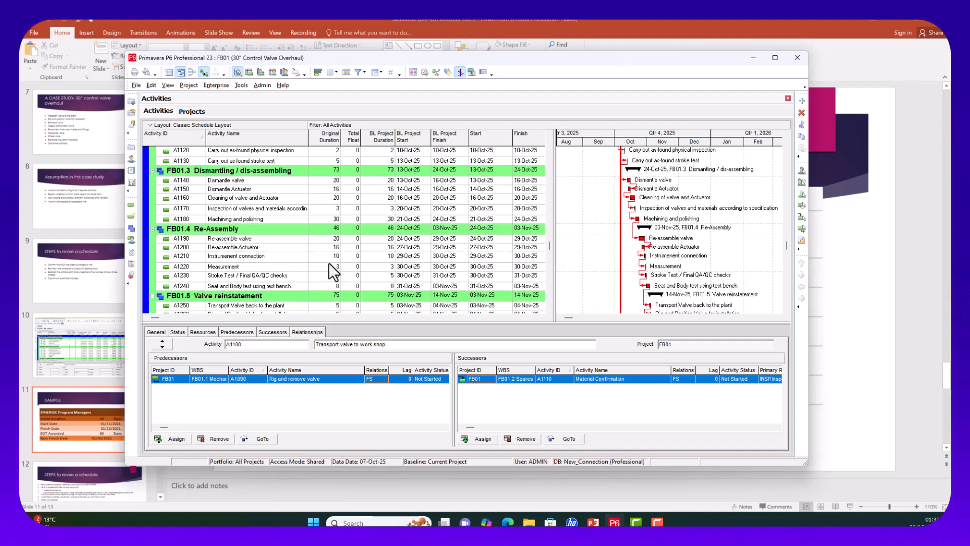
scroll(340, 267, up, 1)
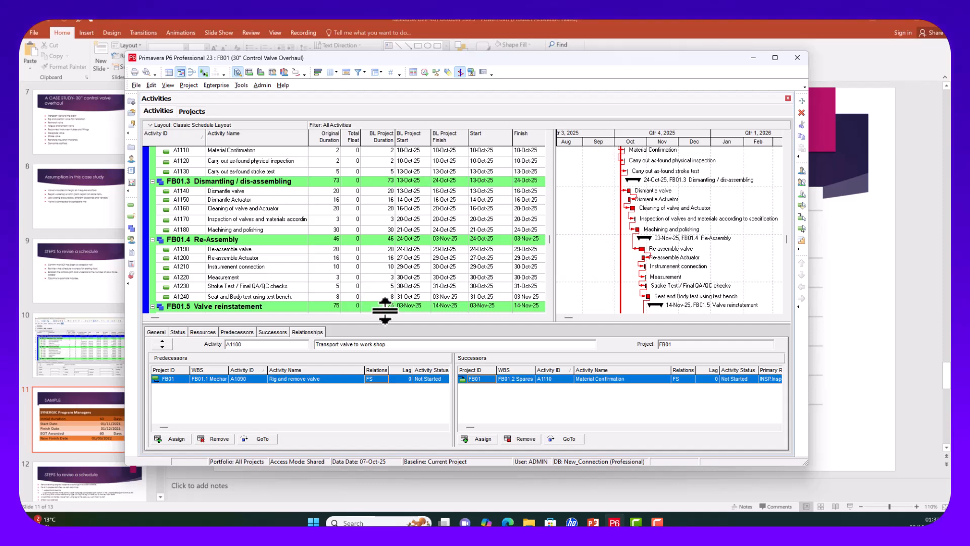
scroll(363, 287, down, 2)
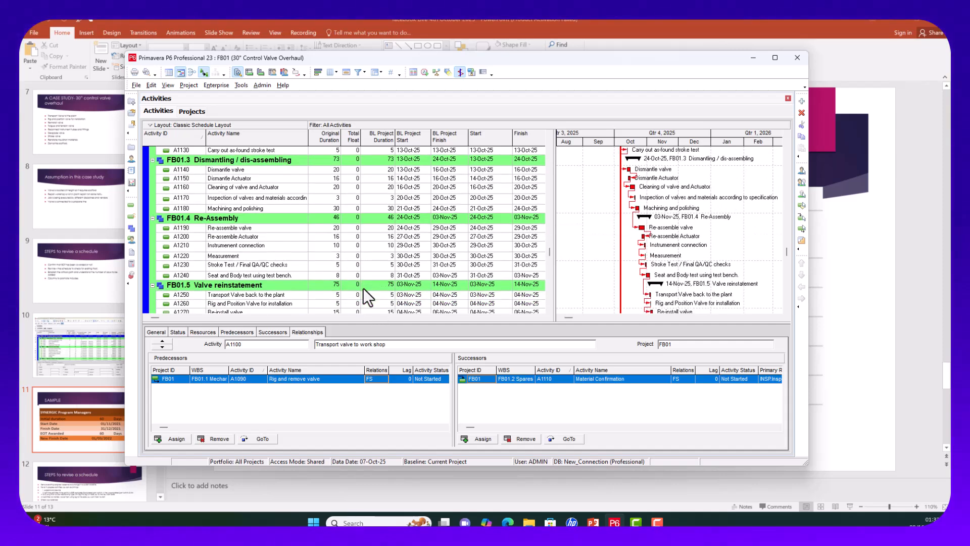
scroll(363, 298, down, 1)
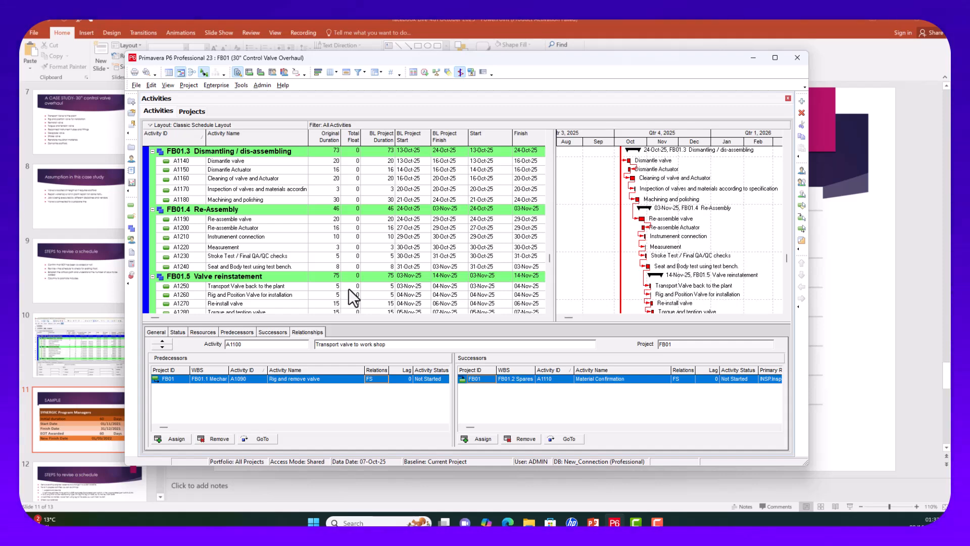
scroll(349, 289, down, 3)
scroll(348, 289, down, 4)
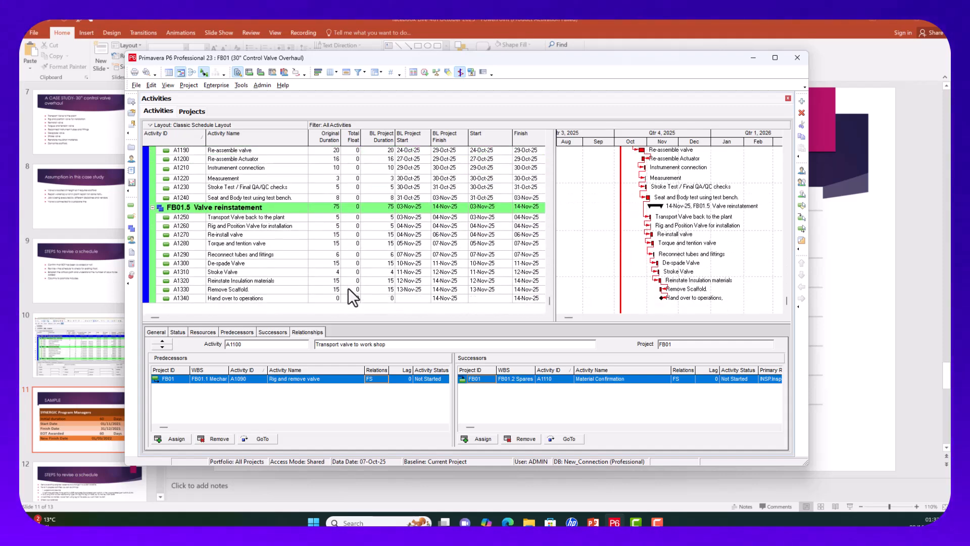
click(335, 245)
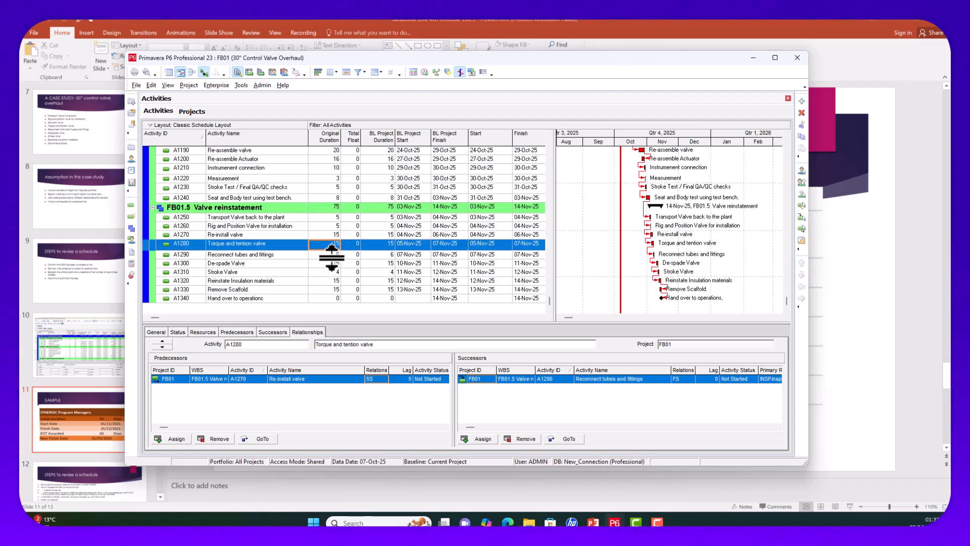
click(331, 253)
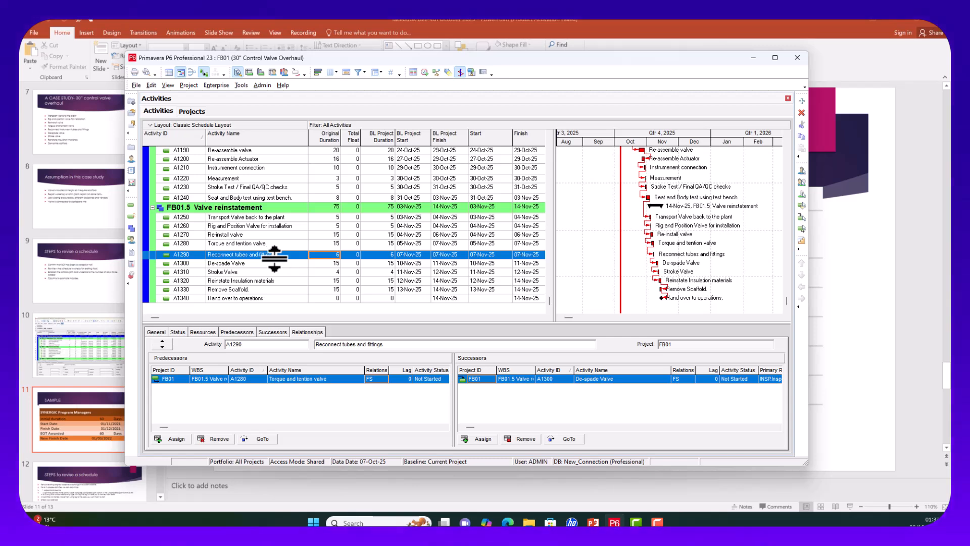
Step: Change De-spade Valve (A1300) original duration from 15 to 10 days
click(326, 263)
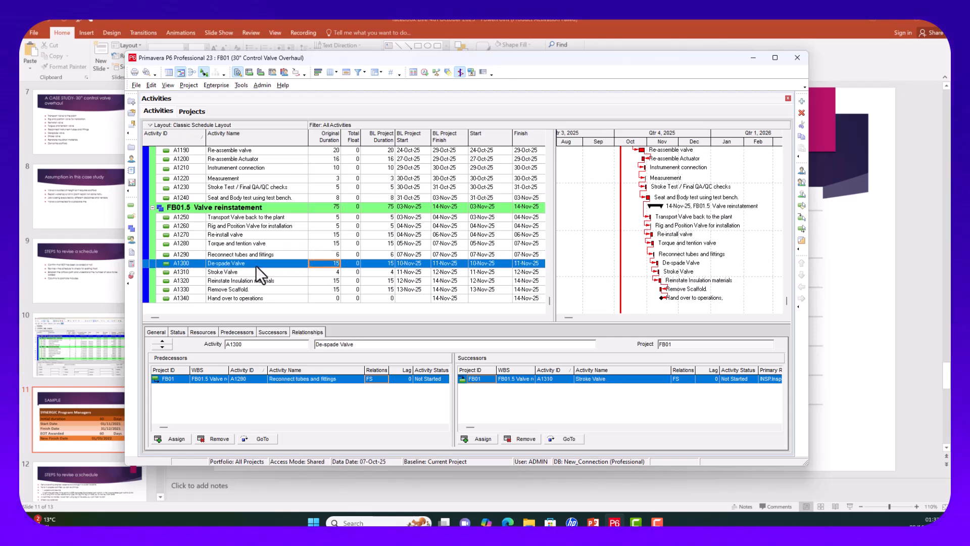
click(329, 263)
click(311, 280)
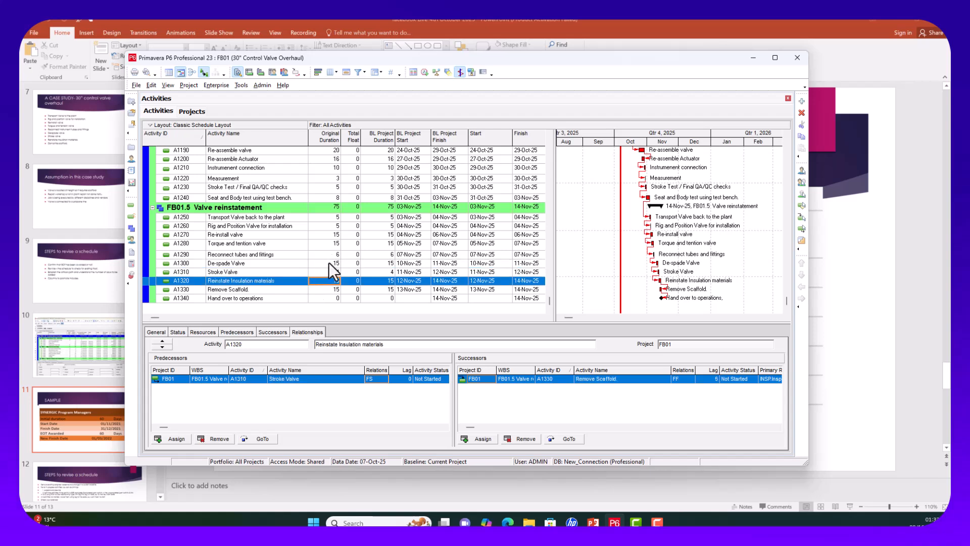
click(329, 263)
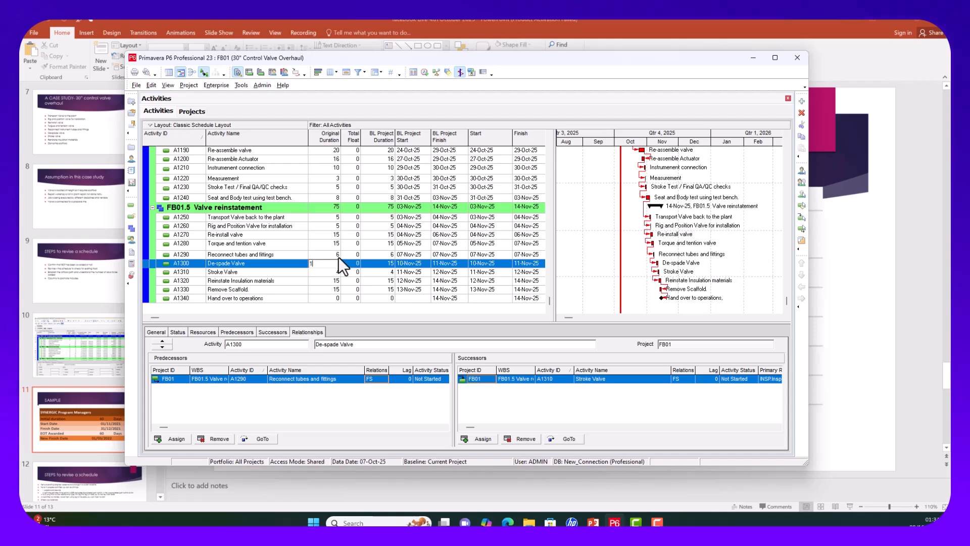
text(10)
click(339, 280)
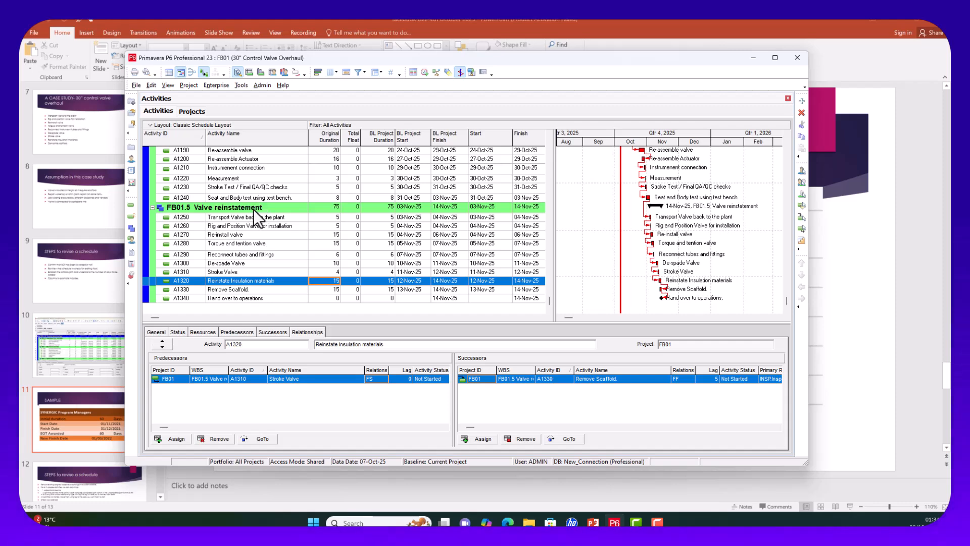
Step: Reschedule with De-spade Valve at 10 days and scroll through the updated activity dates
click(423, 74)
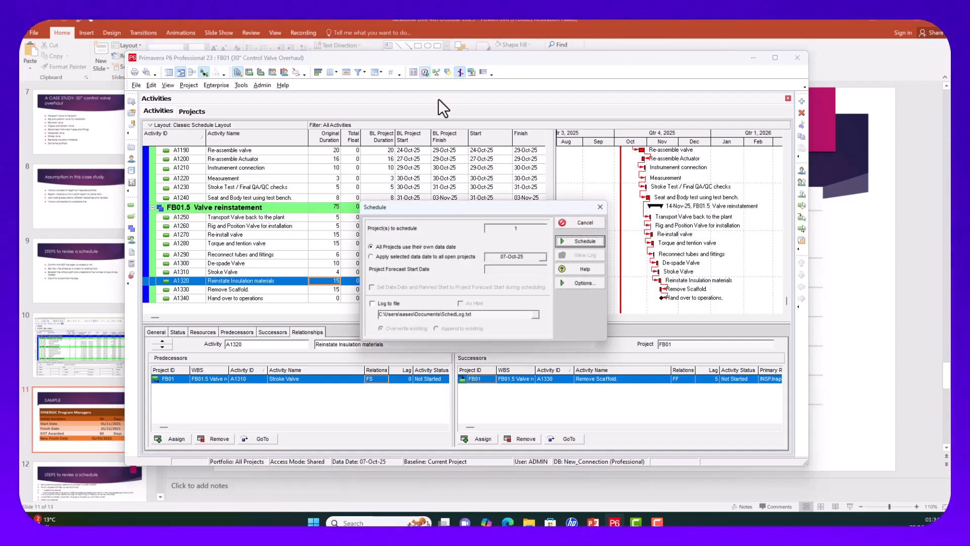
click(571, 240)
scroll(459, 235, up, 15)
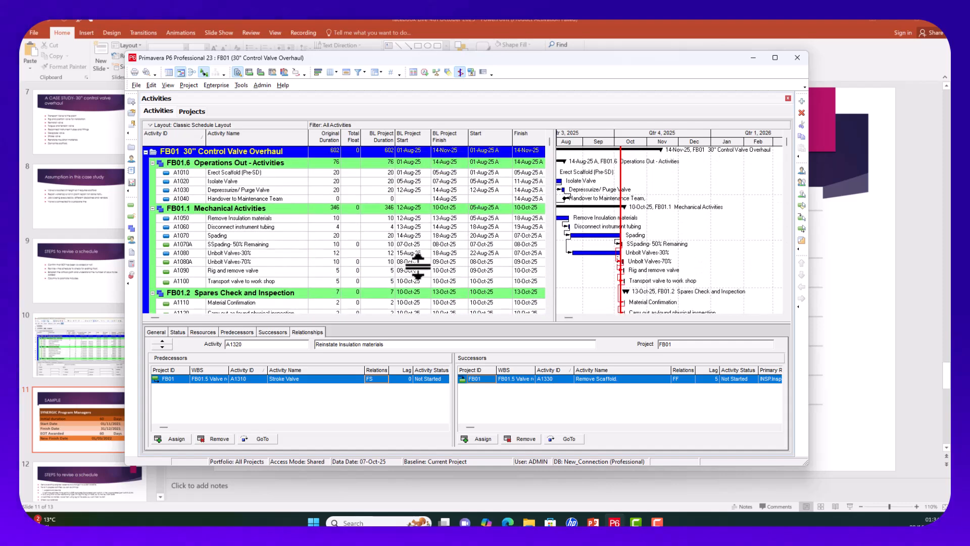
scroll(368, 276, down, 1)
scroll(367, 276, down, 4)
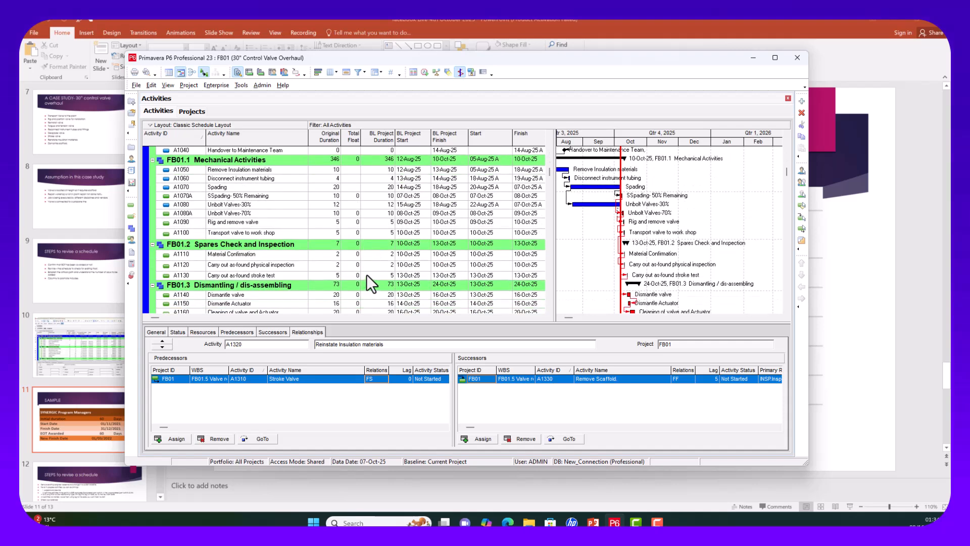
scroll(578, 280, down, 5)
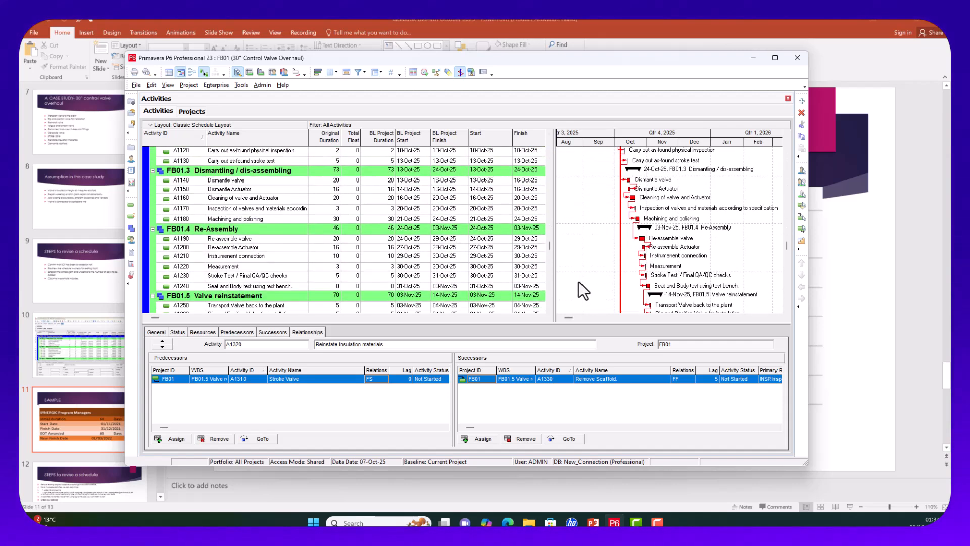
scroll(369, 260, down, 2)
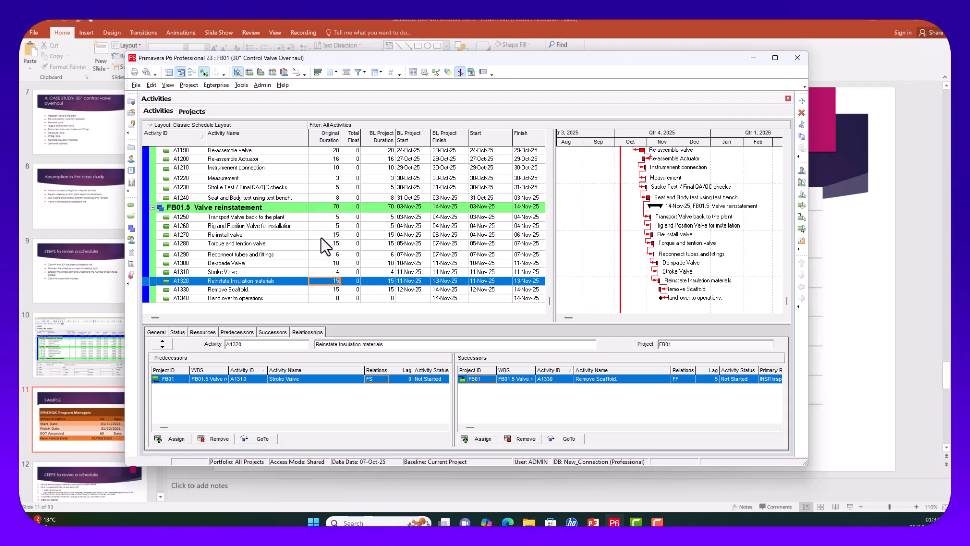
Step: Change Machining and polishing (A1180) from 30 to 10 days and bring up the Schedule dialog
scroll(321, 242, up, 2)
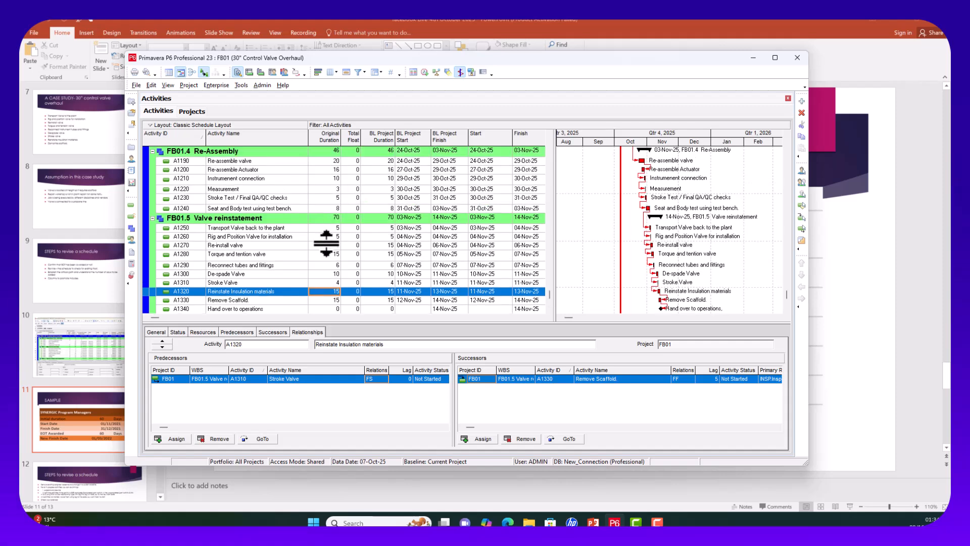
scroll(319, 247, up, 1)
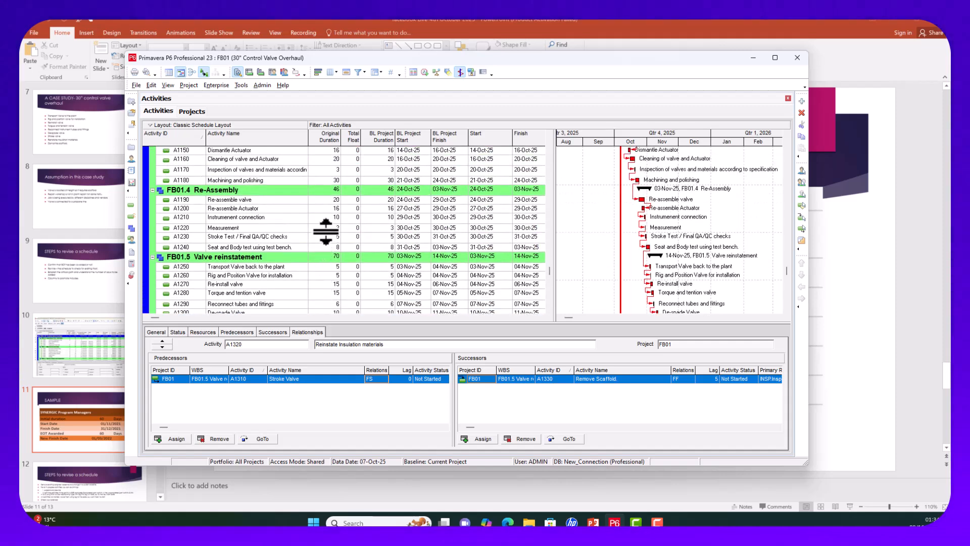
click(334, 209)
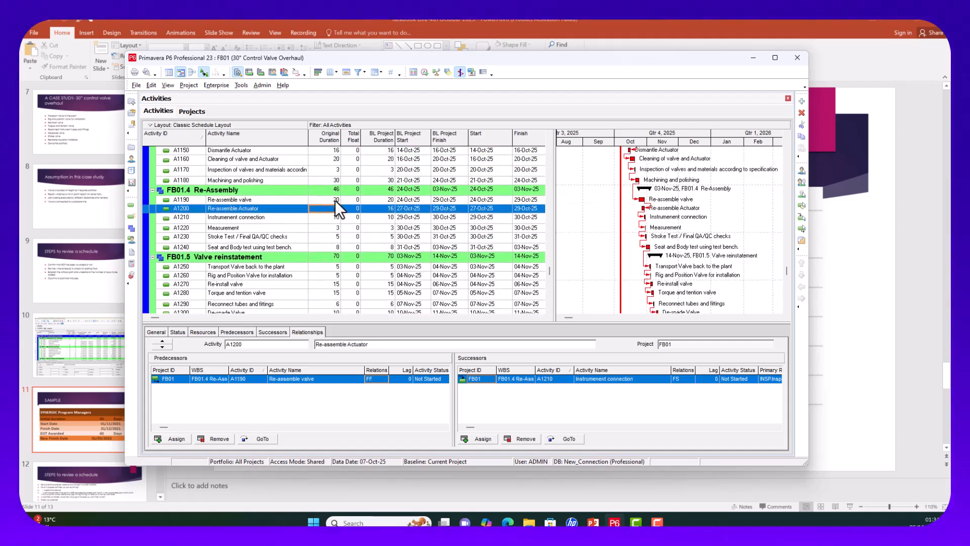
click(335, 199)
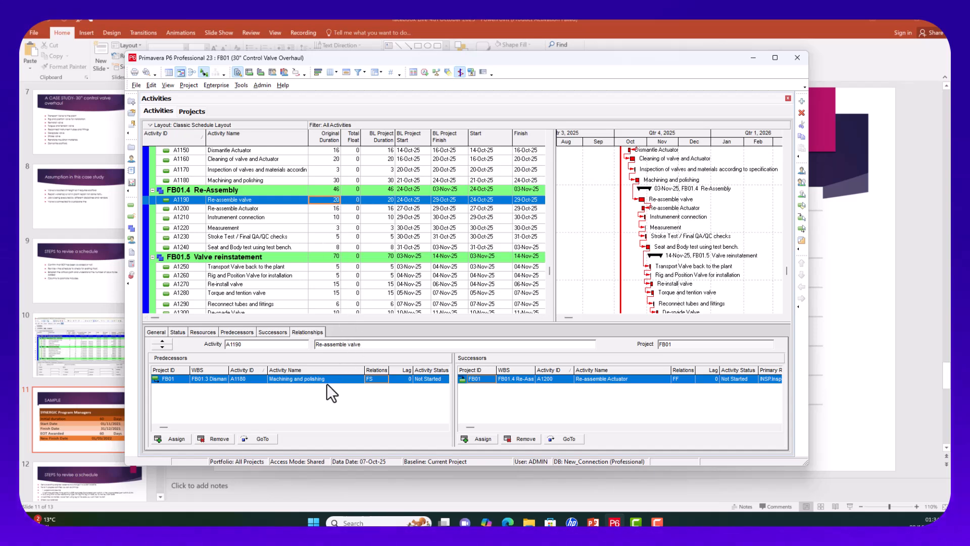
click(334, 180)
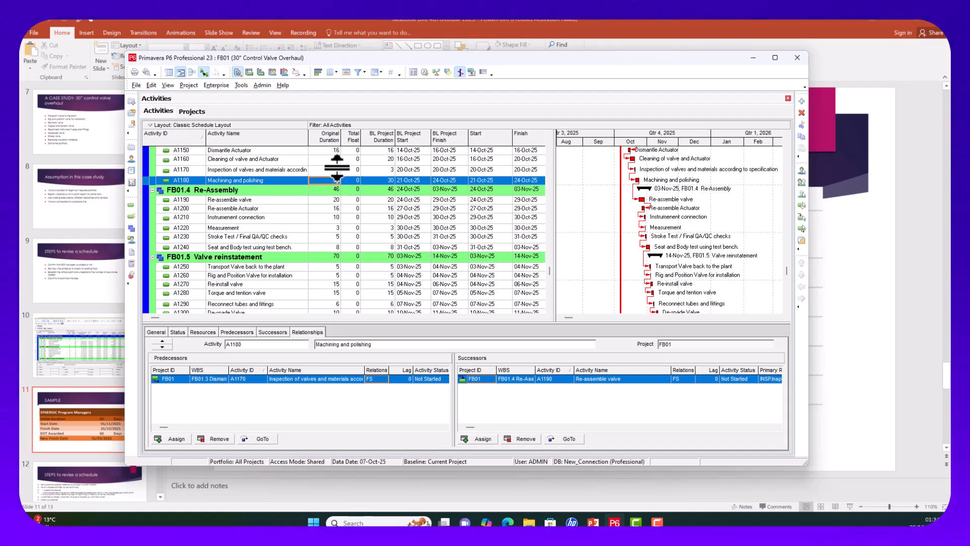
text(1)
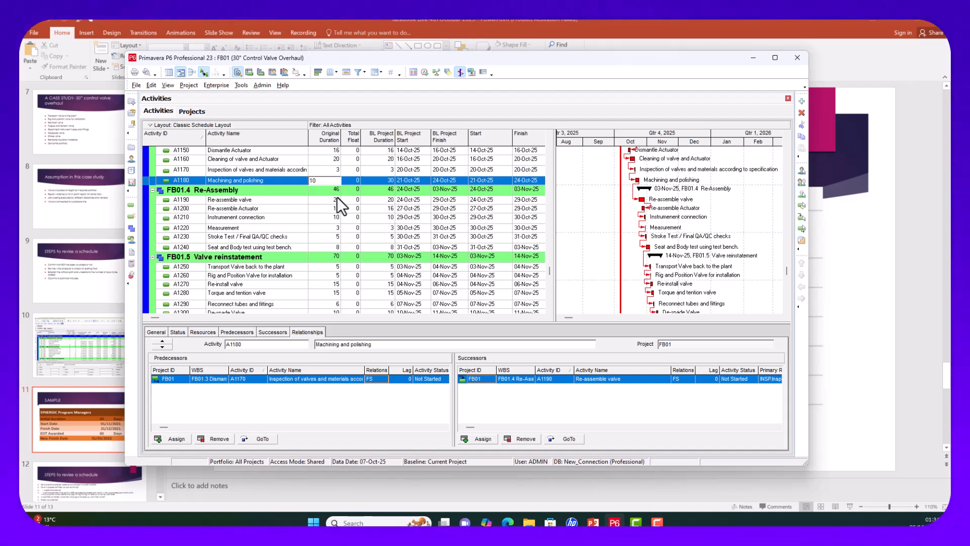
click(325, 220)
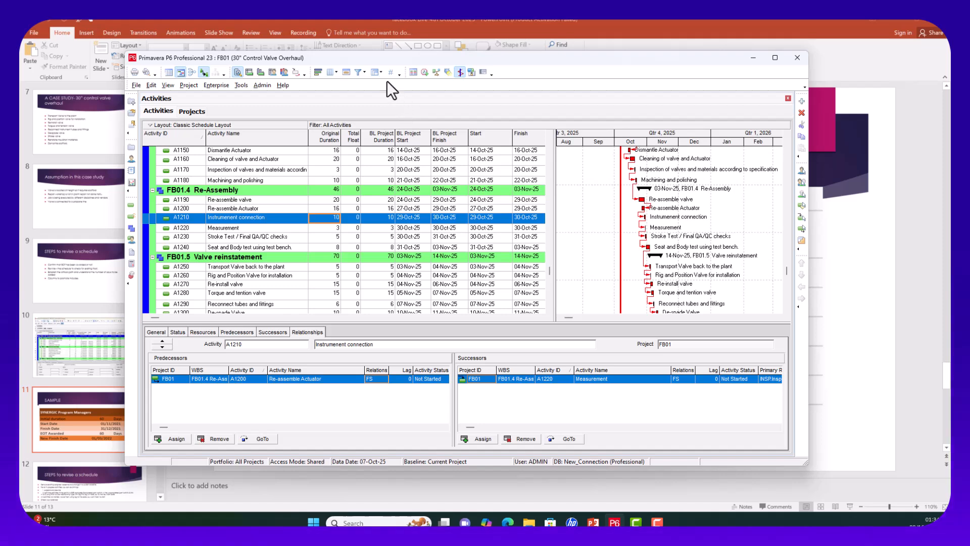
click(424, 71)
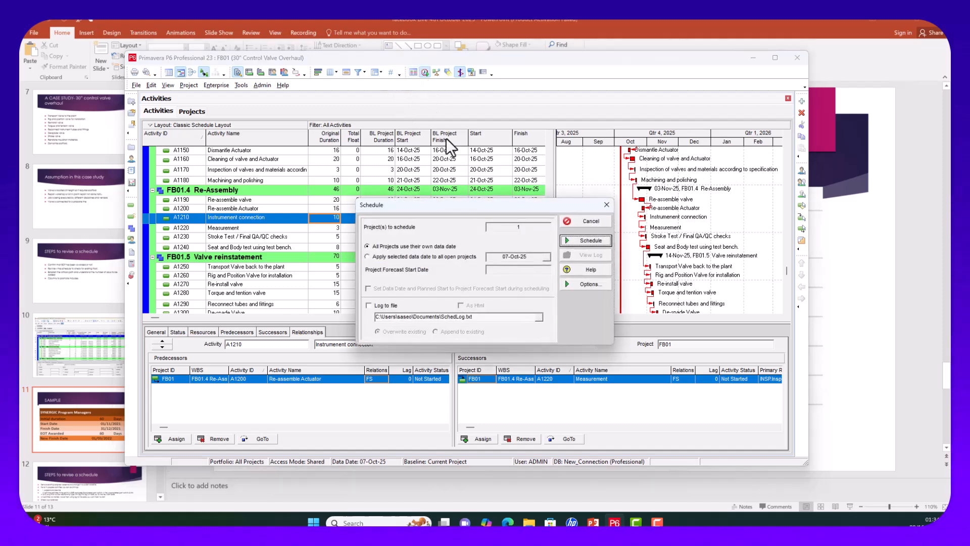
Step: Run the schedule and confirm the FB01 project now finishes 11-Nov-25
click(569, 241)
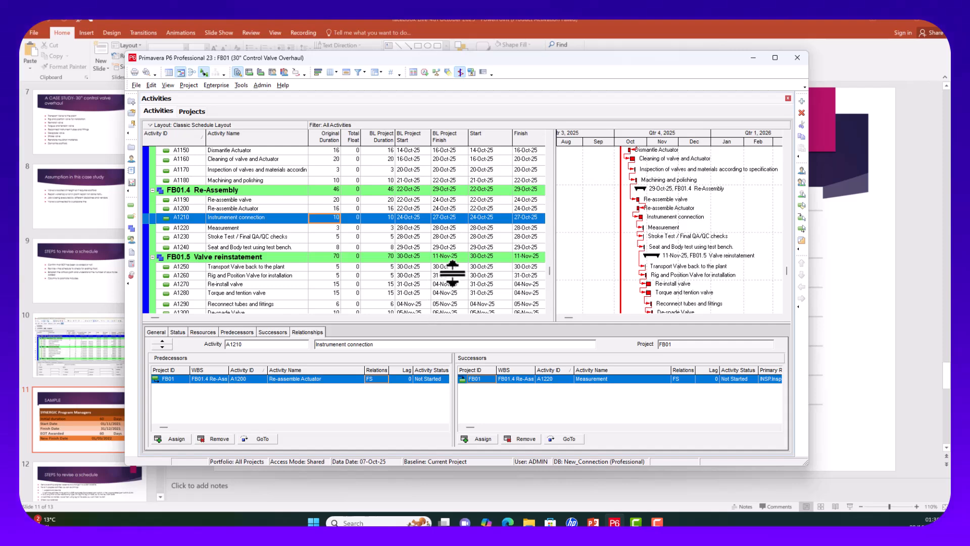
scroll(452, 273, down, 2)
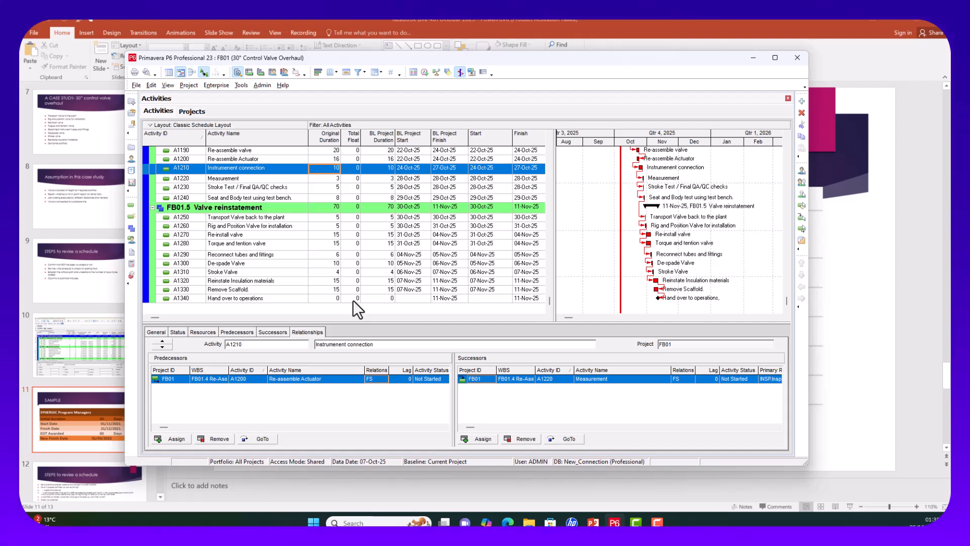
scroll(353, 300, up, 4)
scroll(352, 299, up, 6)
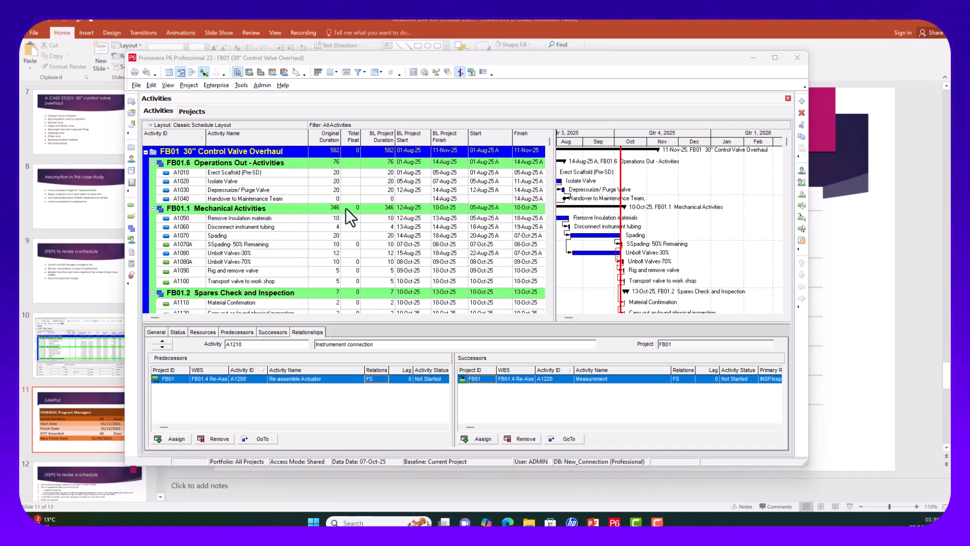
scroll(338, 219, down, 1)
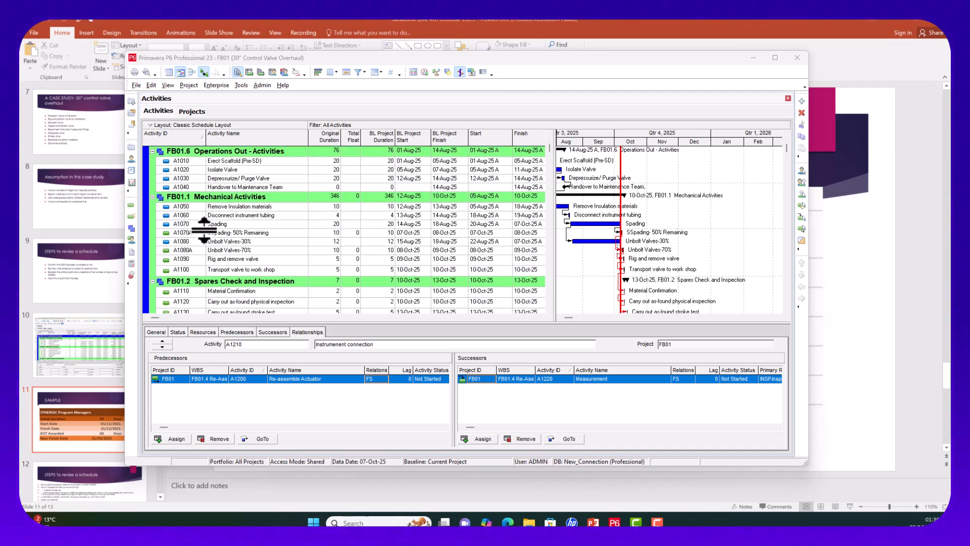
Step: Review the links of SSpading- 50% Remaining, Unbolt Valves-70%, Rig and remove valve, and Unbolt Valves-30%
click(243, 233)
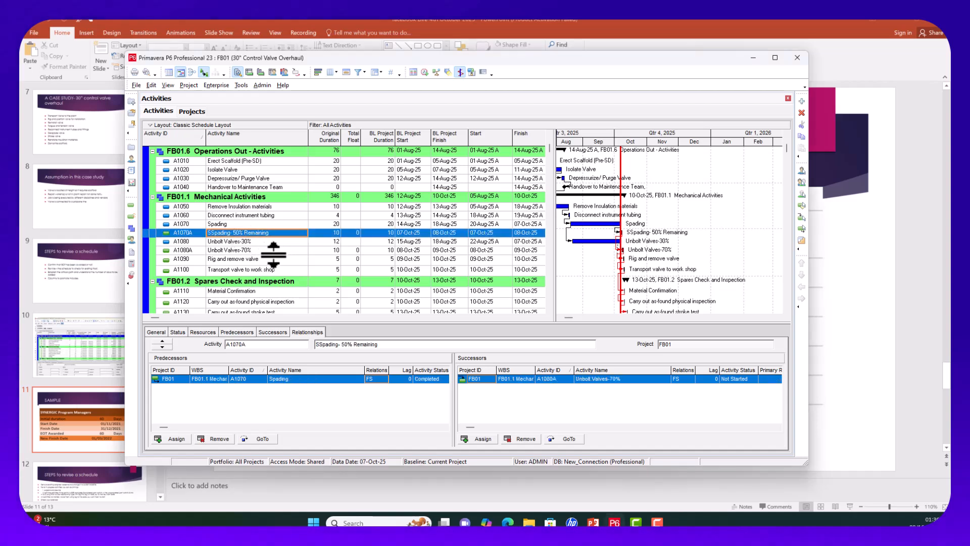
click(262, 251)
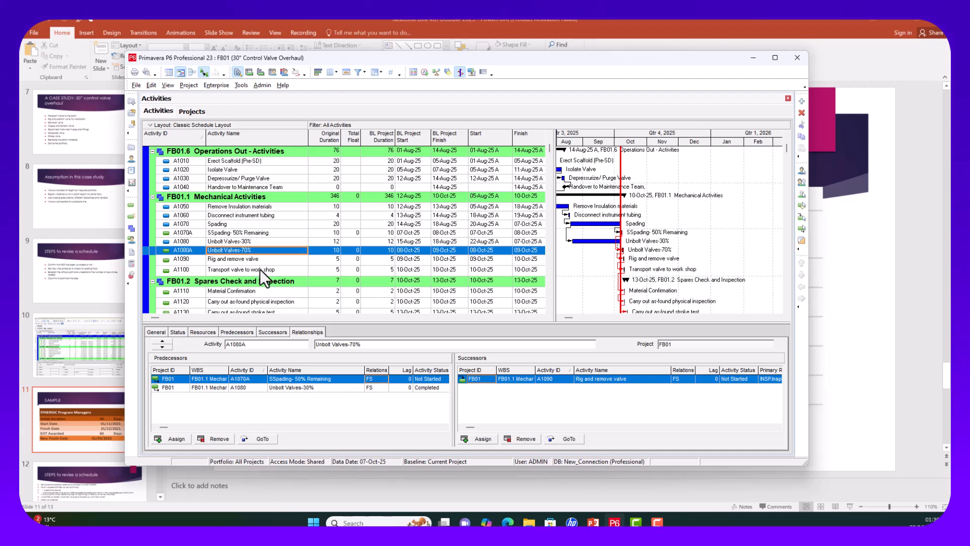
click(263, 259)
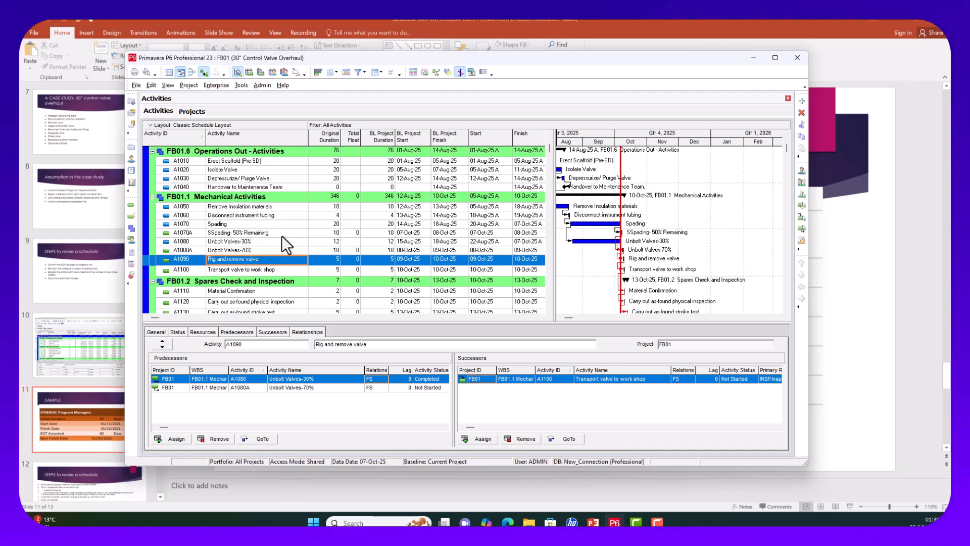
click(281, 234)
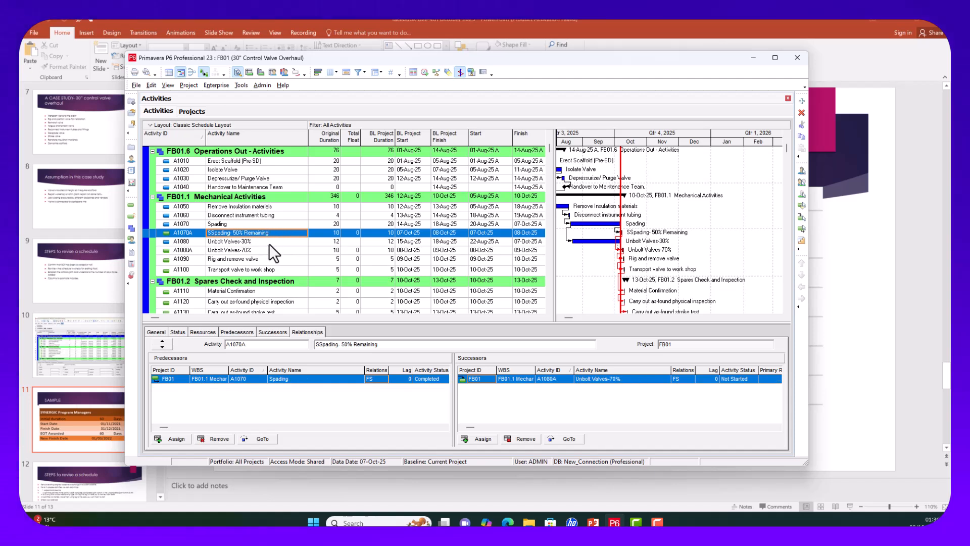
click(280, 243)
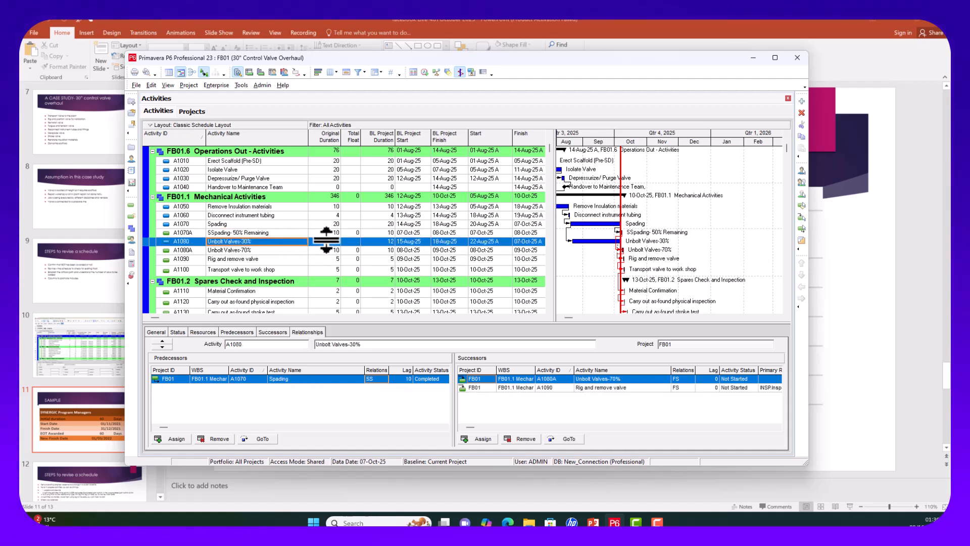
click(279, 235)
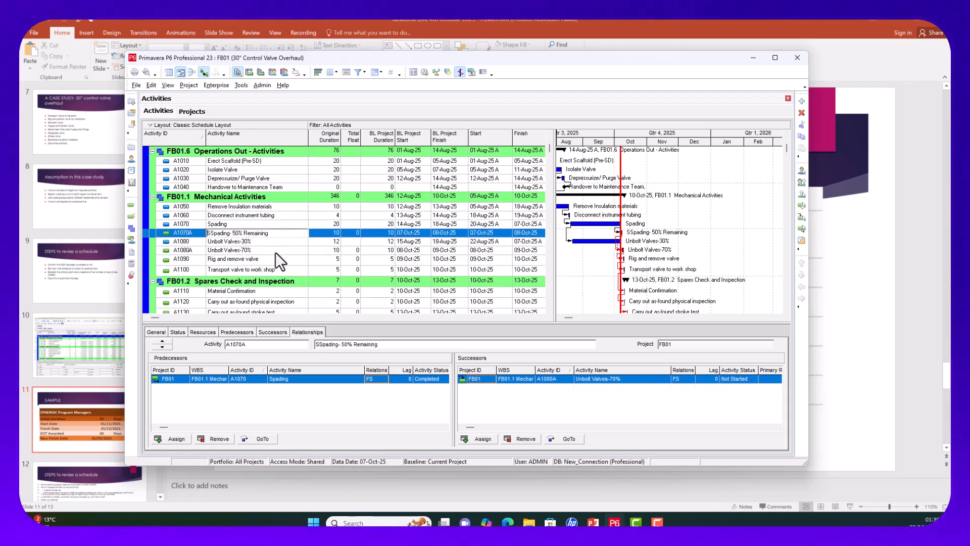
Step: Change Unbolt Valves-70%'s A1070A predecessor link from FS to SS and bring up scheduling
click(275, 251)
click(284, 233)
click(272, 251)
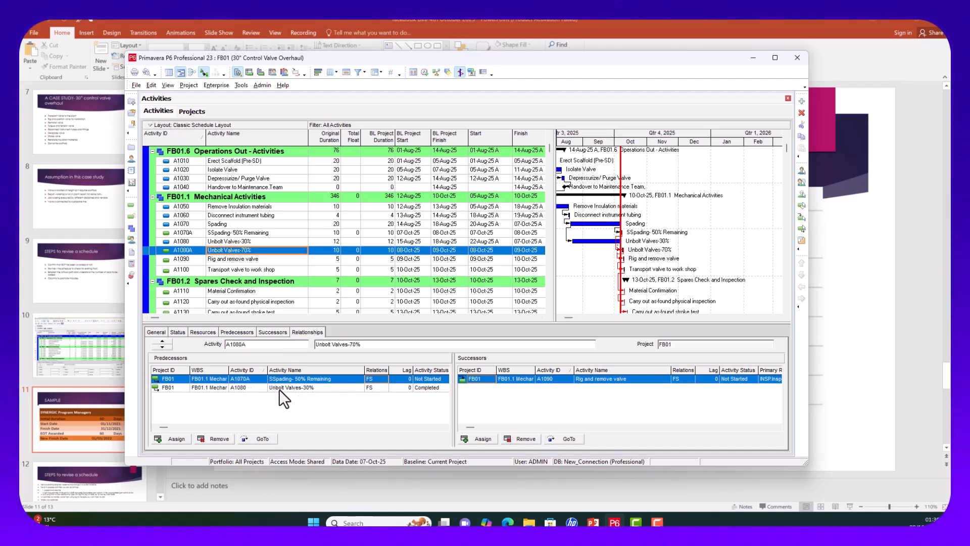
click(378, 379)
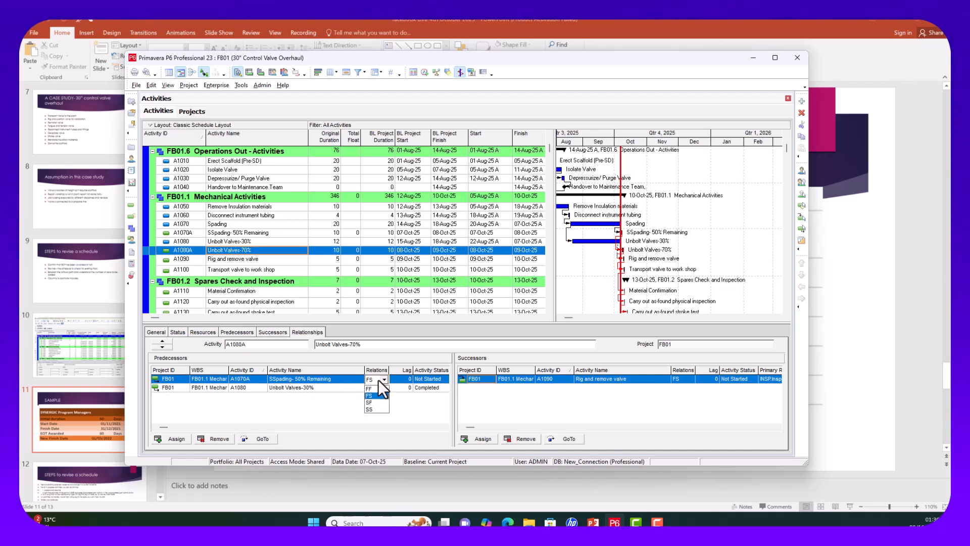
click(373, 409)
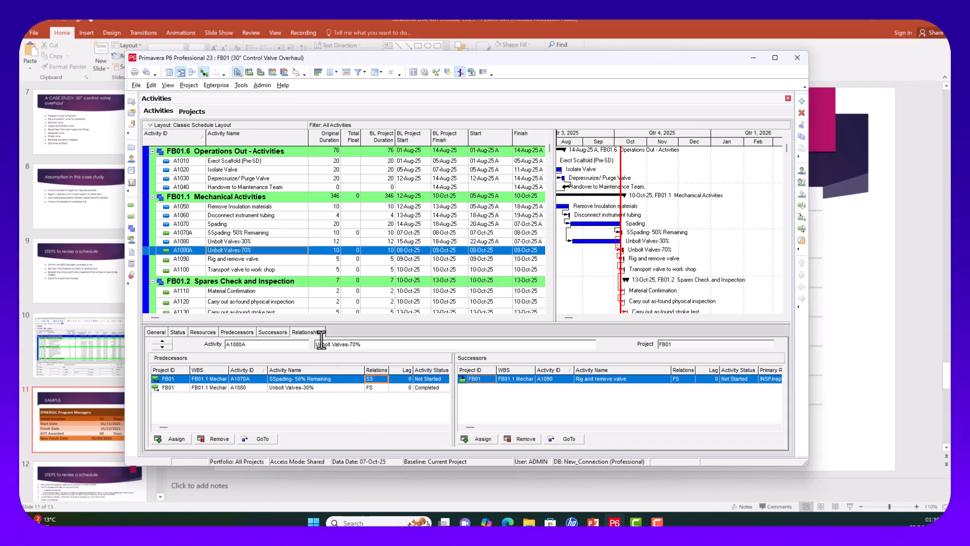
click(424, 74)
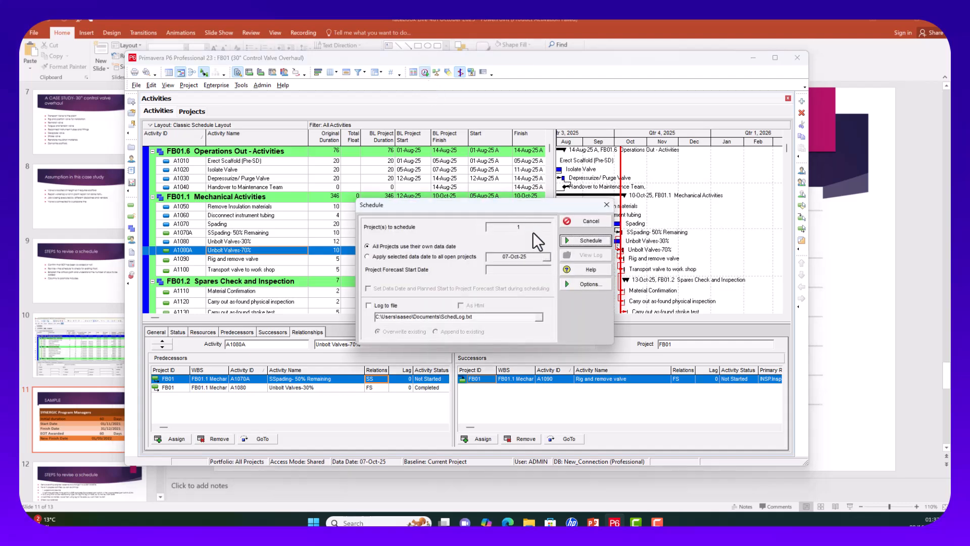
Step: Reschedule and review: Unbolt Valves-70% starts 07-Oct-25 and Re-Assembly runs 21–28-Oct-25
click(577, 240)
scroll(467, 207, up, 1)
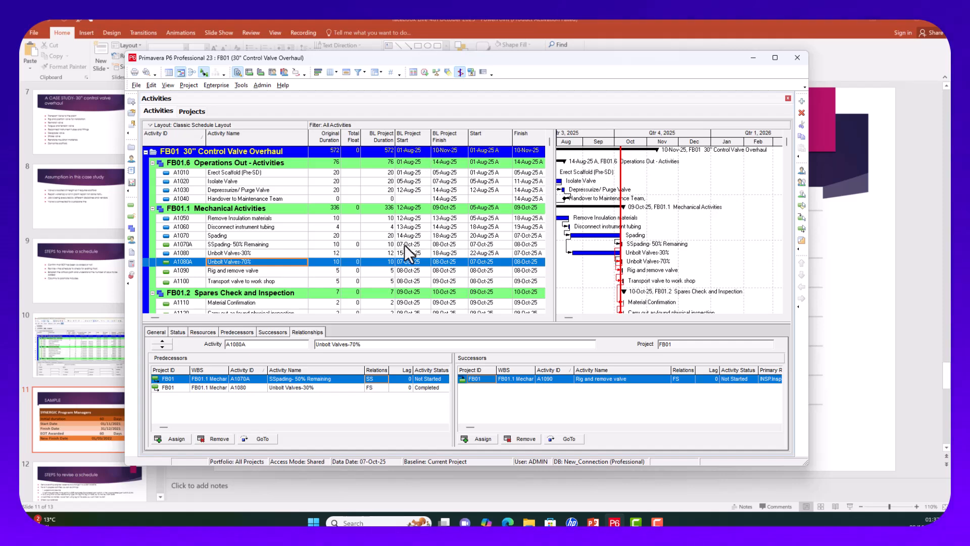
scroll(417, 247, down, 3)
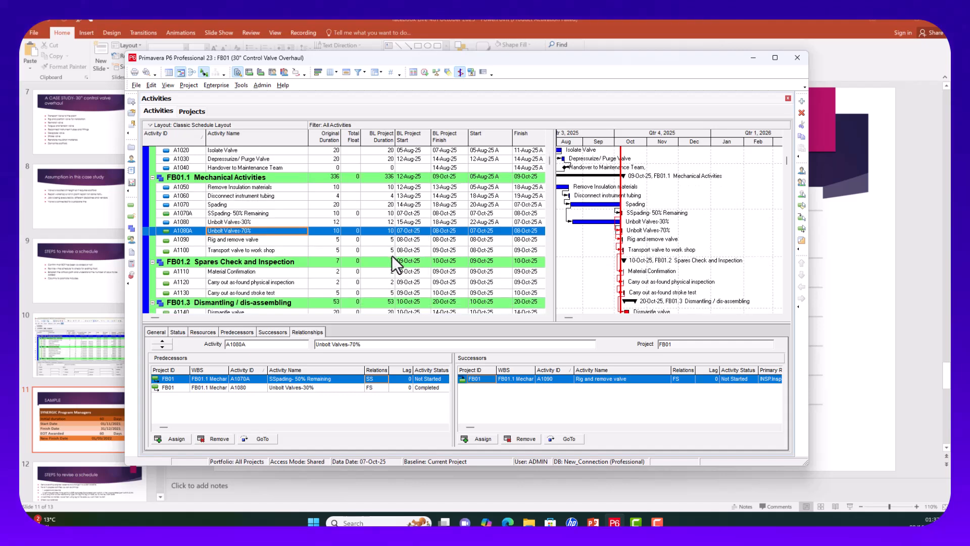
scroll(383, 274, down, 1)
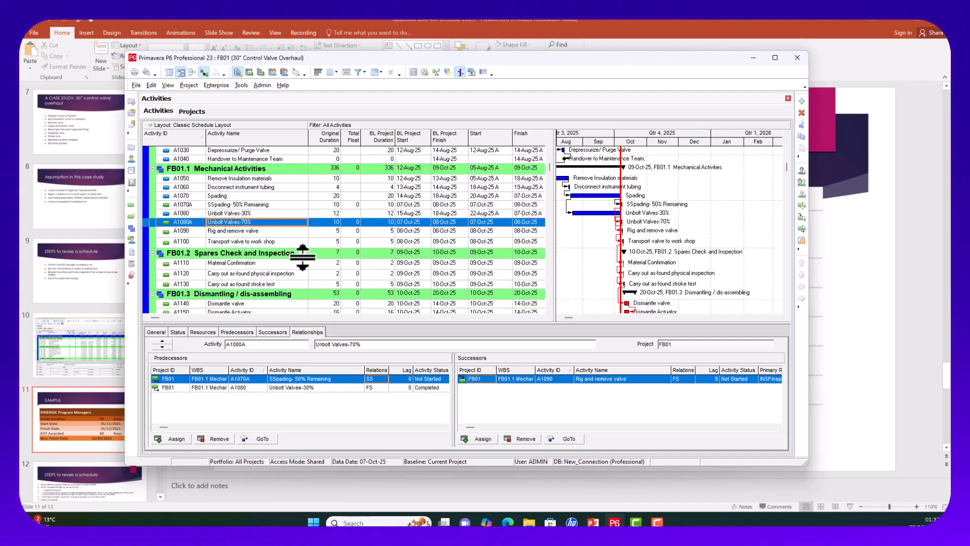
scroll(329, 206, down, 2)
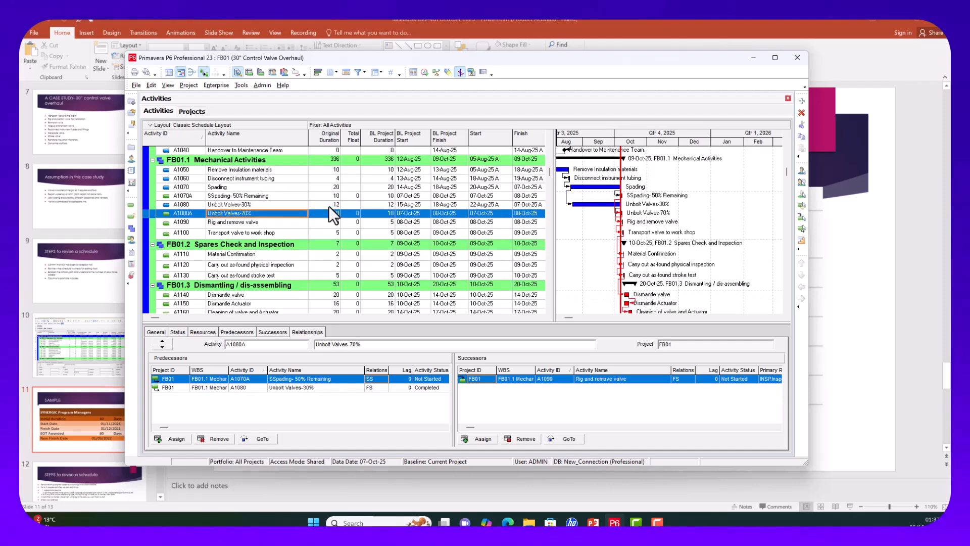
scroll(329, 206, down, 4)
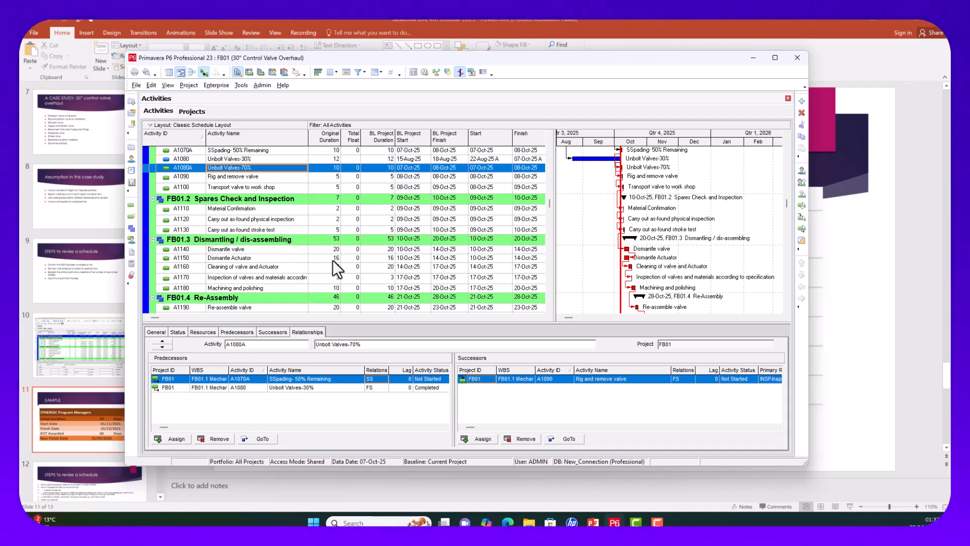
Step: Review the links of Dismantle valve and Dismantle Actuator
click(243, 250)
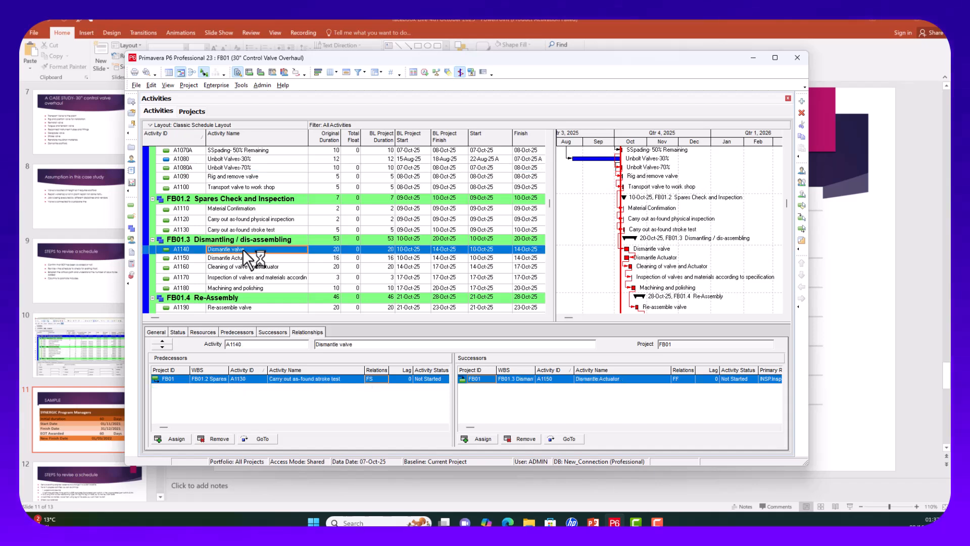
click(278, 271)
click(289, 259)
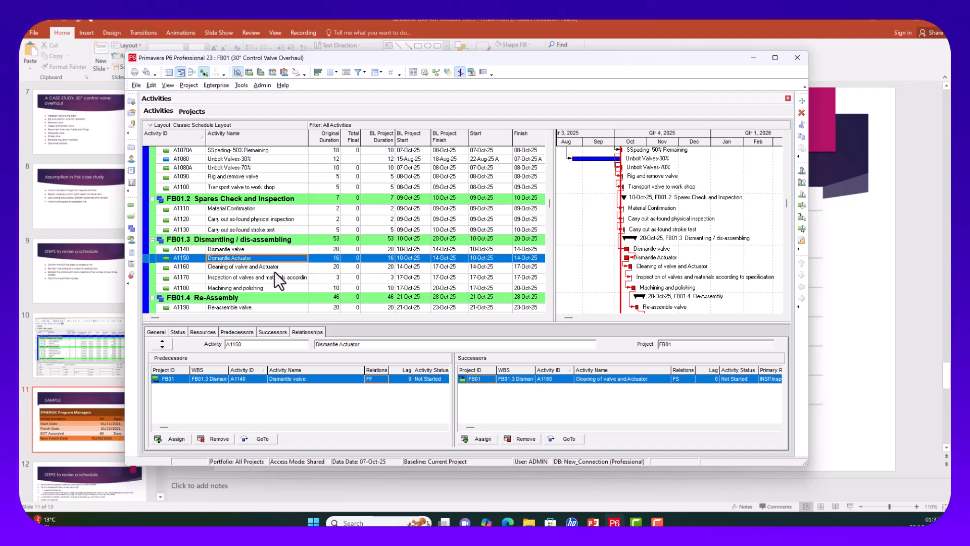
Step: Change Cleaning of valve and Actuator (A1160) original duration from 20 to 10 days
click(274, 270)
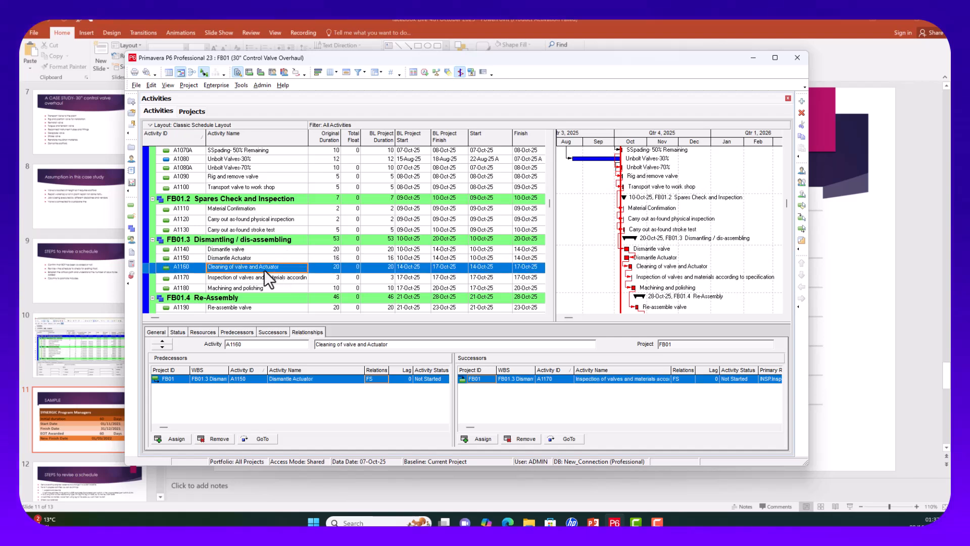
click(332, 266)
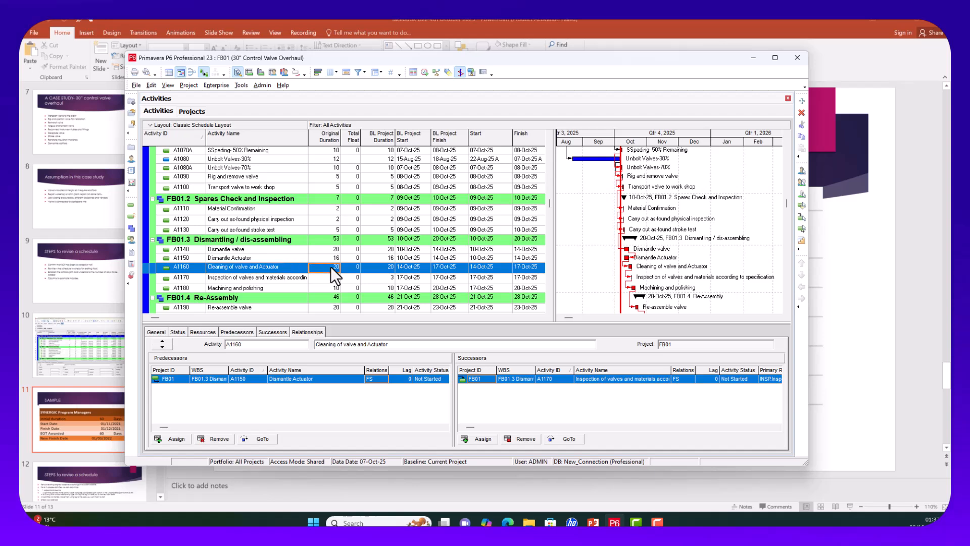
click(330, 267)
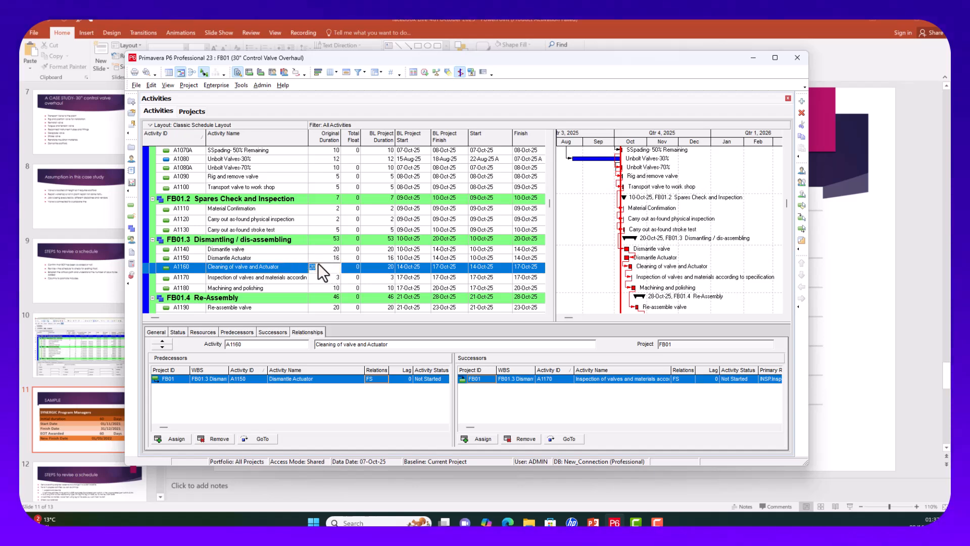
text(10)
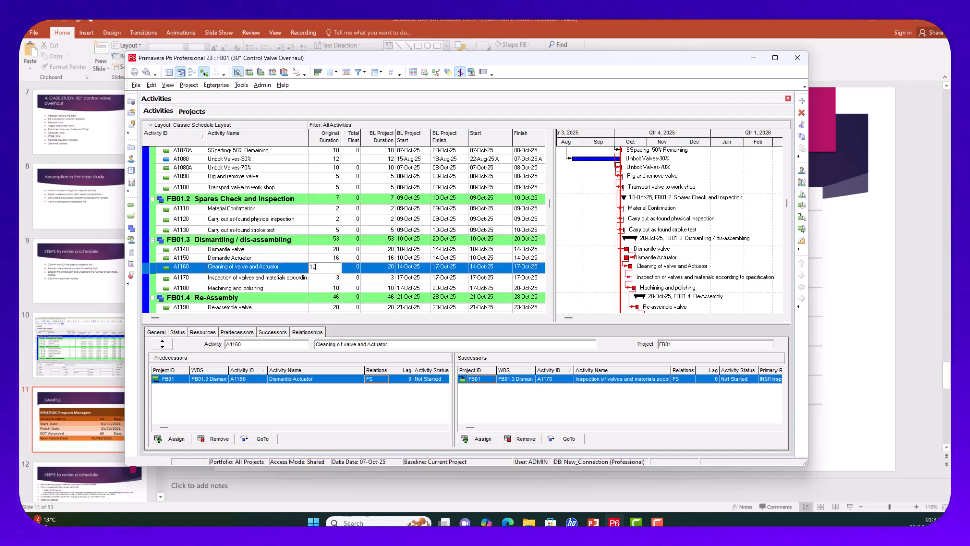
click(332, 279)
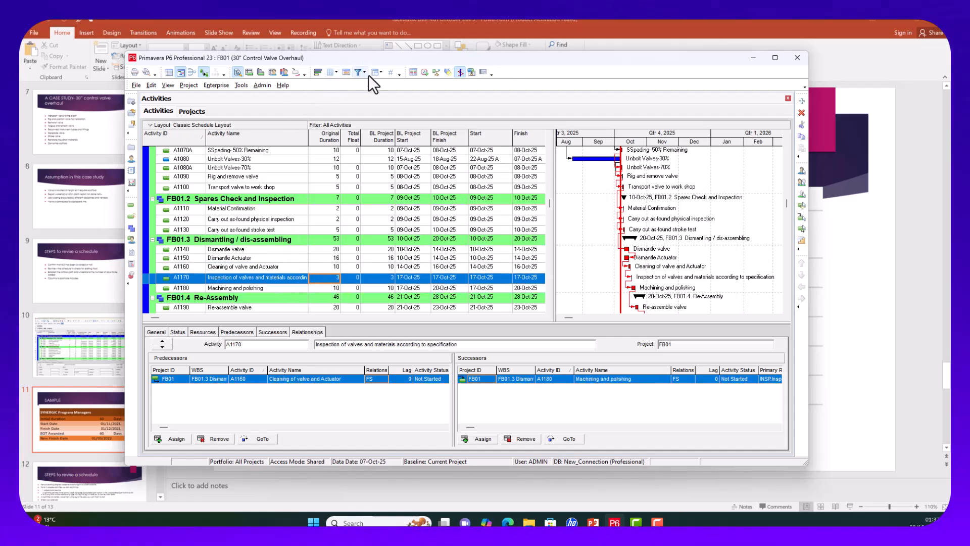
Step: Reschedule the project, then scroll to the FB01.4 Re-Assembly and FB01.5 Valve reinstatement rows
click(424, 72)
click(595, 240)
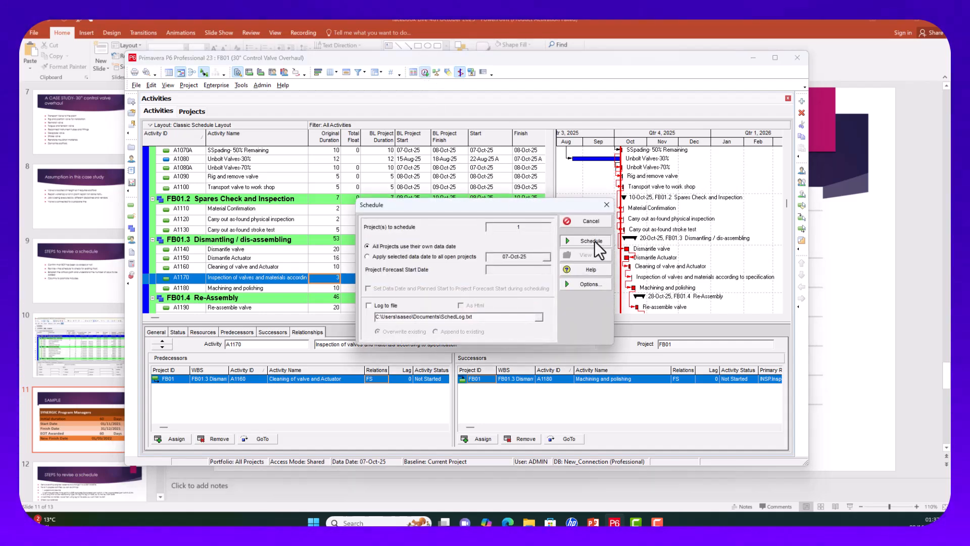
scroll(387, 281, down, 4)
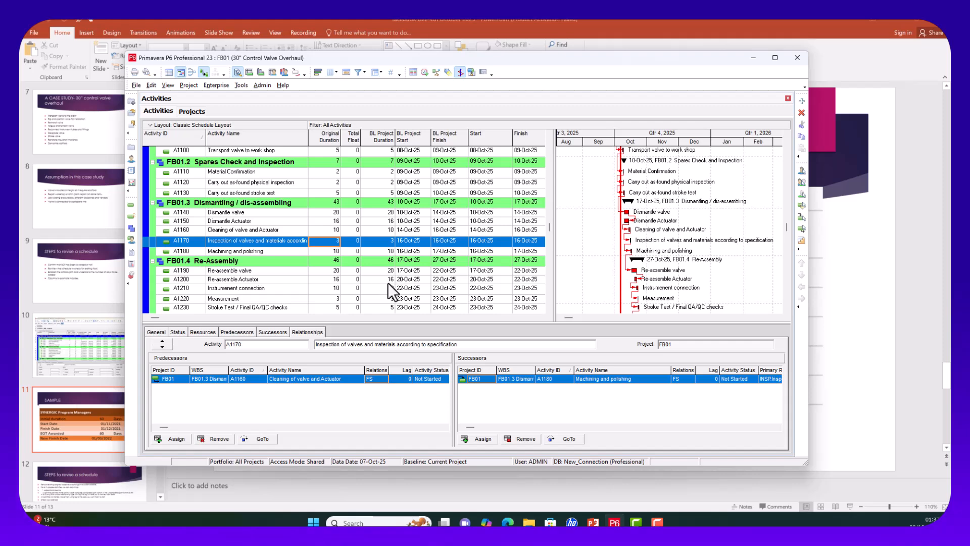
scroll(387, 283, down, 4)
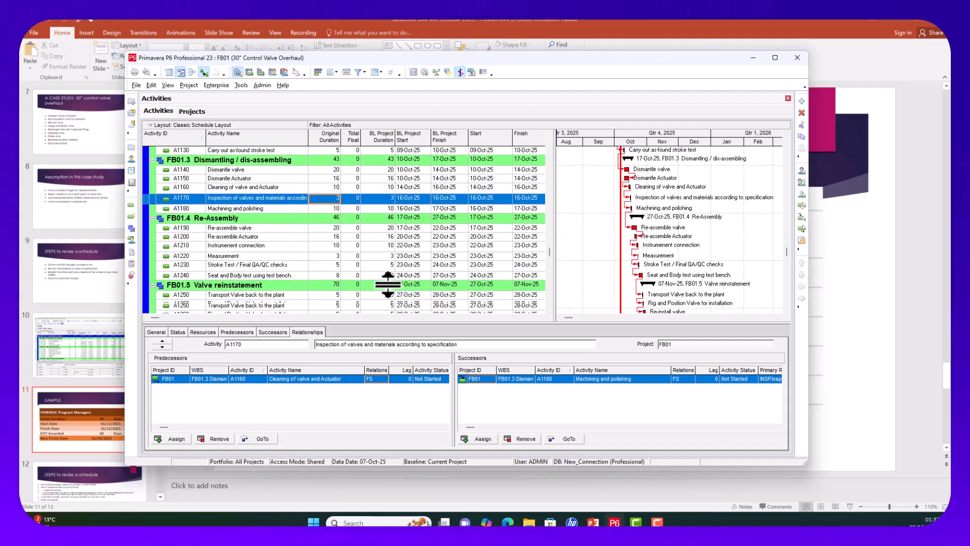
scroll(387, 284, down, 8)
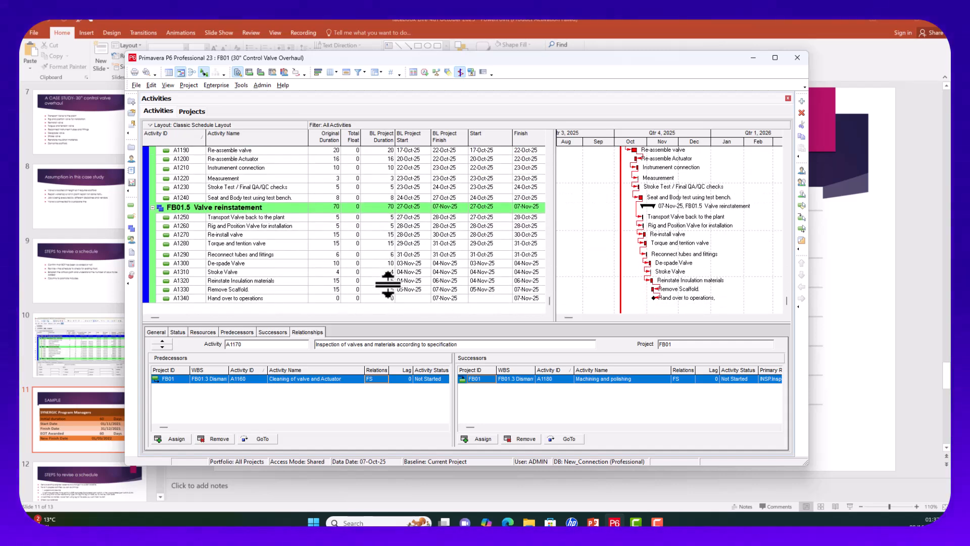
scroll(387, 283, up, 1)
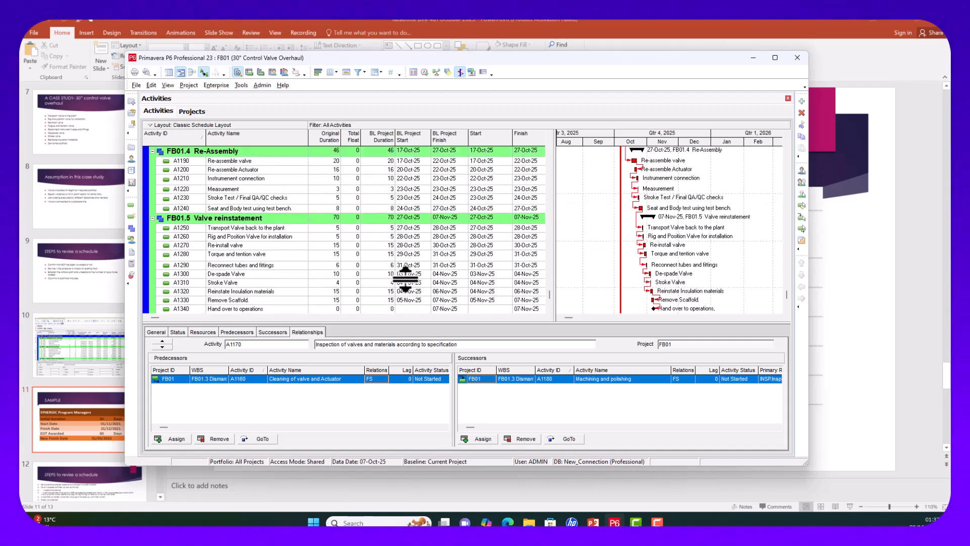
scroll(405, 278, up, 5)
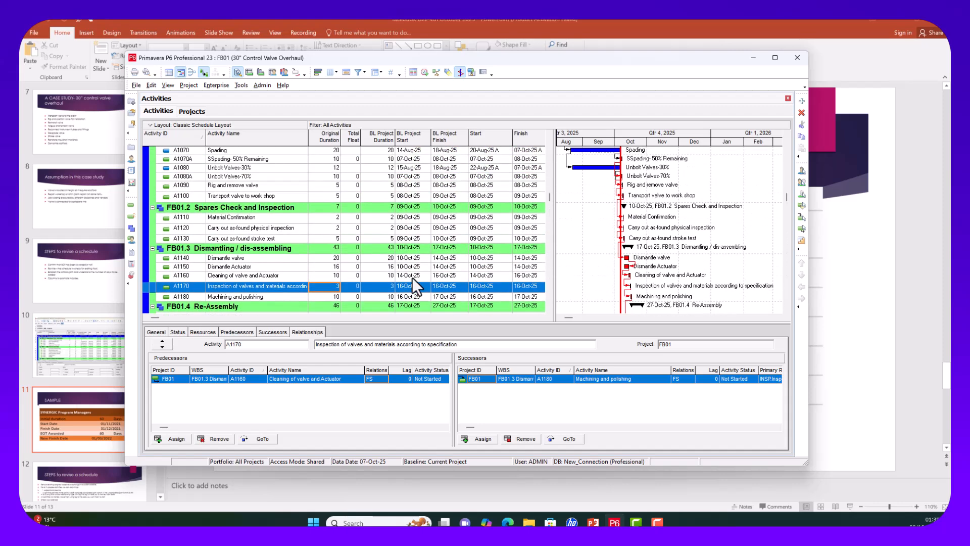
scroll(412, 278, up, 3)
scroll(412, 277, down, 6)
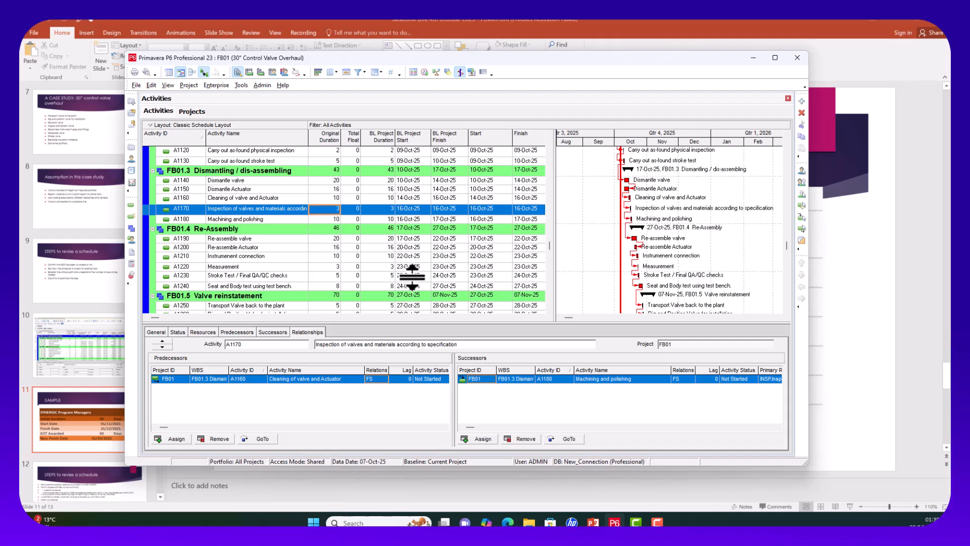
scroll(411, 277, up, 2)
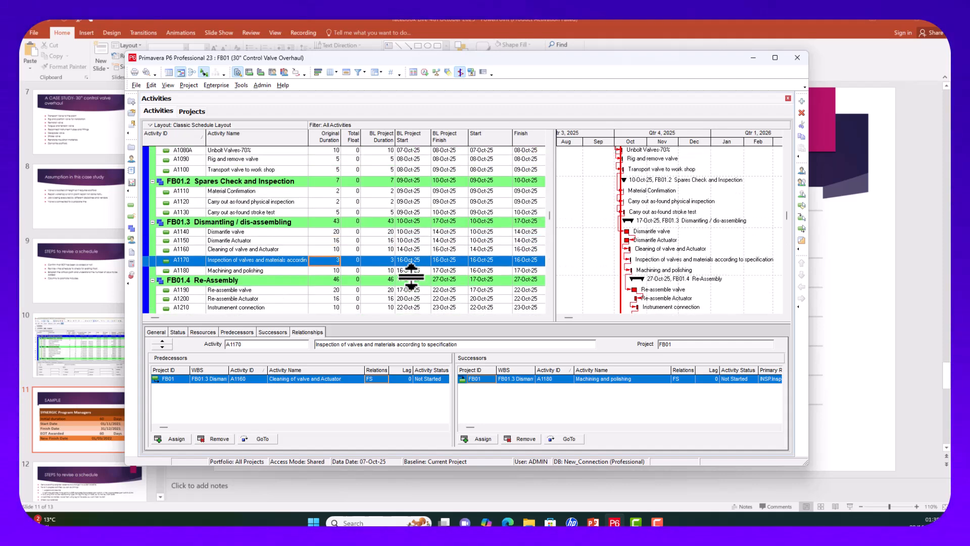
scroll(412, 277, up, 1)
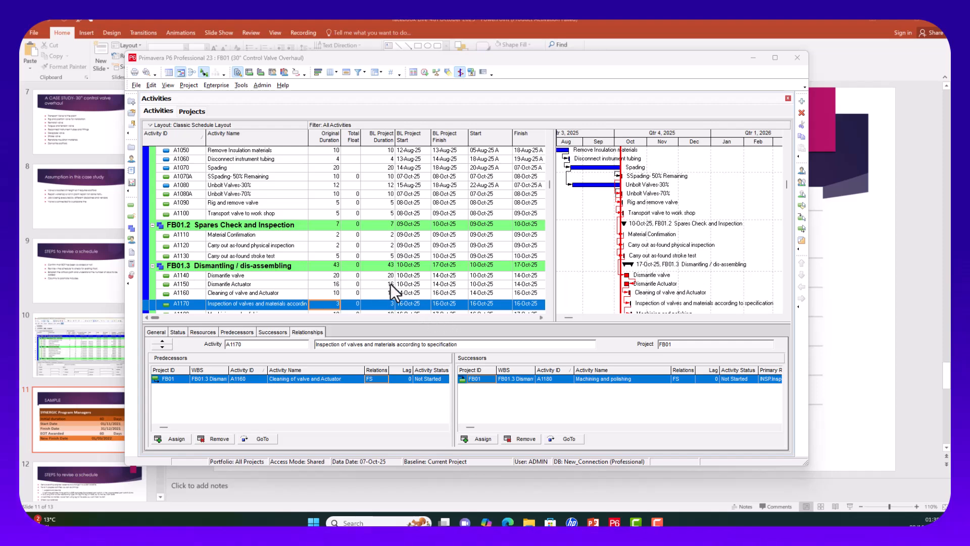
scroll(413, 231, down, 5)
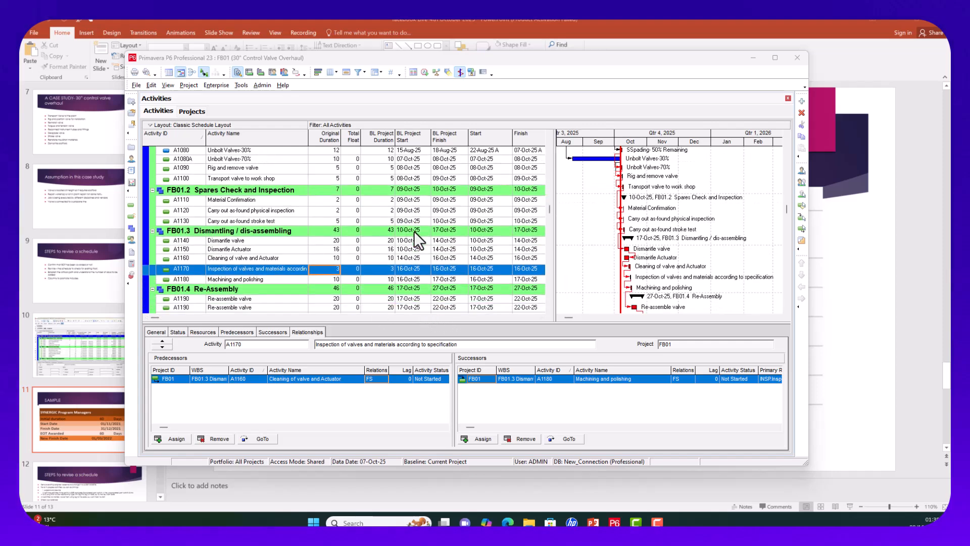
scroll(414, 240, down, 1)
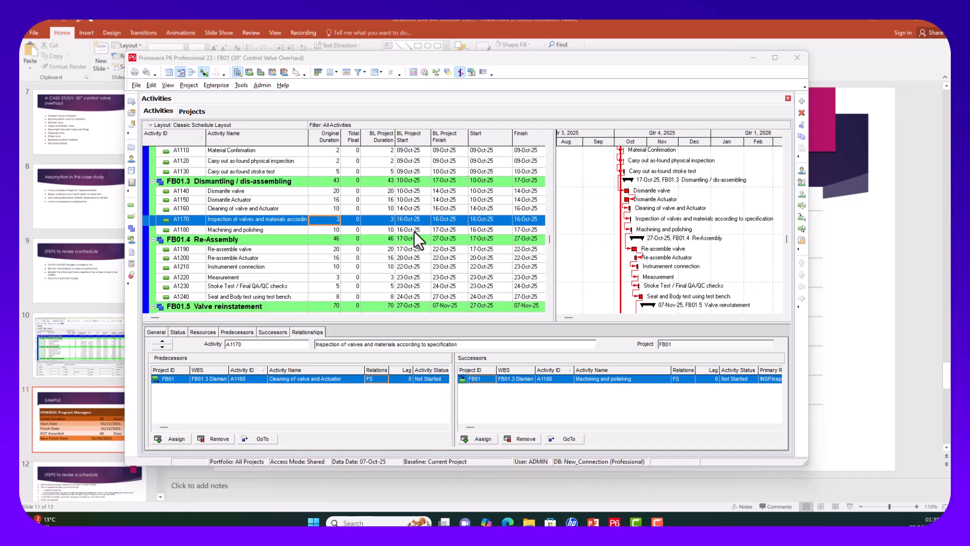
scroll(413, 232, down, 1)
scroll(414, 232, down, 1)
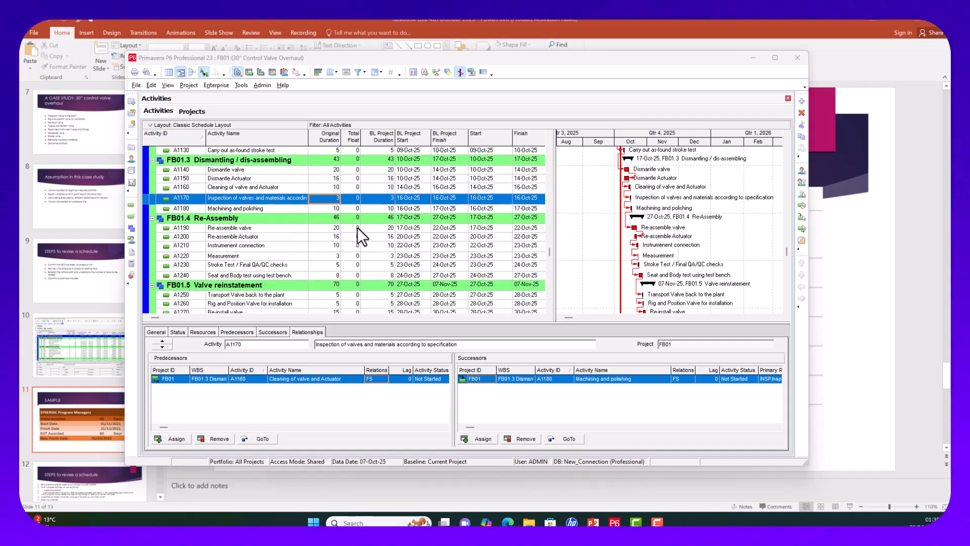
Step: Set the original duration of A1210 Instrument connection to 5 days and A1240 to 3 days
click(335, 245)
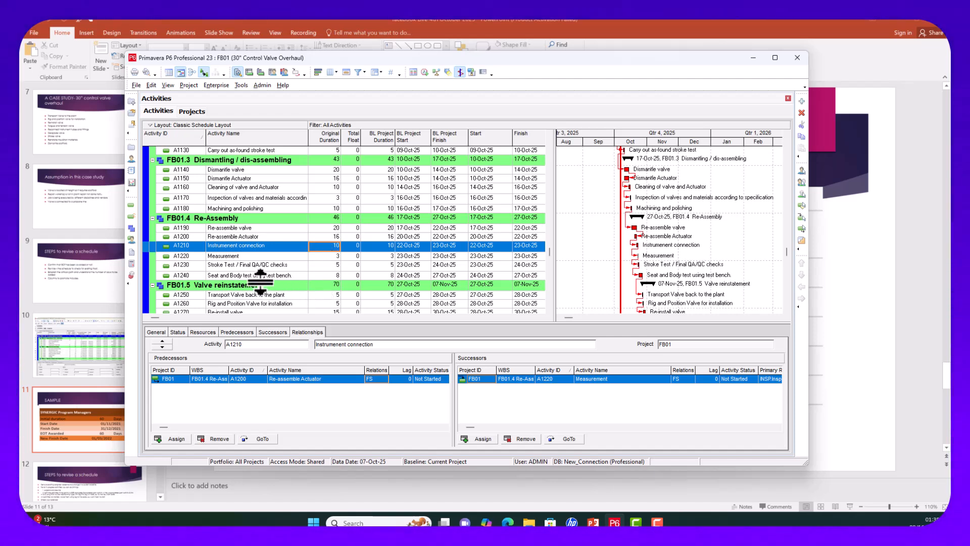
click(337, 246)
text(5)
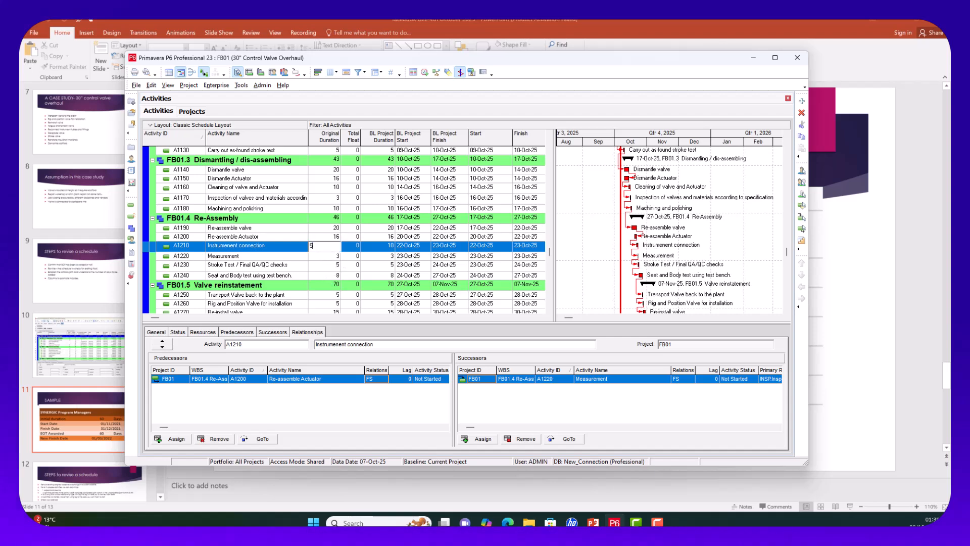
click(336, 277)
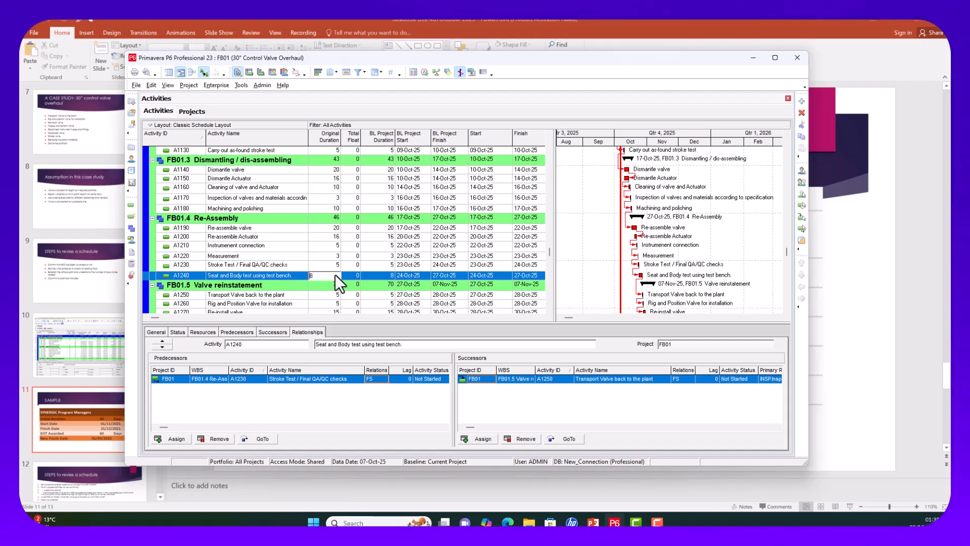
click(314, 276)
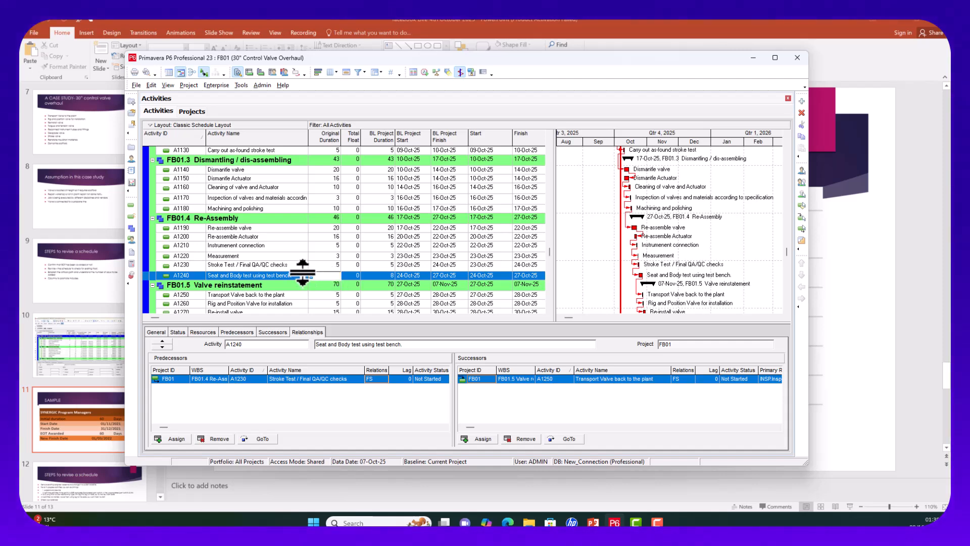
text(3)
click(403, 284)
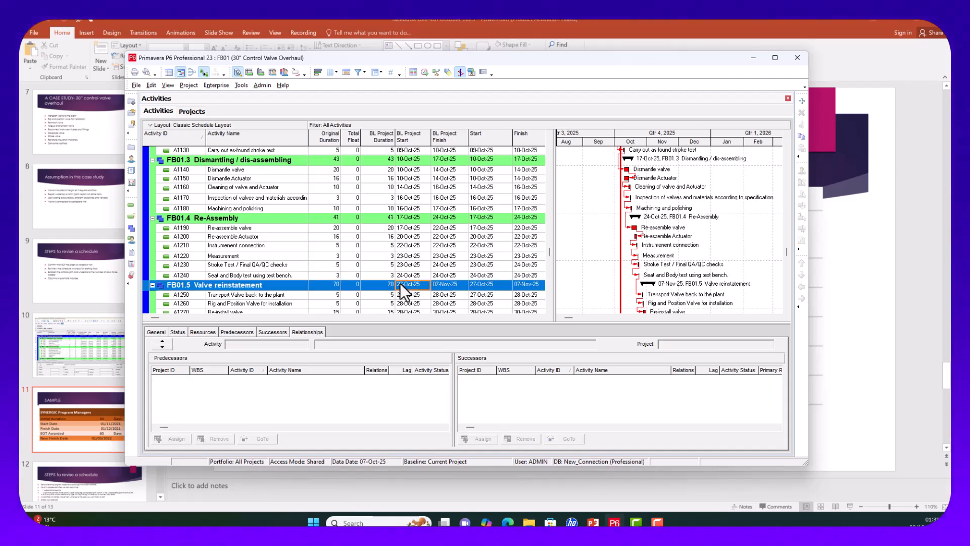
scroll(399, 283, down, 3)
scroll(388, 286, down, 4)
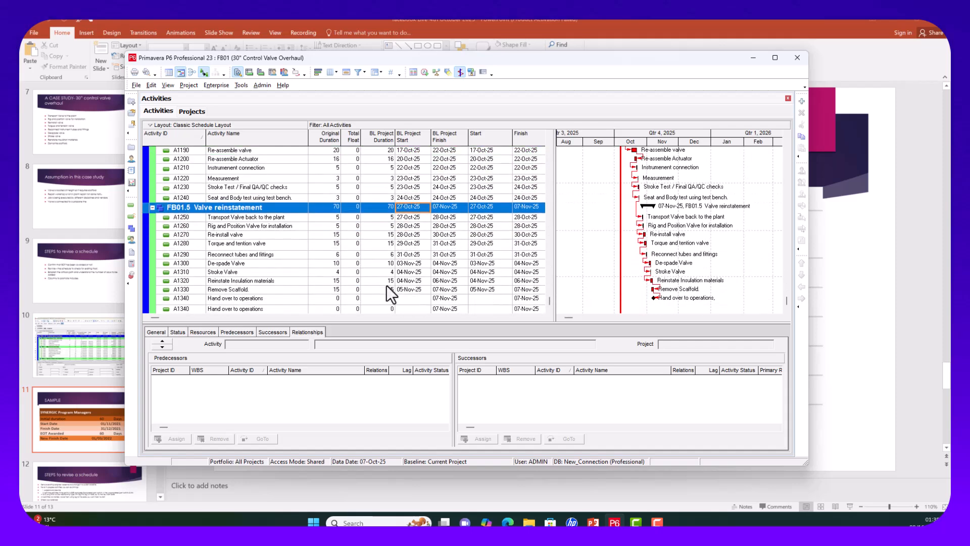
Step: Reschedule the project so Valve reinstatement finishes 05-Nov-25
click(425, 72)
click(578, 238)
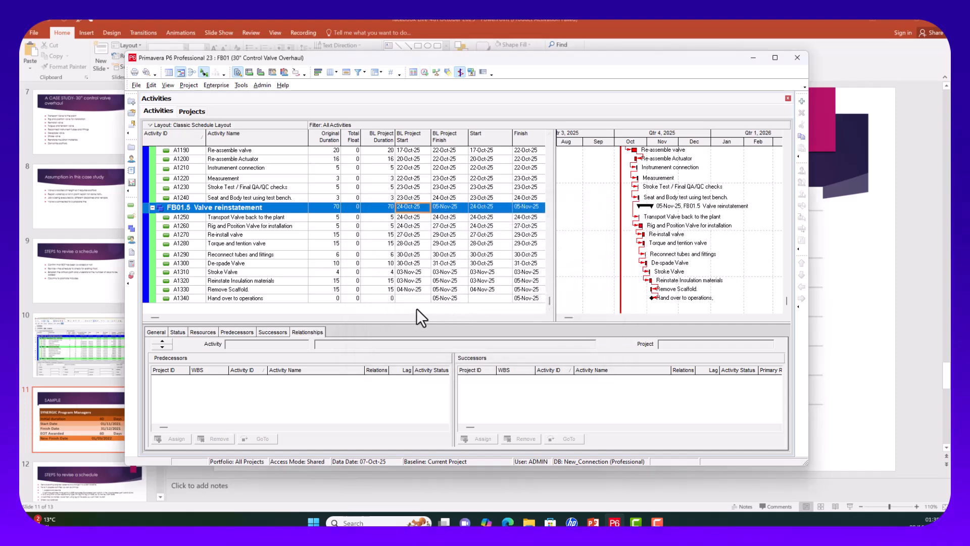
scroll(456, 286, up, 6)
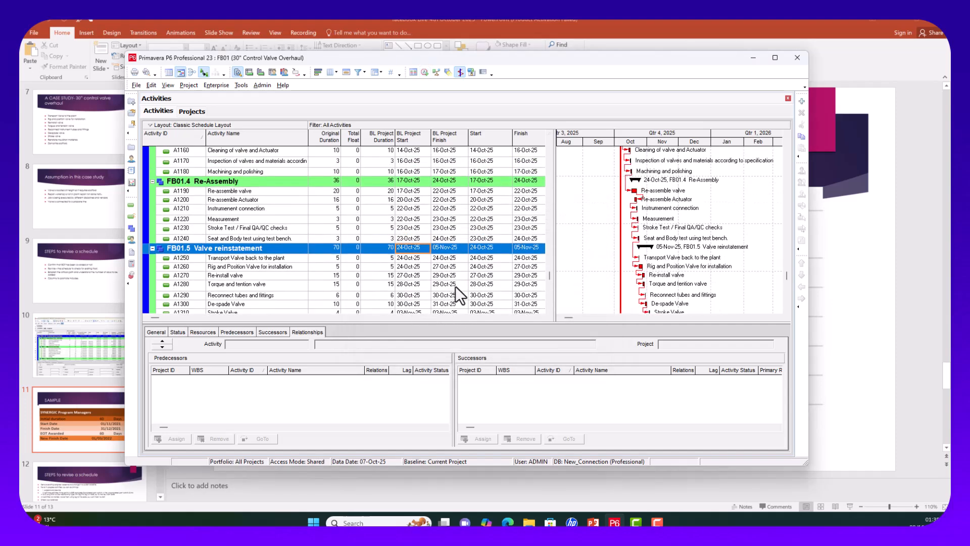
scroll(440, 226, up, 5)
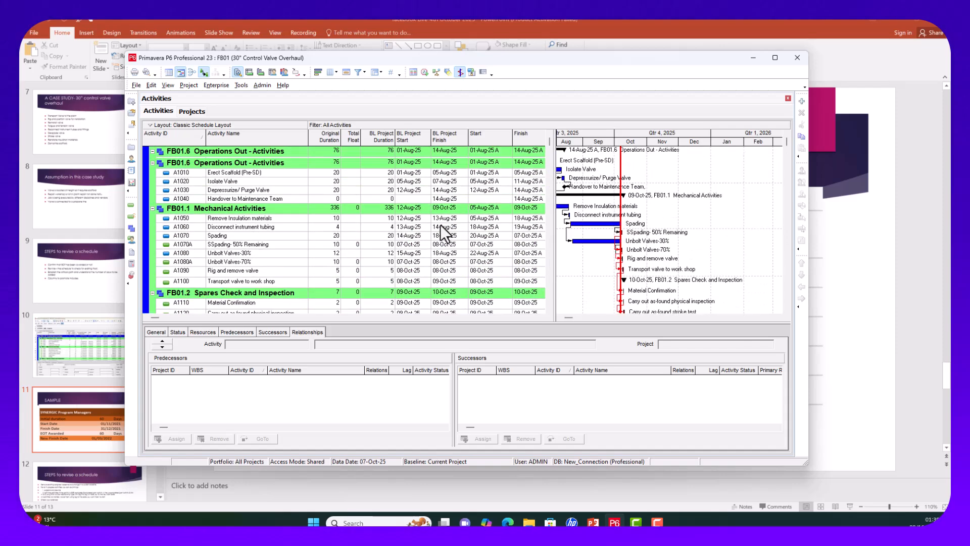
scroll(439, 227, down, 5)
scroll(438, 227, down, 6)
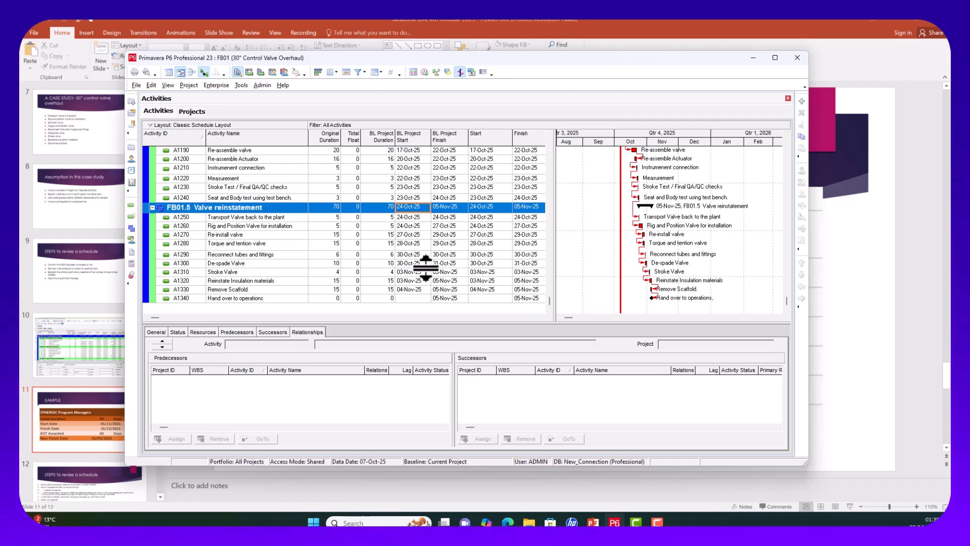
Step: Set the De-spade Valve activity A1300 original duration to 8 days
click(334, 264)
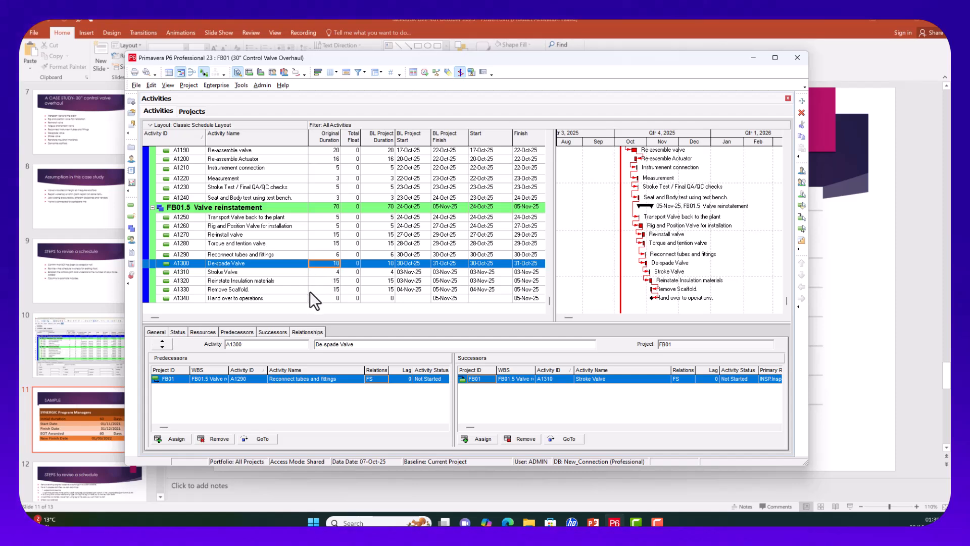
scroll(316, 287, up, 3)
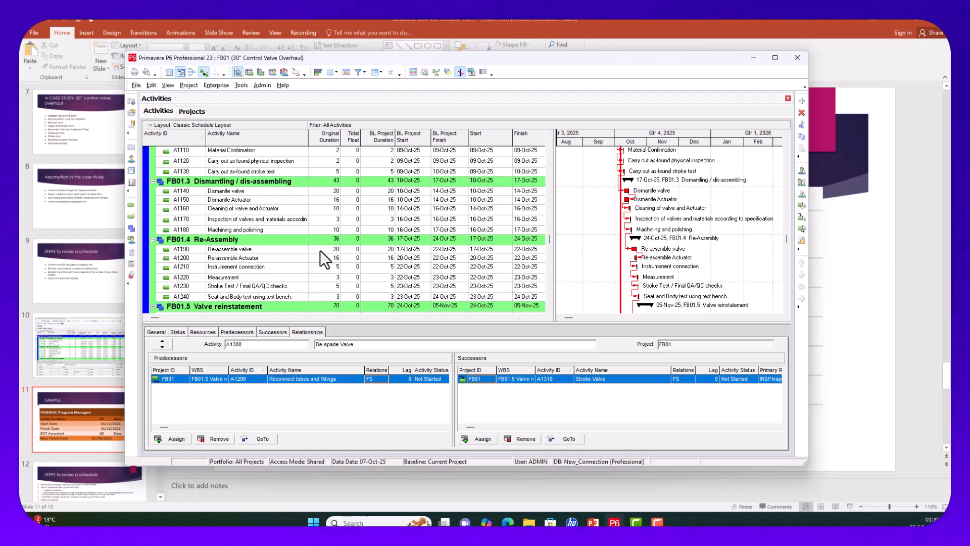
scroll(320, 249, down, 3)
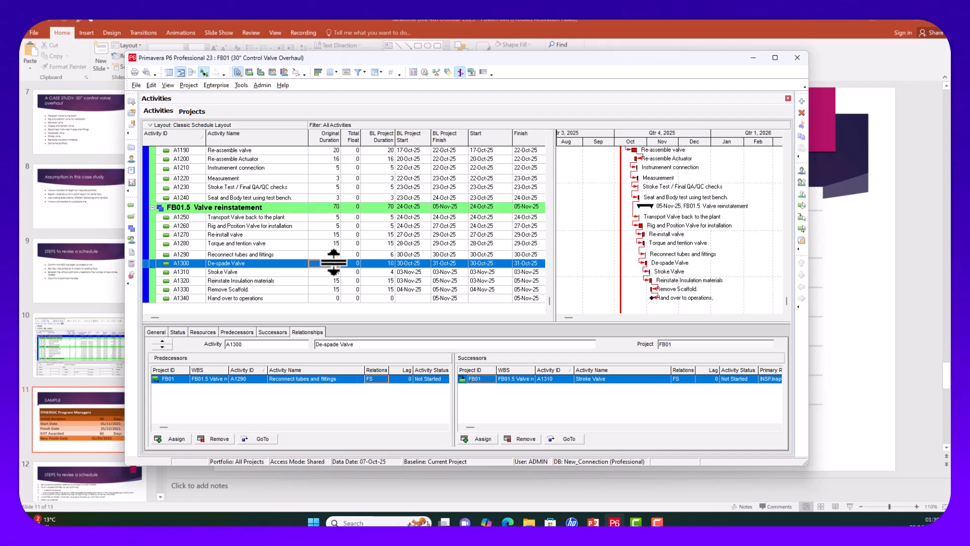
click(333, 263)
text(8)
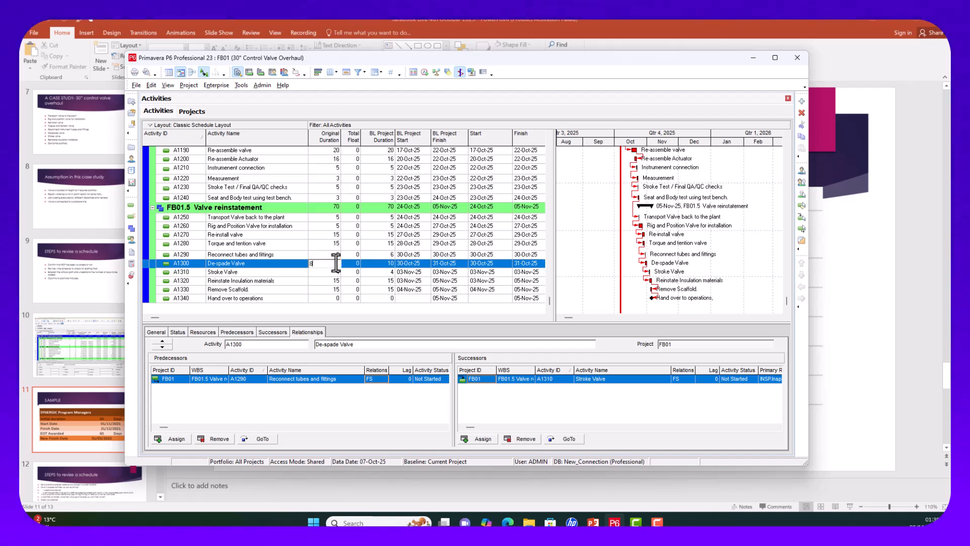
click(344, 282)
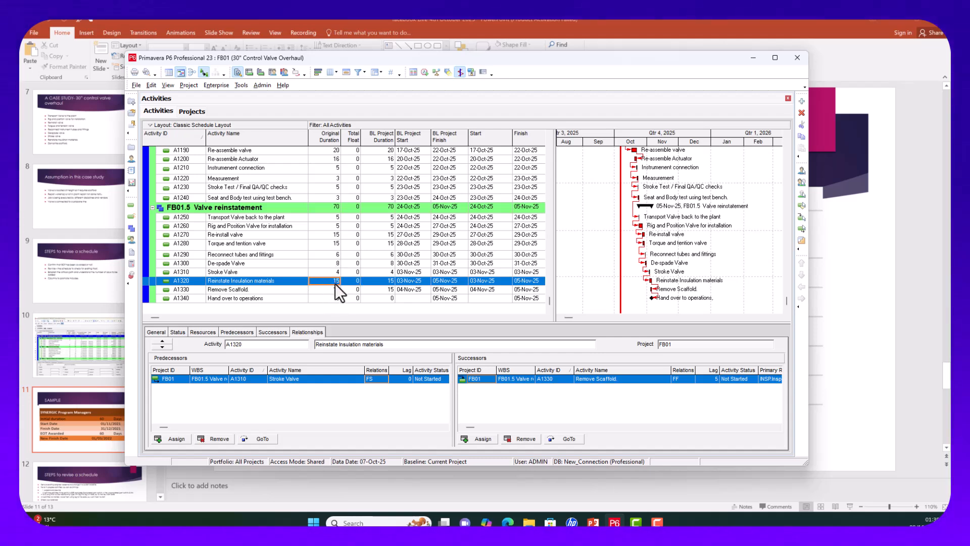
Step: Shorten A1320's duration and set Remove Scaffold A1330 to 12 days
text(1)
key(Return)
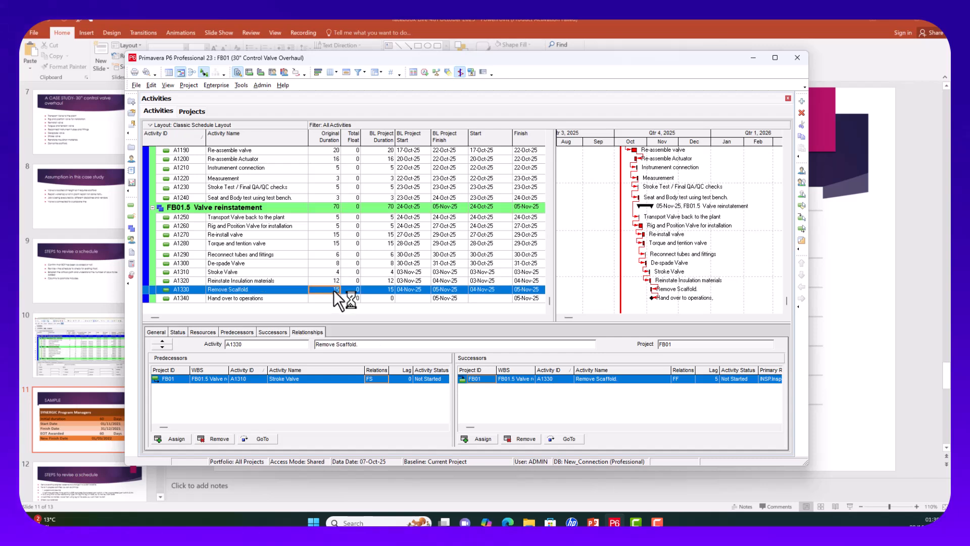
text(12)
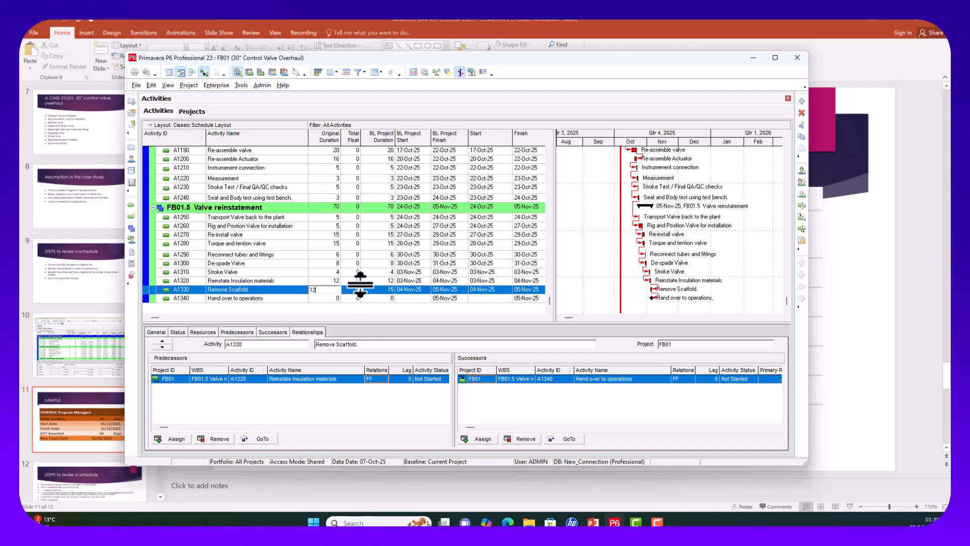
click(386, 272)
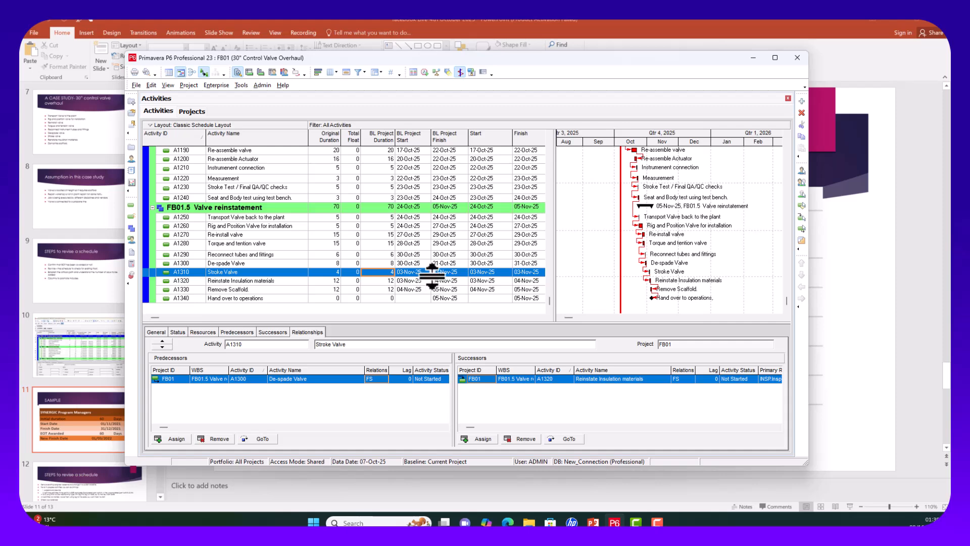
scroll(423, 283, up, 2)
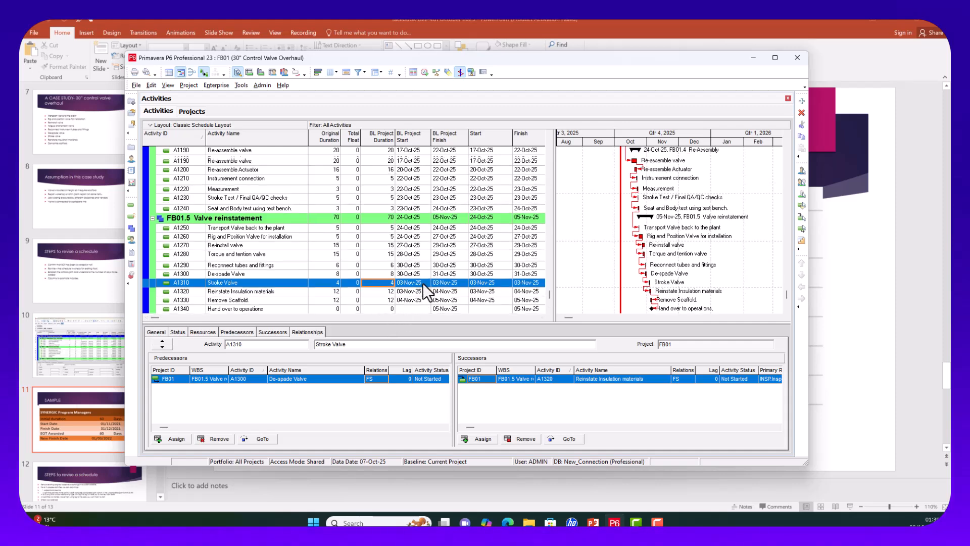
scroll(417, 201, up, 7)
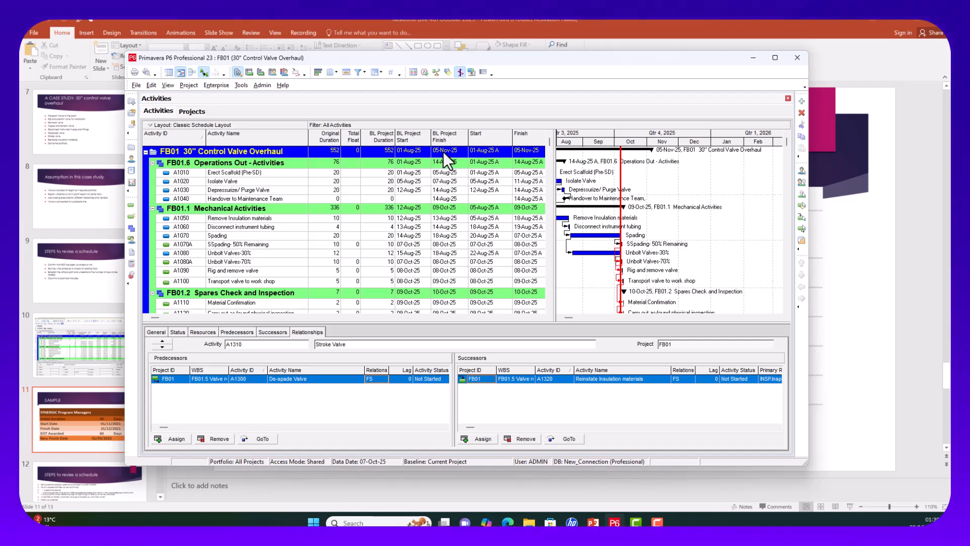
scroll(408, 220, down, 4)
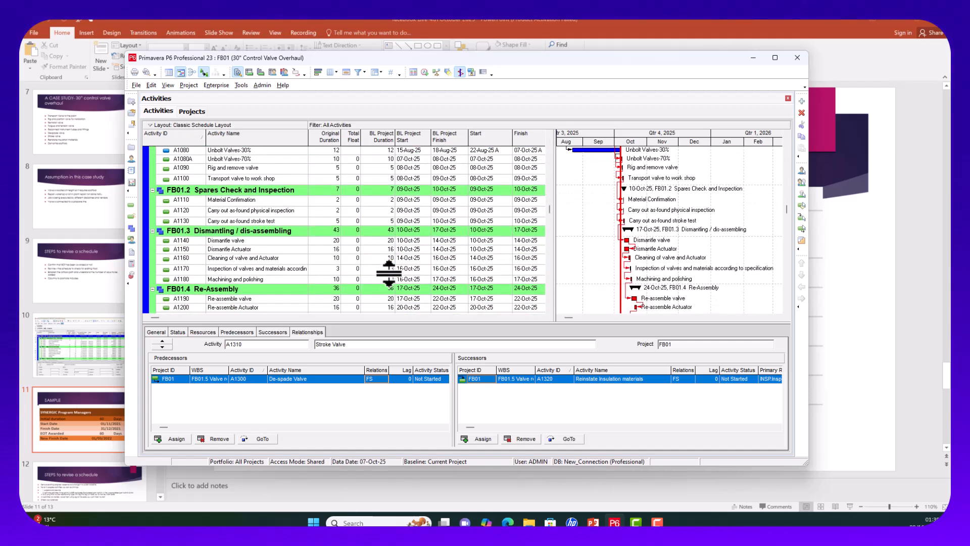
scroll(388, 273, down, 5)
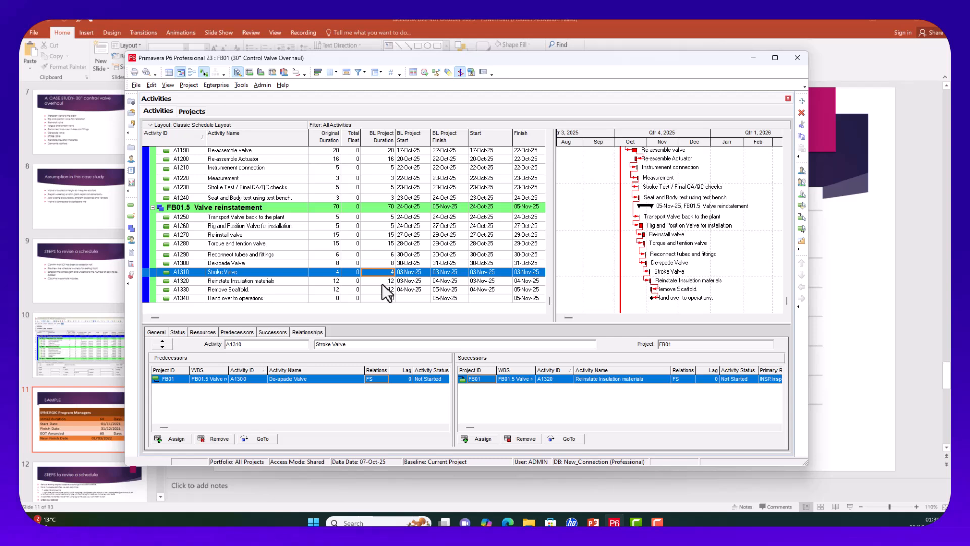
Step: Restore A1300's original duration to 10 days and A1320's to 15 days
click(338, 264)
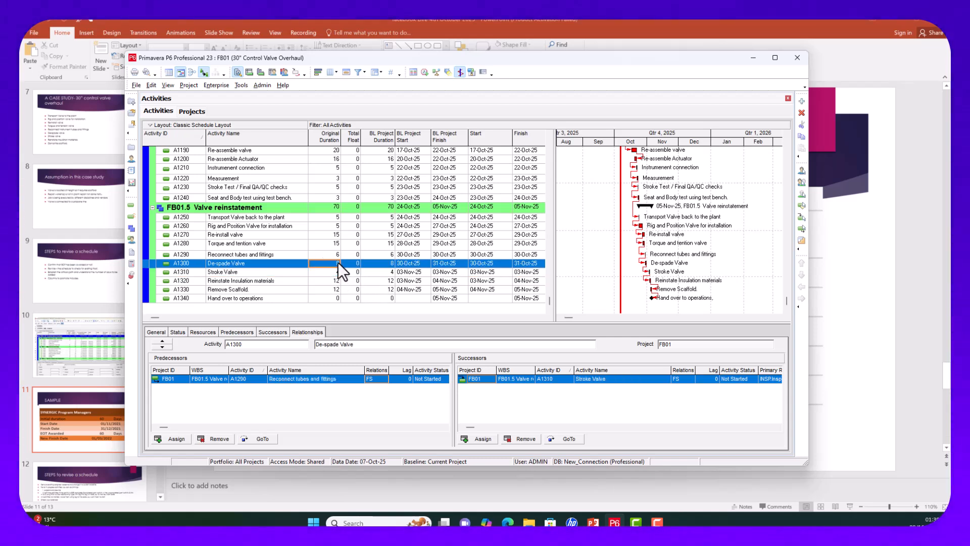
text(10)
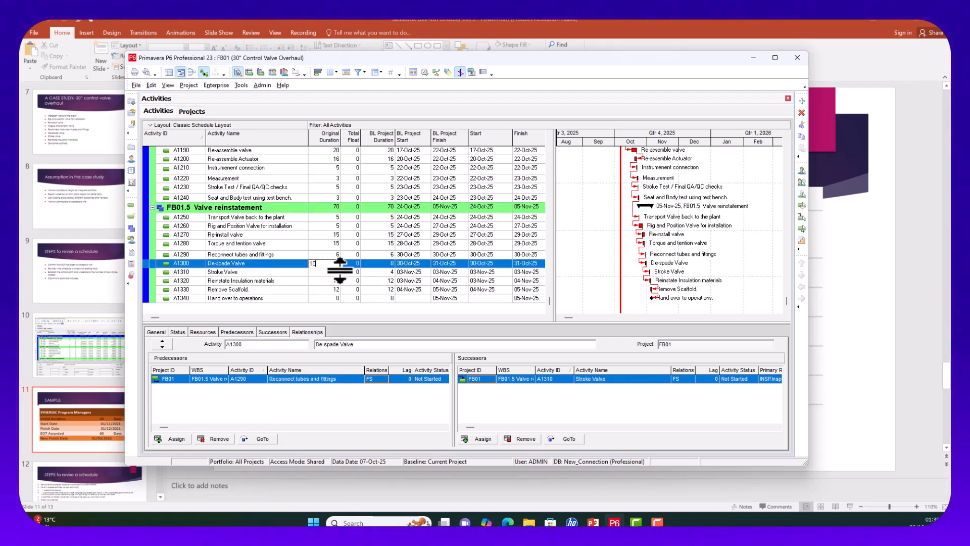
click(332, 274)
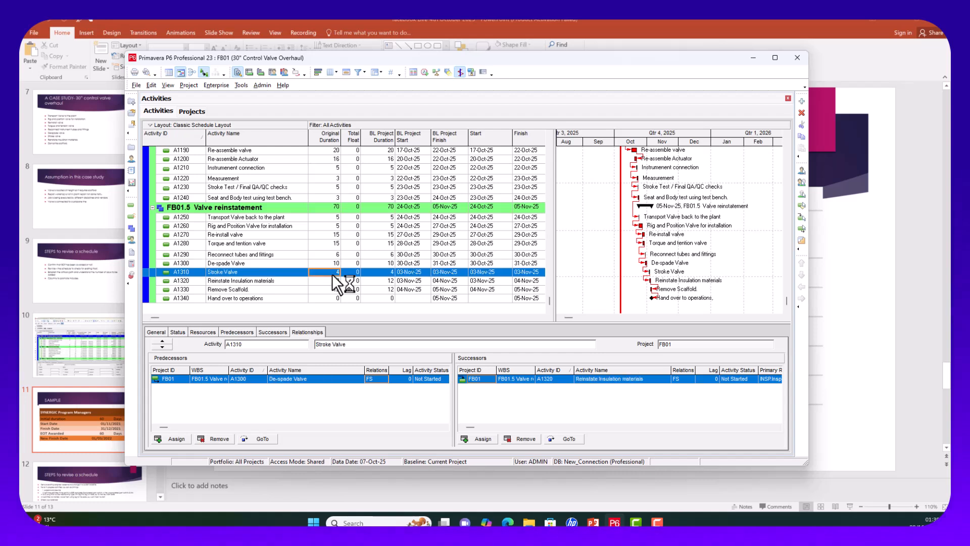
click(328, 281)
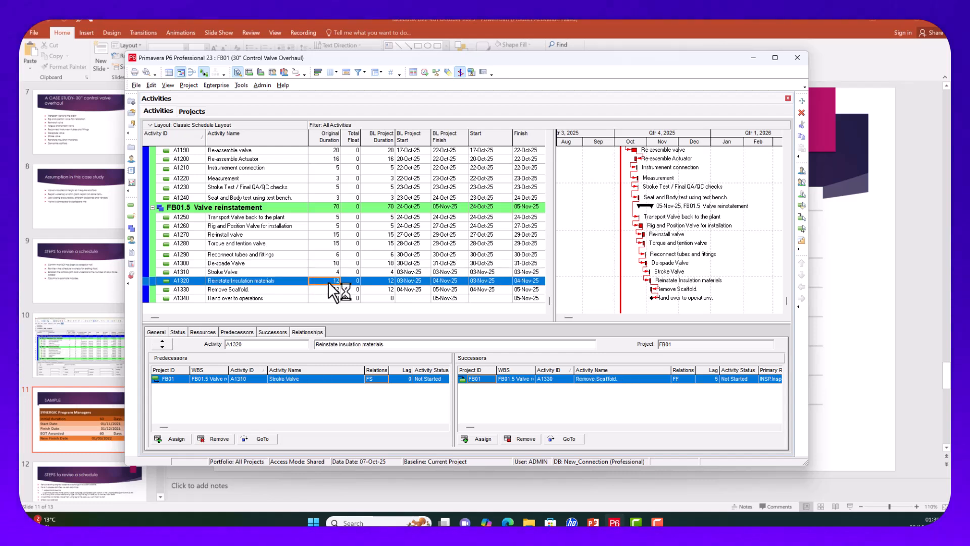
text(15)
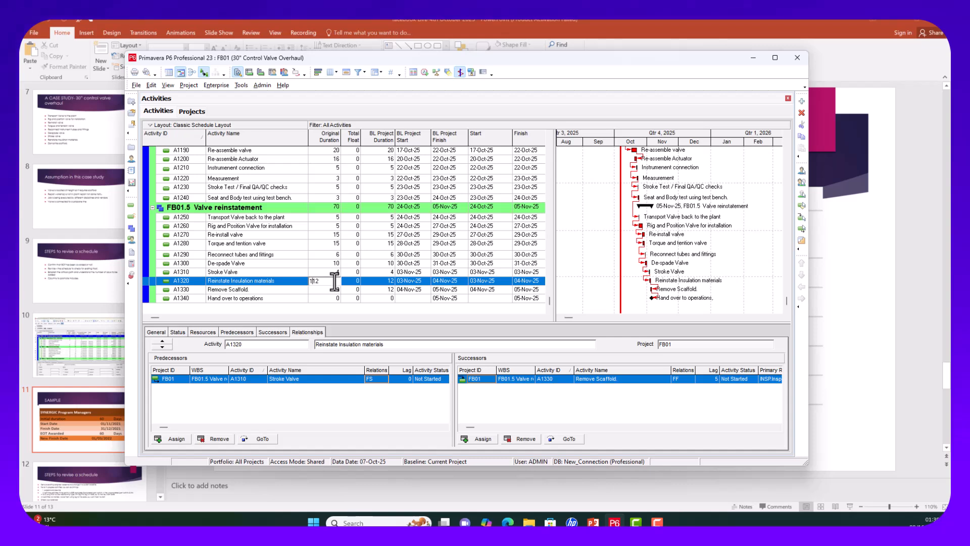
drag(325, 279, 308, 282)
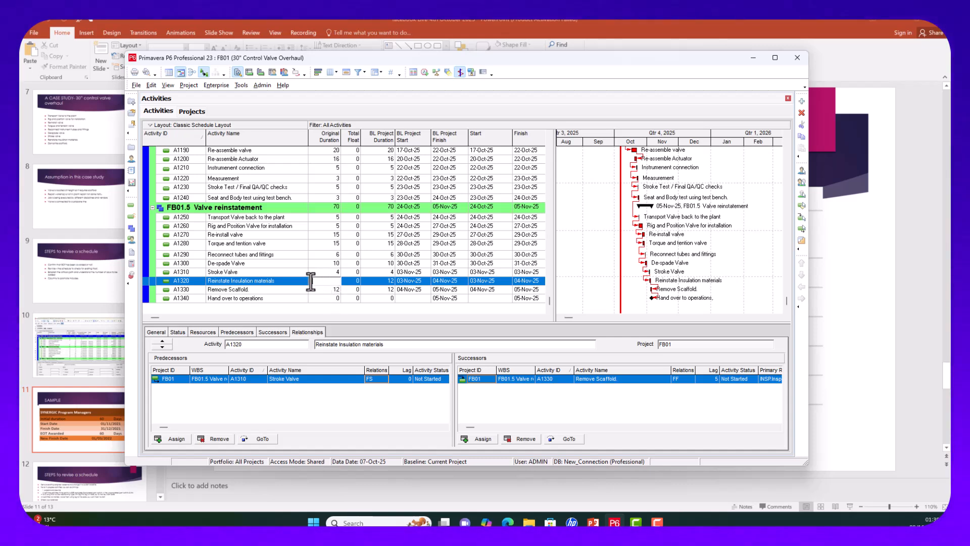
text(15)
key(Return)
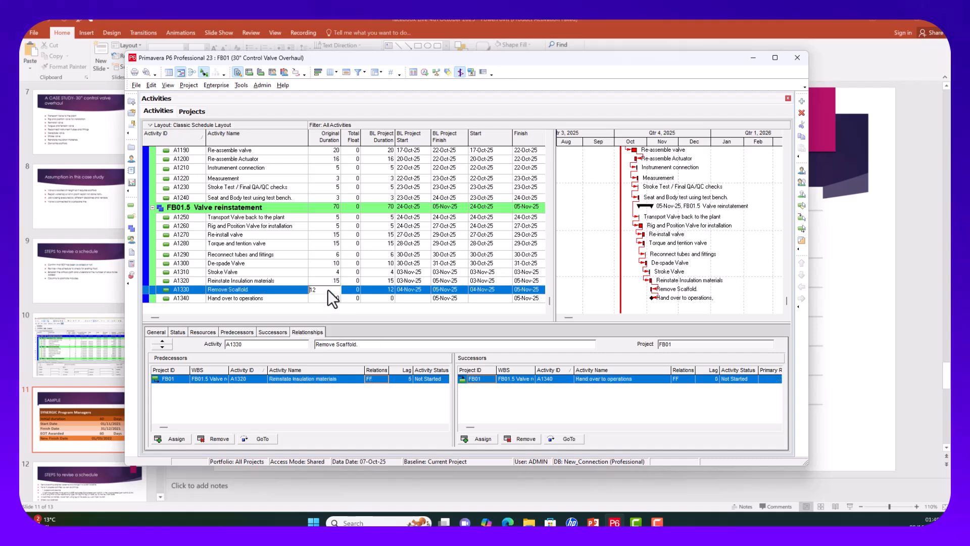
Step: Correct Remove Scaffold A1330's duration to 15 days and review the activity list
text(15)
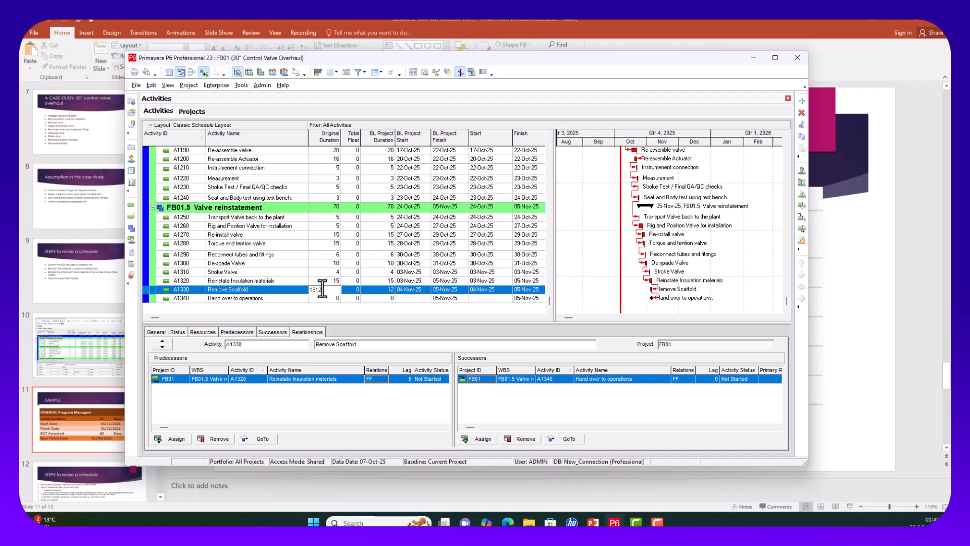
key(Delete)
key(Delete)
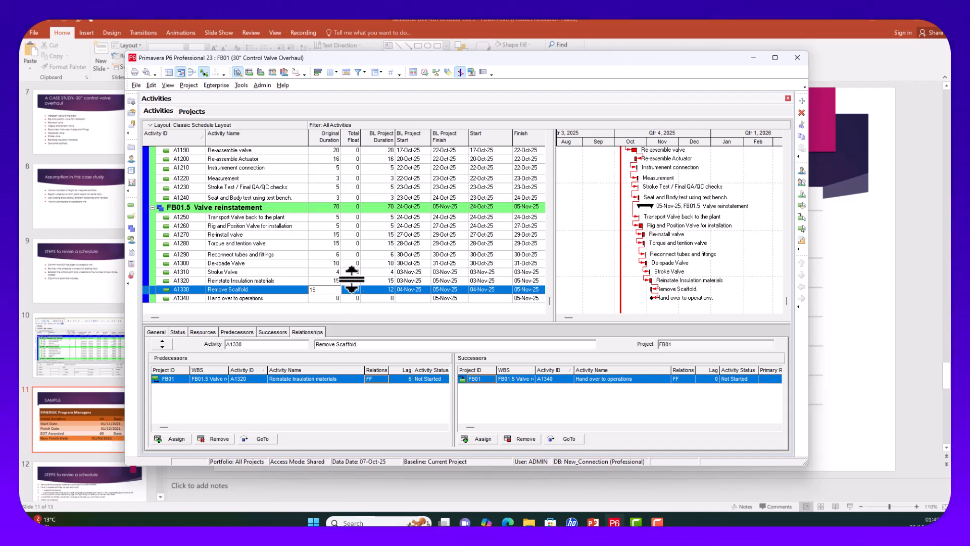
scroll(406, 250, up, 6)
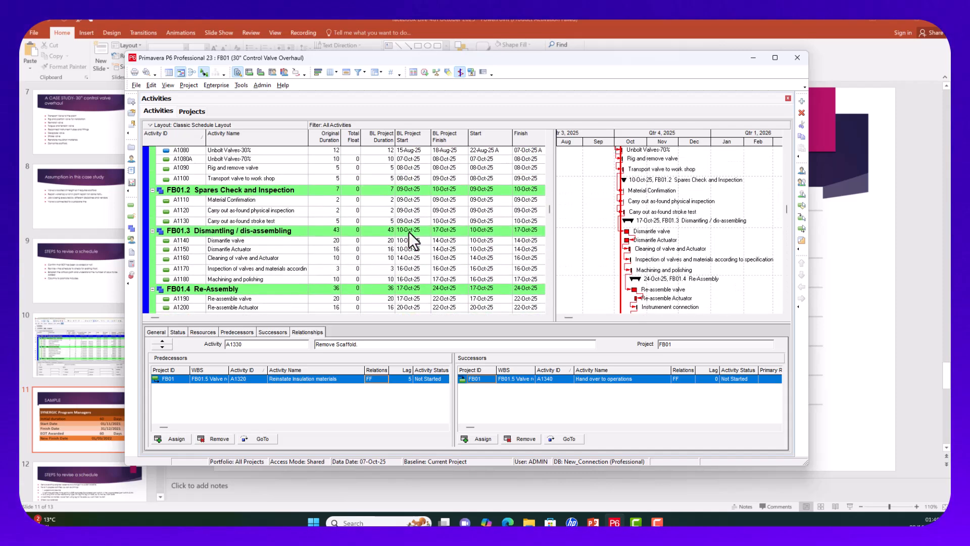
scroll(408, 231, up, 4)
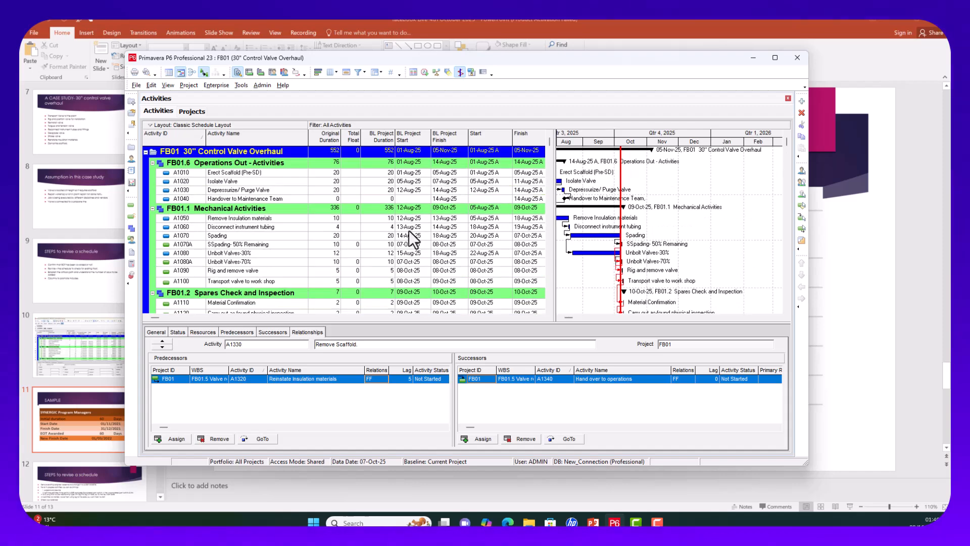
scroll(408, 234, down, 1)
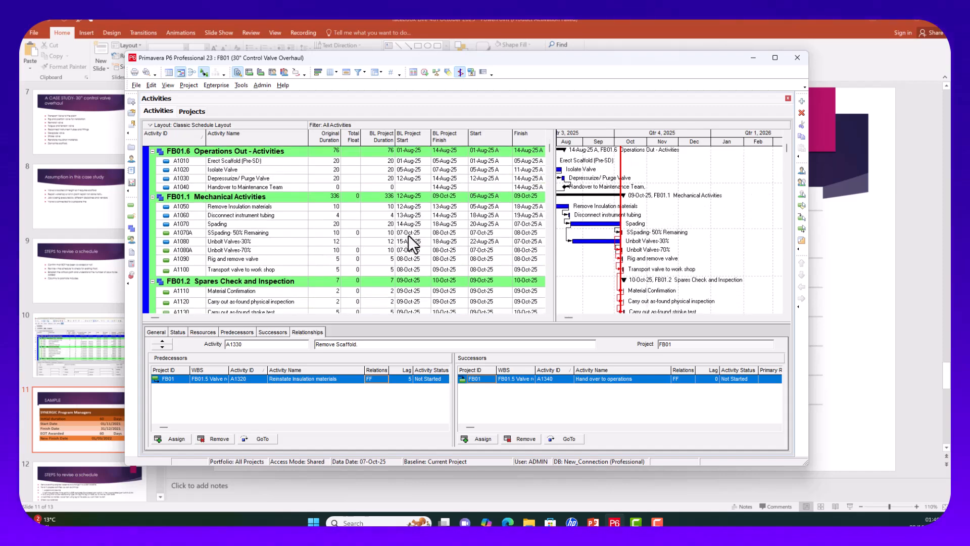
scroll(405, 236, down, 1)
scroll(391, 237, up, 2)
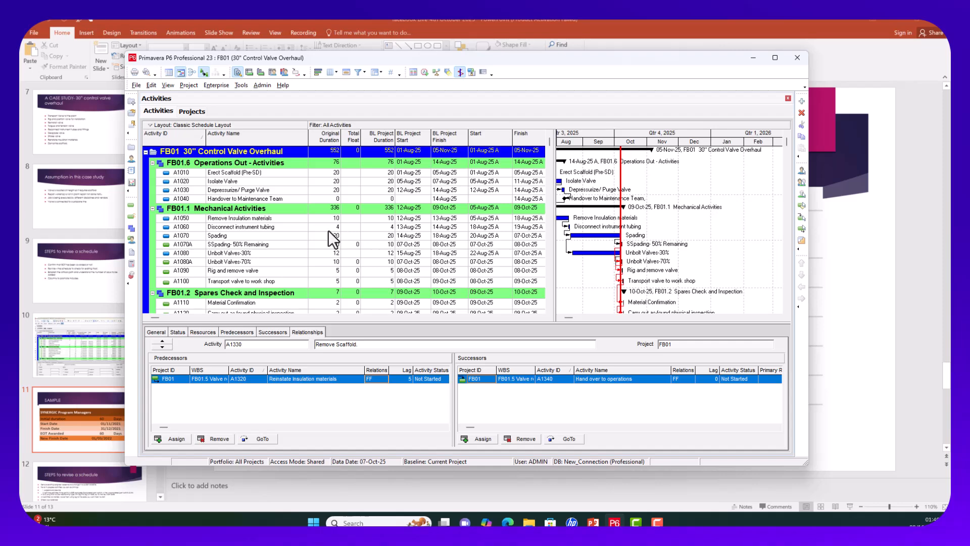
scroll(366, 258, down, 1)
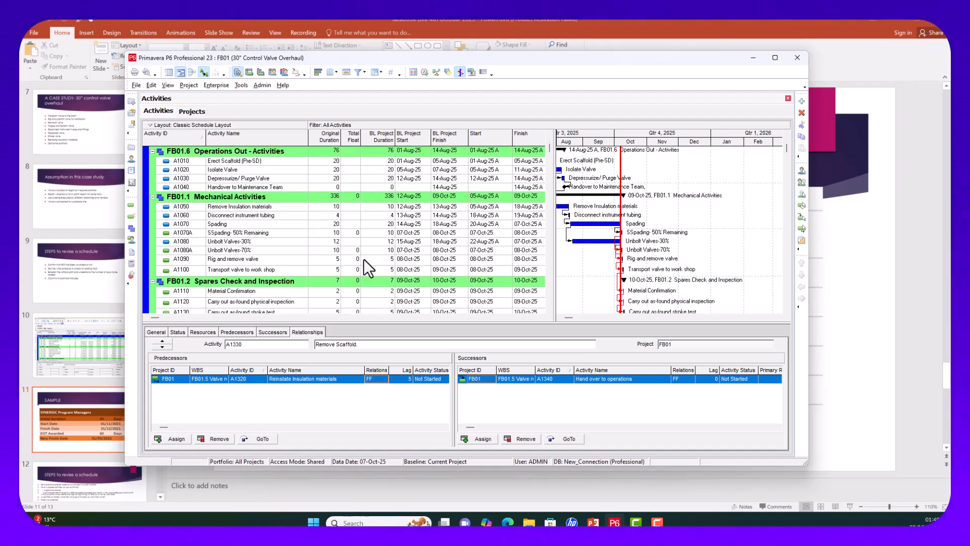
scroll(362, 258, up, 1)
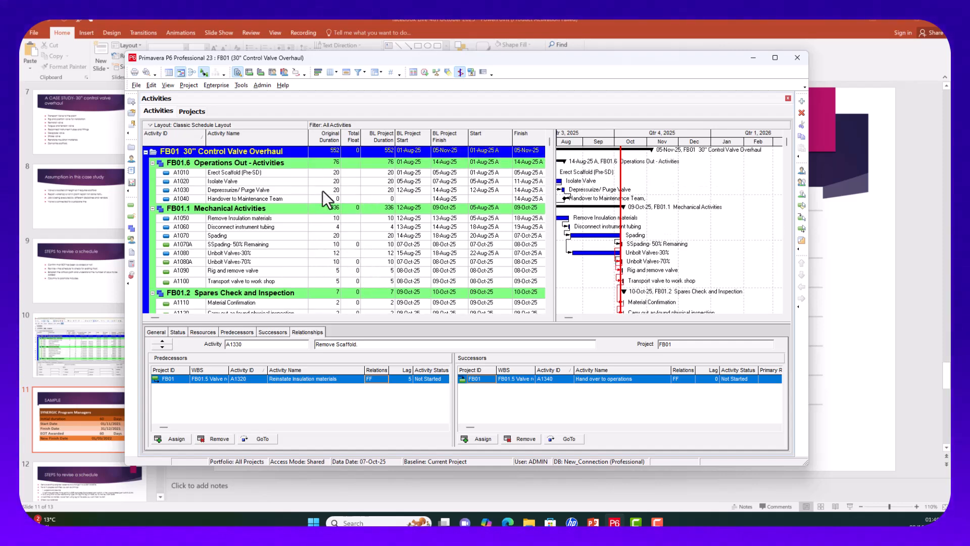
scroll(322, 284, down, 6)
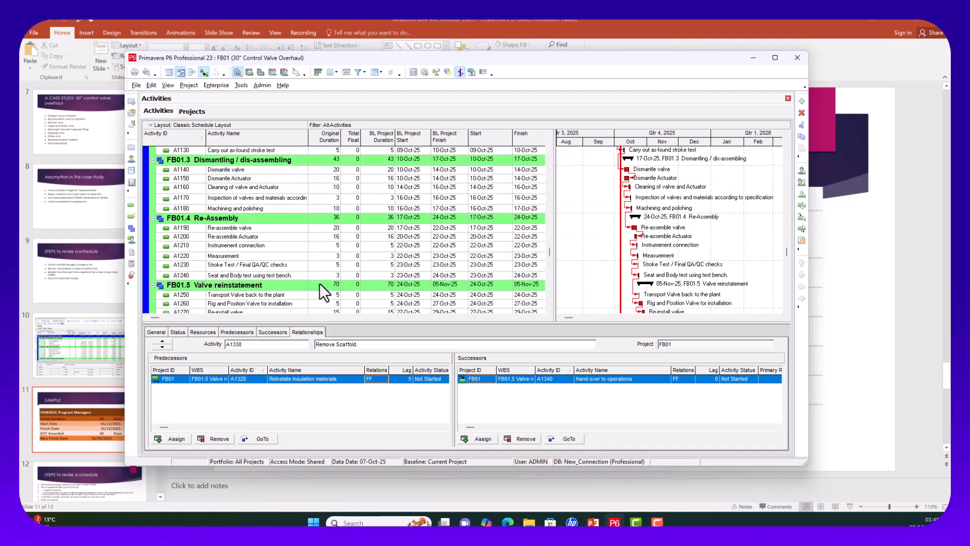
scroll(319, 283, down, 3)
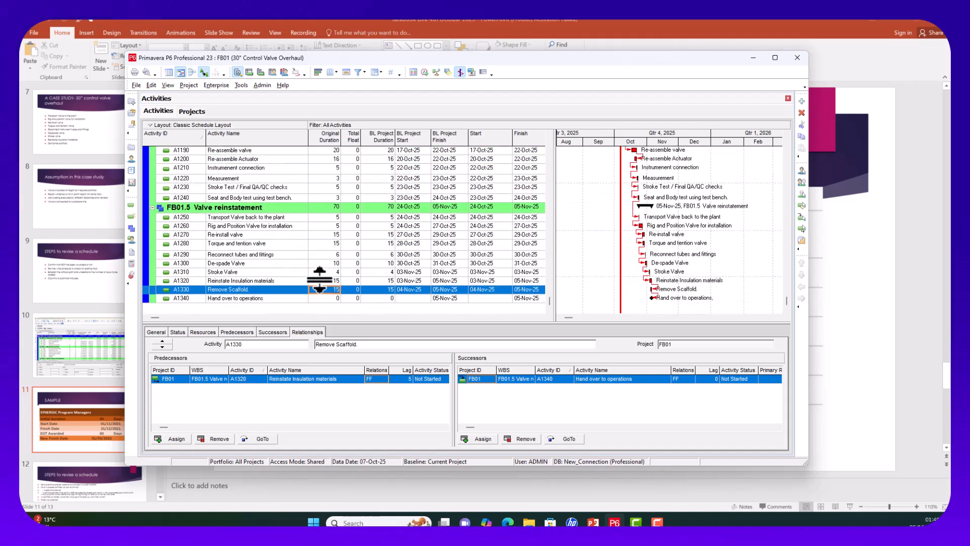
scroll(314, 278, up, 4)
scroll(306, 276, down, 3)
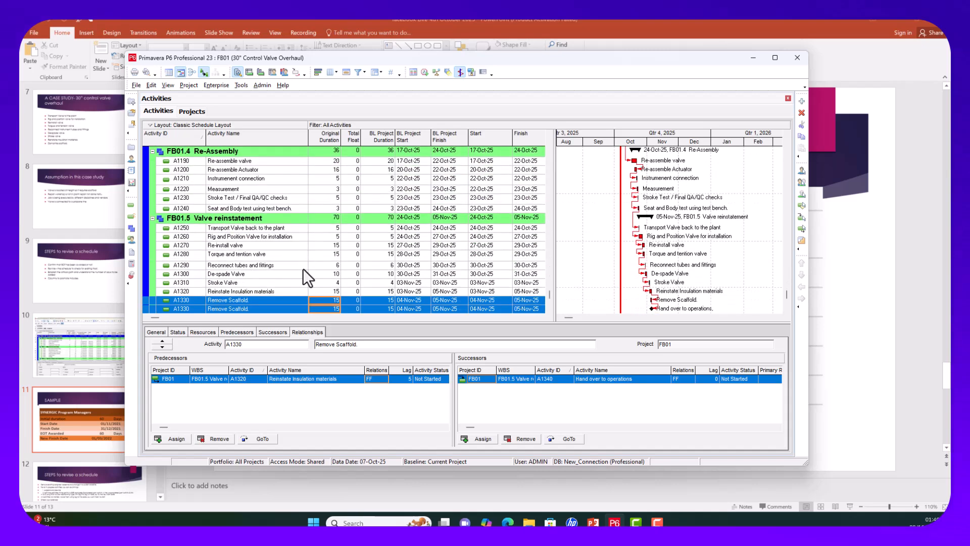
scroll(308, 275, down, 1)
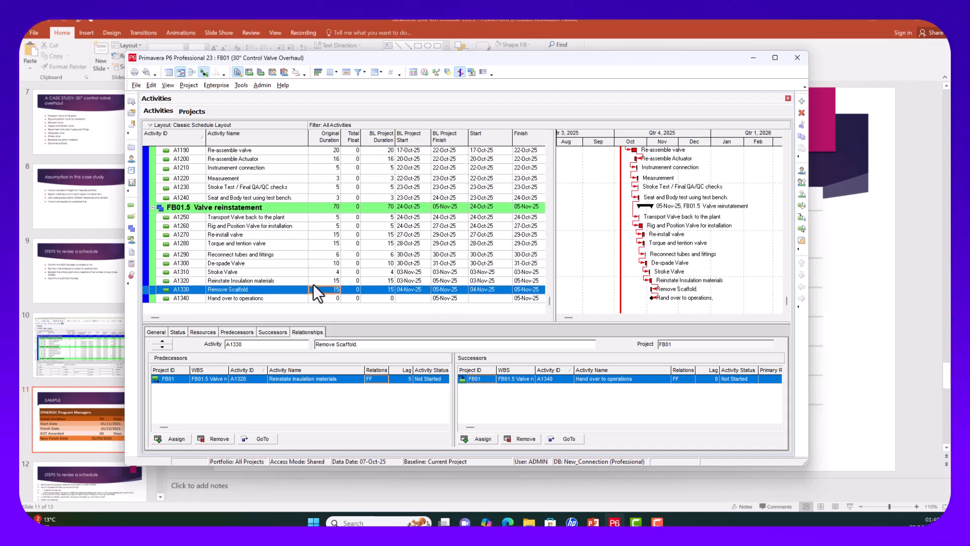
Step: Check the links of A1280, A1290, A1270, A1320, A1330, then Stroke Valve's relationships
click(335, 243)
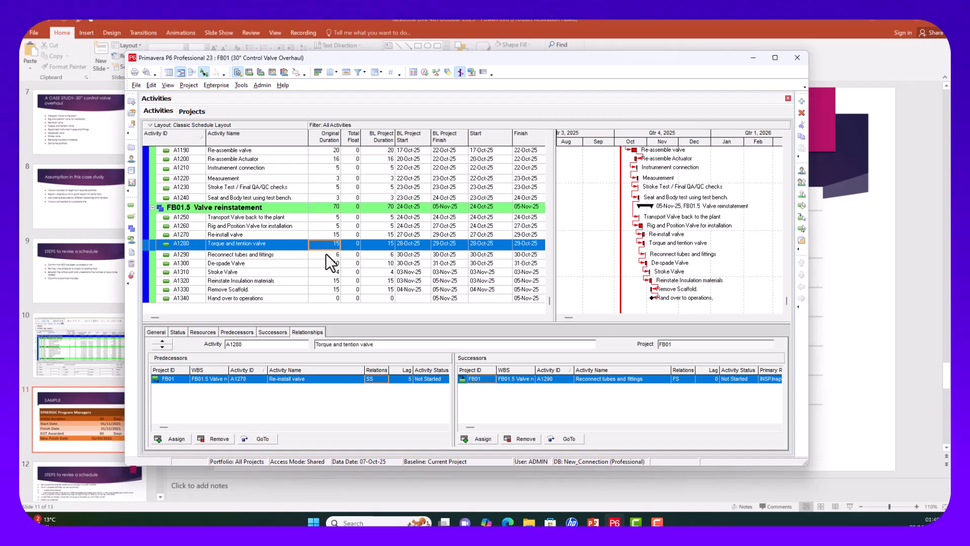
click(327, 253)
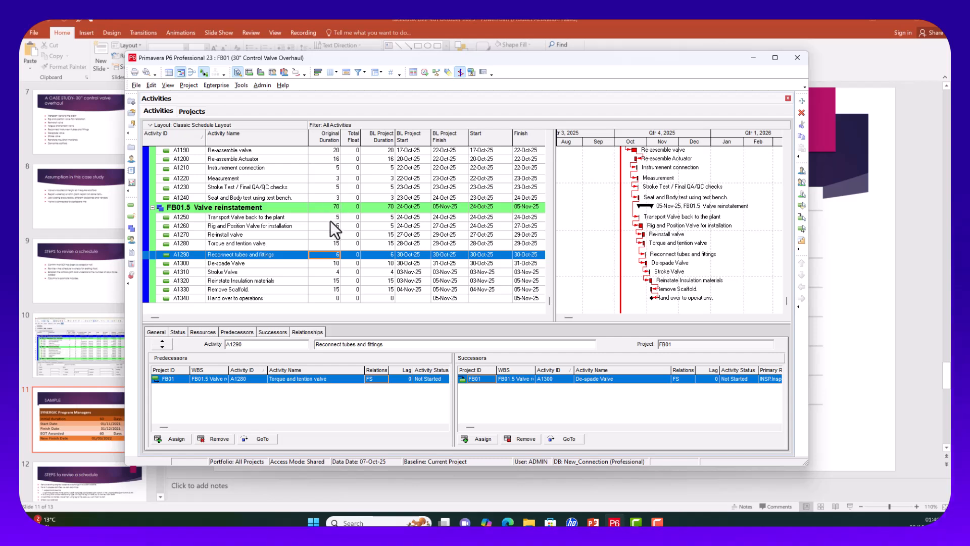
click(325, 236)
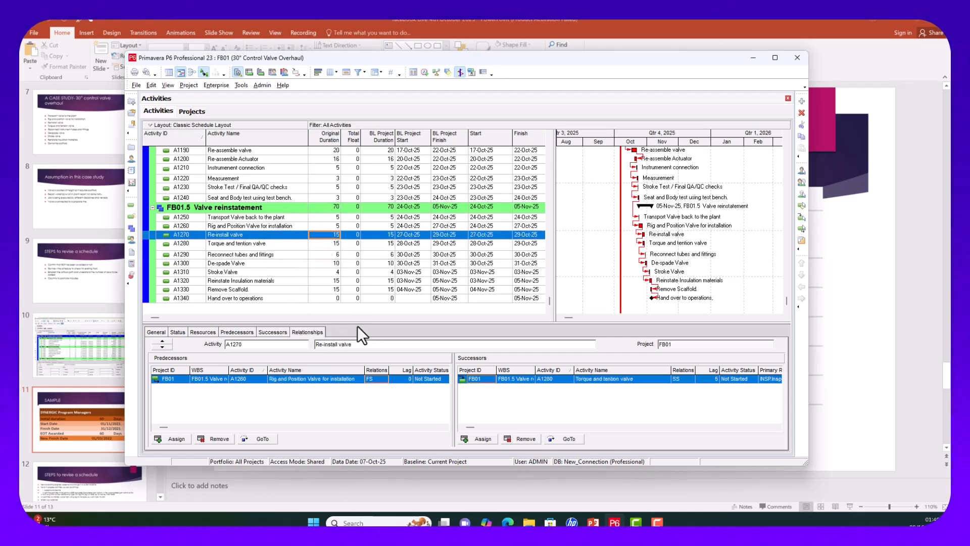
click(323, 281)
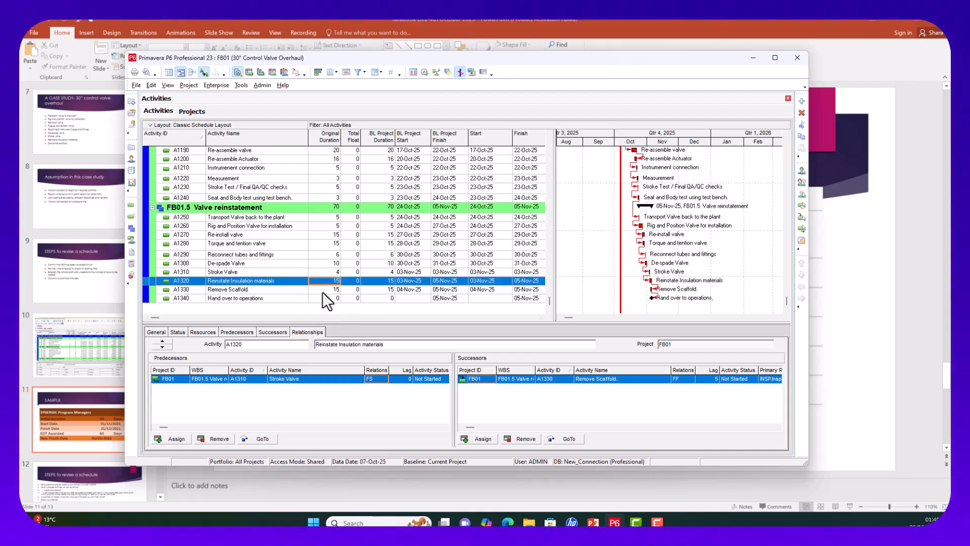
click(323, 290)
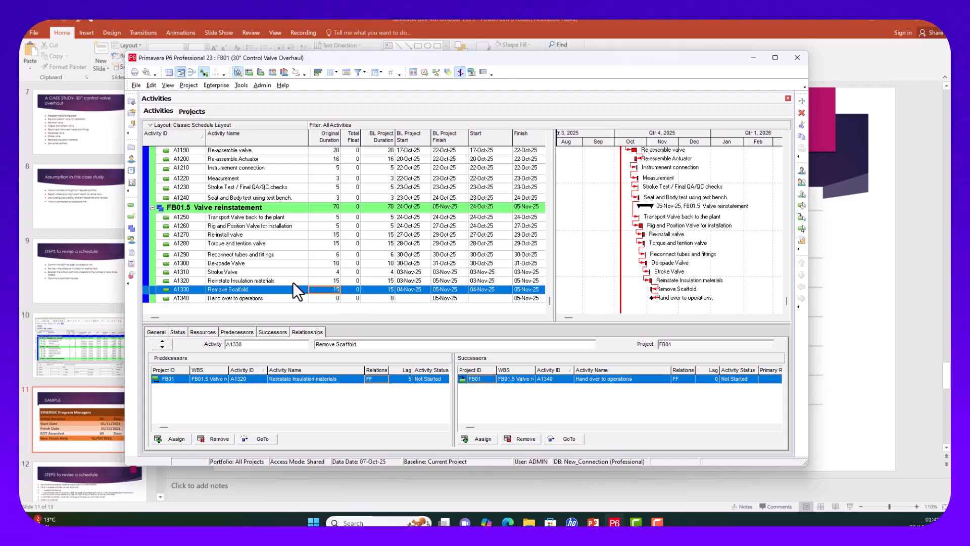
click(243, 274)
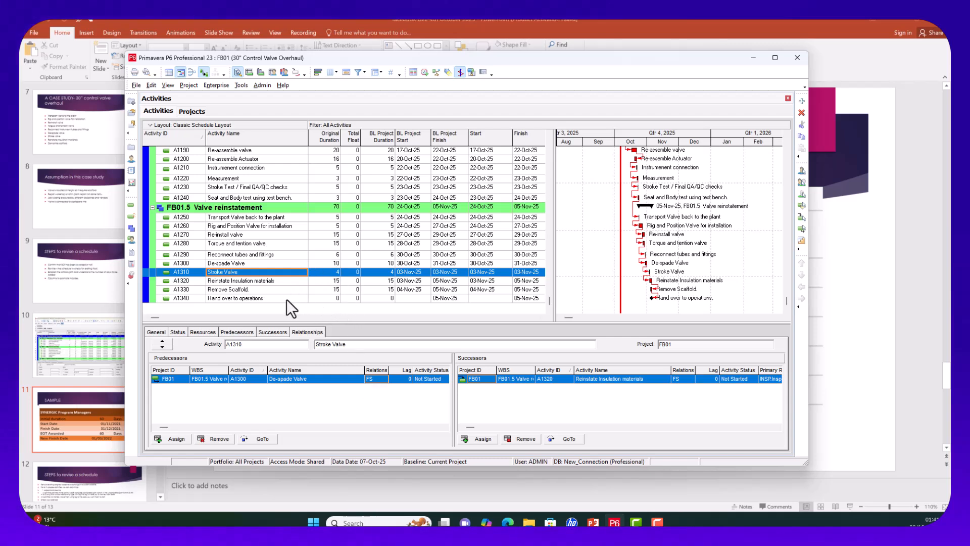
Step: Change Stroke Valve's De-spade Valve predecessor link from FS to finish-to-finish
click(376, 380)
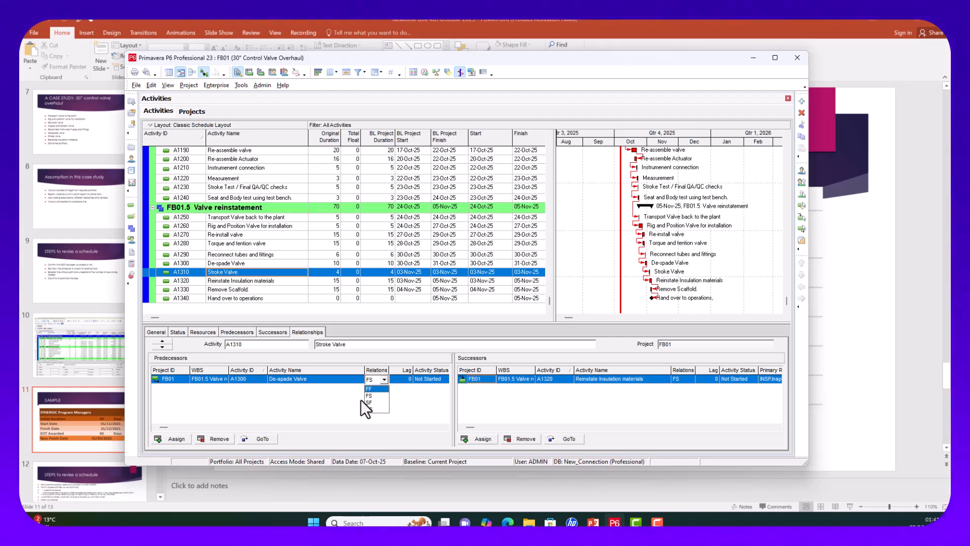
click(369, 408)
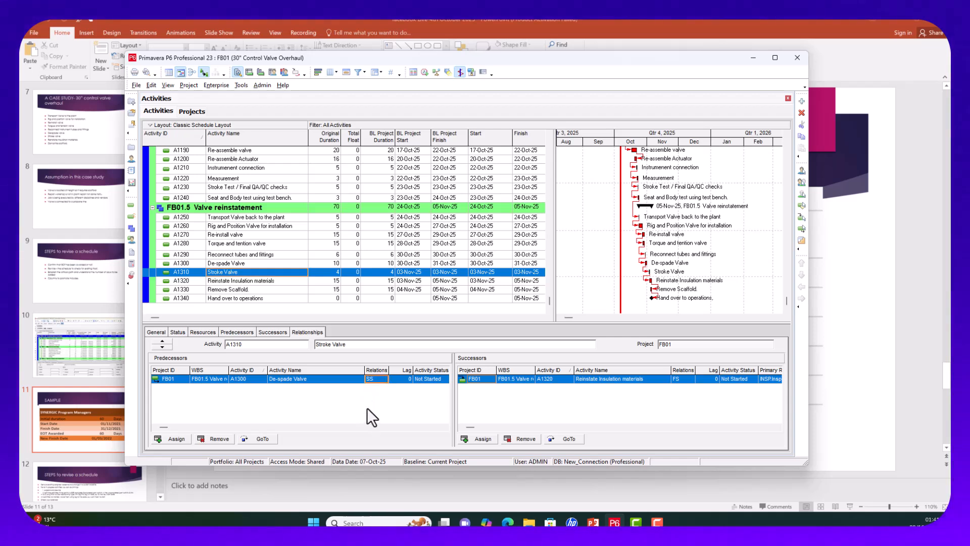
click(384, 379)
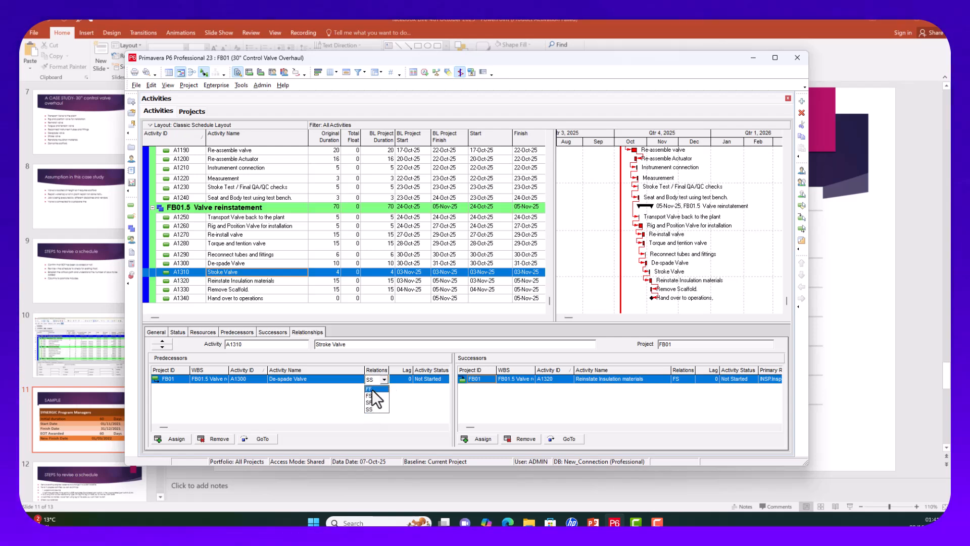
click(372, 389)
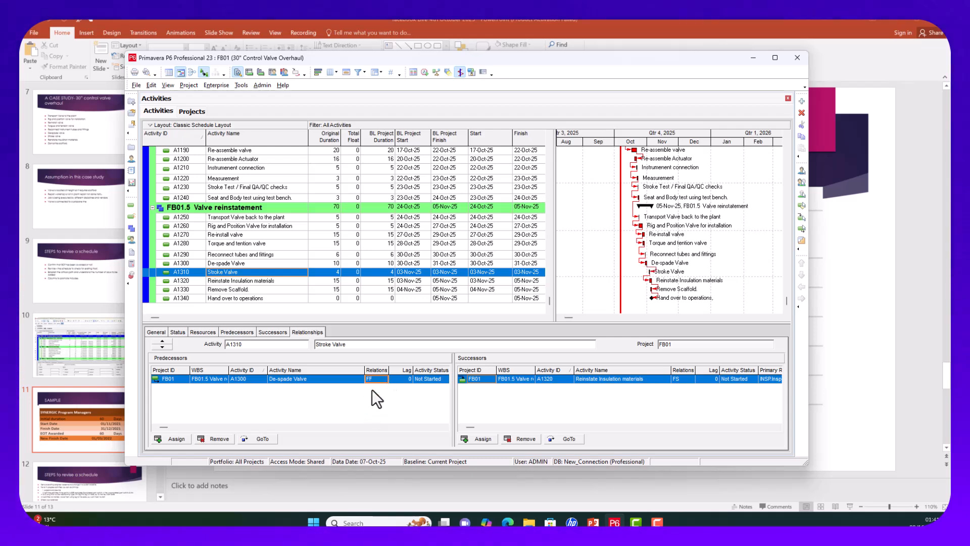
Step: Reschedule the project to 548 days and check the Rig and remove valve links
click(424, 72)
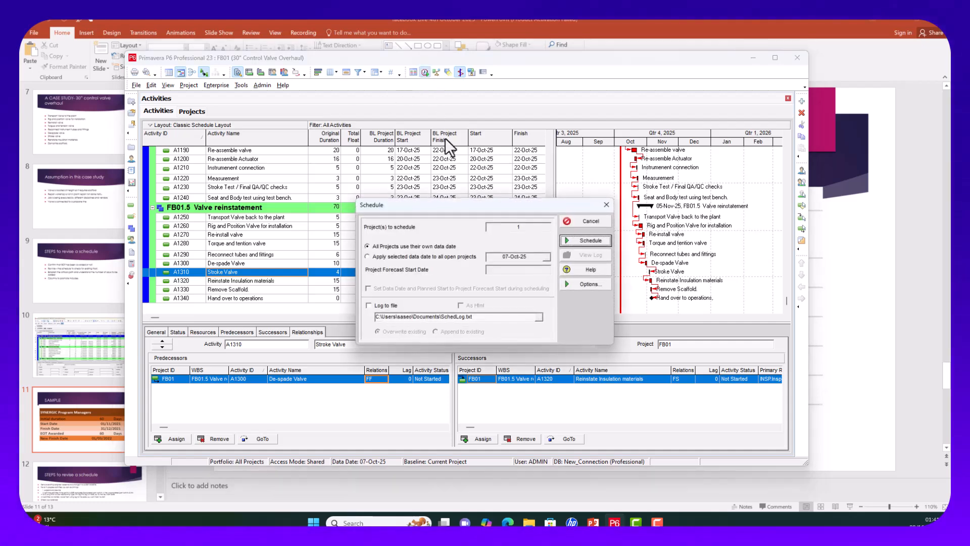
click(578, 238)
scroll(571, 183, up, 7)
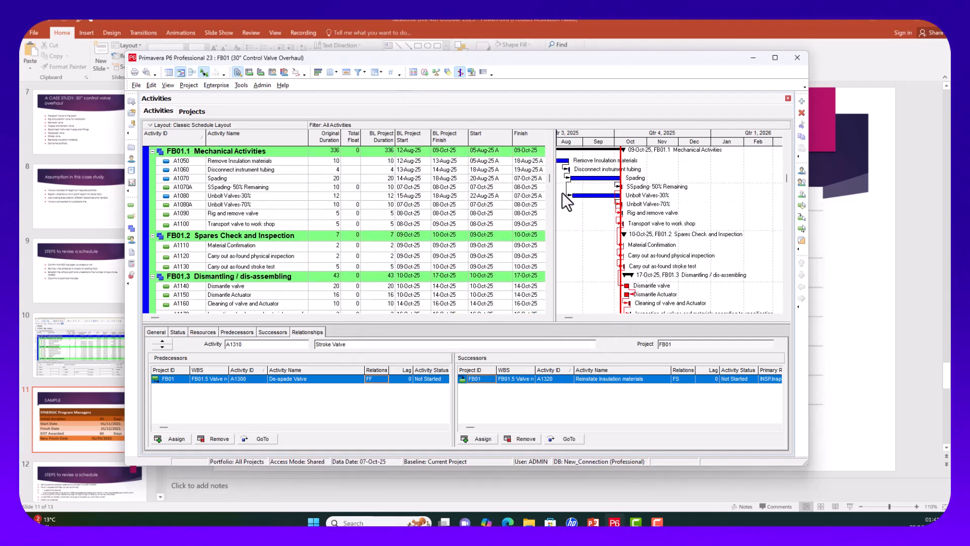
scroll(562, 192, up, 3)
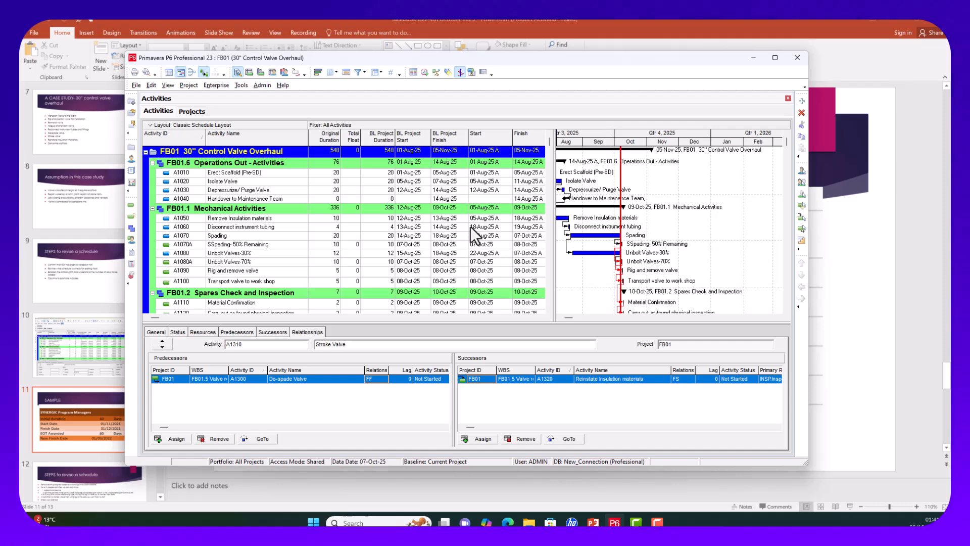
scroll(471, 227, down, 6)
scroll(459, 284, up, 3)
scroll(459, 283, up, 3)
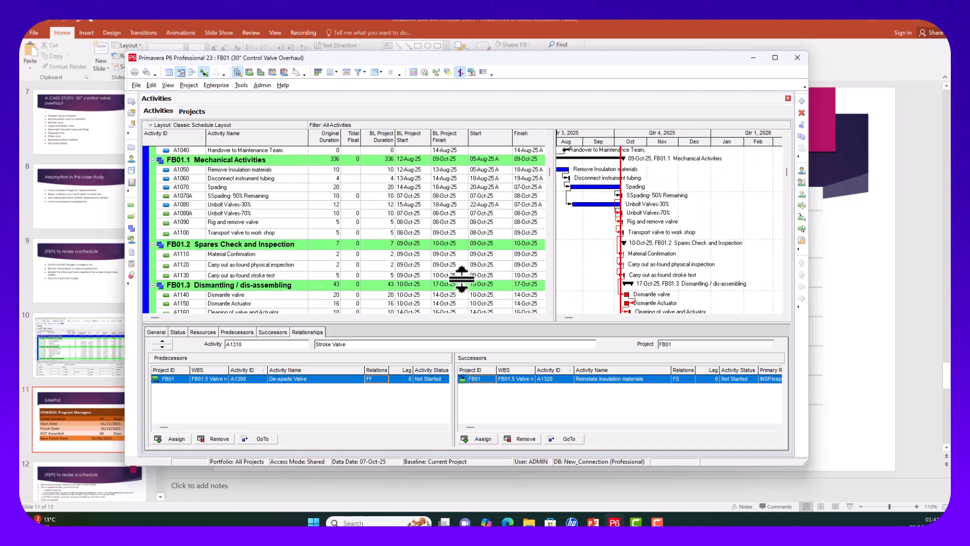
scroll(461, 274, down, 1)
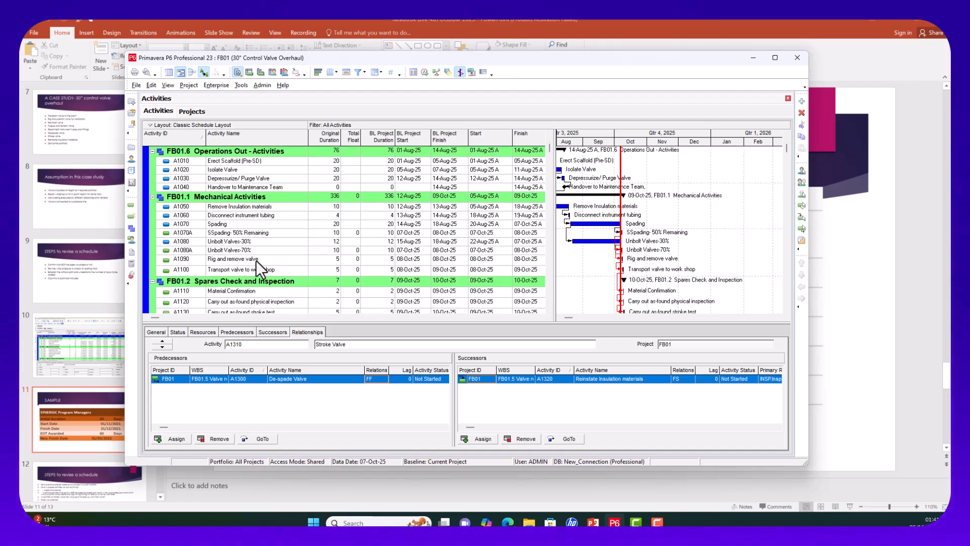
click(323, 260)
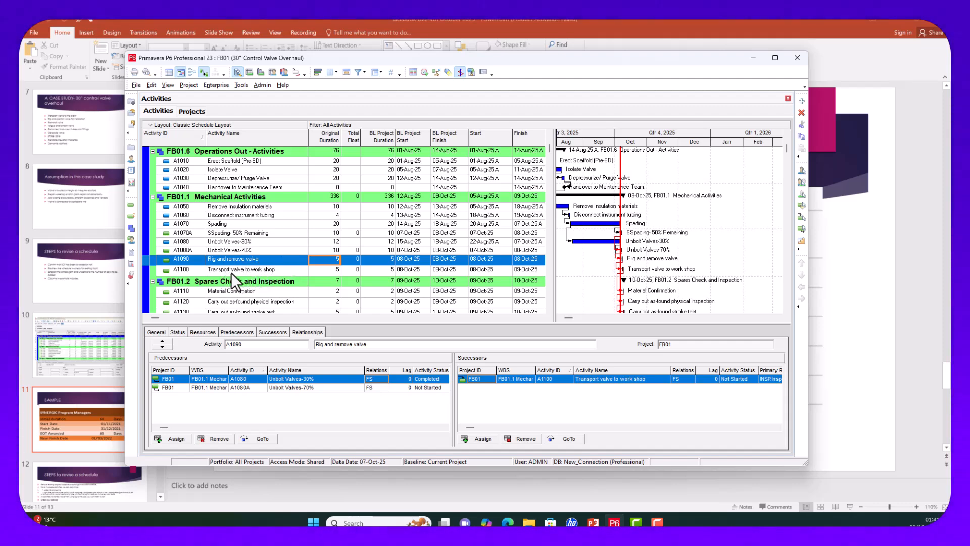
Step: Go to the as-found stroke test A1130 and make its A1120 predecessor link start-to-start
scroll(308, 273, down, 1)
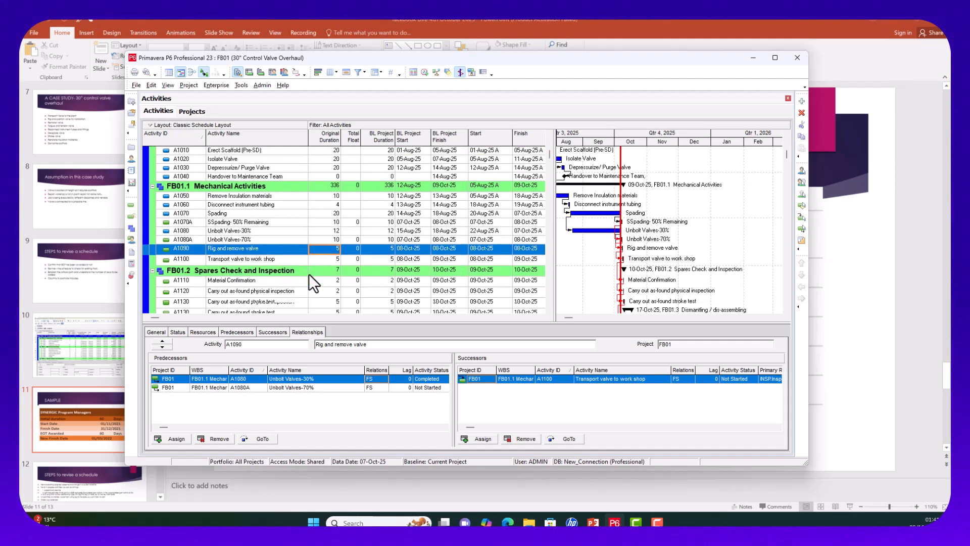
click(320, 259)
scroll(295, 290, down, 3)
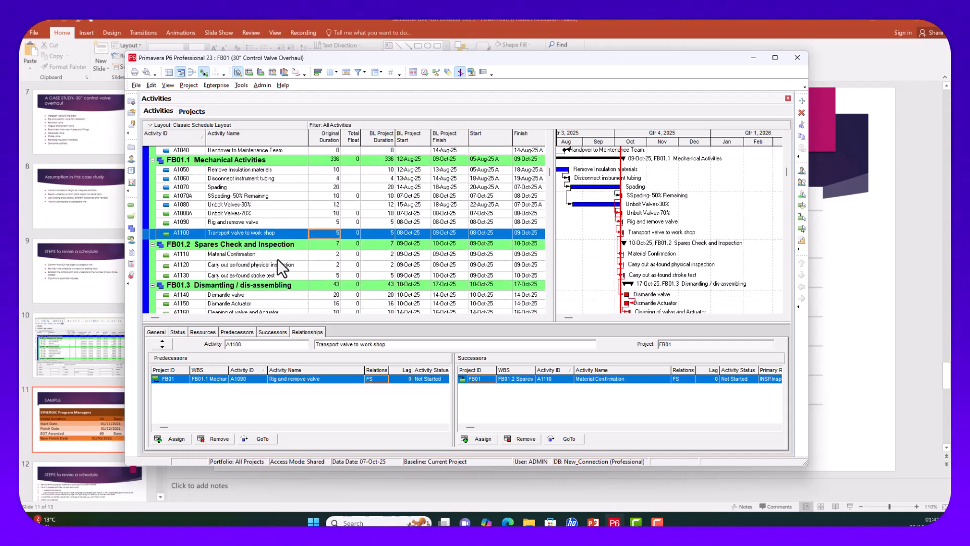
click(326, 254)
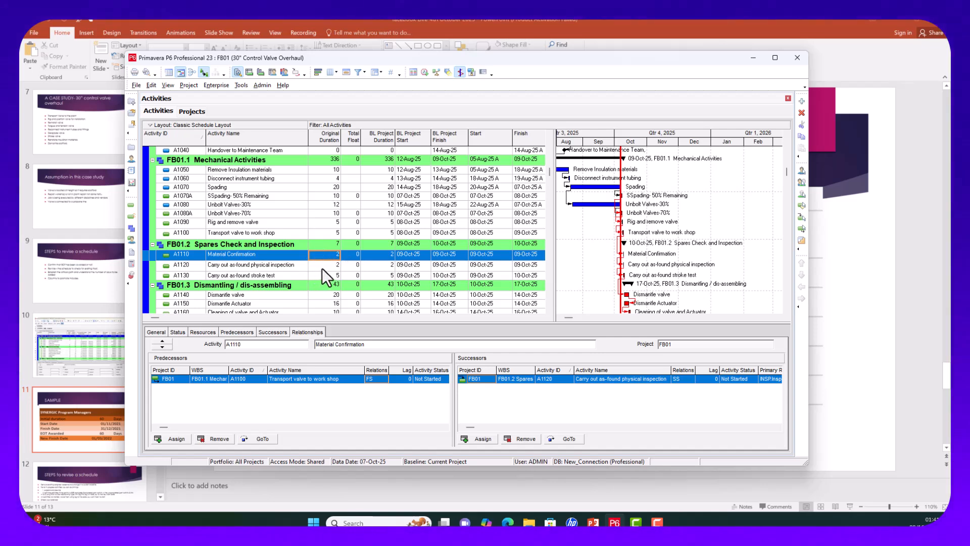
click(324, 268)
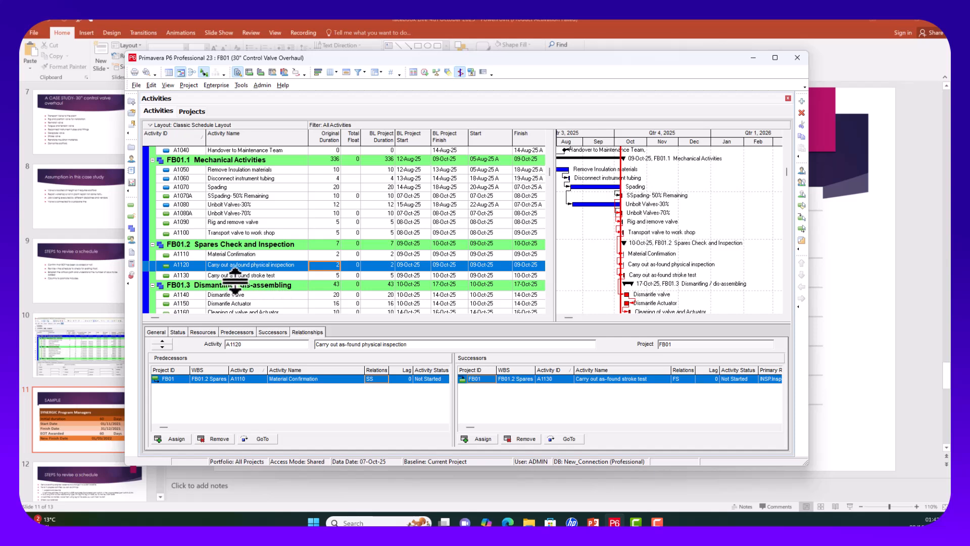
click(327, 277)
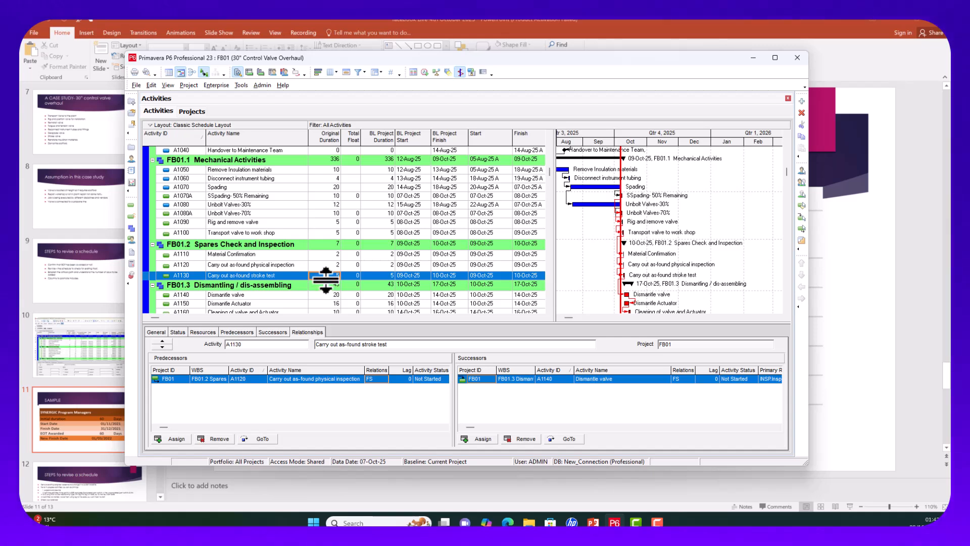
click(380, 379)
click(372, 409)
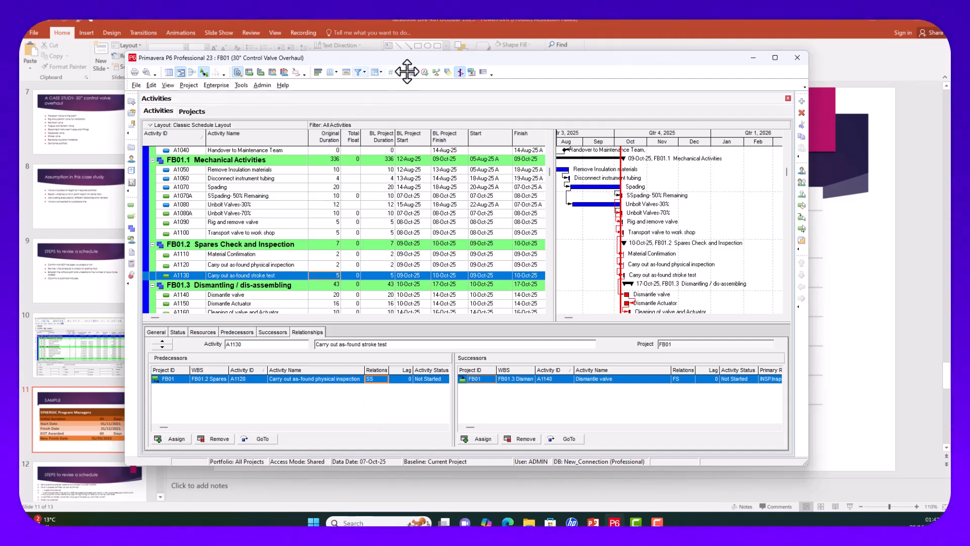
Step: Reschedule the project so it runs 546 days, finishing 05-Nov-25
click(424, 72)
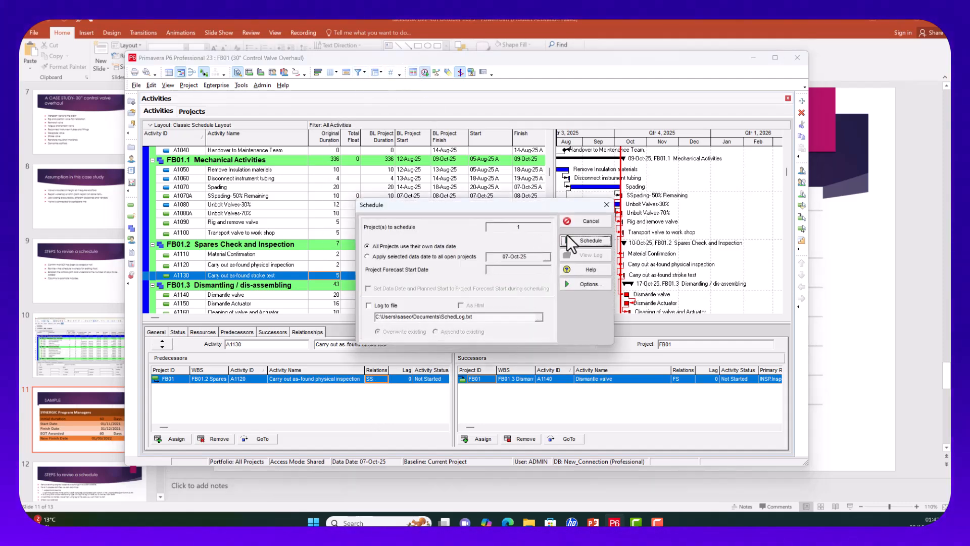
click(580, 239)
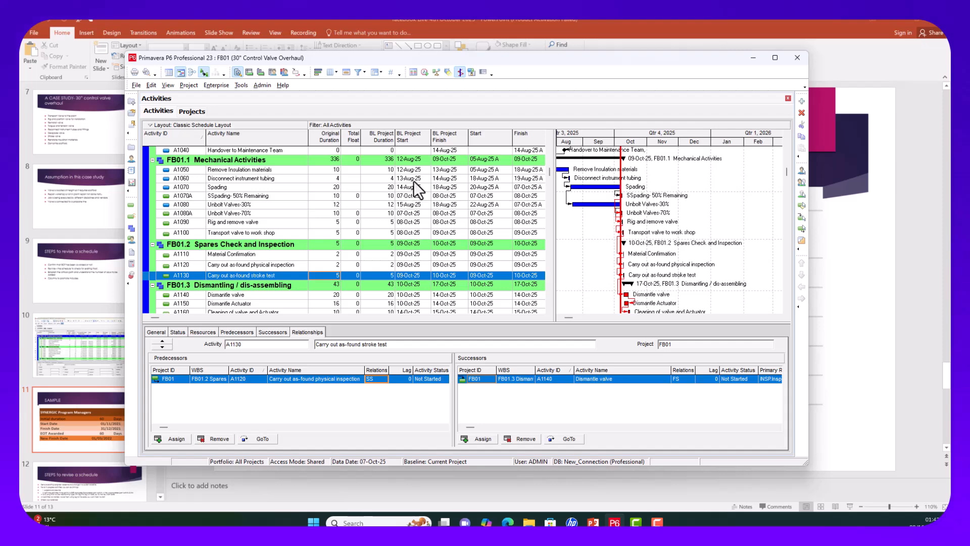
scroll(407, 177, up, 3)
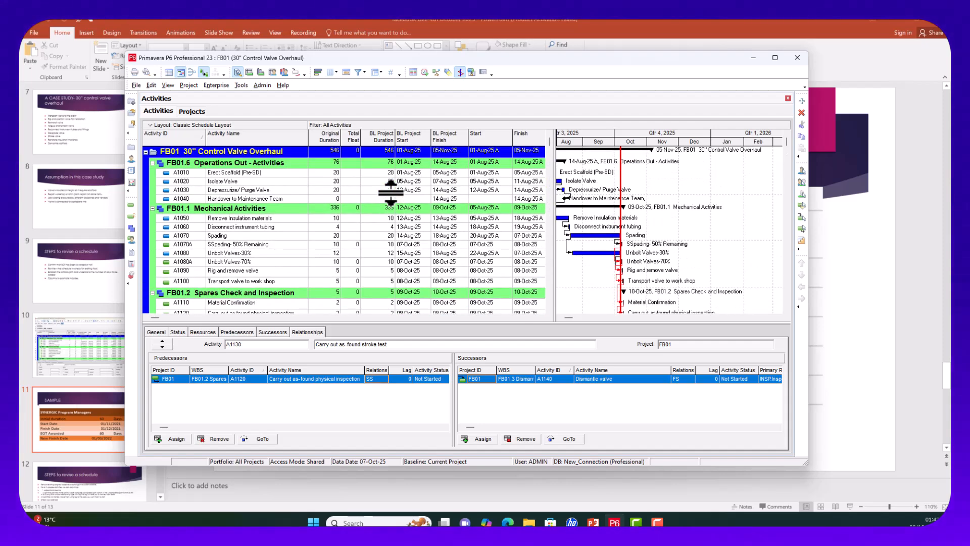
scroll(376, 235, down, 1)
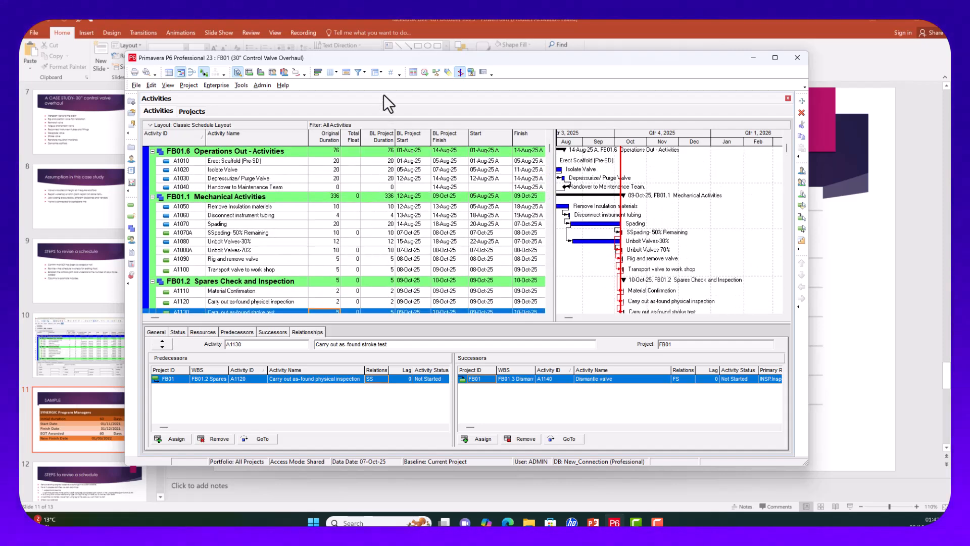
click(425, 71)
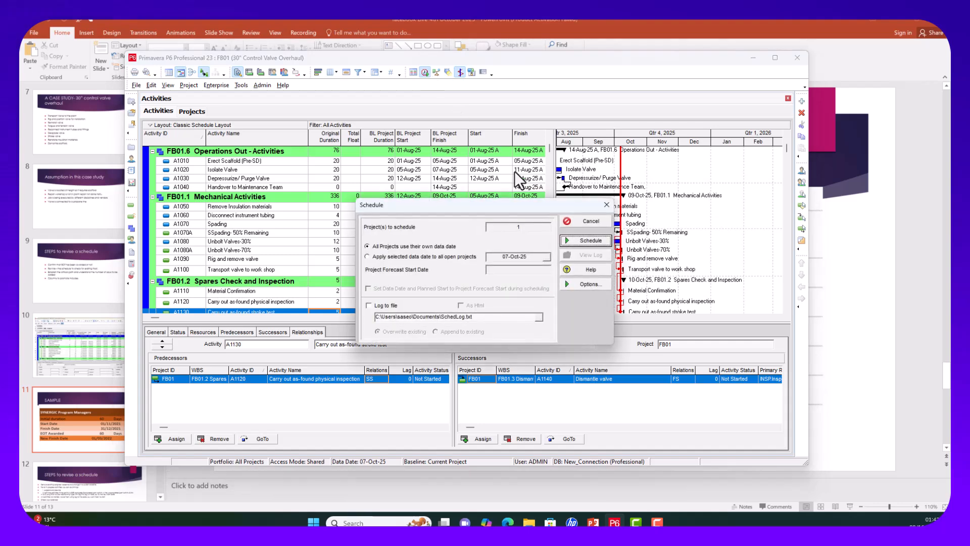
click(586, 240)
scroll(376, 260, up, 1)
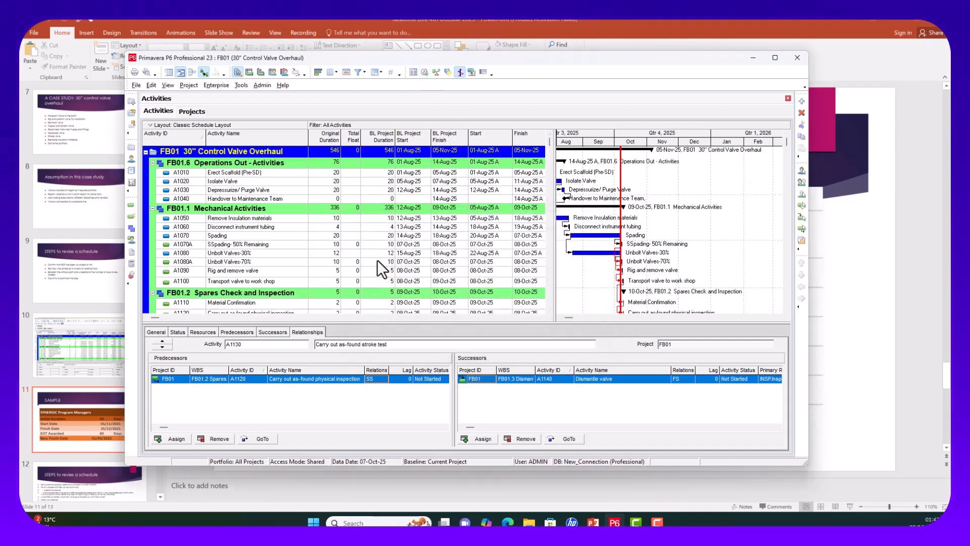
scroll(377, 253, down, 5)
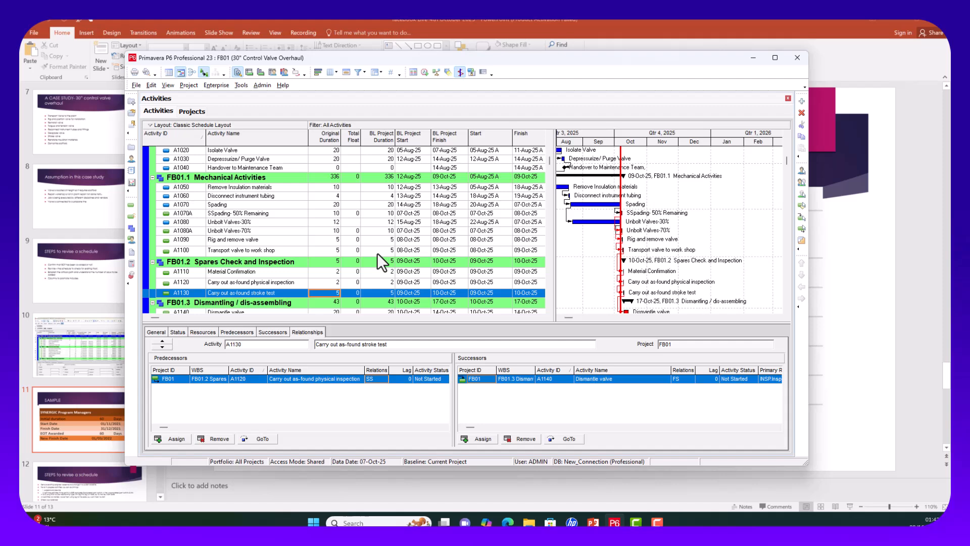
scroll(377, 254, down, 1)
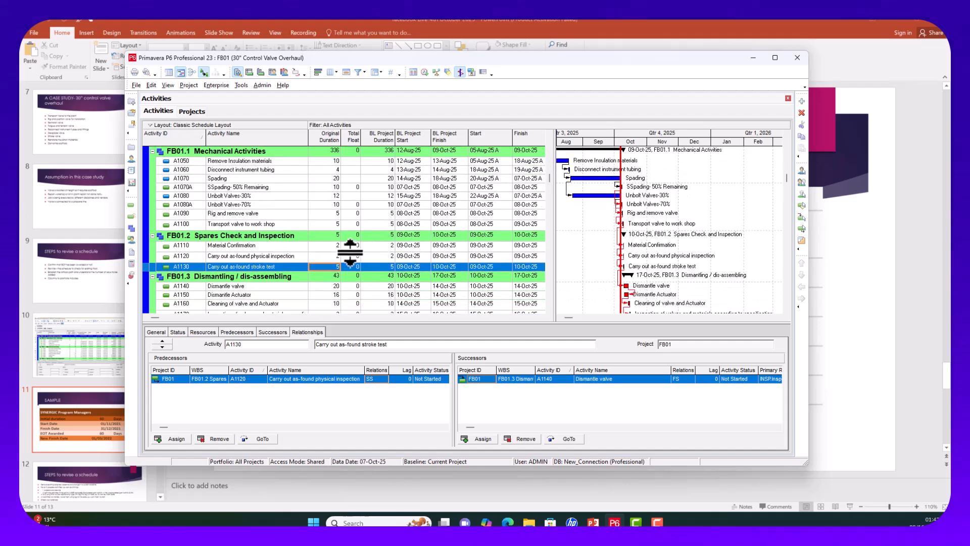
scroll(350, 247, up, 1)
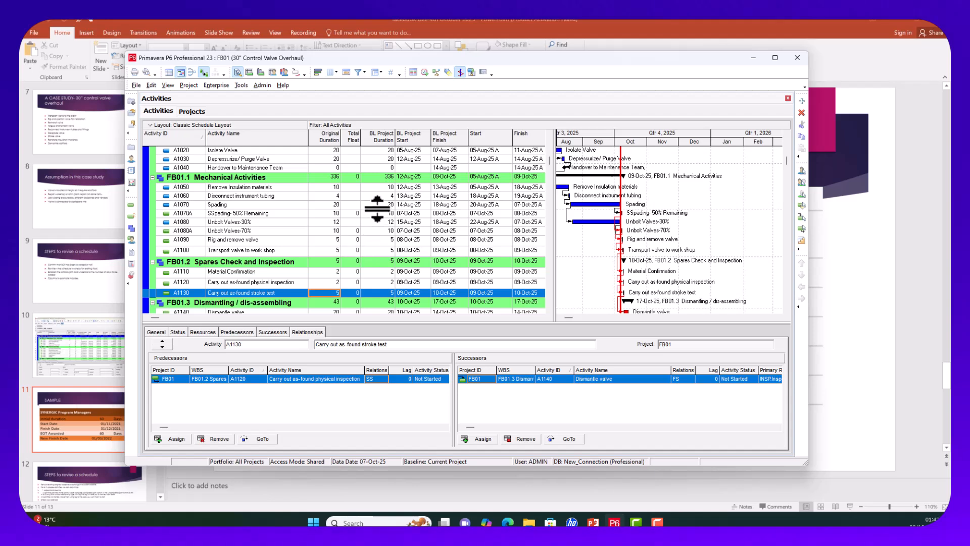
Step: Rename activity A1070A to 'Spading- 50% Remaining'
click(332, 213)
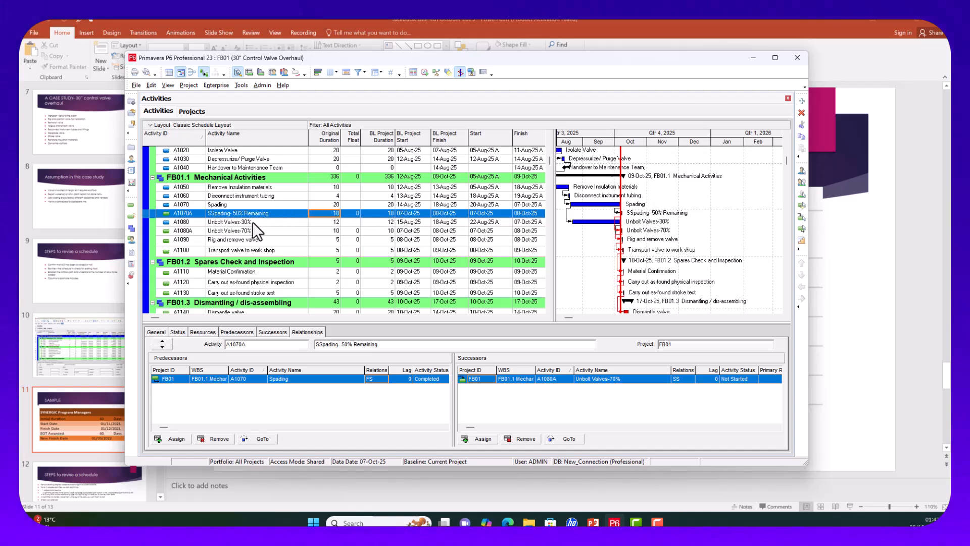
click(211, 213)
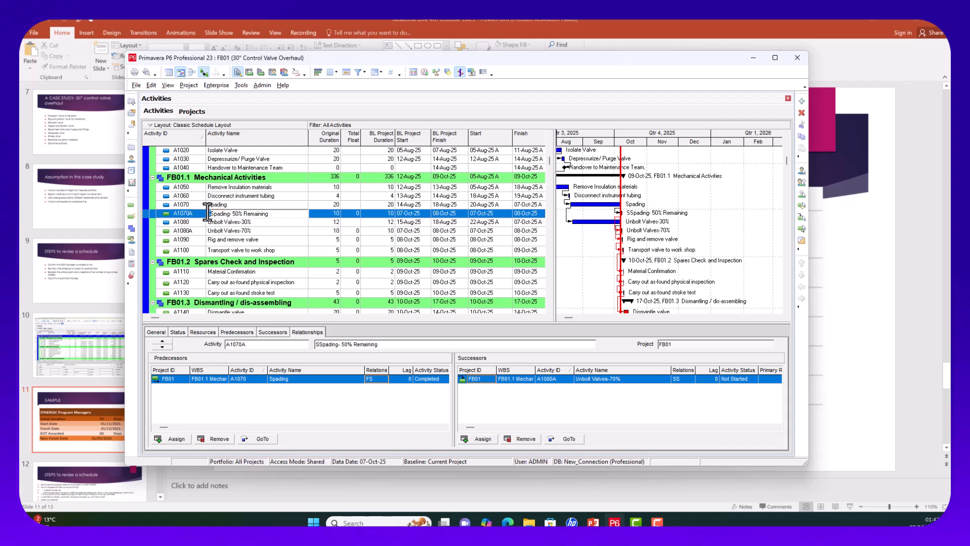
click(403, 248)
scroll(404, 248, up, 2)
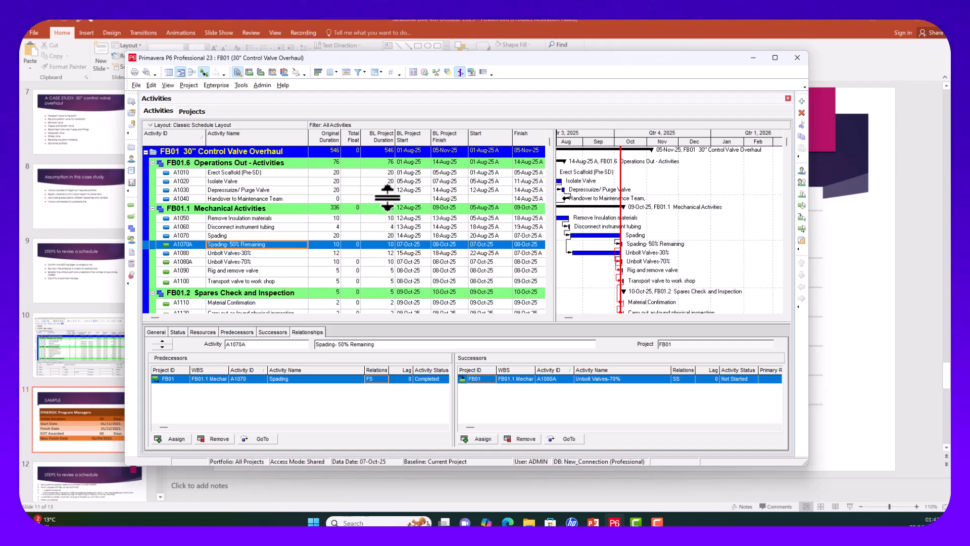
scroll(339, 248, down, 2)
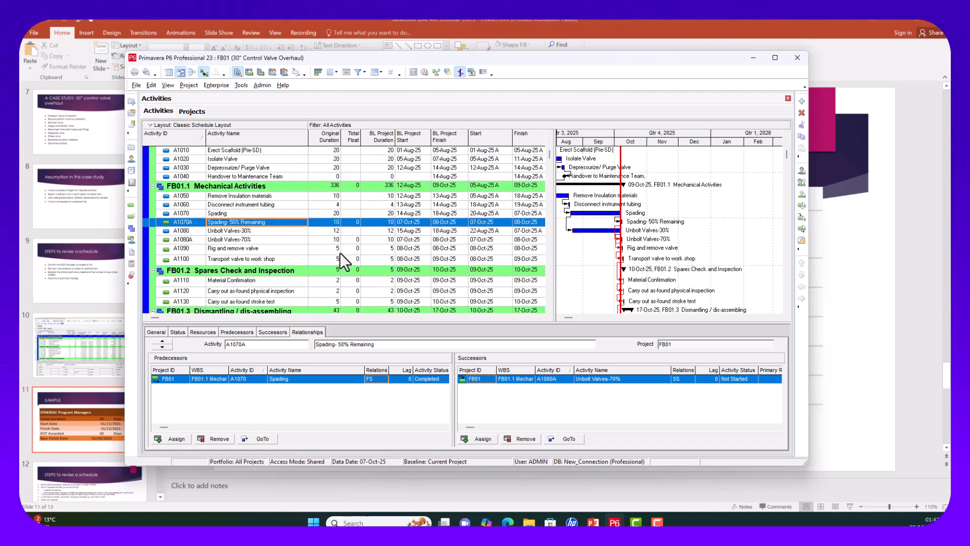
scroll(340, 253, down, 1)
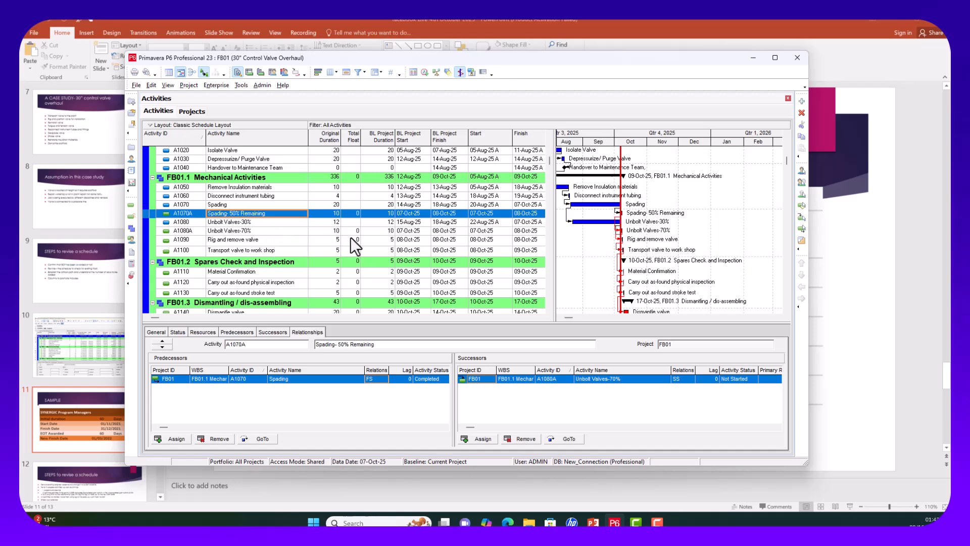
click(325, 222)
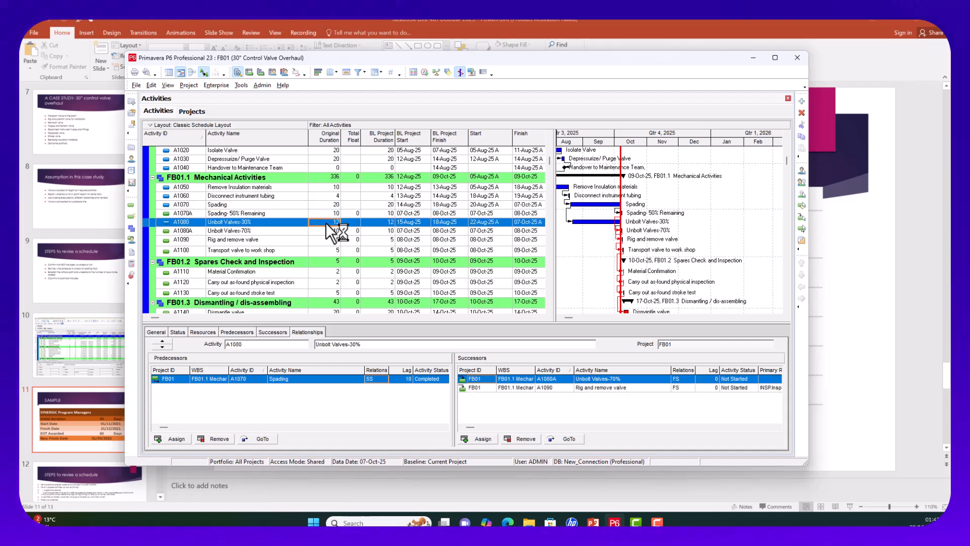
scroll(328, 238, down, 4)
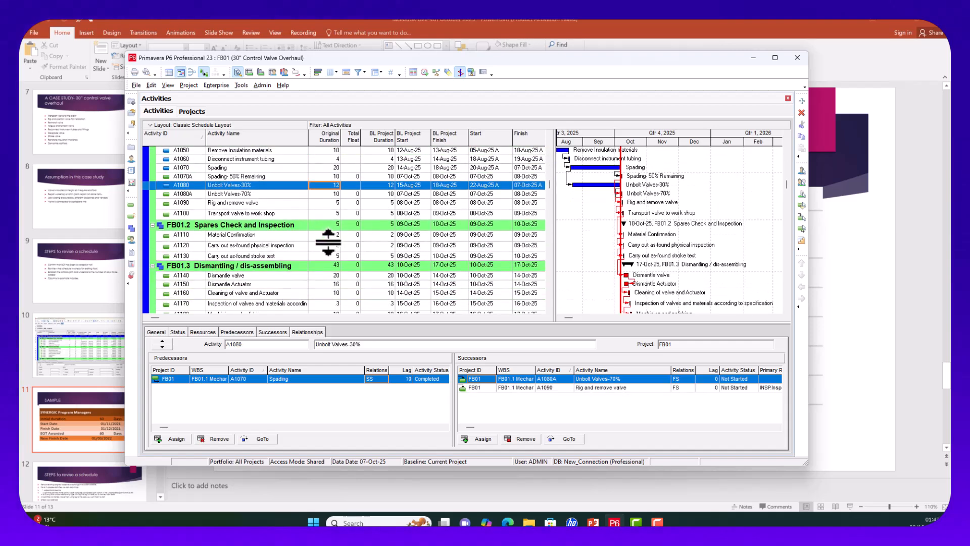
click(334, 235)
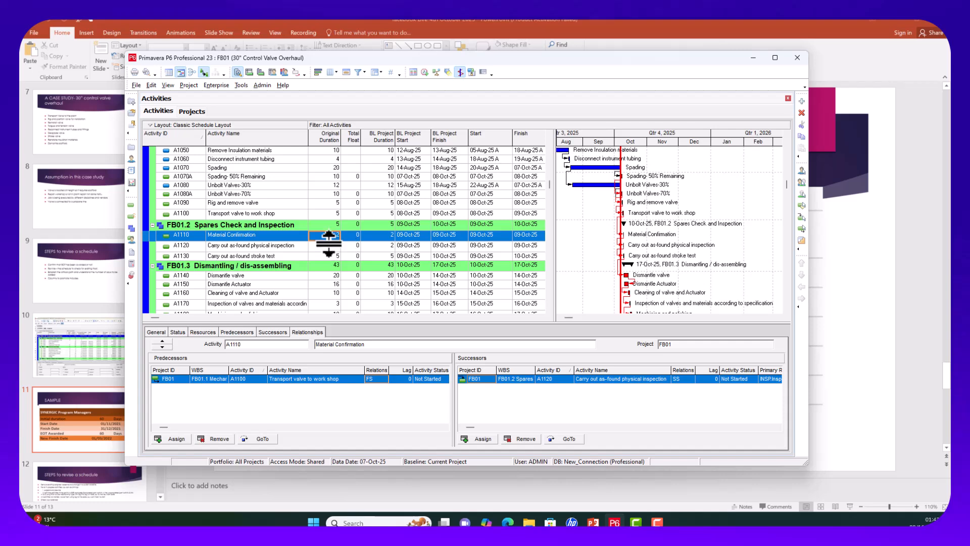
click(331, 247)
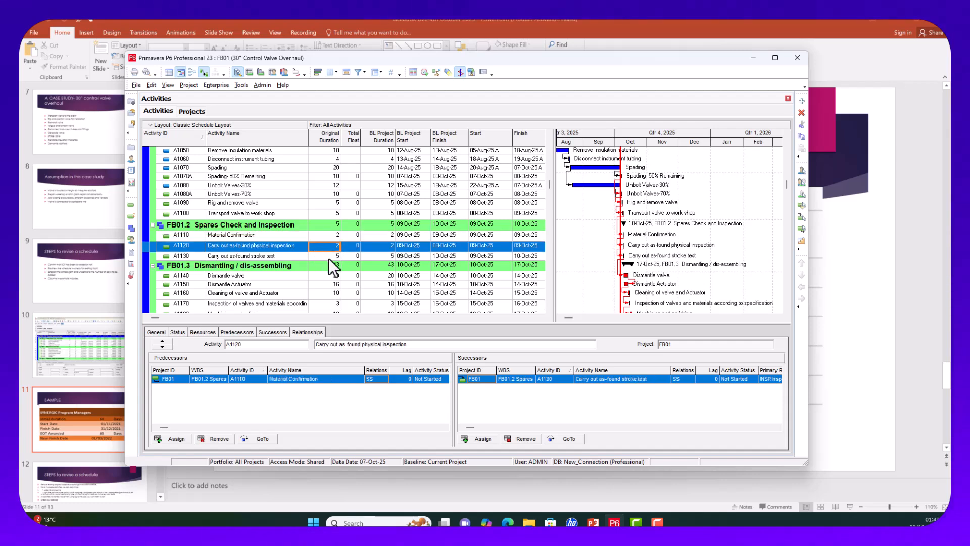
click(329, 256)
scroll(328, 274, down, 1)
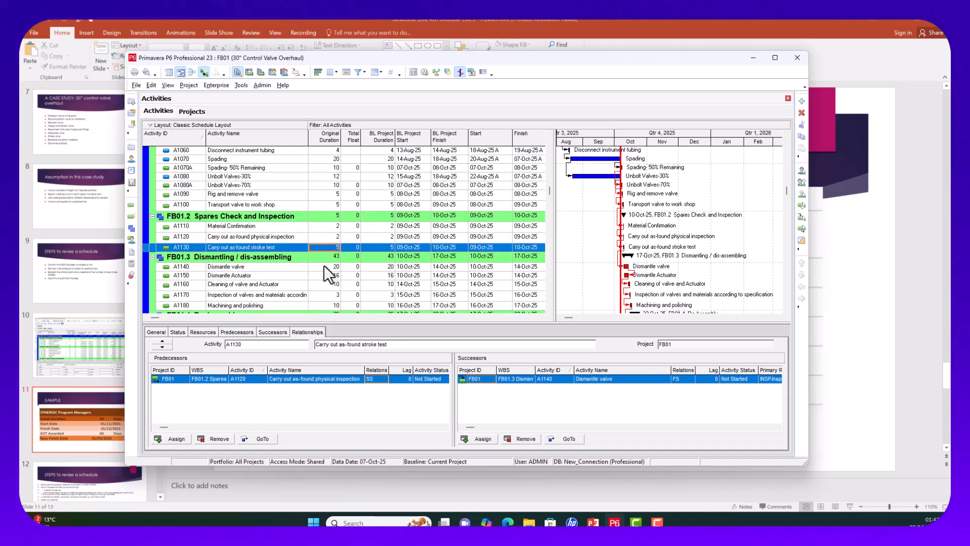
click(329, 269)
click(329, 276)
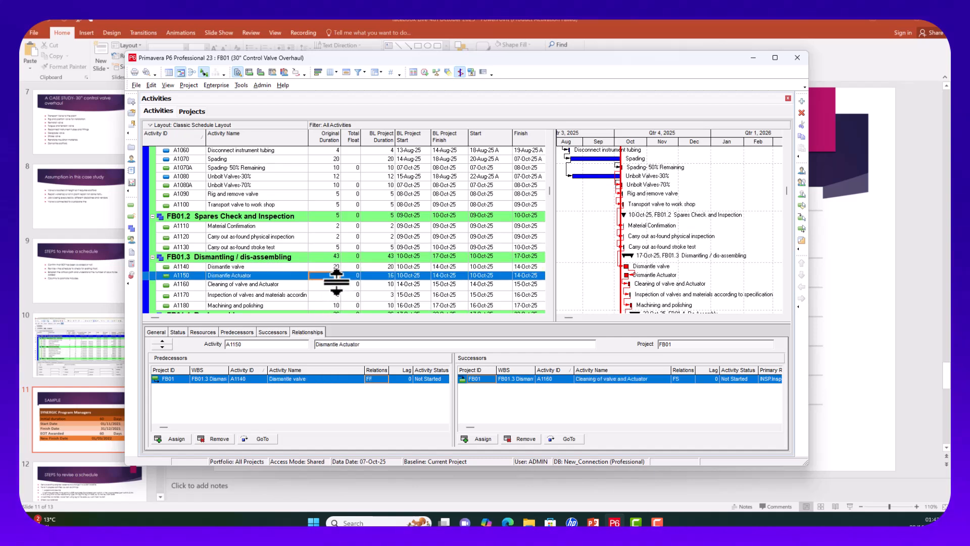
click(328, 285)
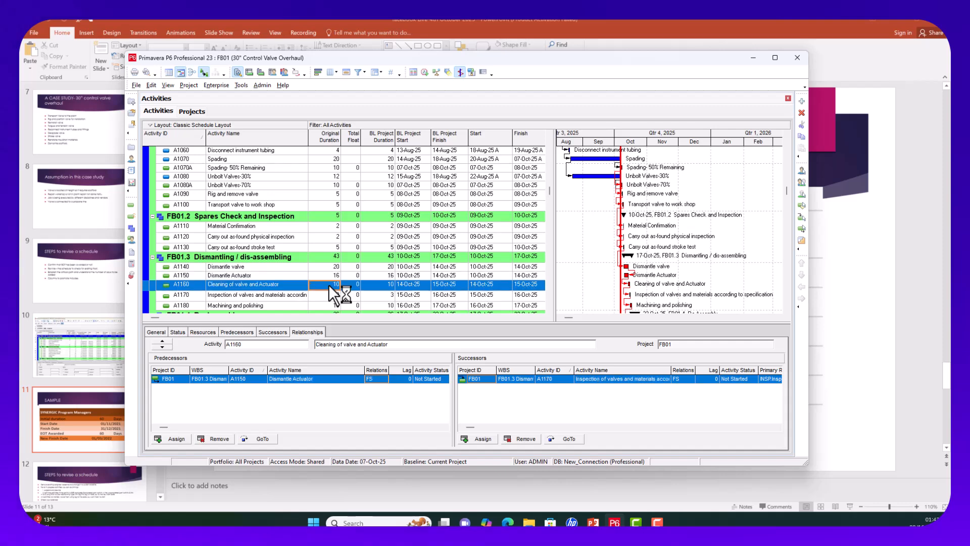
scroll(311, 278, down, 3)
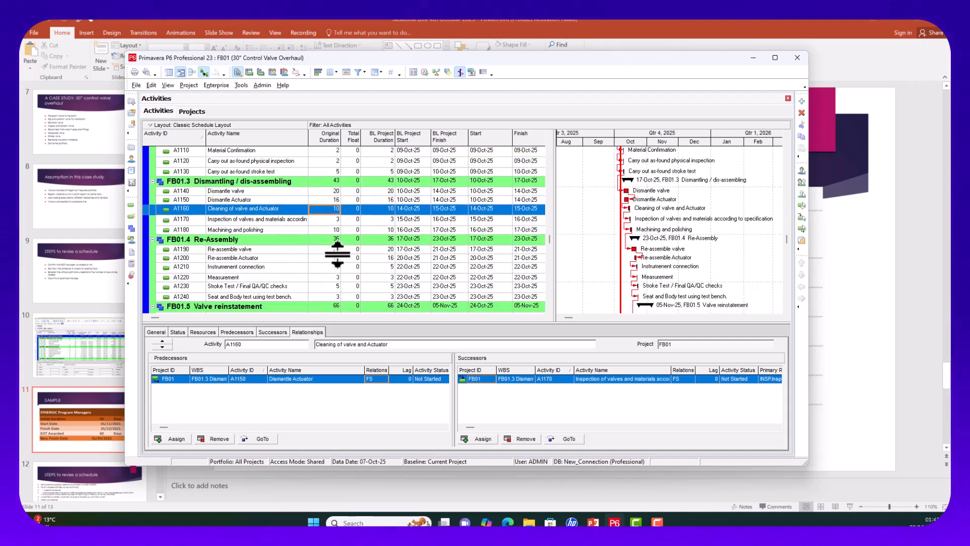
scroll(326, 292, down, 3)
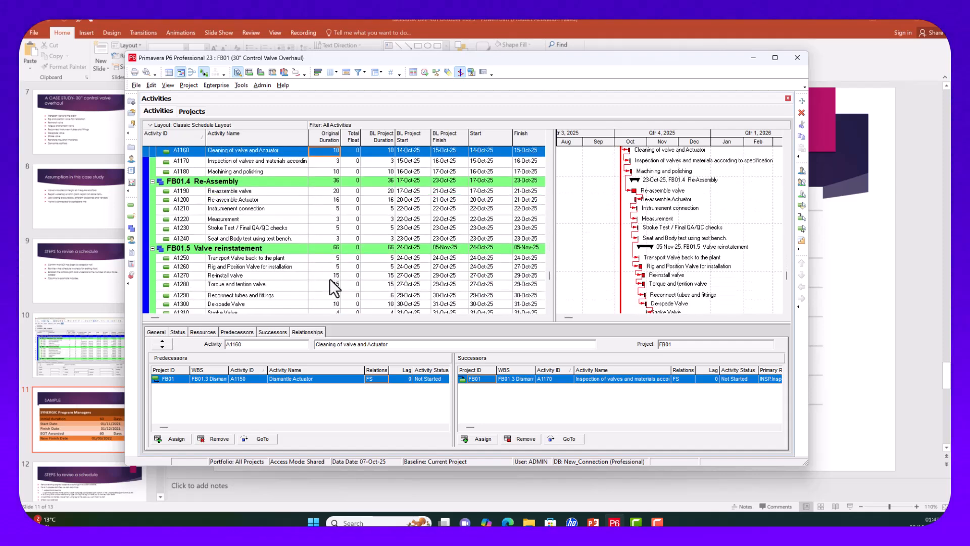
click(330, 231)
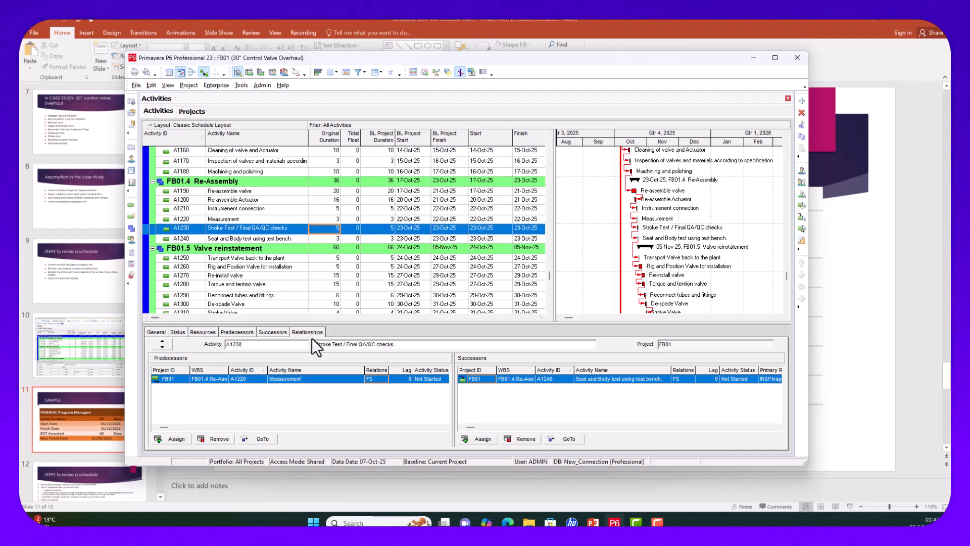
click(266, 219)
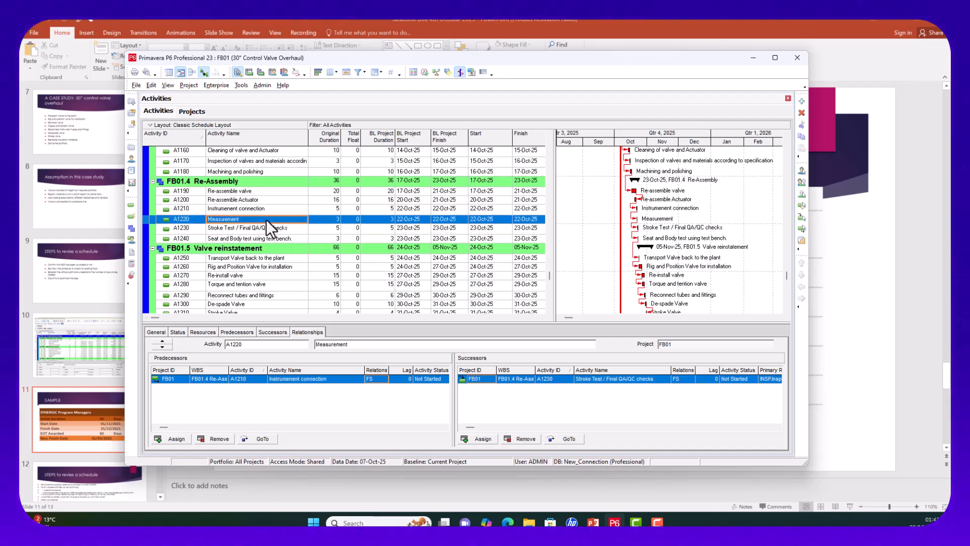
click(292, 209)
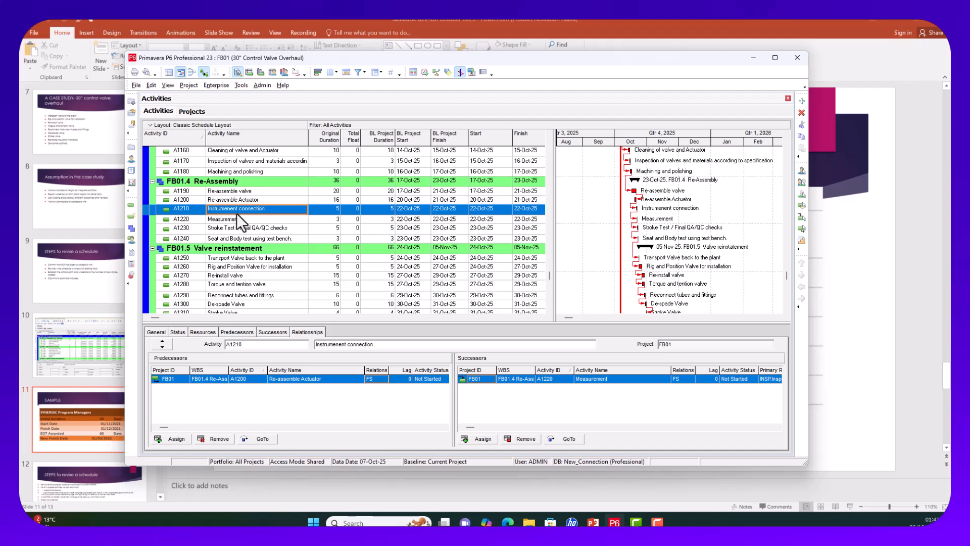
click(324, 207)
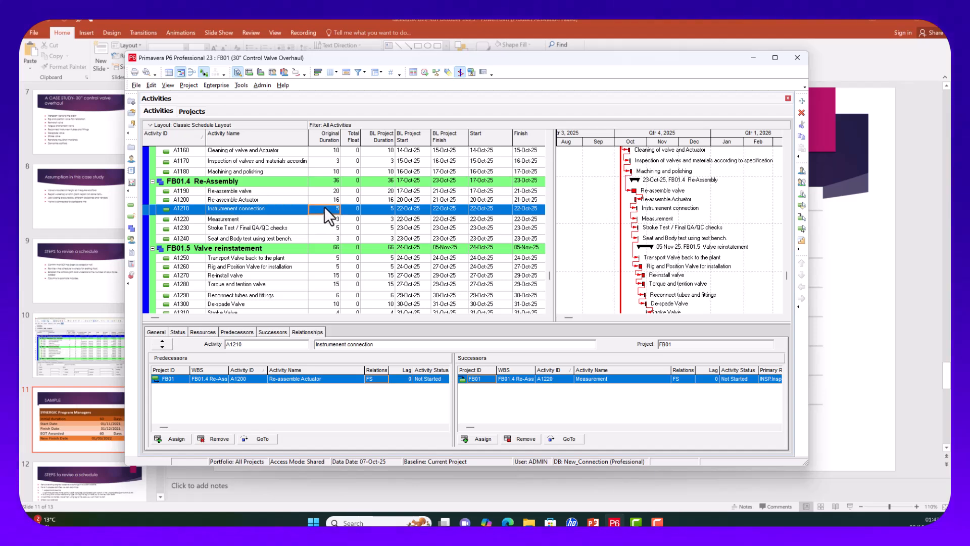
click(263, 219)
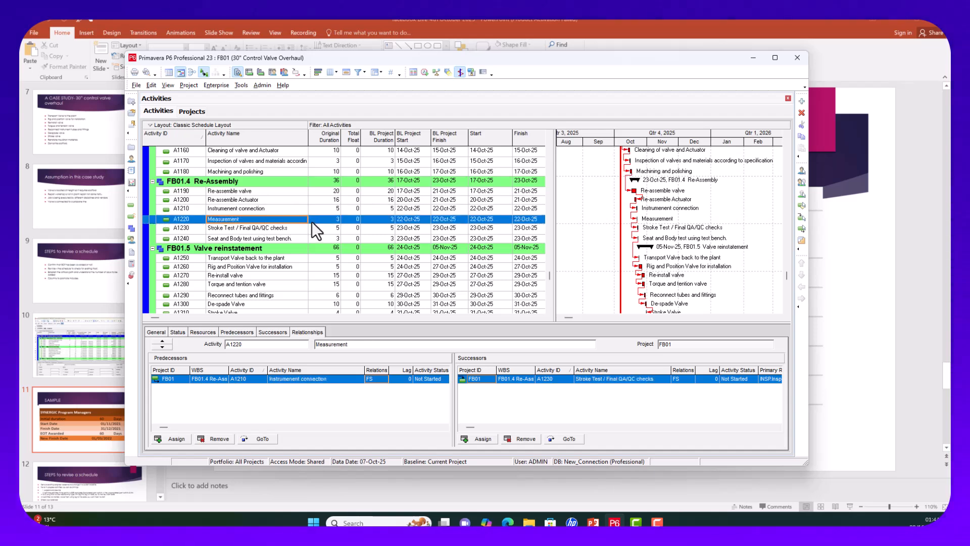
click(279, 230)
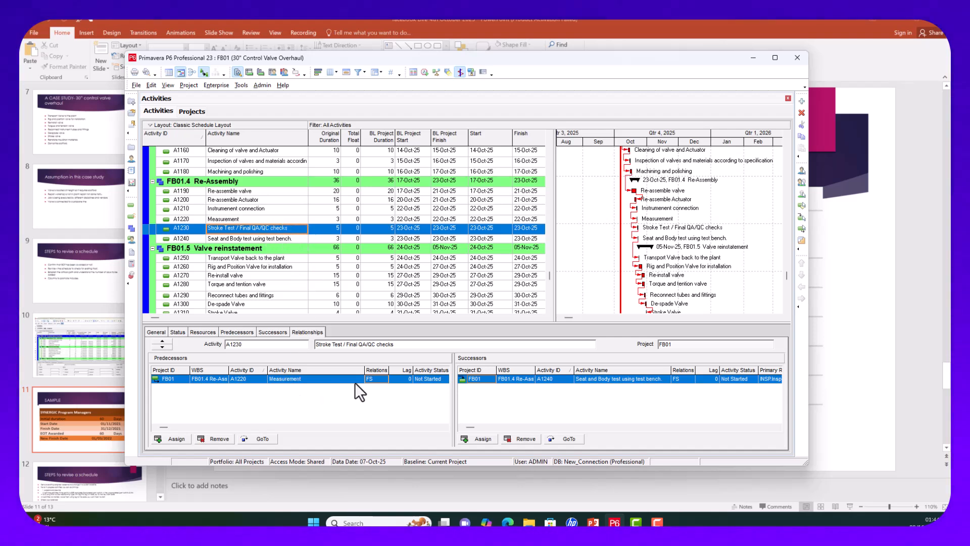
Step: Make A1230's Measurement predecessor link and A1240's link from A1230 finish-to-finish
click(374, 379)
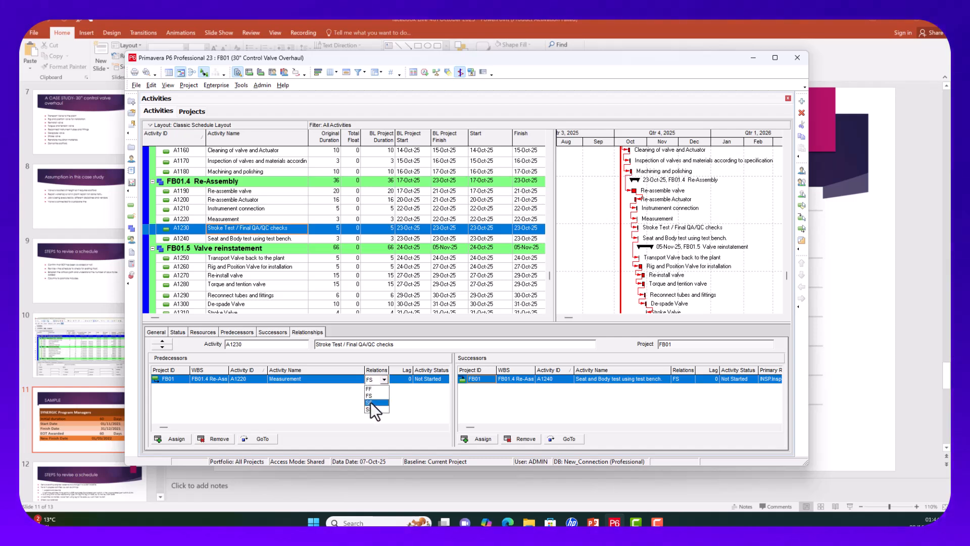
click(368, 388)
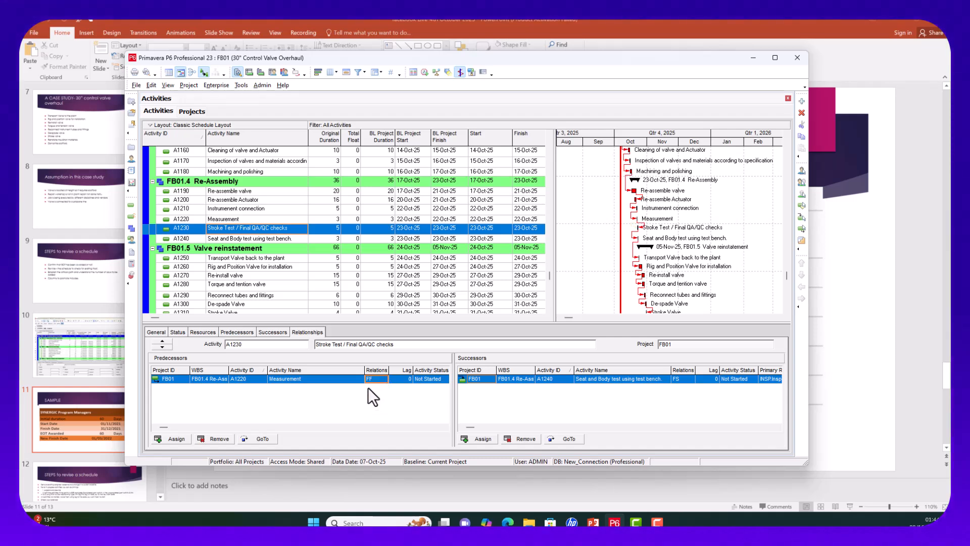
click(333, 239)
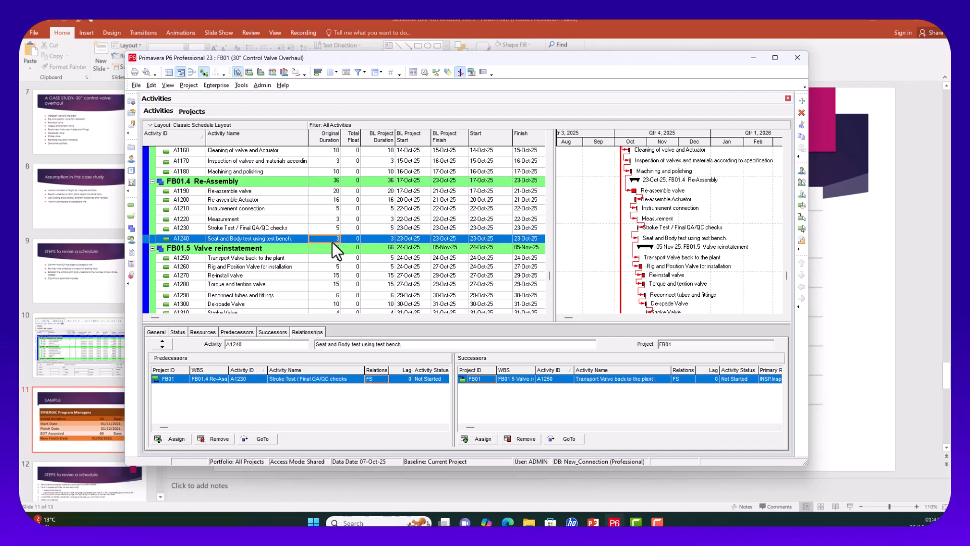
click(377, 378)
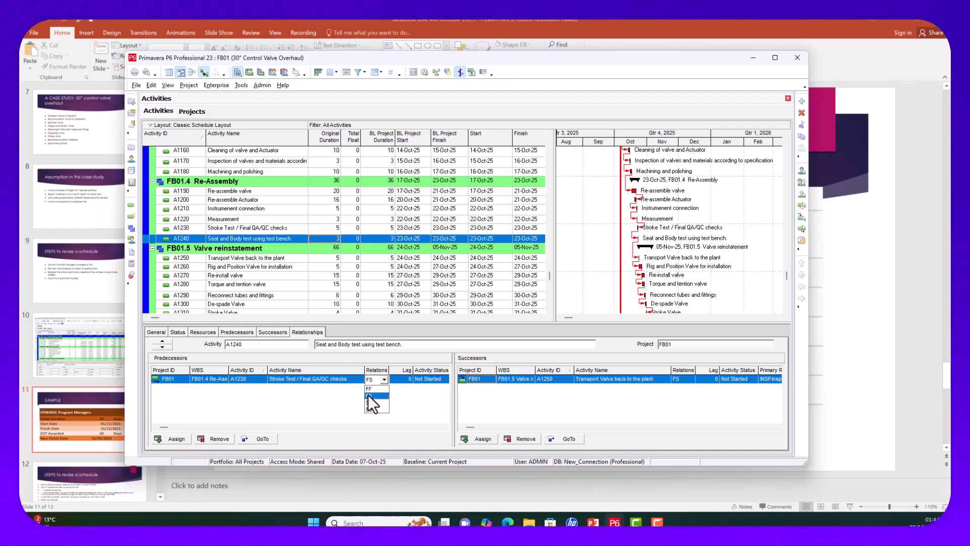
click(368, 388)
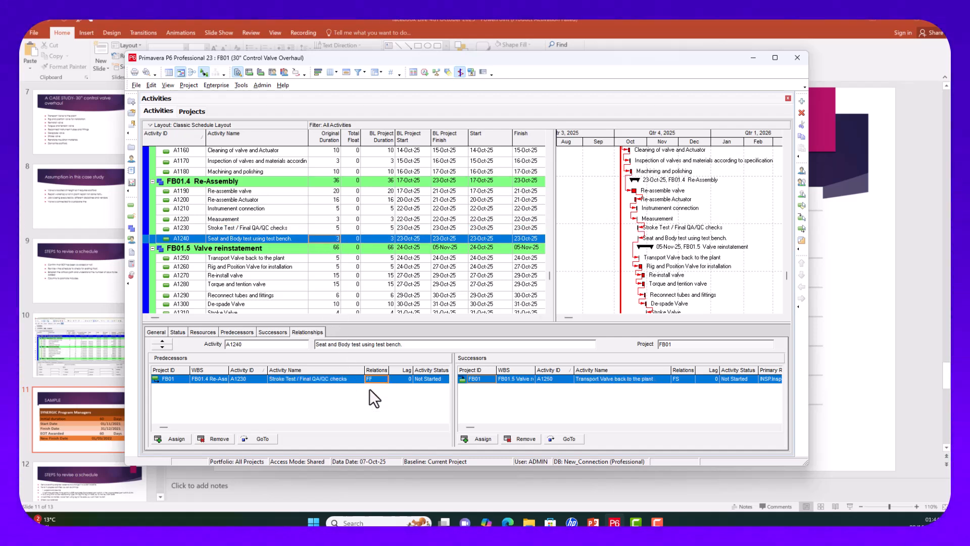
Step: Reschedule the project so it runs 538 days, finishing 04-Nov-25
click(424, 71)
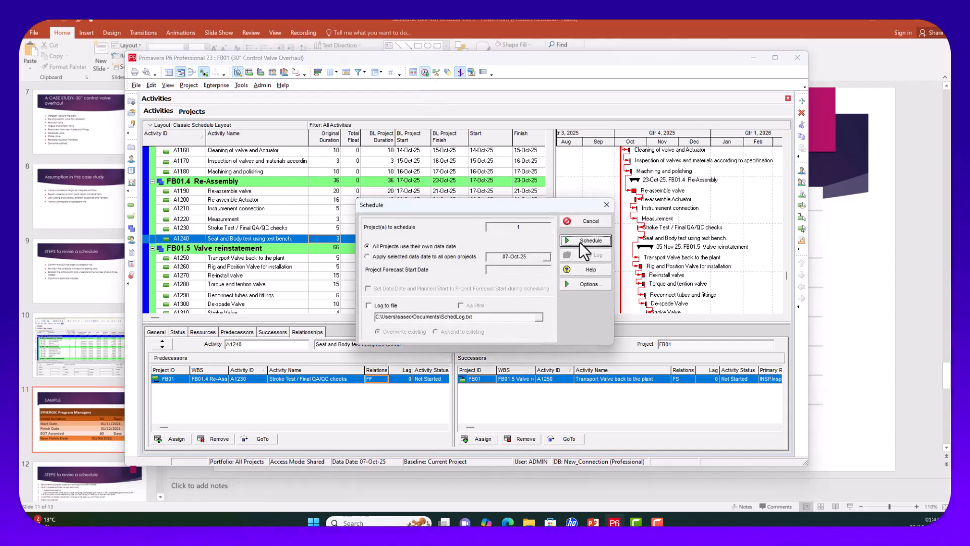
click(585, 240)
scroll(441, 230, up, 4)
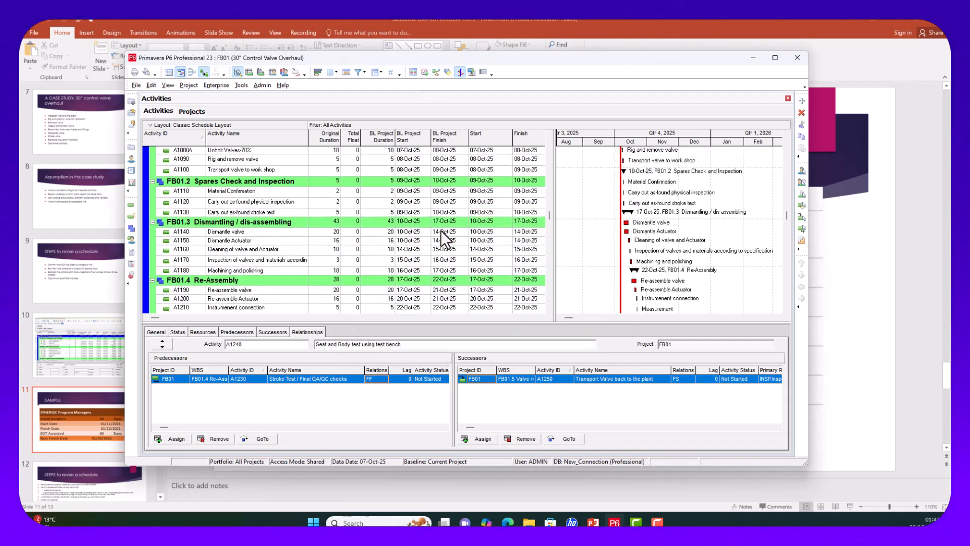
scroll(440, 230, up, 4)
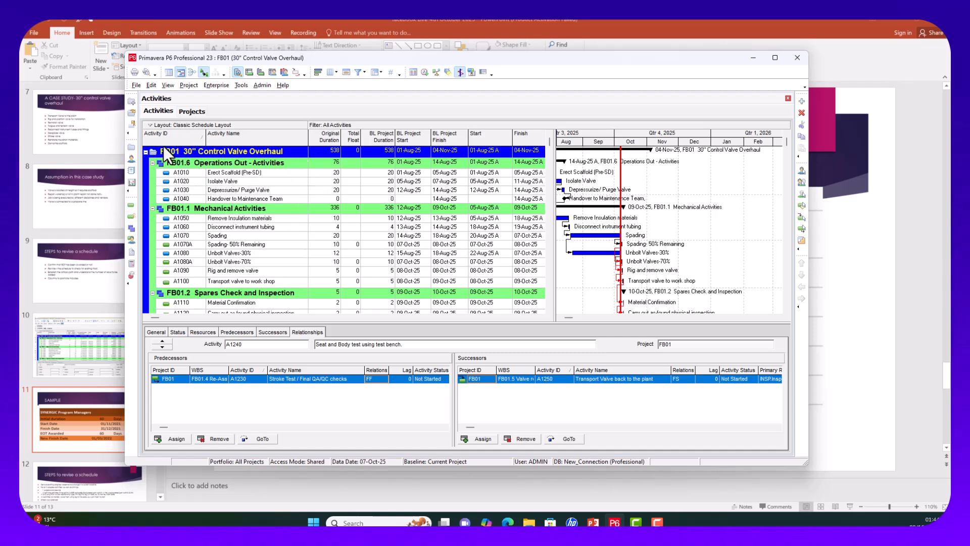
scroll(384, 234, down, 3)
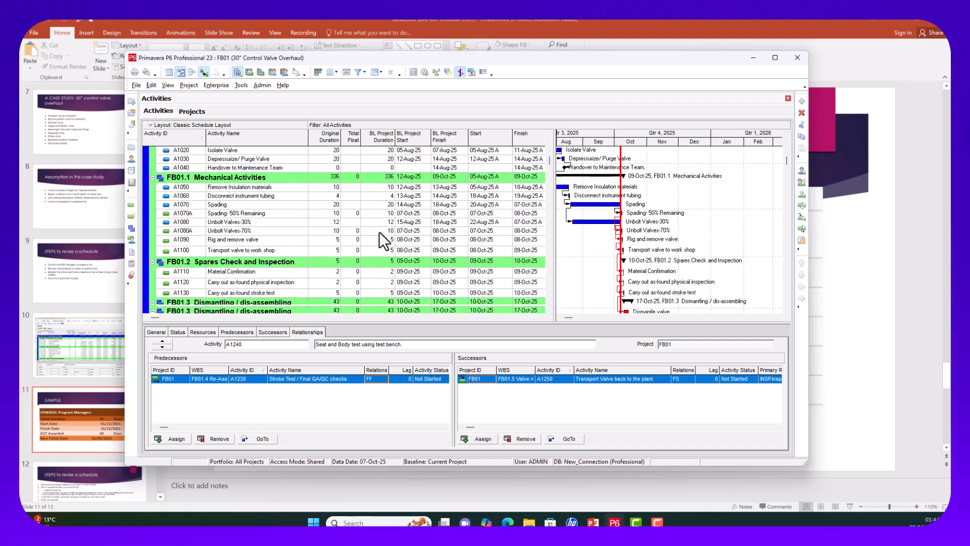
scroll(379, 232, up, 3)
Step: Copy project FB01 and paste it under All Initiatives with default copy options
click(132, 145)
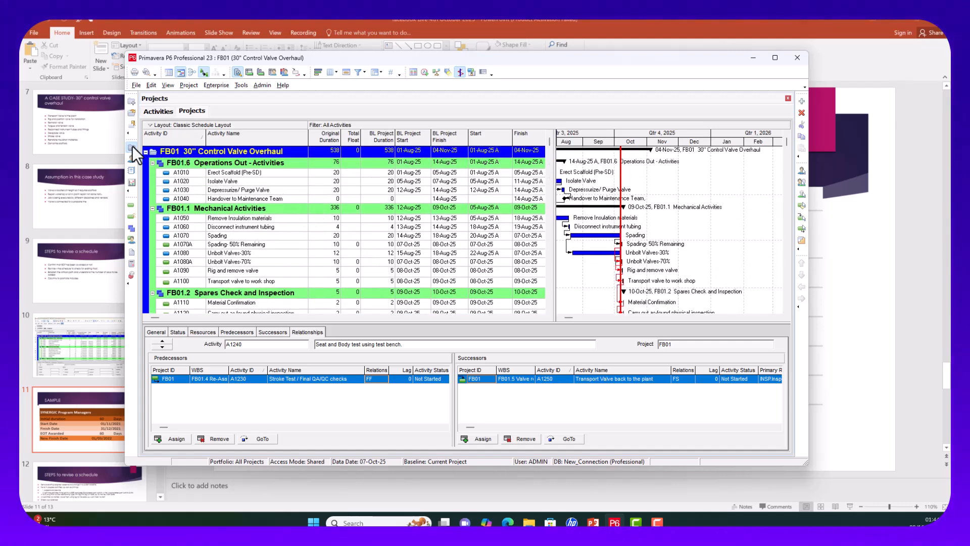
click(219, 171)
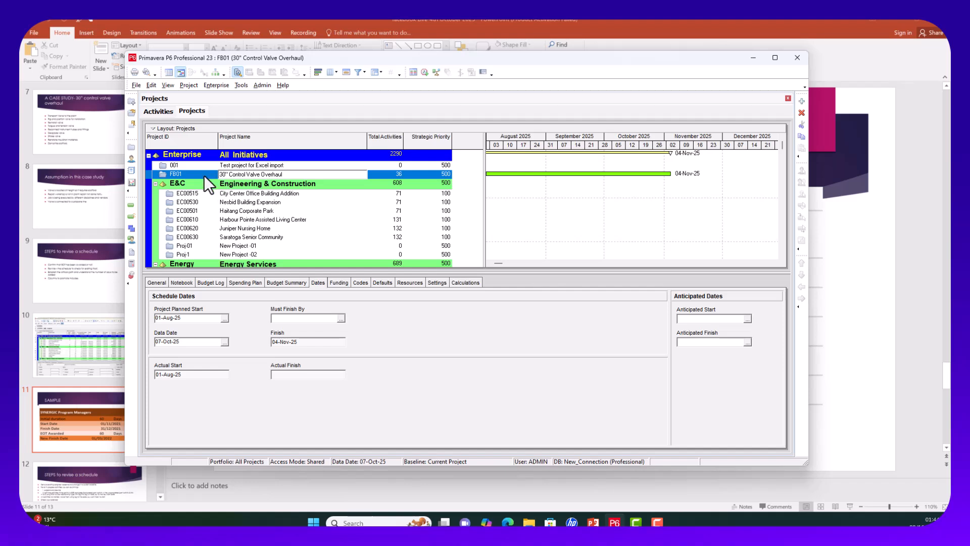
right_click(205, 175)
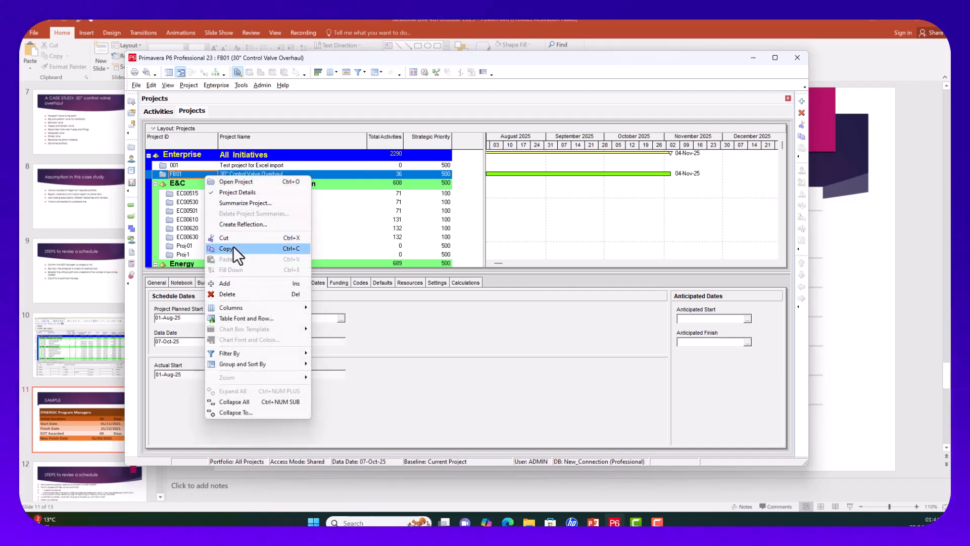
click(232, 247)
click(235, 153)
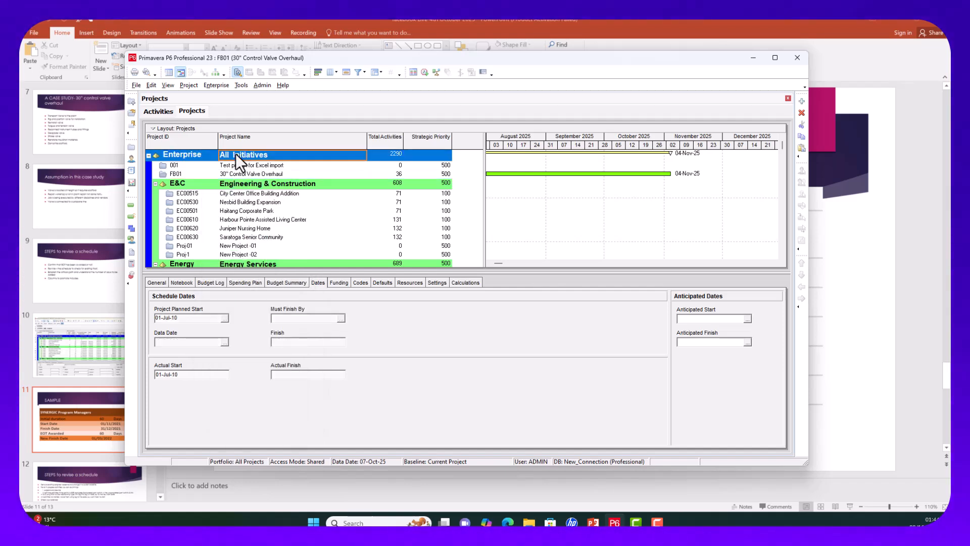
right_click(236, 153)
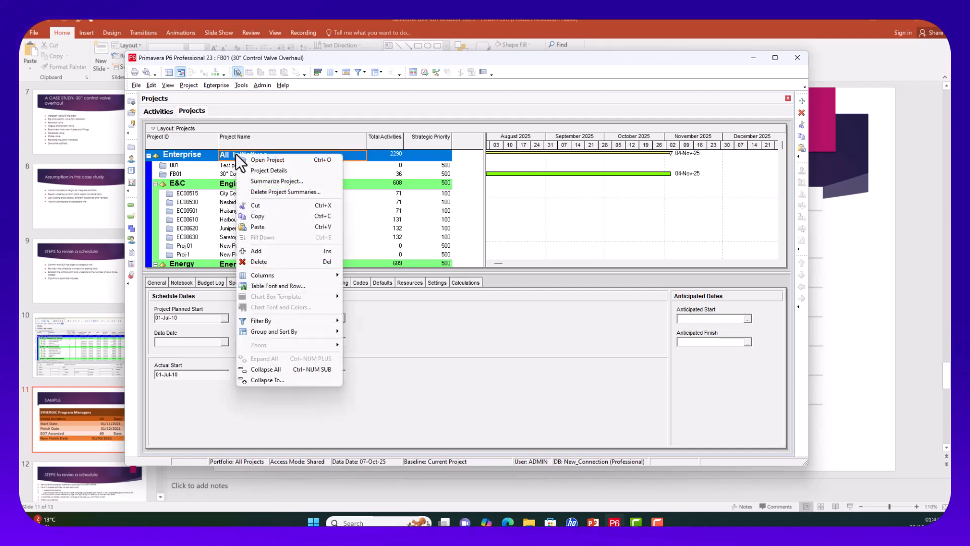
click(258, 228)
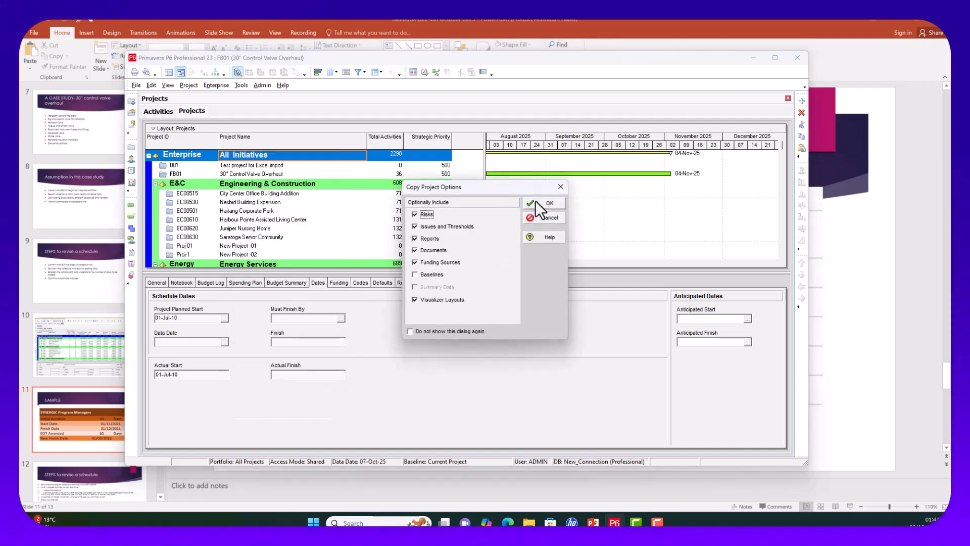
click(536, 202)
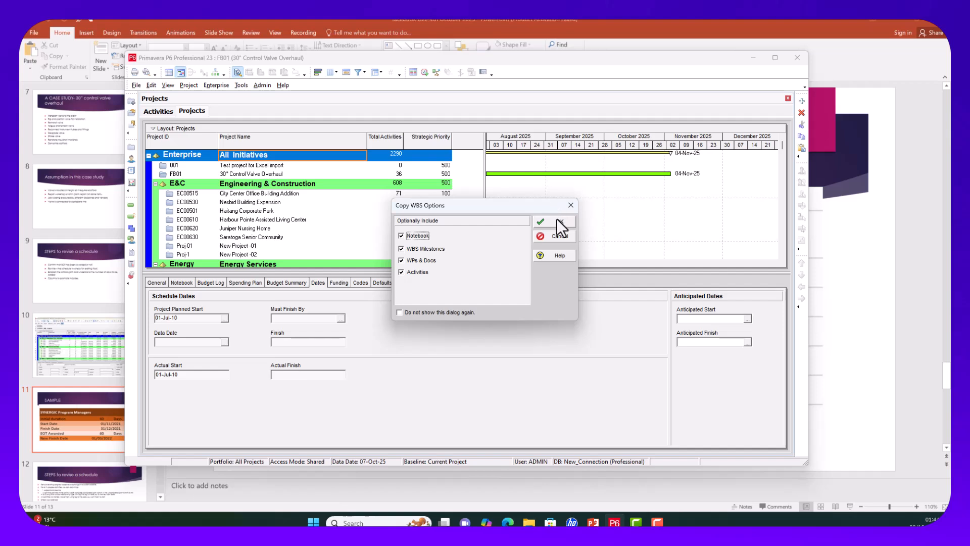
click(557, 220)
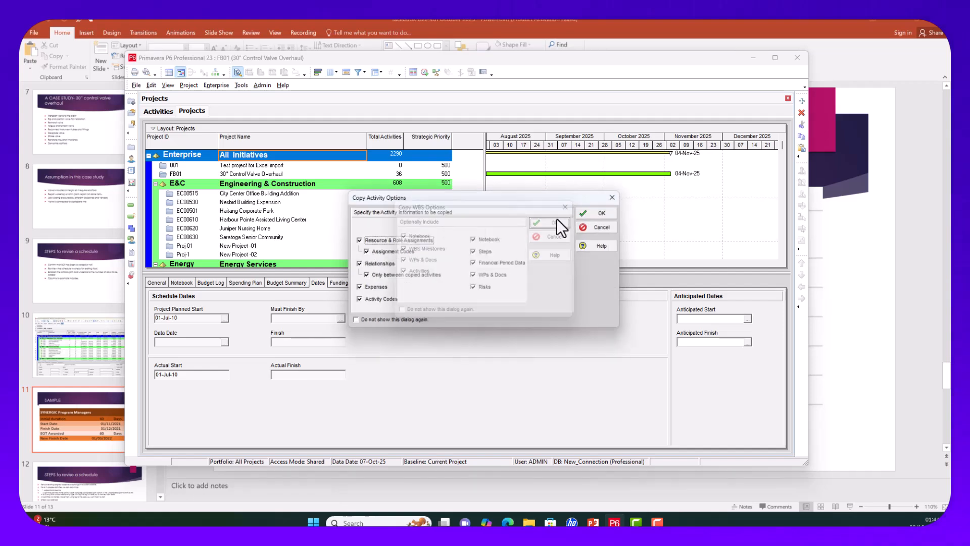
click(597, 214)
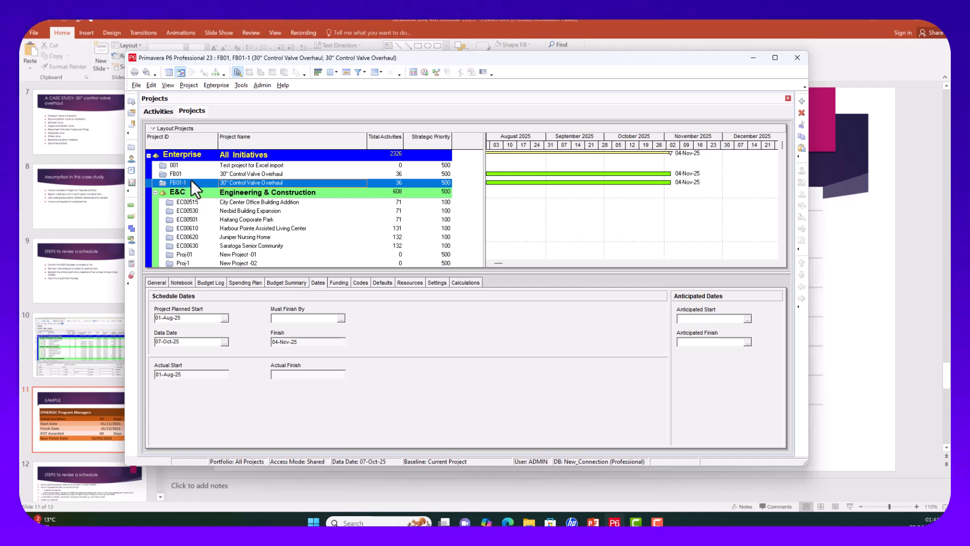
Step: Open FB01 alone and add a new baseline by converting the FB01-1 copy in Maintain Baselines
click(227, 175)
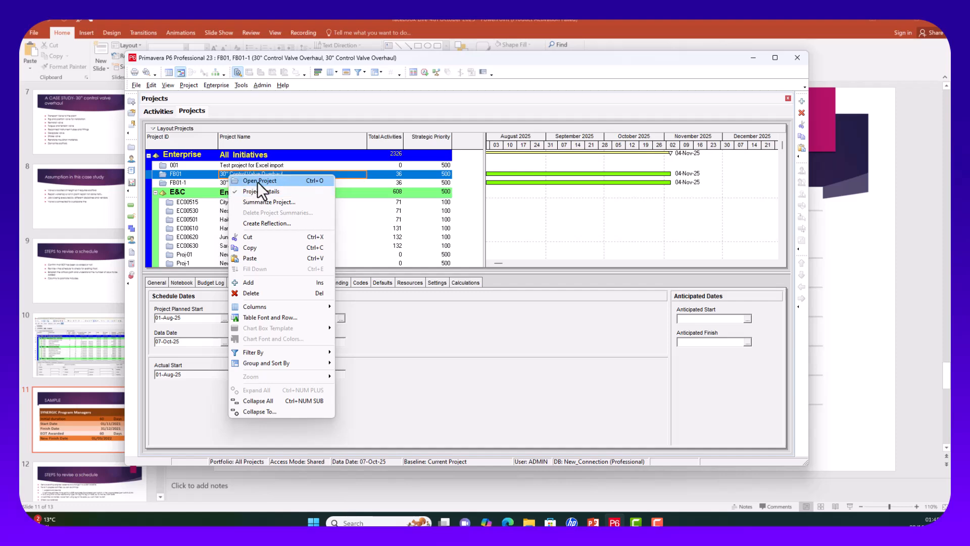
click(257, 180)
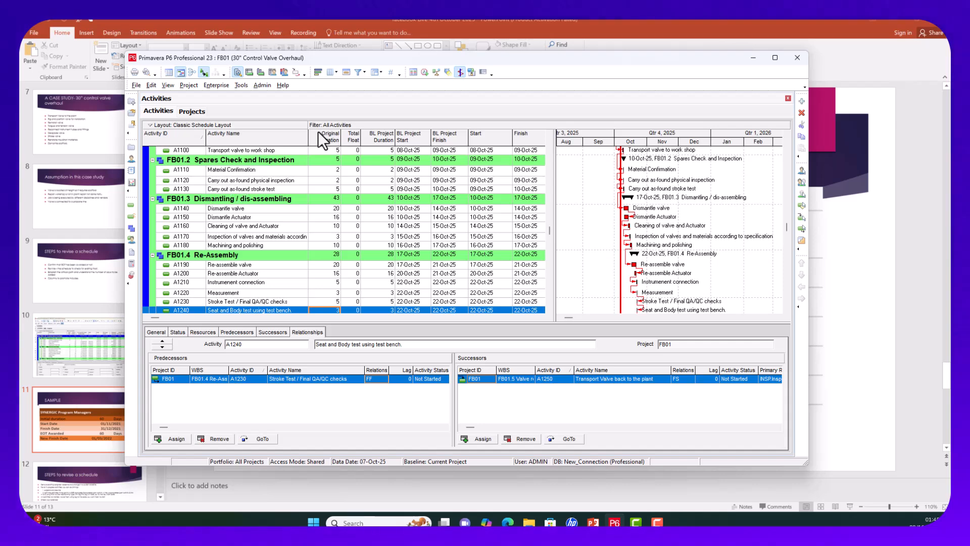
click(190, 86)
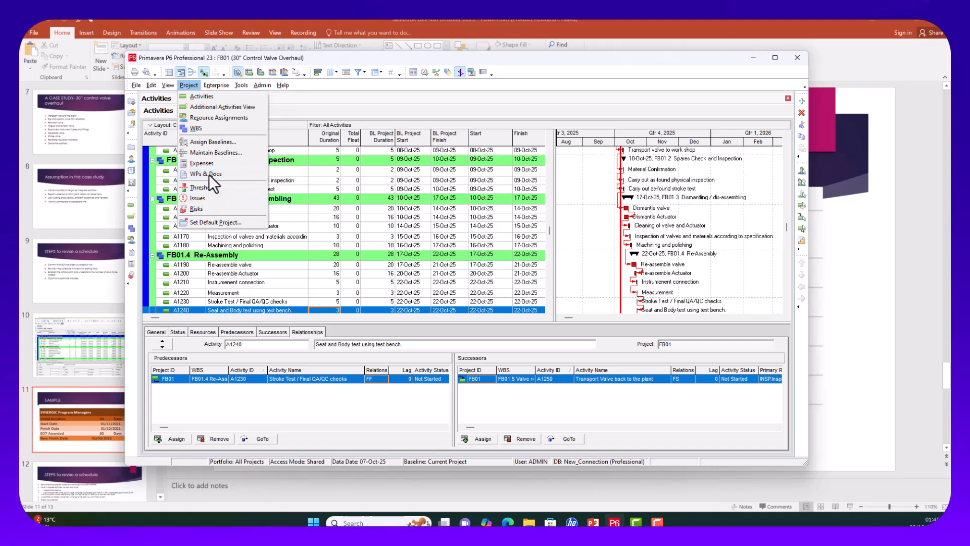
click(221, 153)
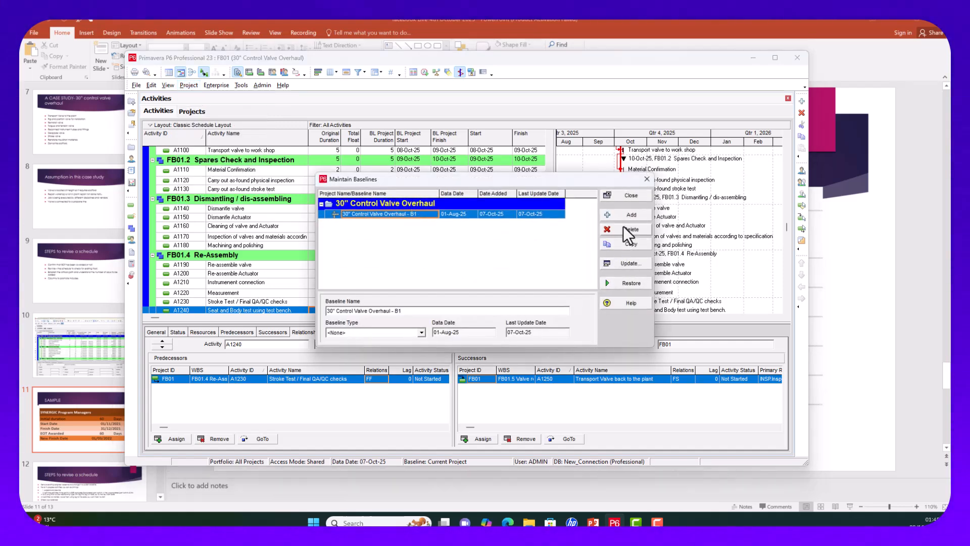
click(627, 215)
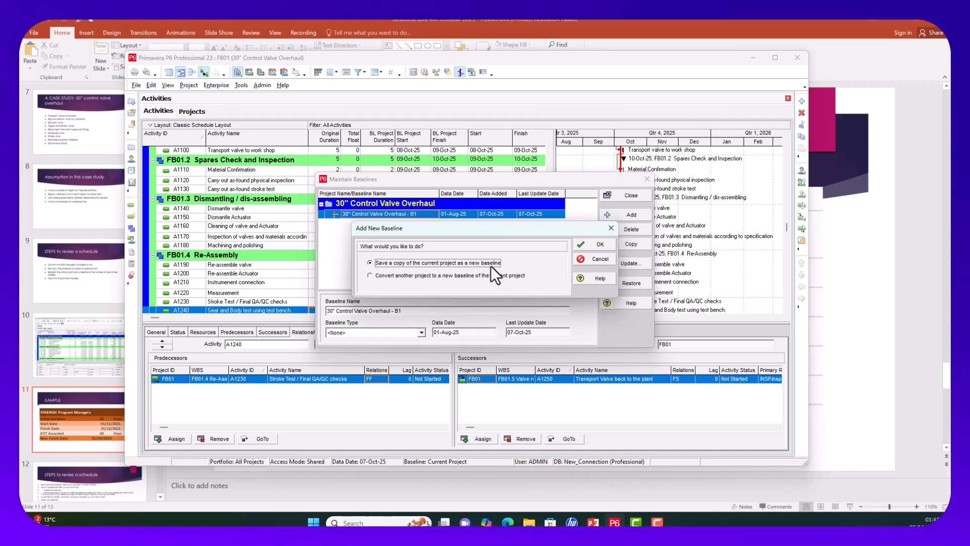
click(371, 275)
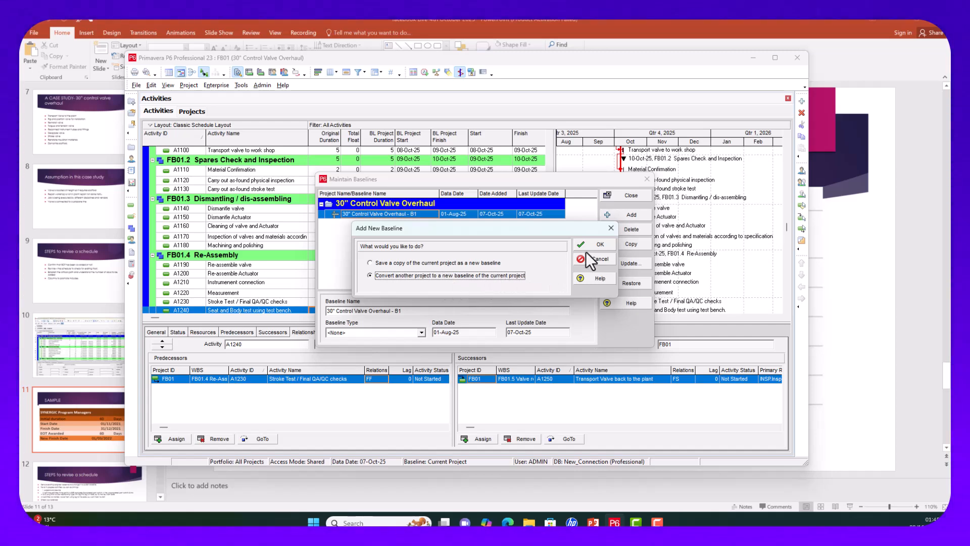
click(600, 244)
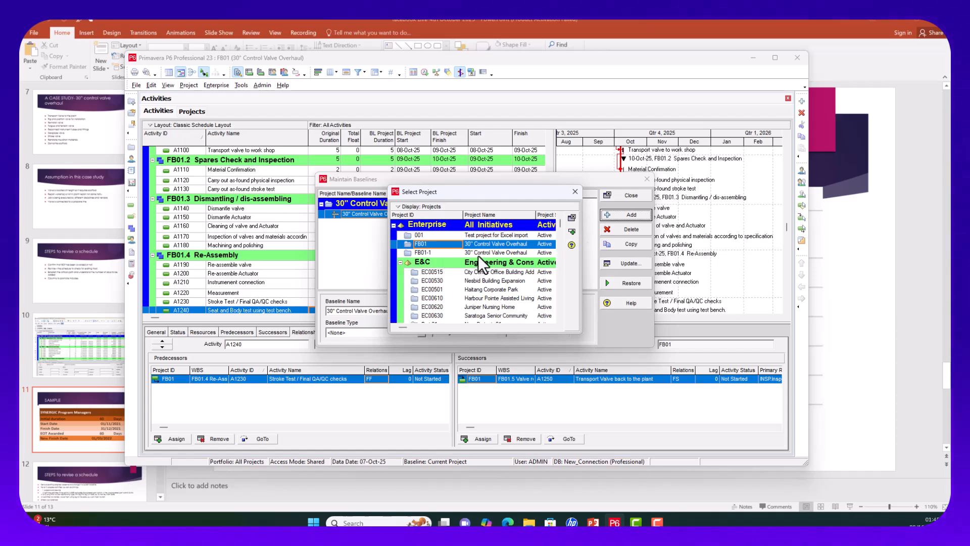
click(479, 253)
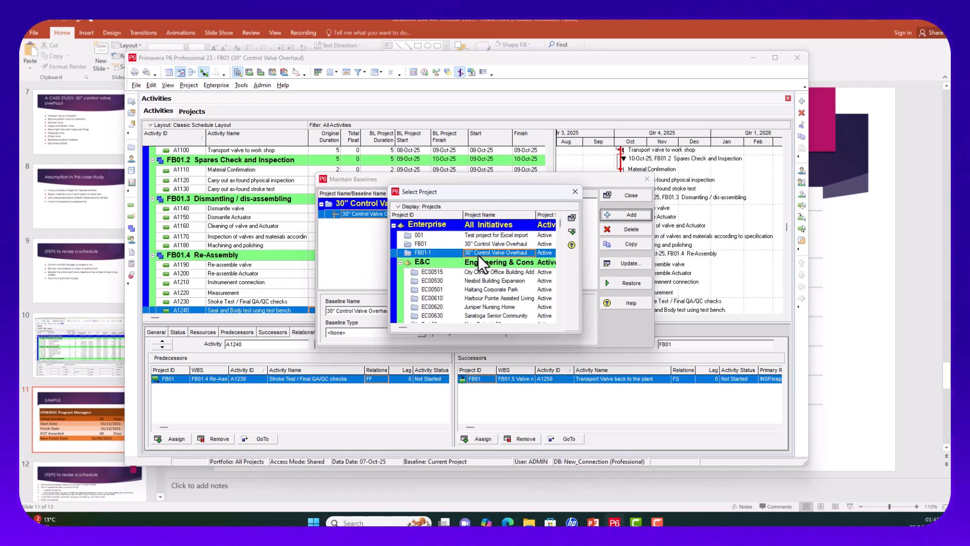
click(572, 231)
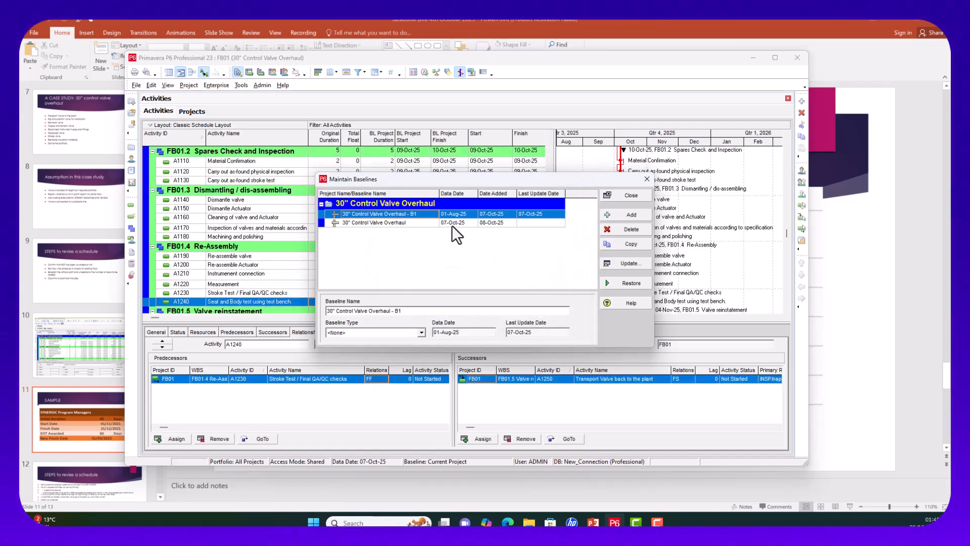
click(649, 180)
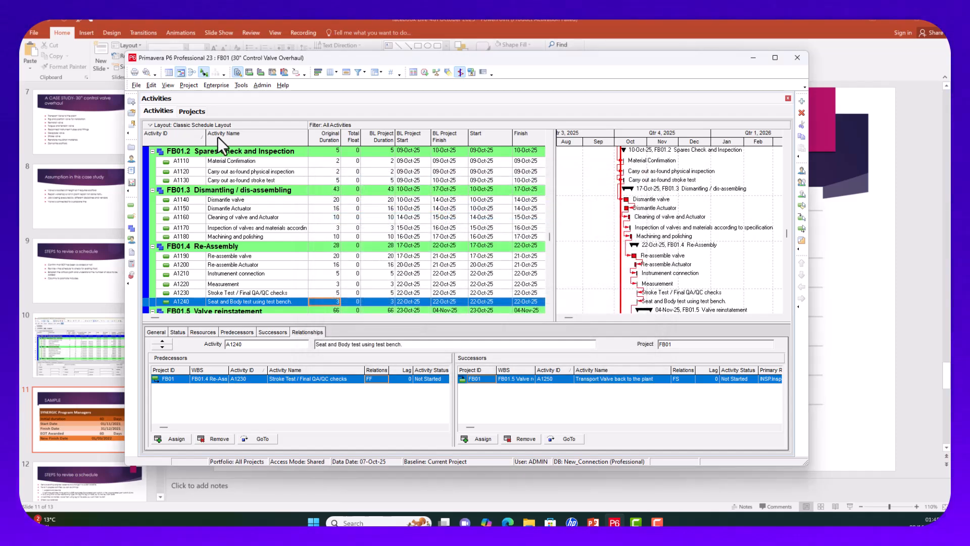
scroll(473, 229, up, 5)
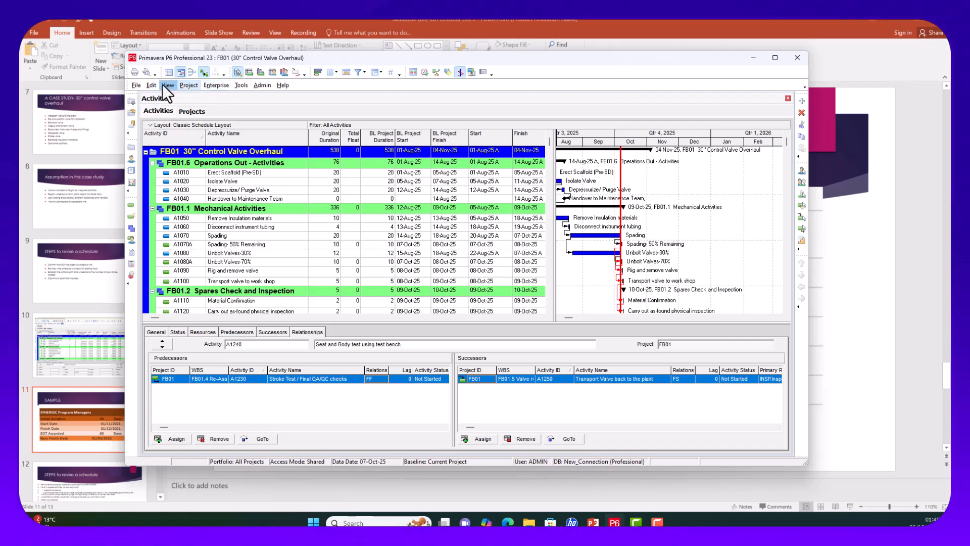
Step: In Assign Baselines, choose 30" Control Valve Overhaul as project baseline and 30" Control Valve Overhaul - B1 as primary
click(184, 86)
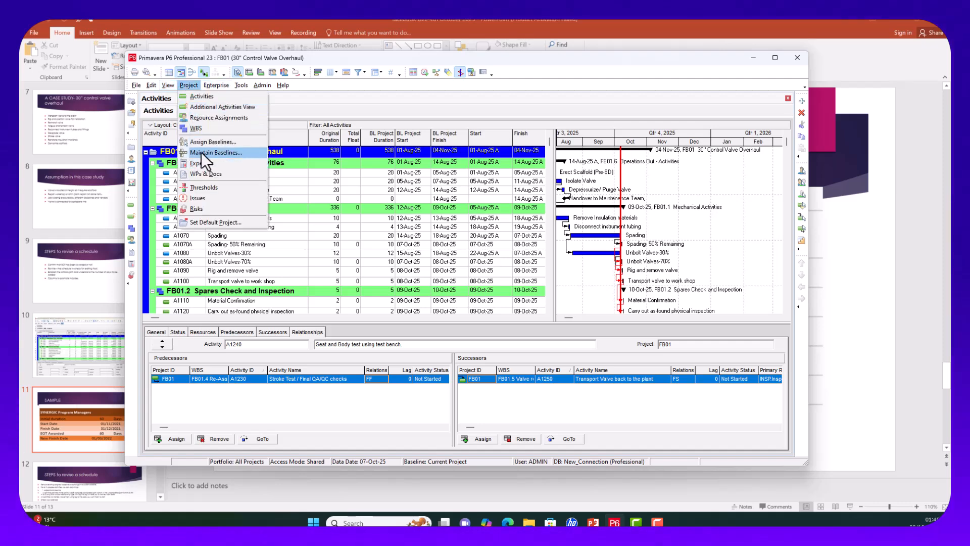
click(217, 142)
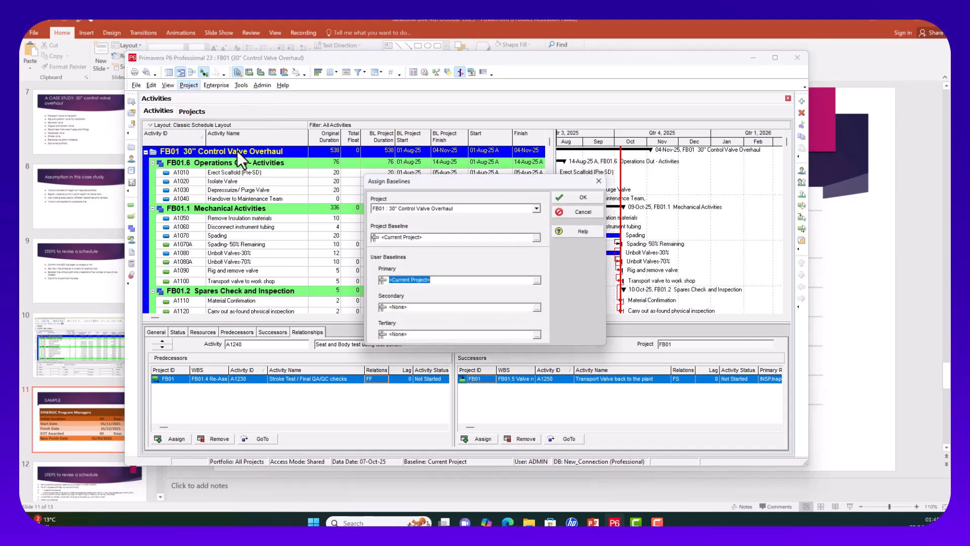
click(536, 238)
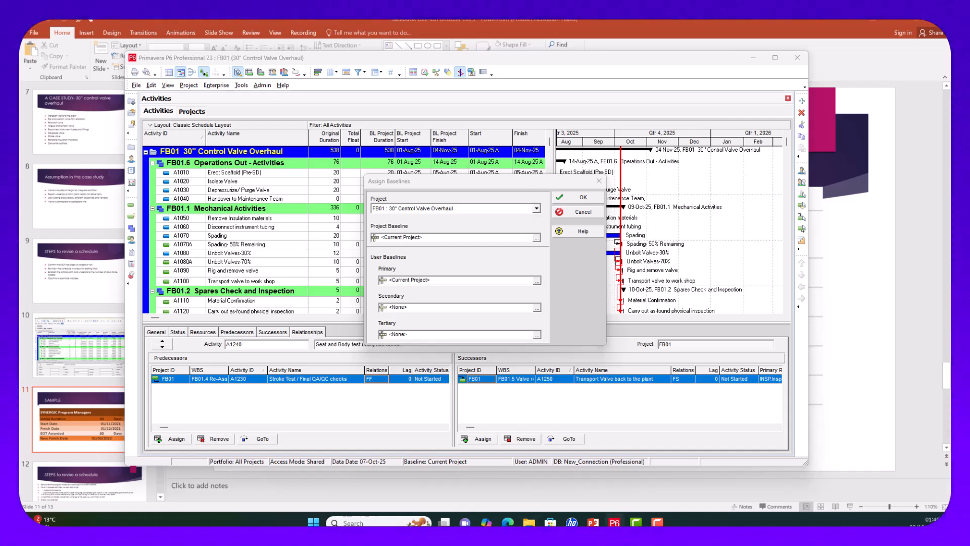
click(537, 238)
drag(412, 187, 332, 166)
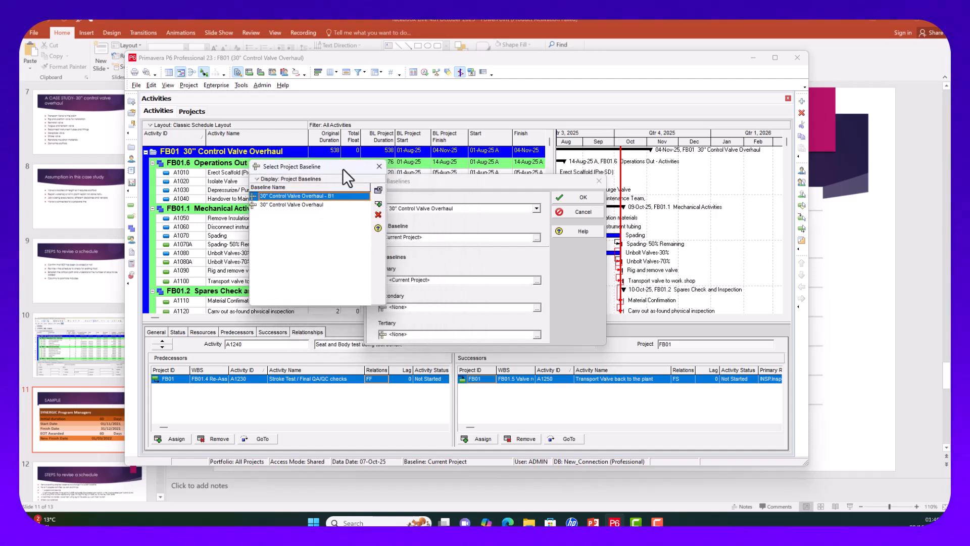
drag(343, 168, 325, 163)
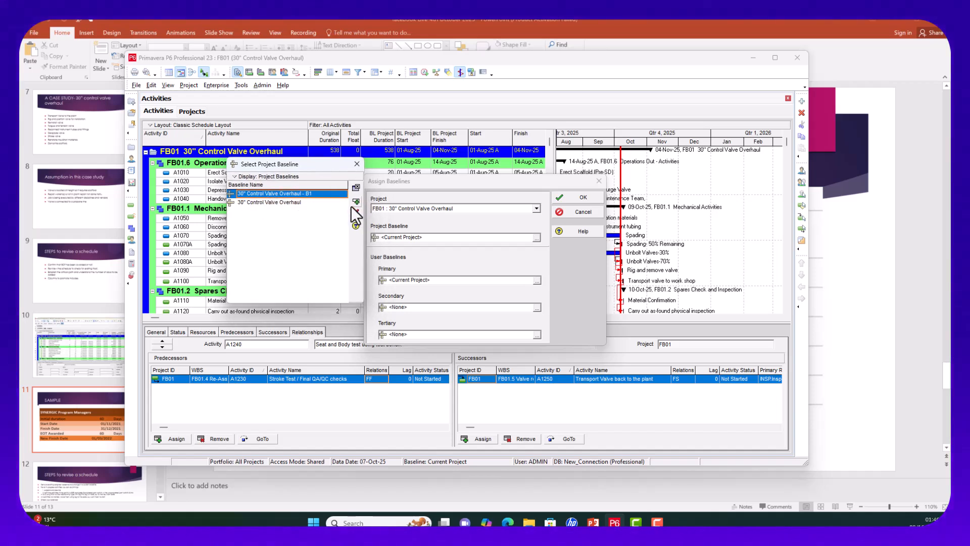
click(303, 202)
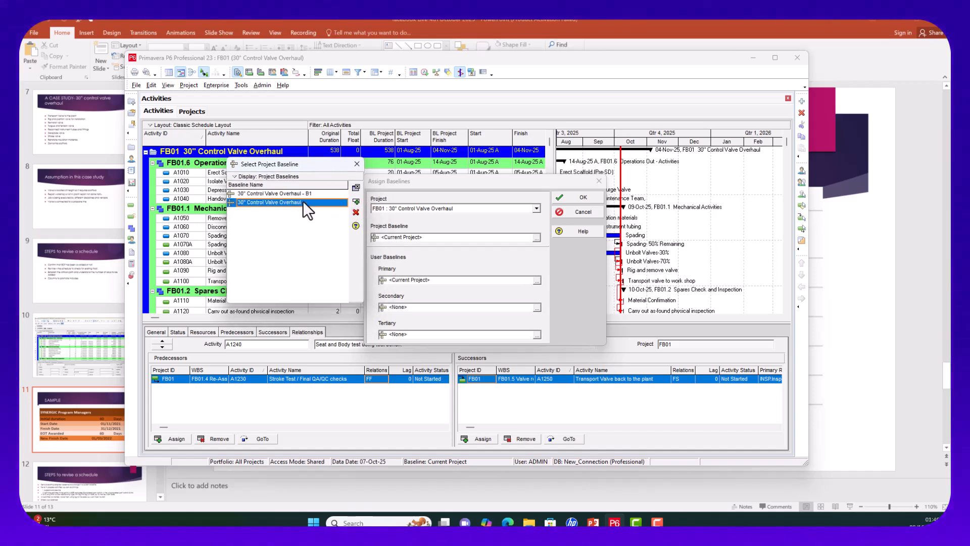
click(355, 201)
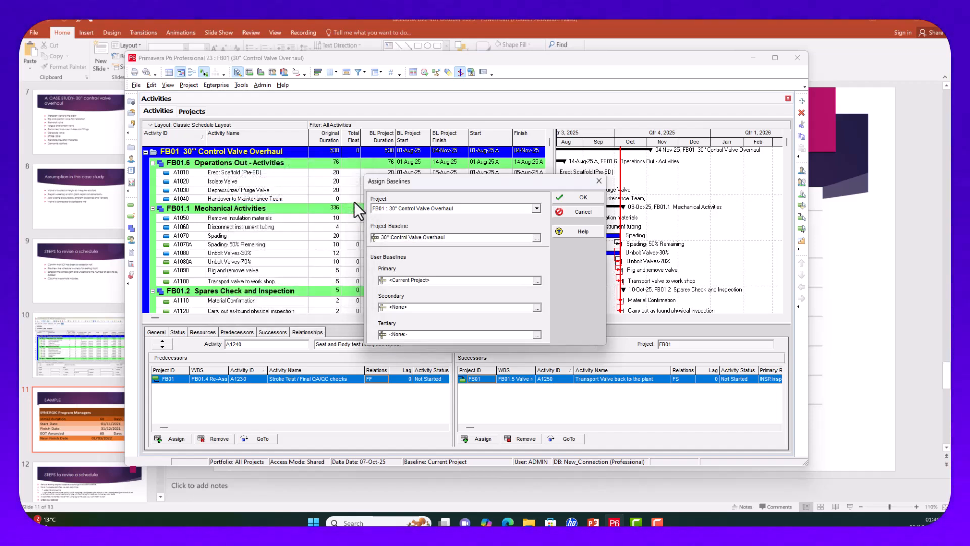
click(536, 280)
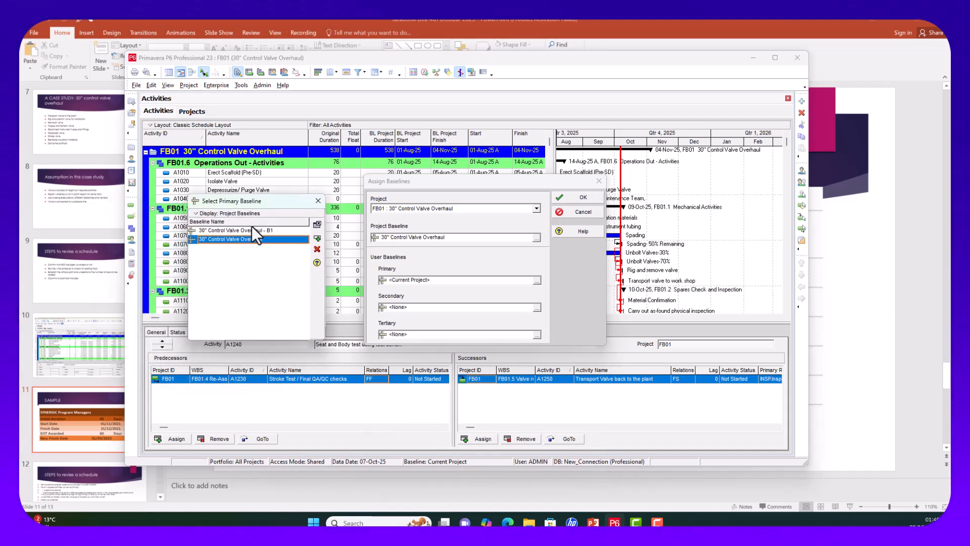
click(255, 230)
click(317, 239)
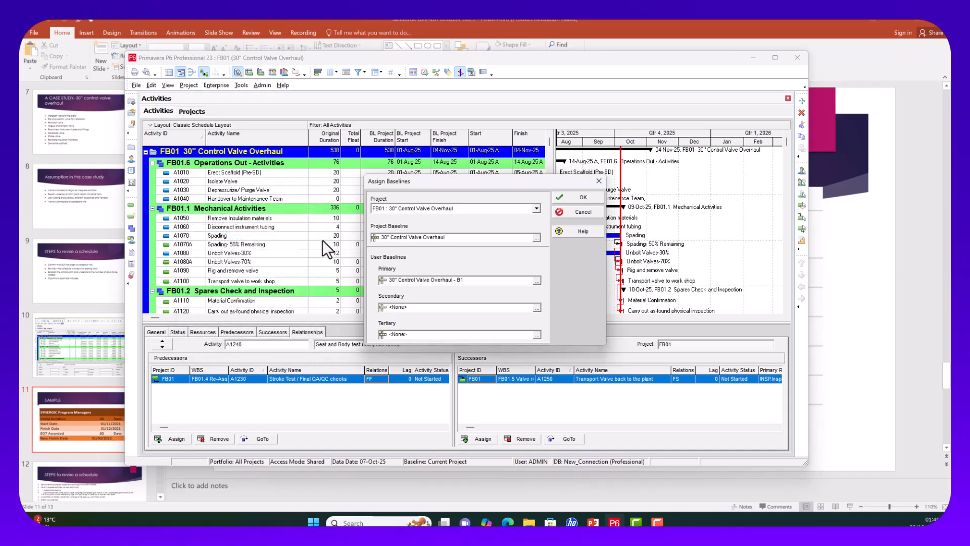
Step: Apply the baseline assignments and widen the activity table to reveal more columns
click(584, 198)
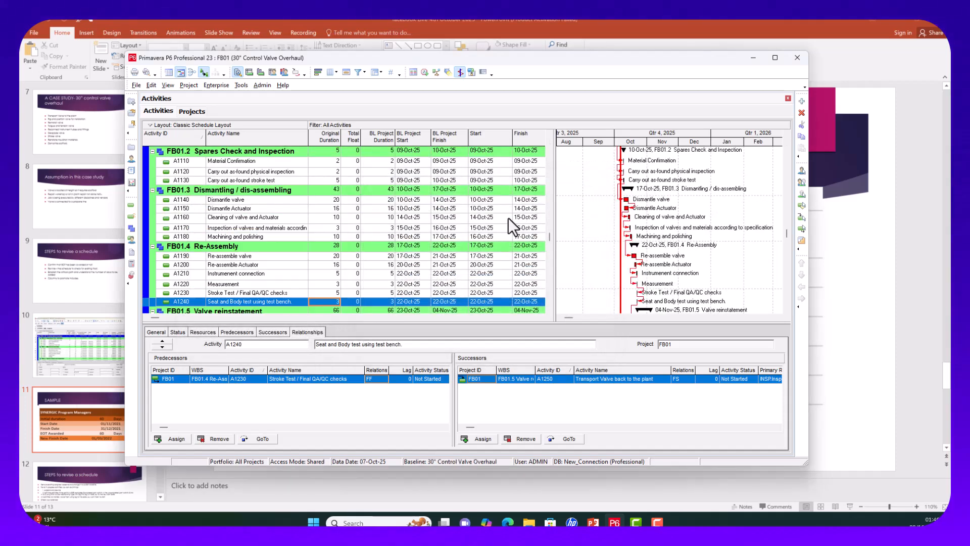
scroll(511, 207, up, 5)
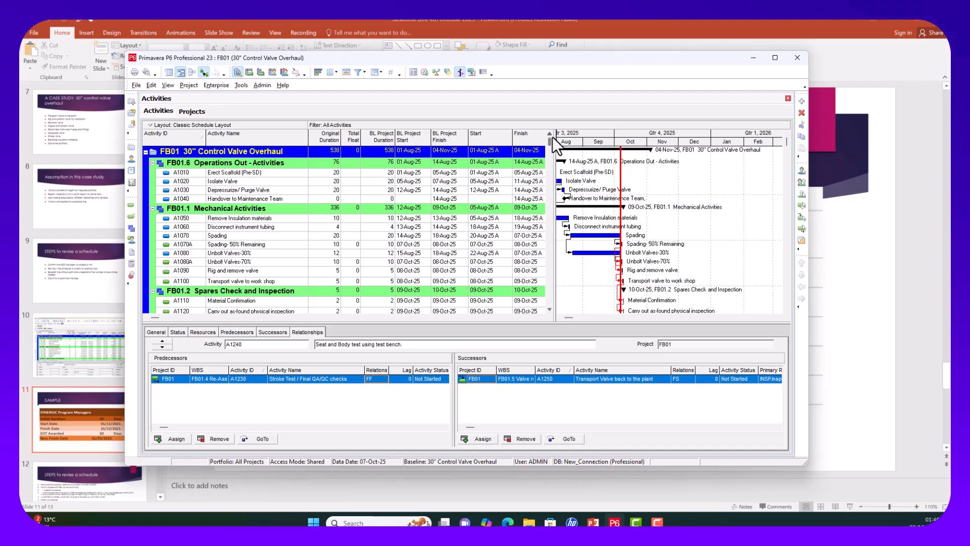
drag(552, 137, 621, 138)
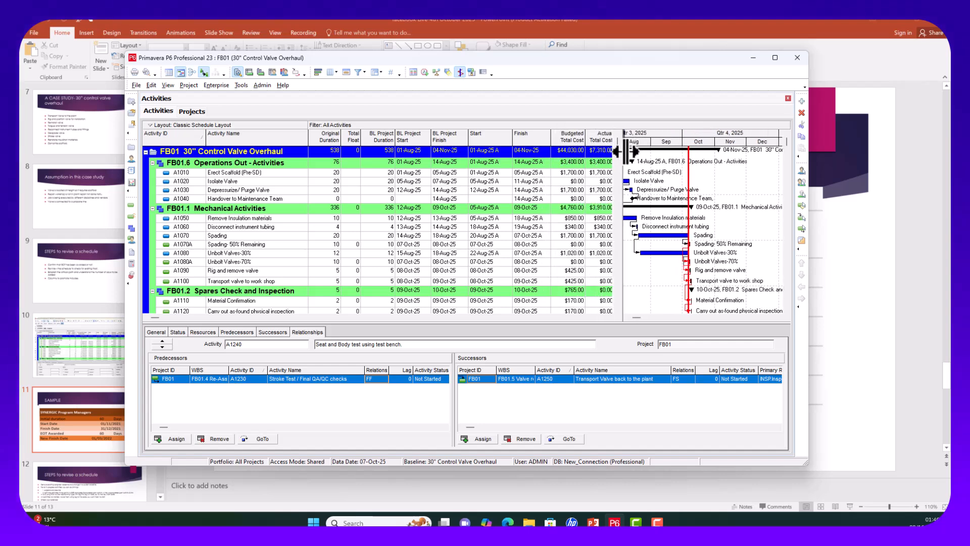
Step: Add the BL1 Finish column from Dates, placed right after BL Project Finish
click(331, 73)
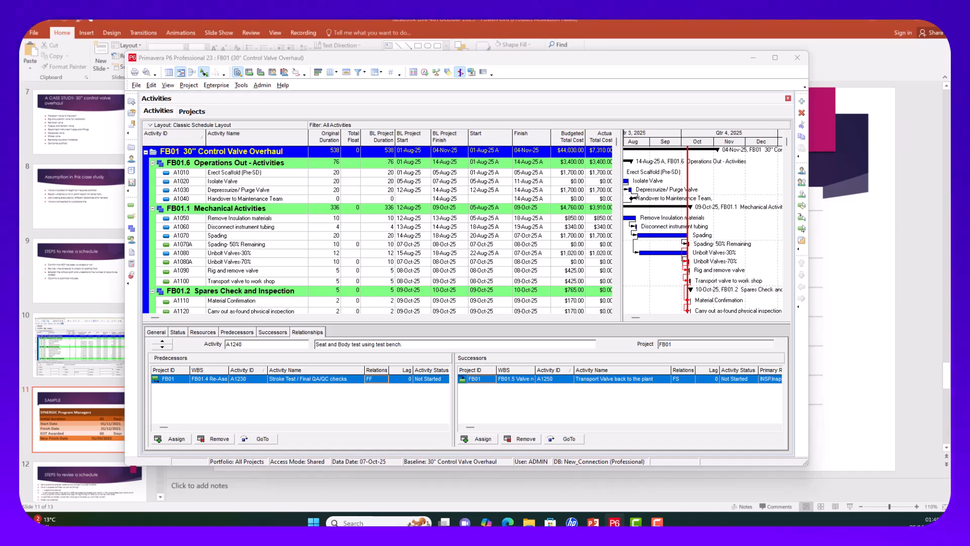
drag(333, 156, 514, 128)
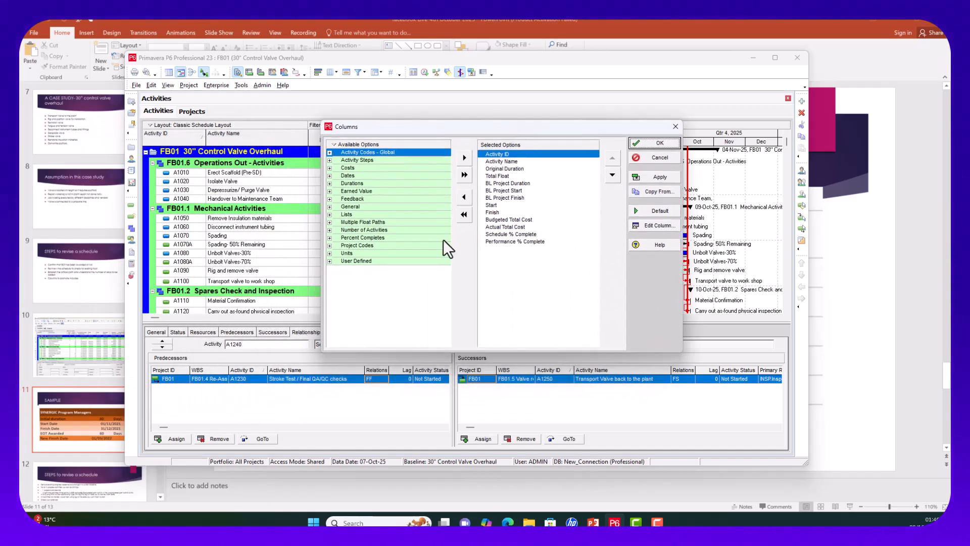
double_click(327, 175)
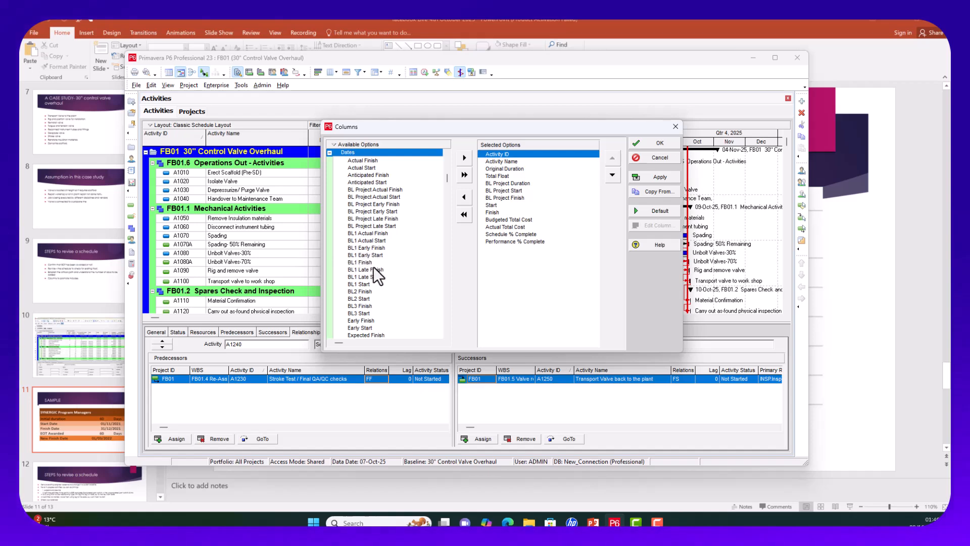
click(352, 262)
click(464, 158)
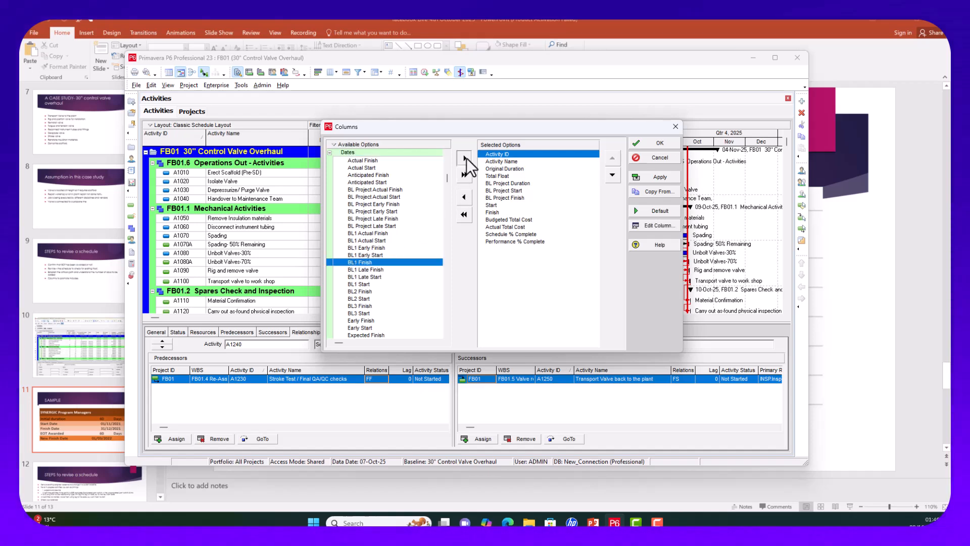
click(614, 177)
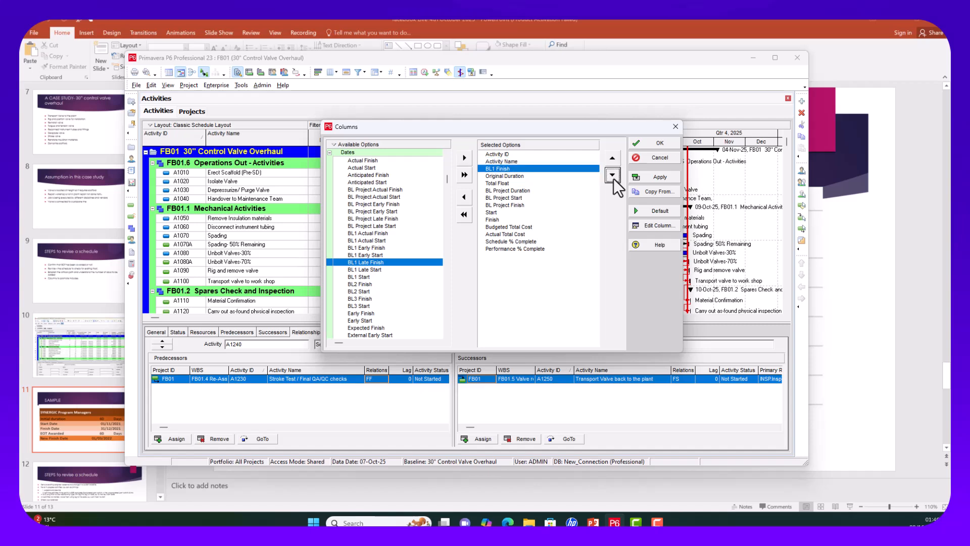
click(613, 177)
click(614, 178)
click(613, 178)
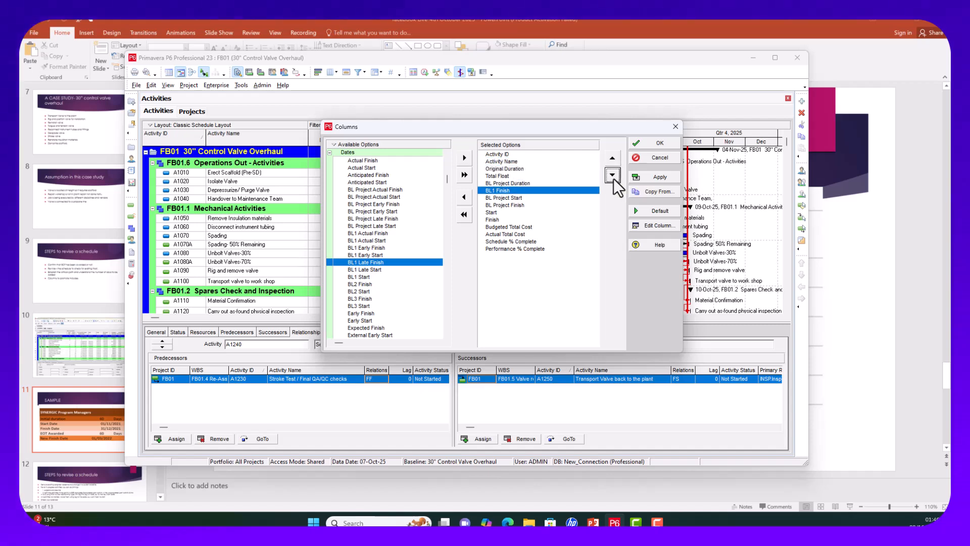
click(613, 178)
click(614, 178)
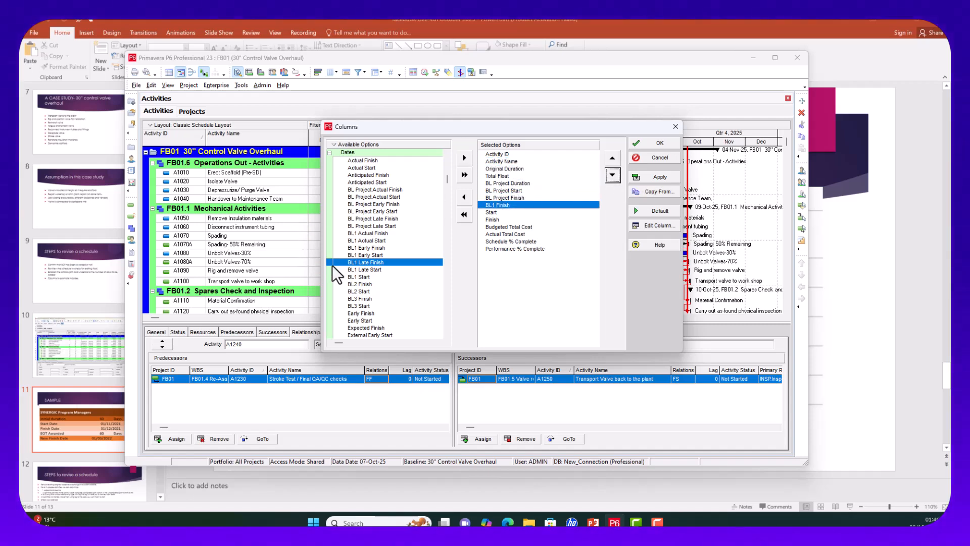
Step: Add the BL1 Start column just before BL1 Finish and apply the column changes
click(355, 276)
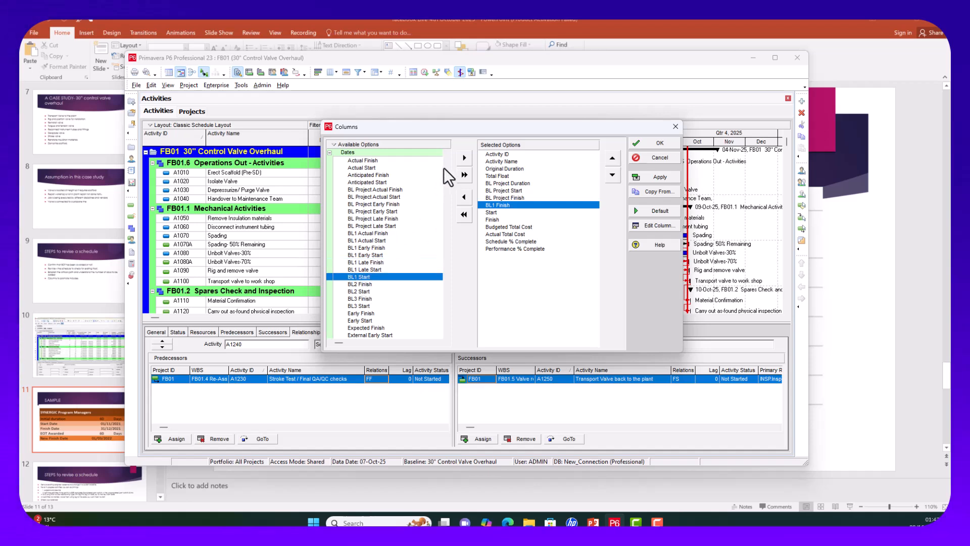
click(464, 158)
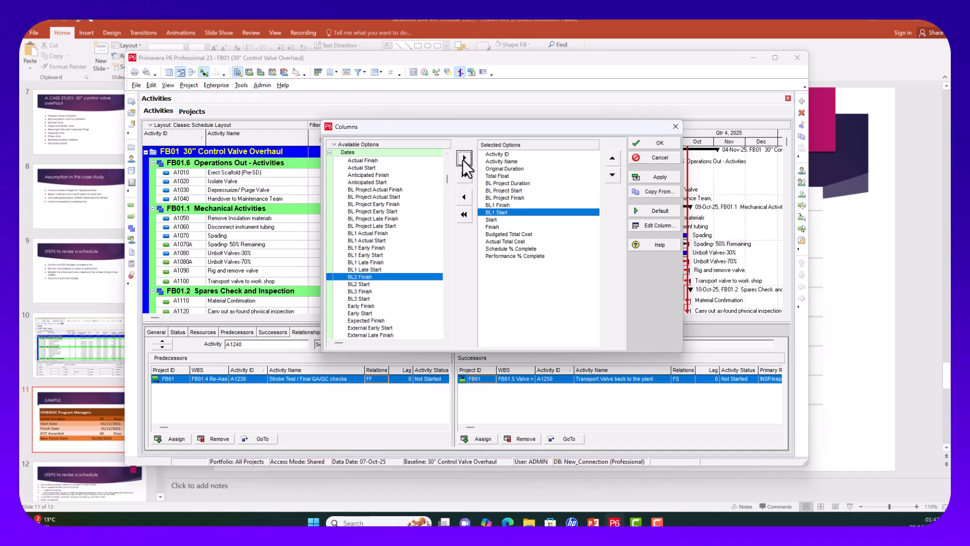
click(612, 162)
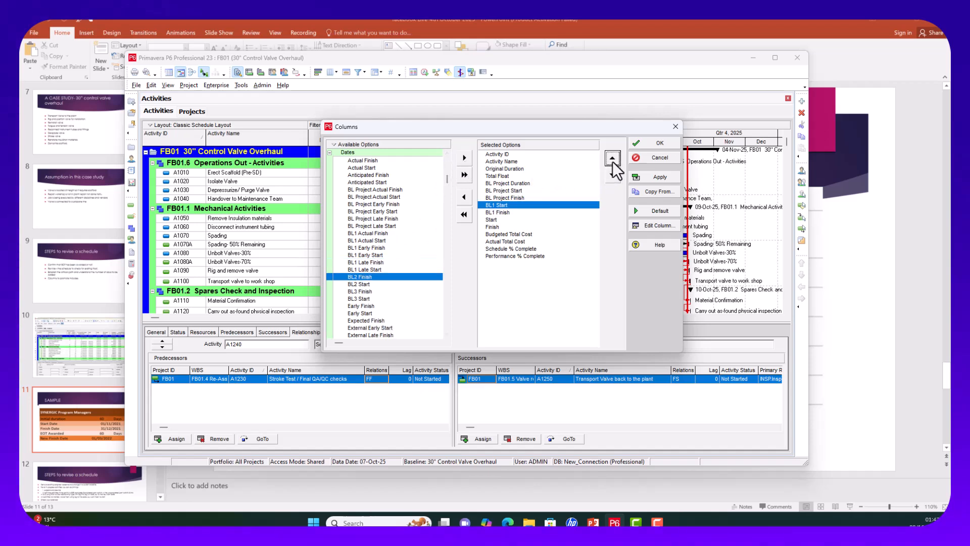
click(661, 177)
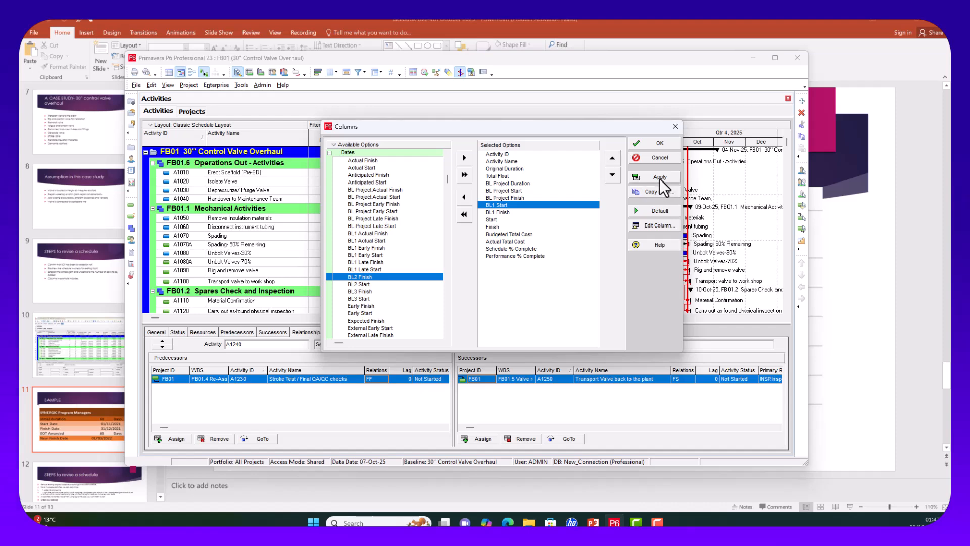
click(659, 143)
scroll(511, 204, up, 10)
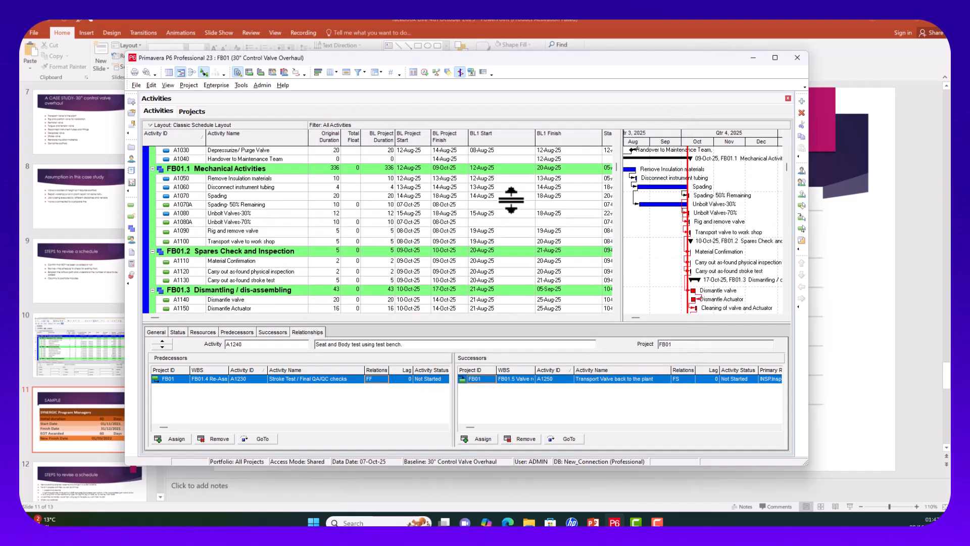
Step: Narrow the BL1 Start column so the Start dates fit in view
scroll(511, 199, up, 2)
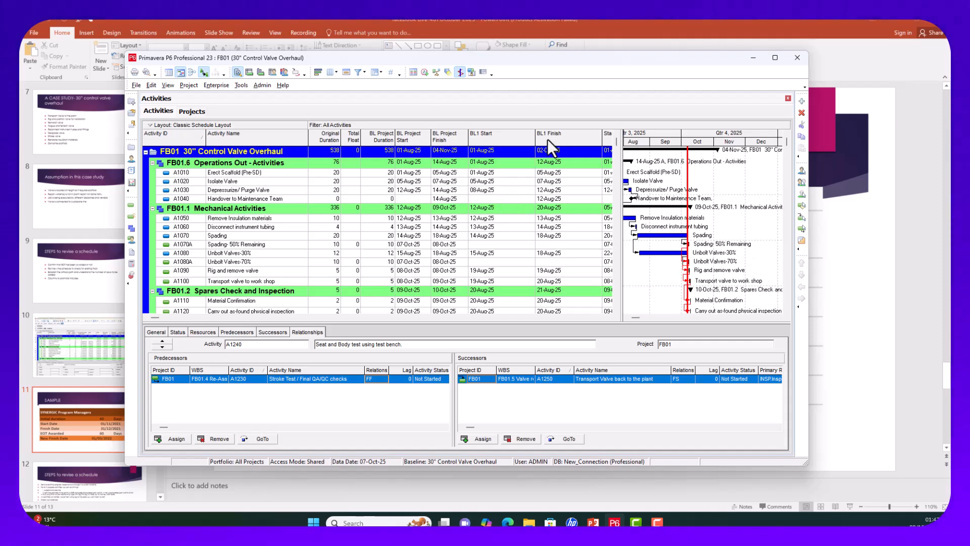
drag(537, 138, 505, 137)
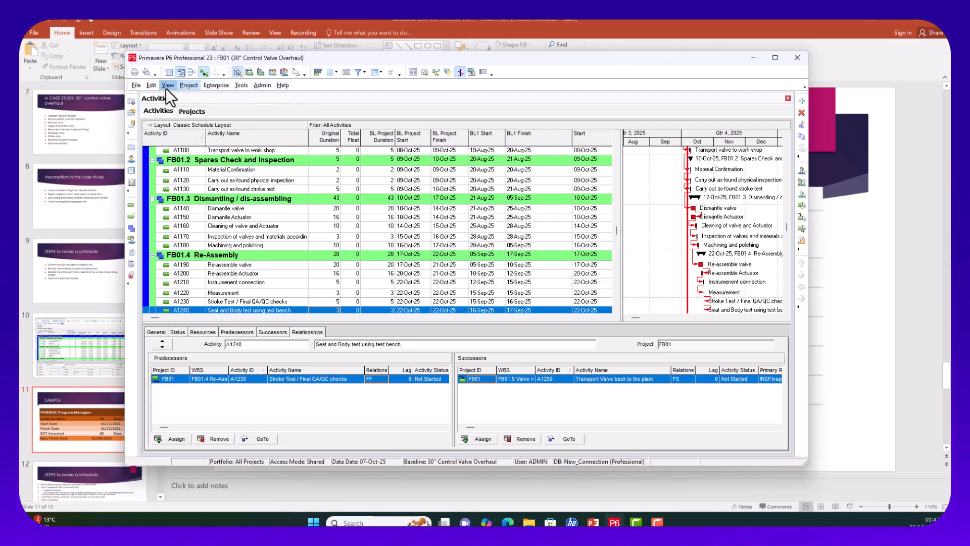
click(187, 84)
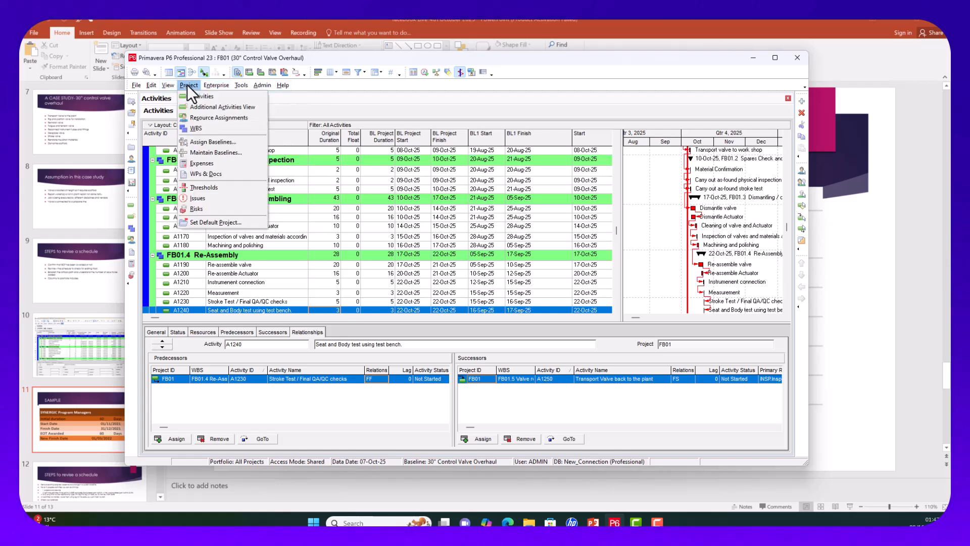
Step: Swap assignments: B1 becomes project baseline, 30" Control Valve Overhaul becomes primary baseline
click(235, 143)
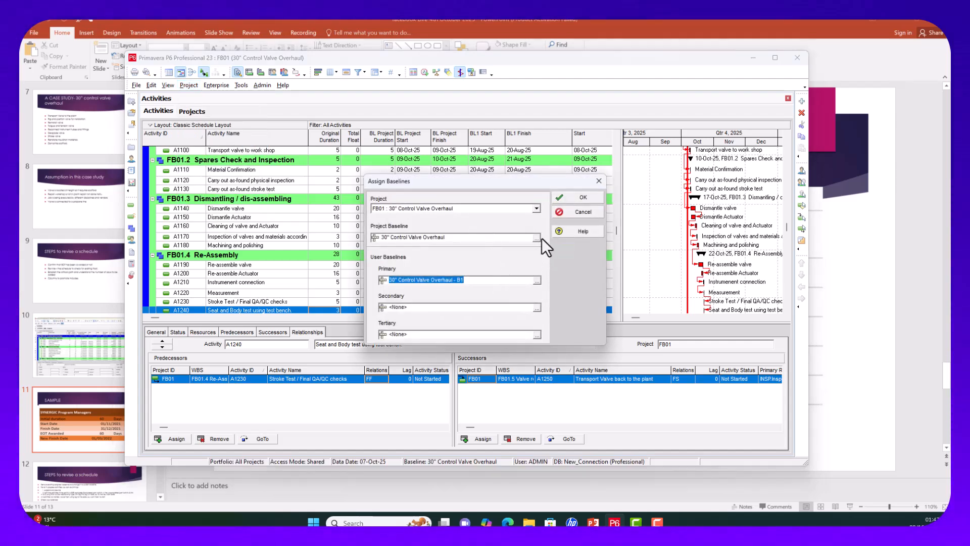
click(537, 238)
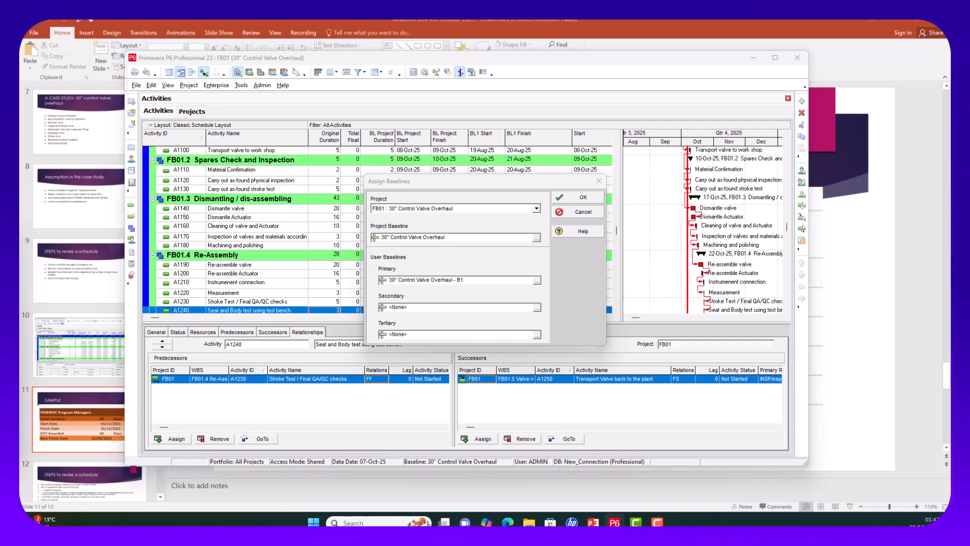
click(20, 302)
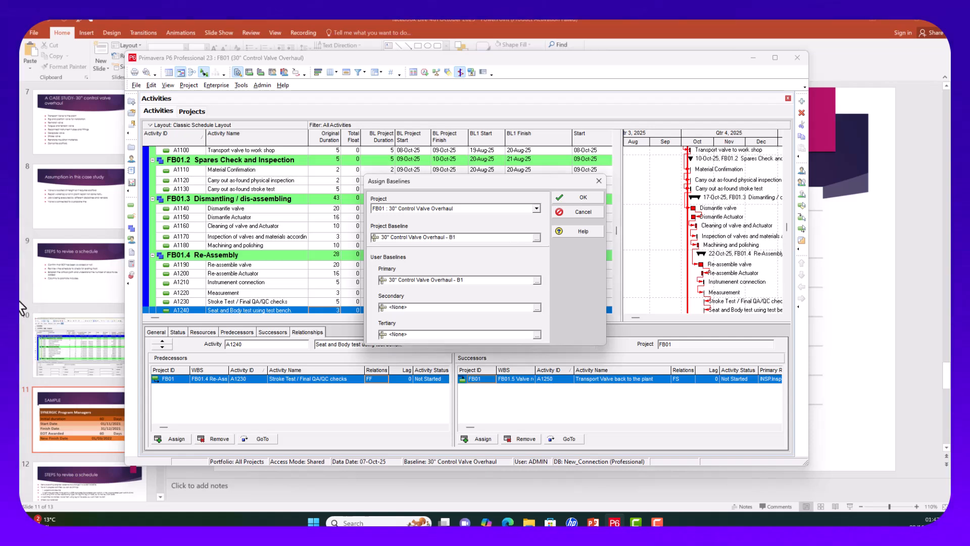
click(536, 280)
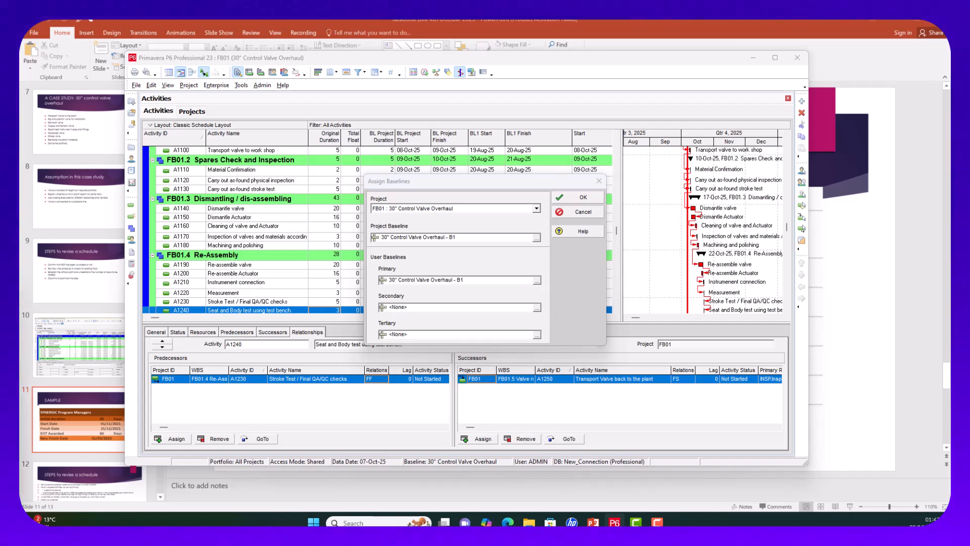
click(20, 302)
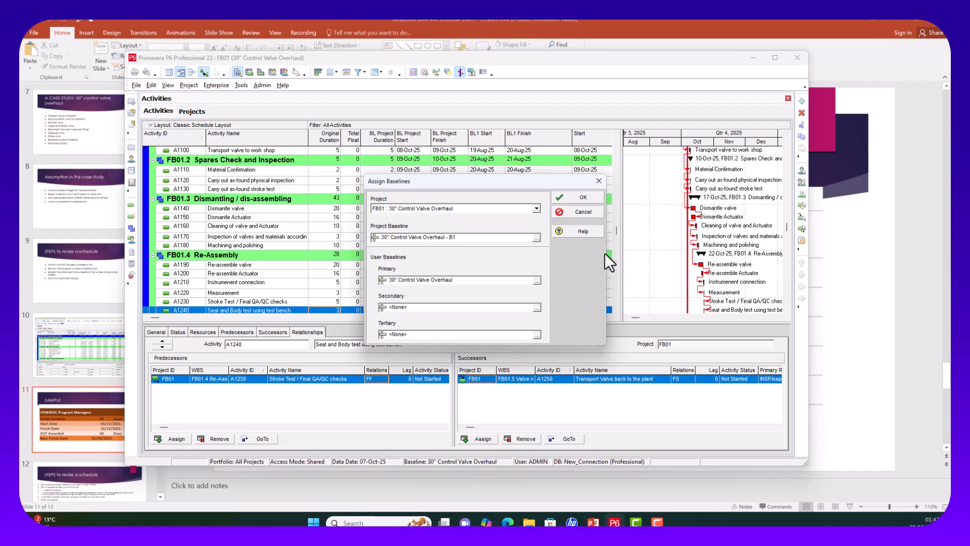
click(590, 201)
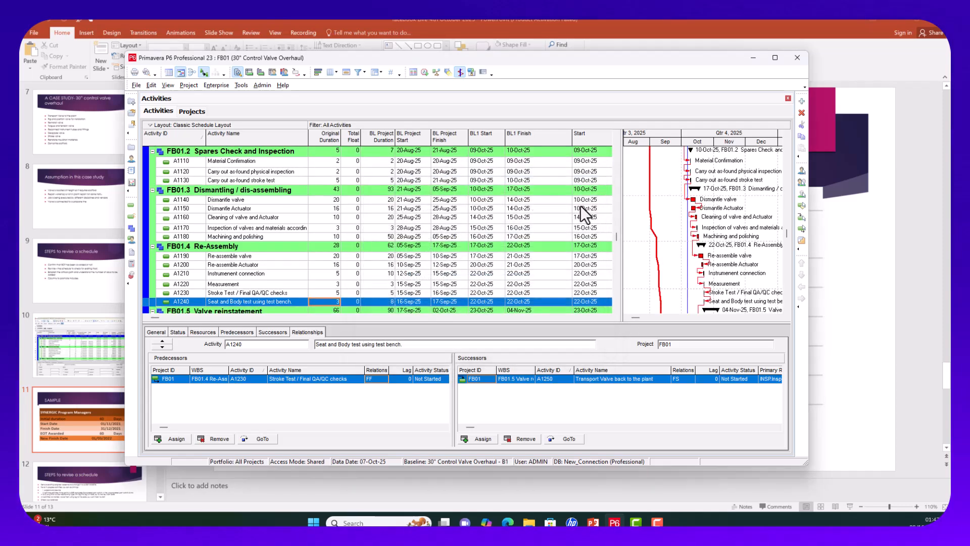
Step: Narrow the BL1 Finish column so current Start and Finish show beside the BL1 dates
scroll(426, 217, up, 5)
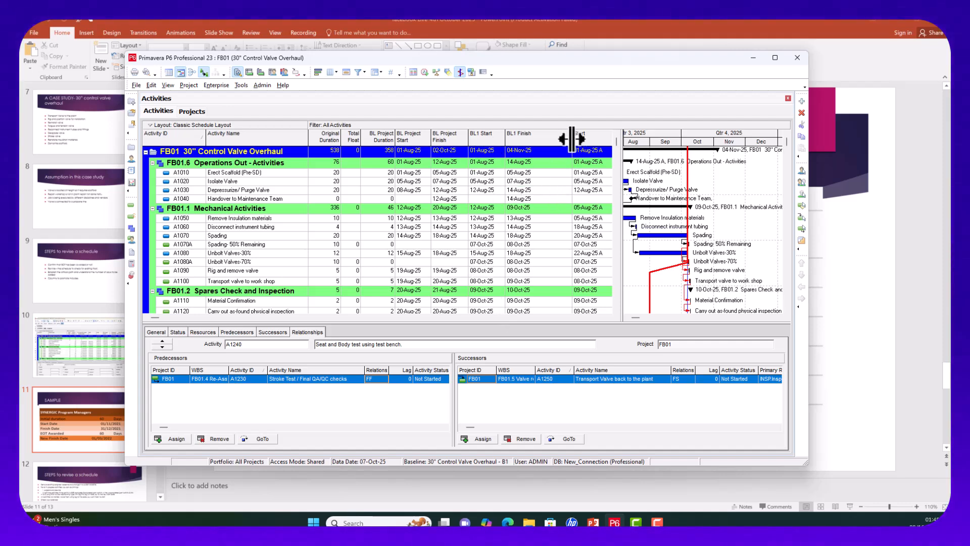
drag(573, 138, 539, 137)
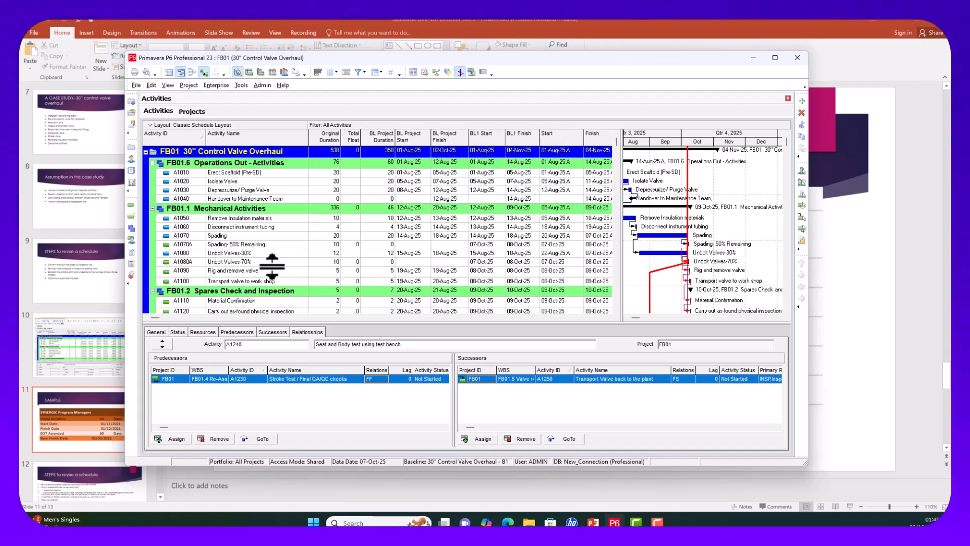